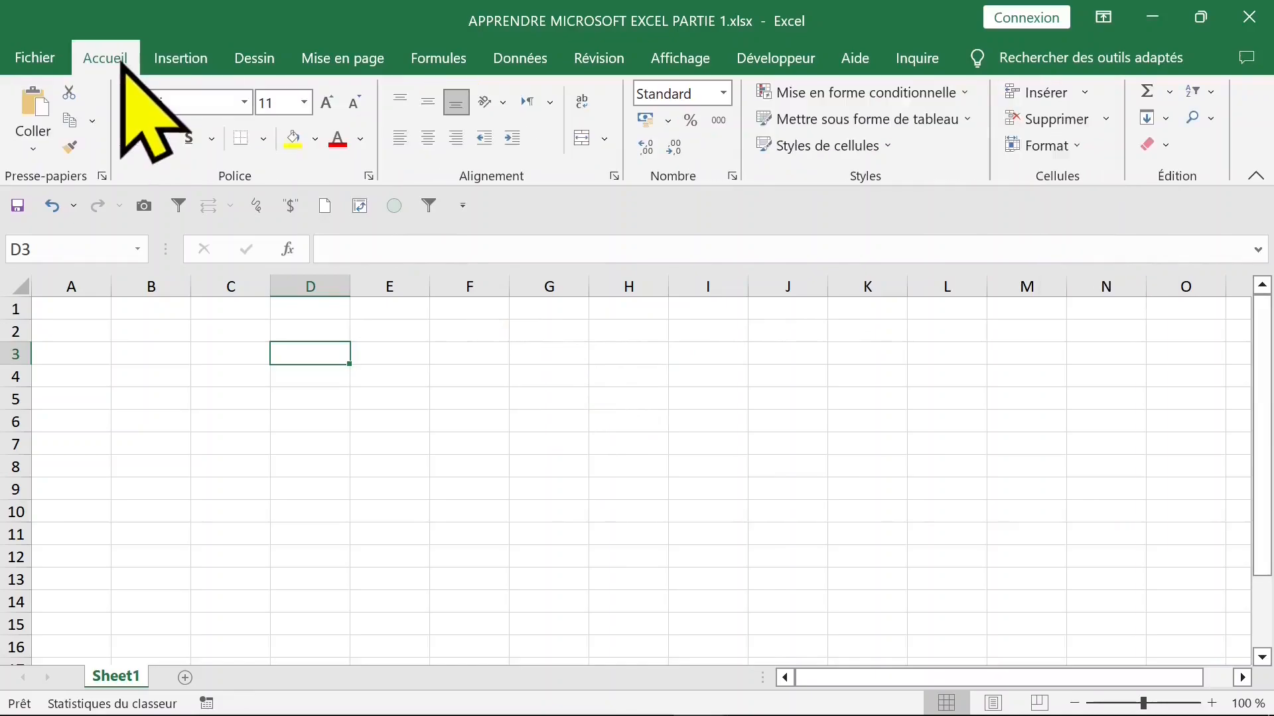
Step: Select single cells in turn on Sheet1, including G3, G2, D3 and F3
click(549, 355)
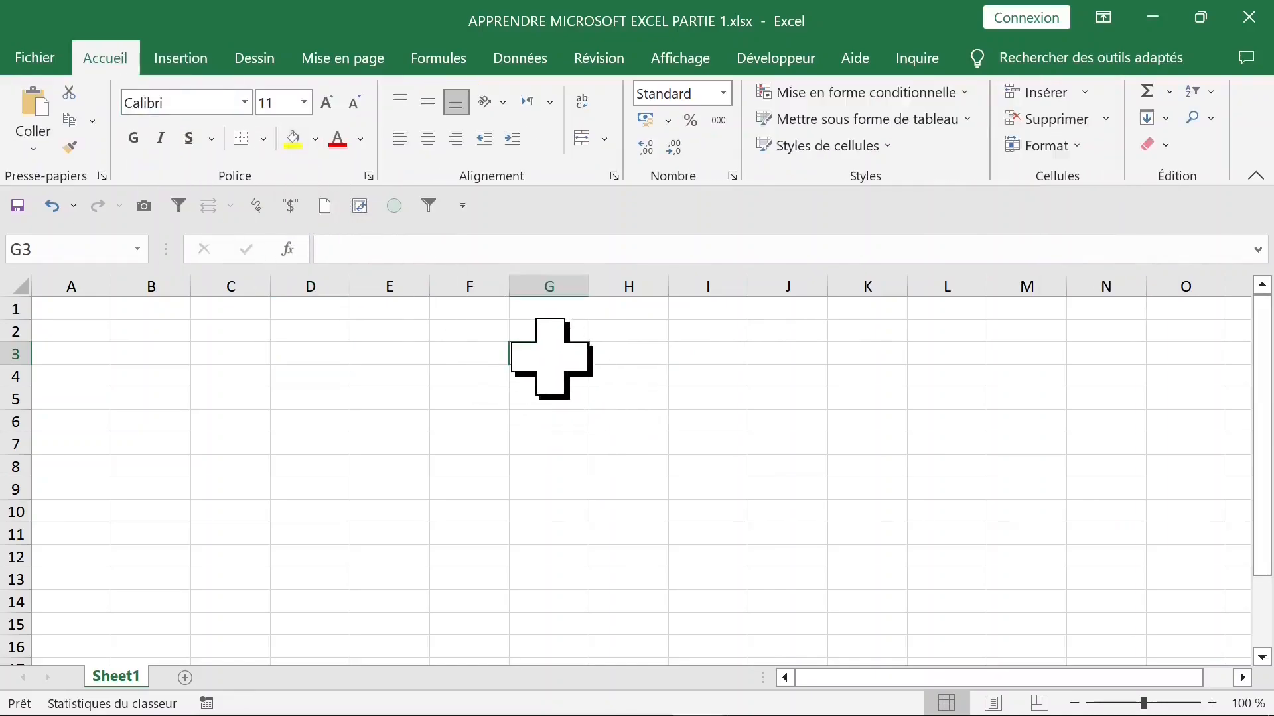
click(695, 352)
click(560, 337)
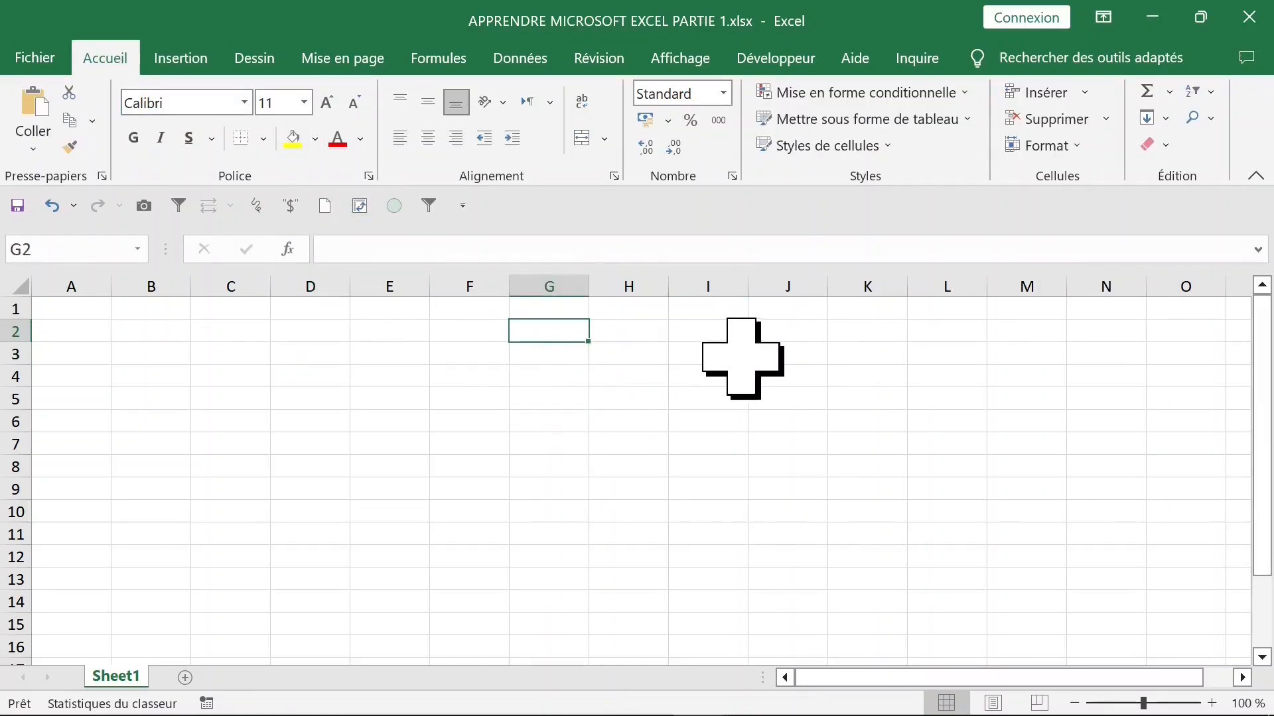
click(335, 353)
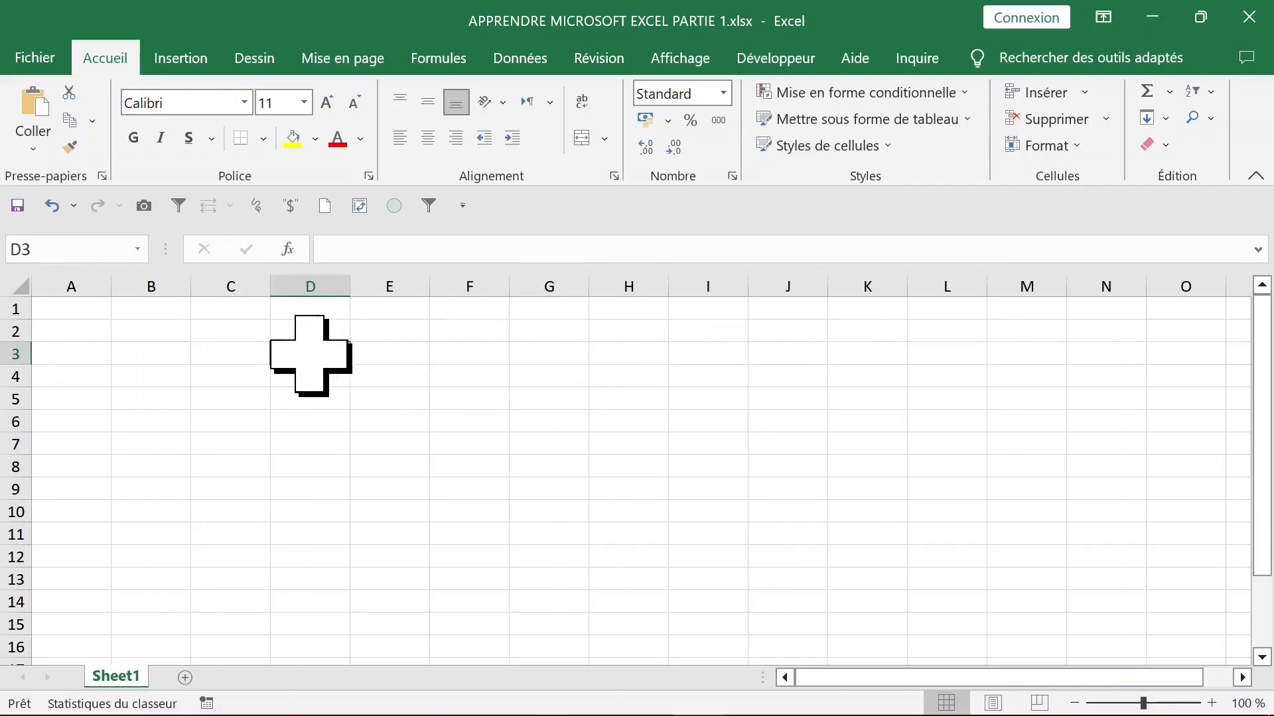
click(465, 354)
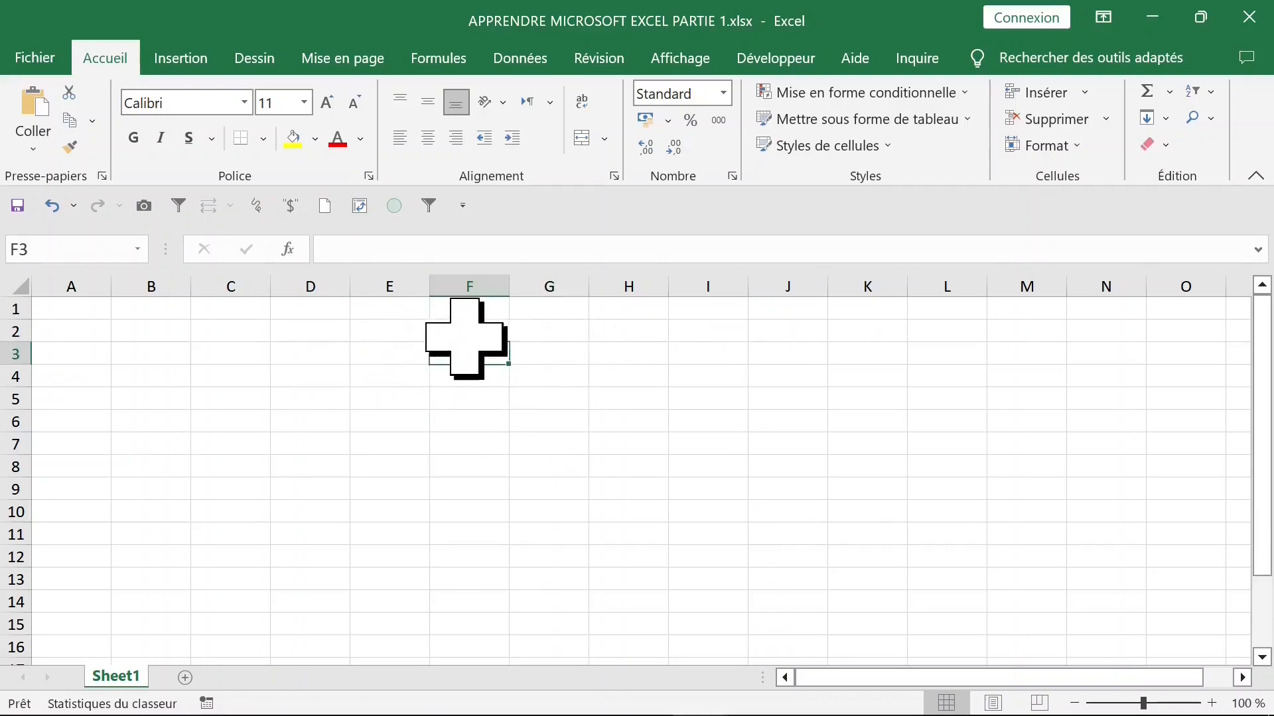
Step: Select entire columns F, G and I one after another, followed by the whole of row 4
click(468, 285)
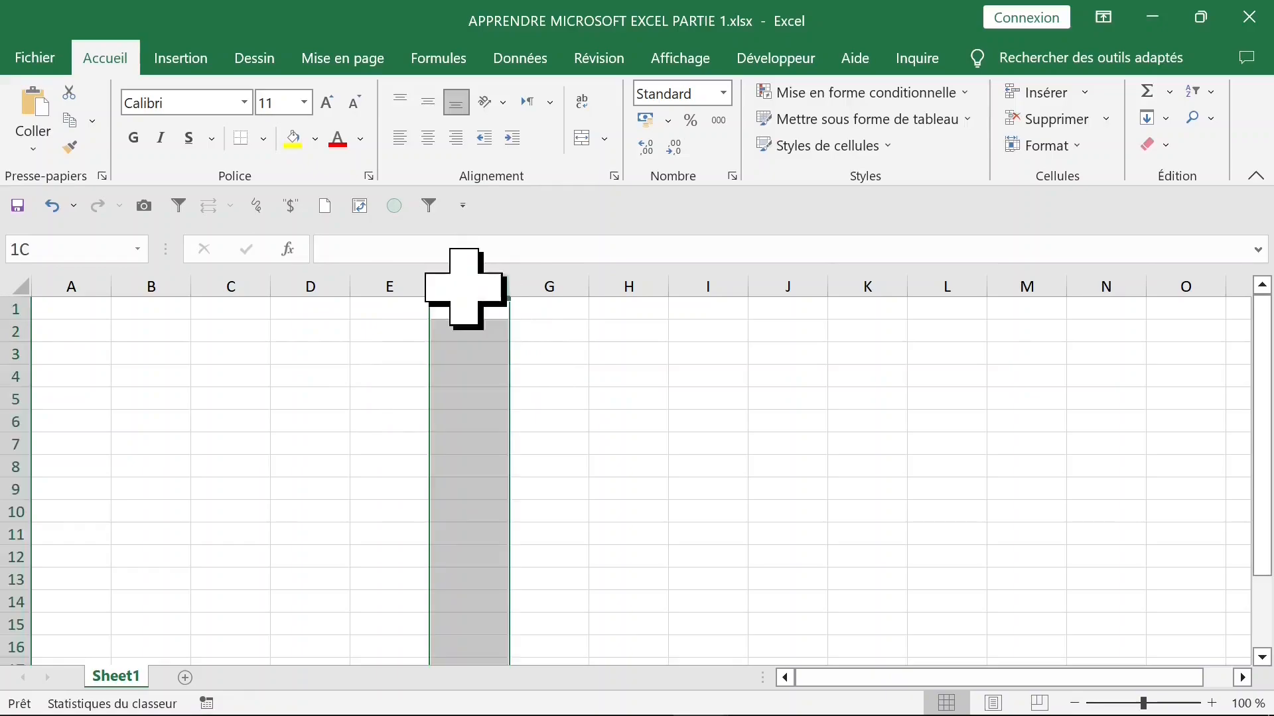
click(534, 286)
click(682, 285)
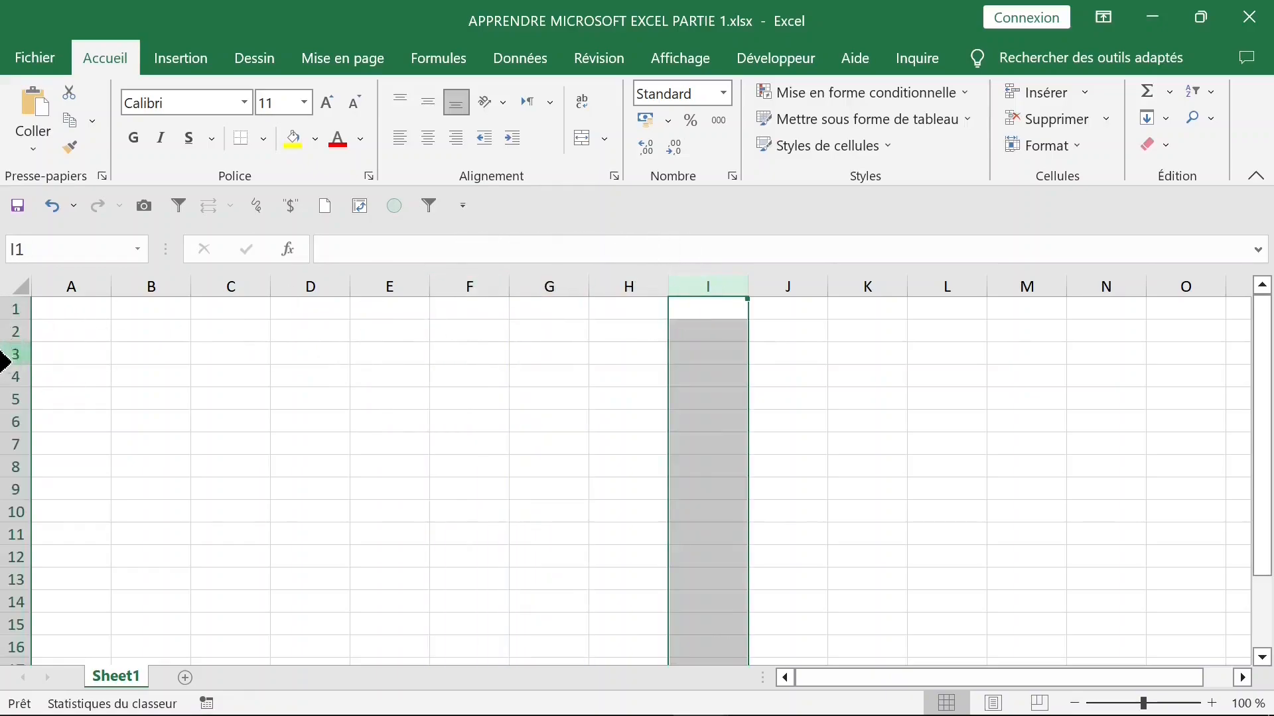
click(10, 376)
Step: Select cell C6, column A, and cells D2, A1 and C1 one after another
click(241, 421)
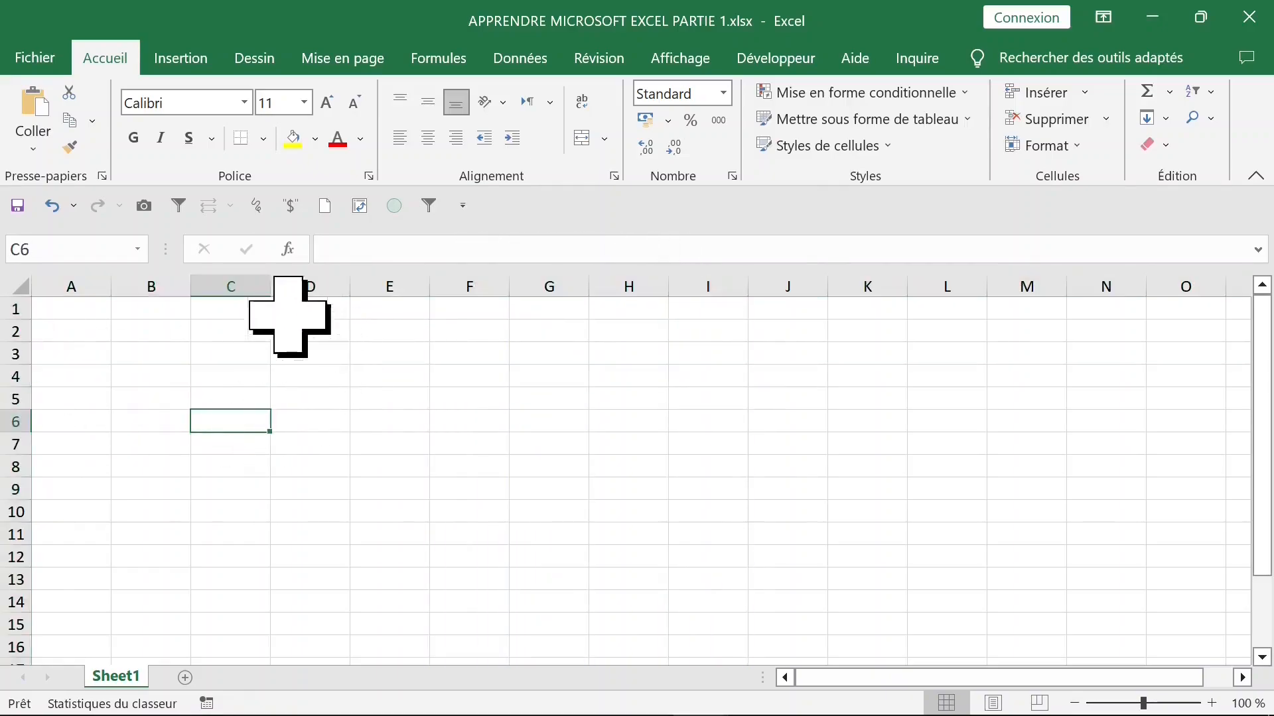
click(73, 285)
click(292, 330)
click(83, 309)
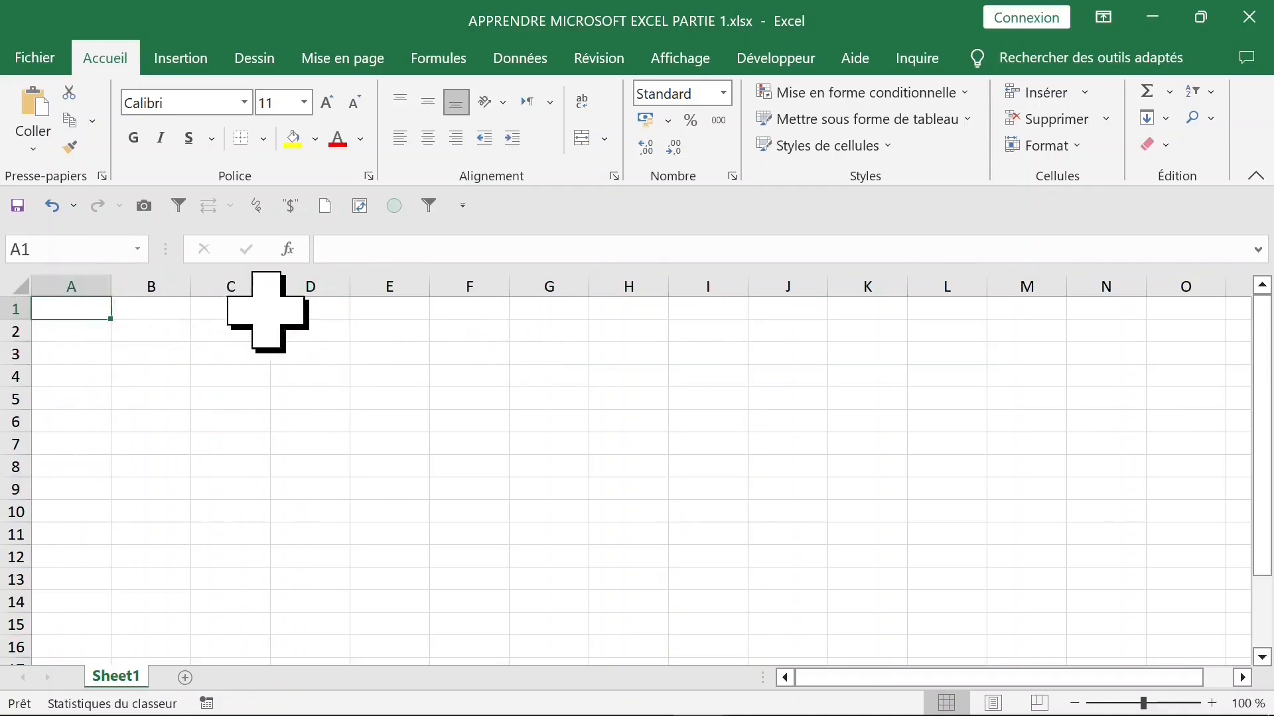
click(255, 309)
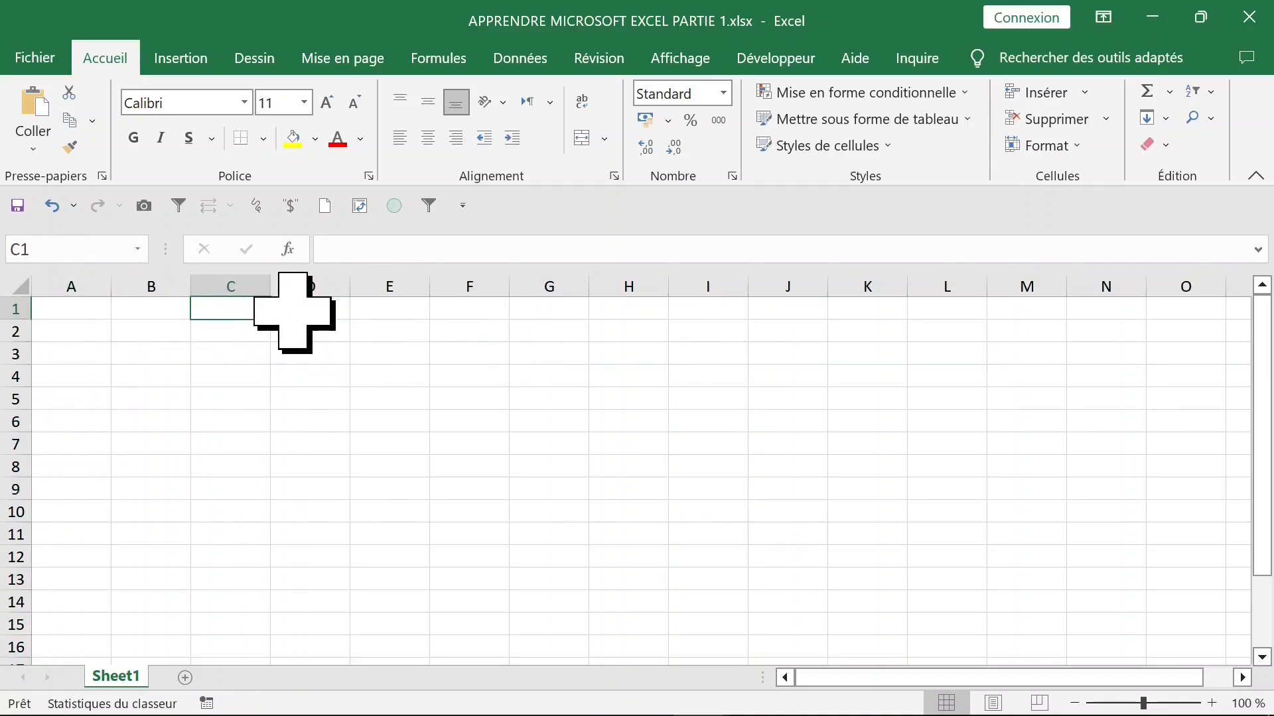
Step: Move the active cell rightward along row 1 from C1 and back to H1, one cell at a time
key(Right)
key(Right)
key(Right)
key(Right)
key(Right)
key(Right)
key(Right)
key(Right)
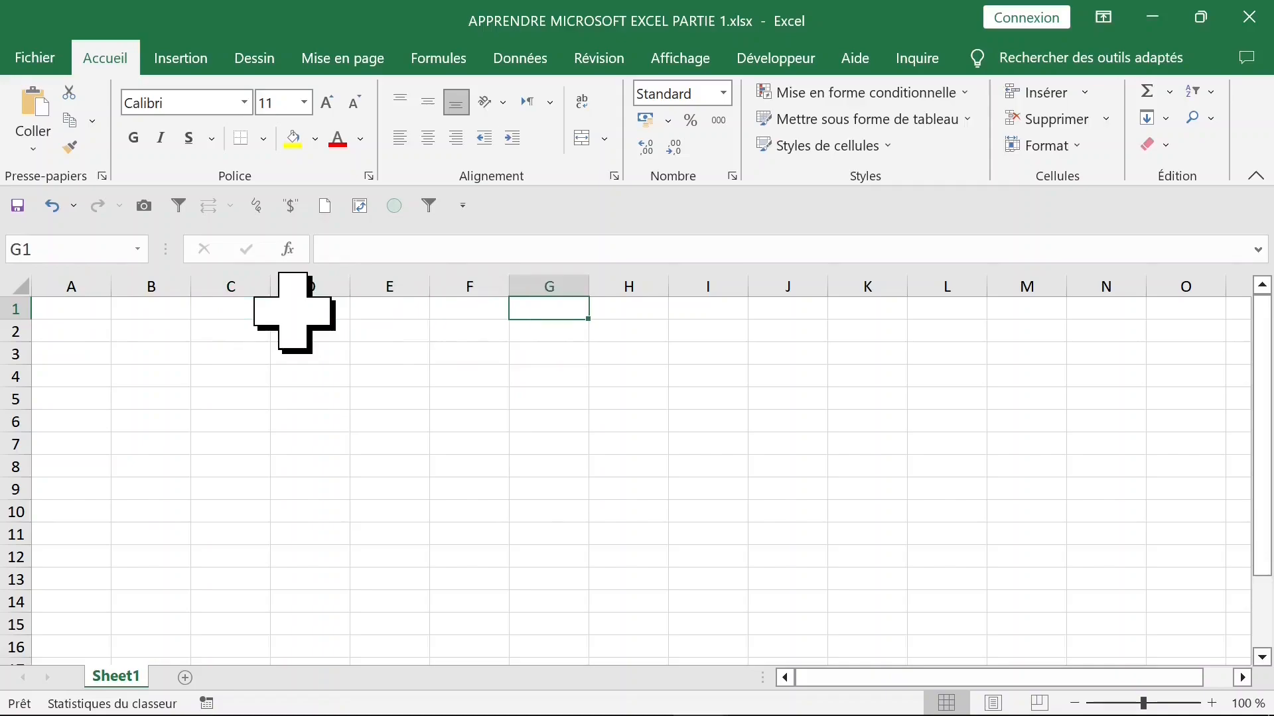
key(Right)
key(Left)
key(Left)
key(Left)
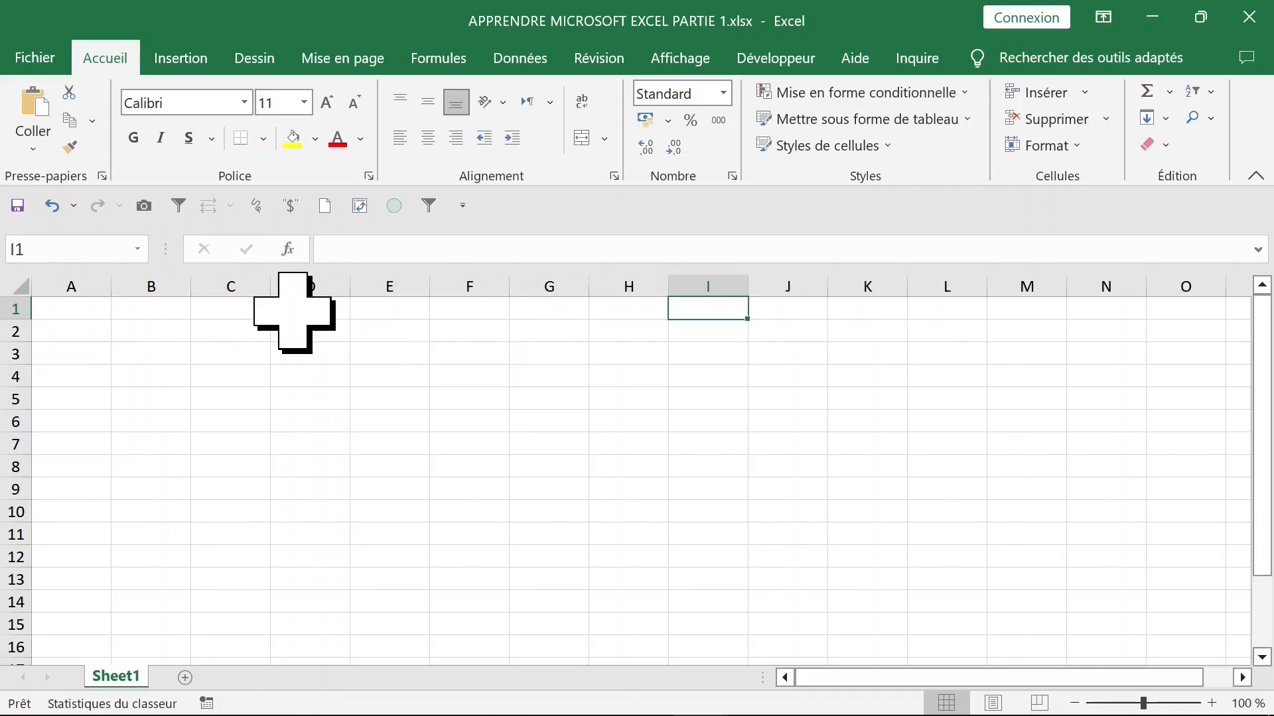
key(Left)
Step: Move the active cell down column H to row 4, back up and sideways, ending at I3
key(Down)
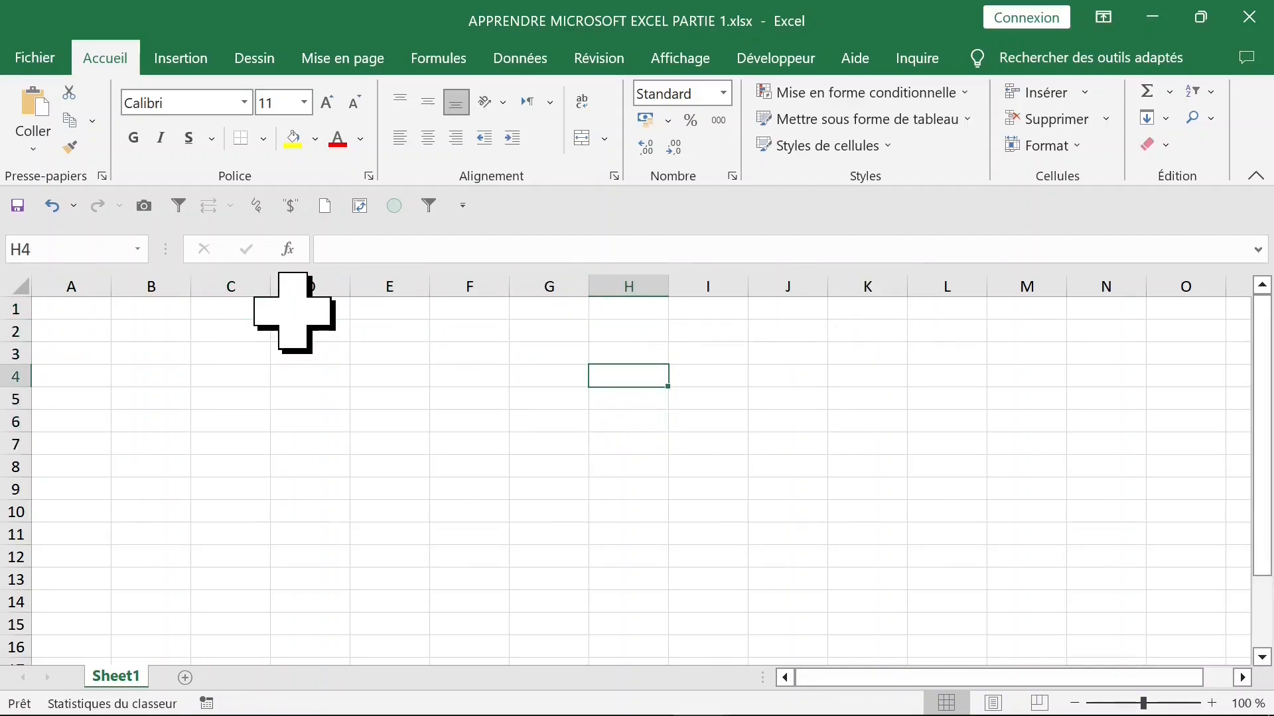
key(Up)
key(Up)
key(Left)
key(Left)
key(Left)
key(Left)
key(Left)
key(Right)
key(Right)
key(Right)
key(Right)
key(Right)
key(Right)
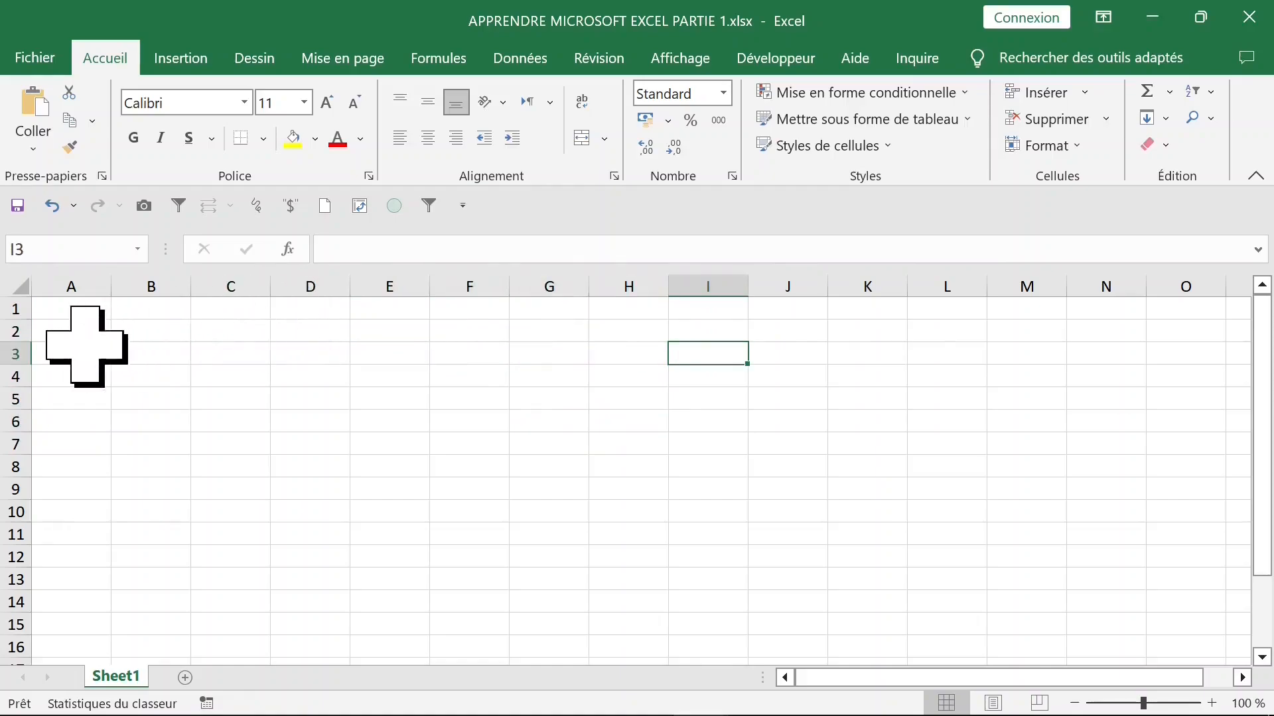
Step: Select A1 and D2 in turn, and jump to the last row of column D
click(86, 311)
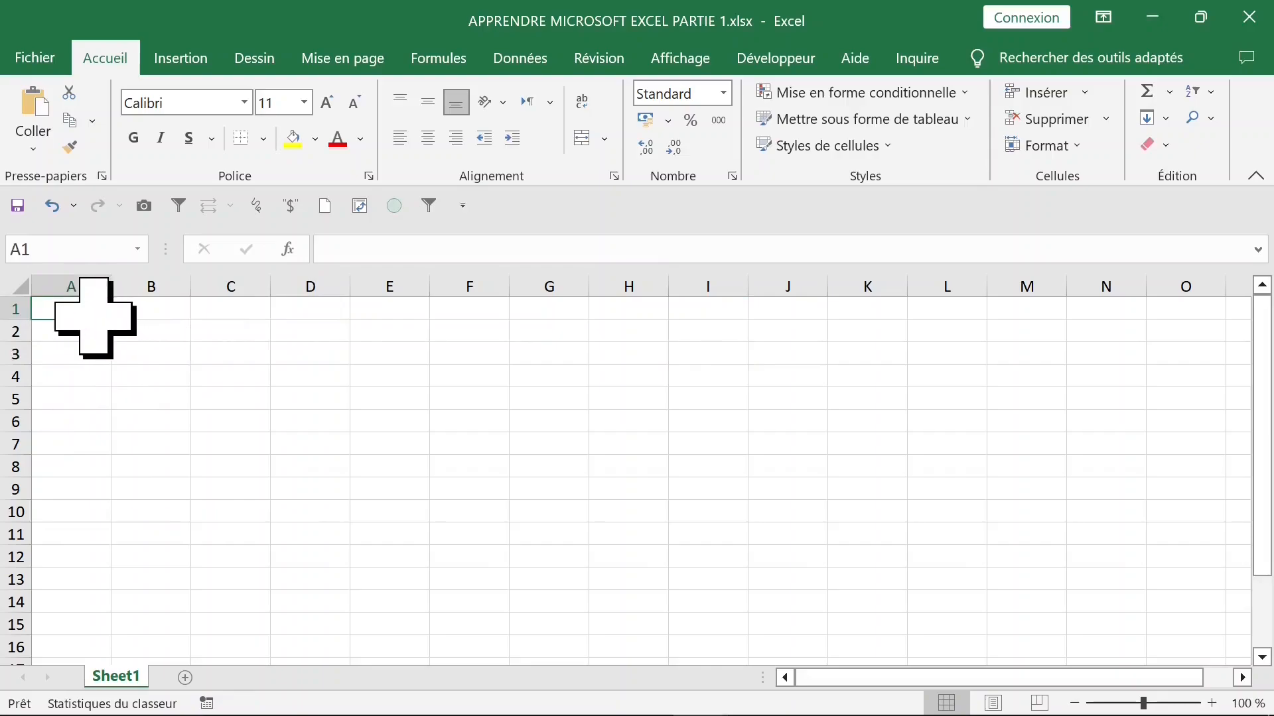
click(312, 330)
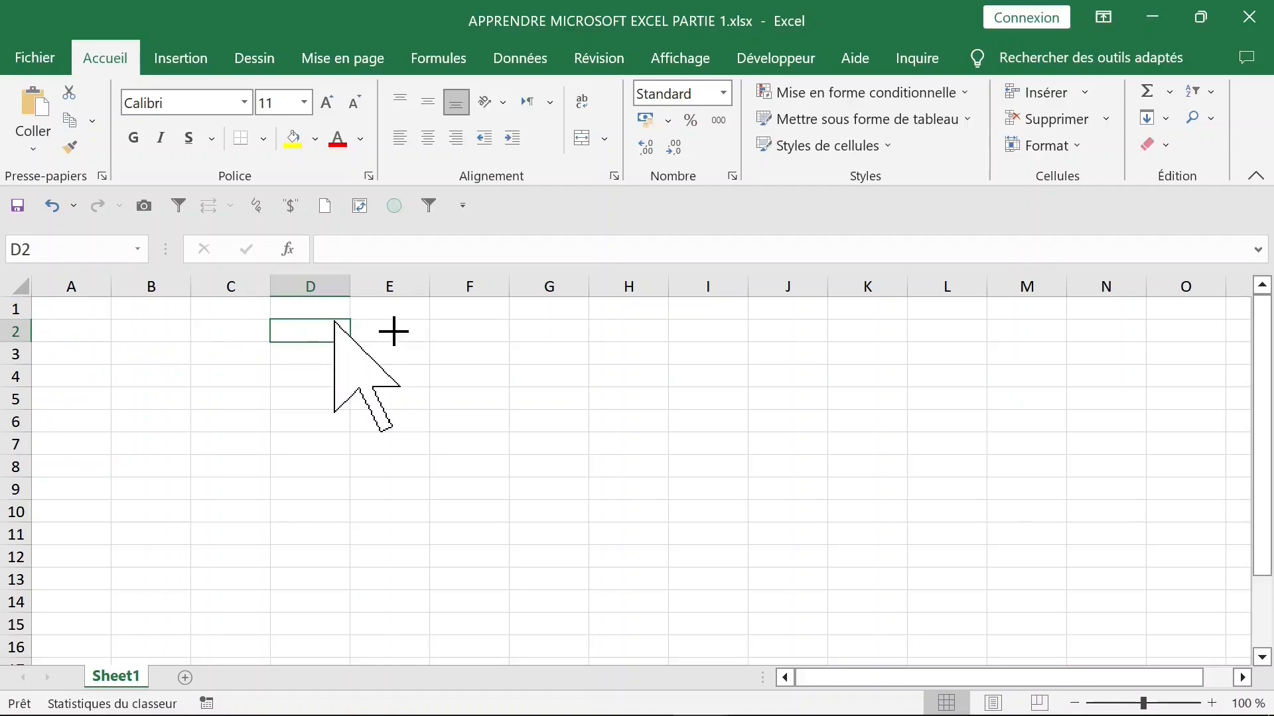
key(ctrl+Down)
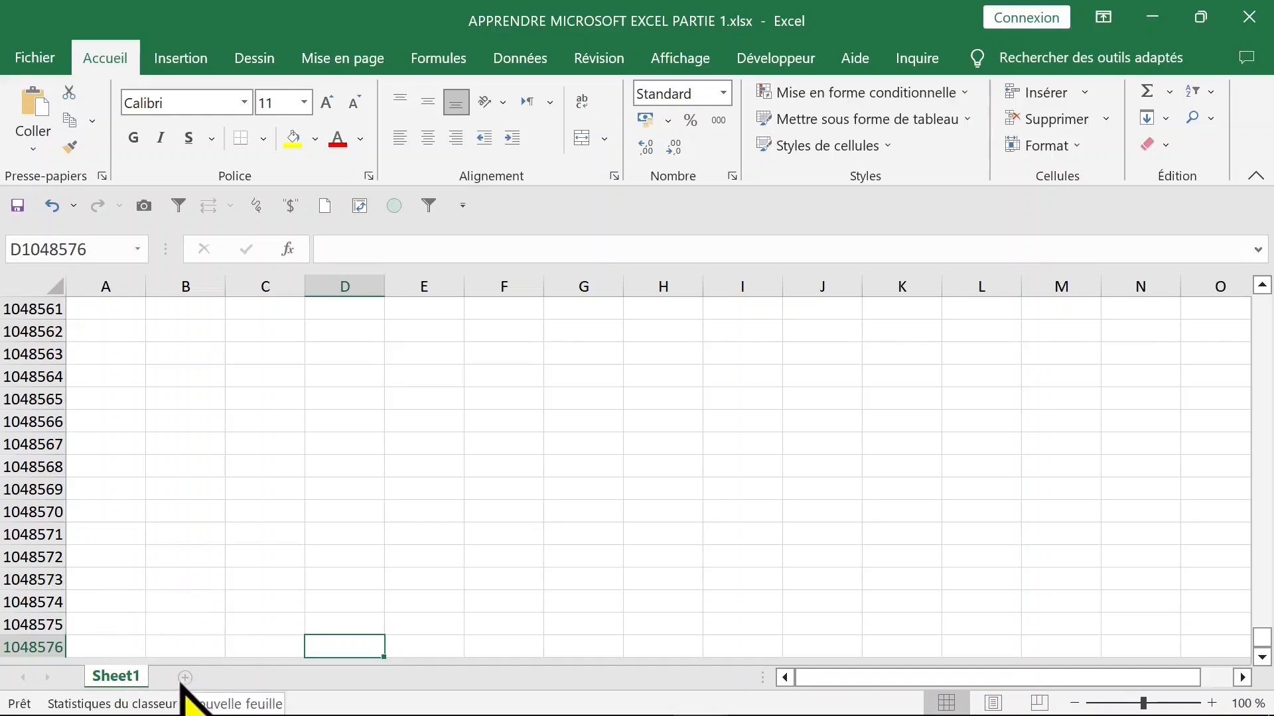
Step: Insert a new blank worksheet (Feuille) before Sheet1
right_click(113, 684)
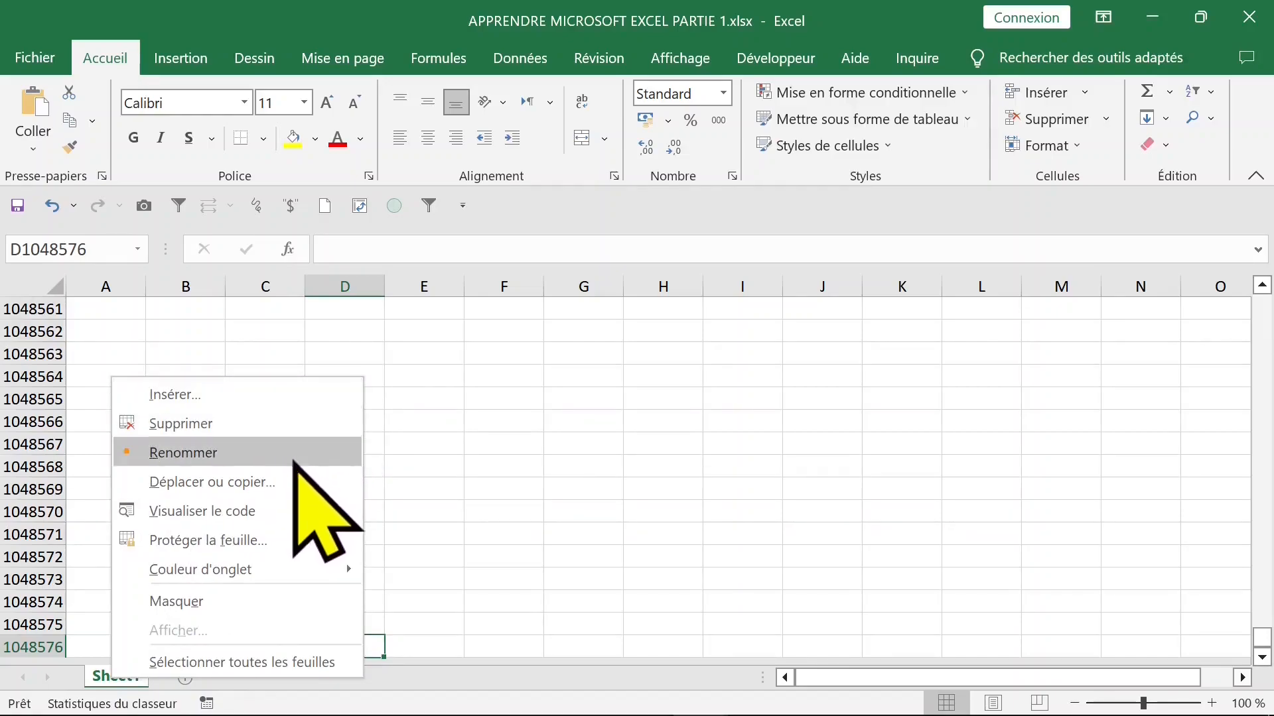
click(213, 396)
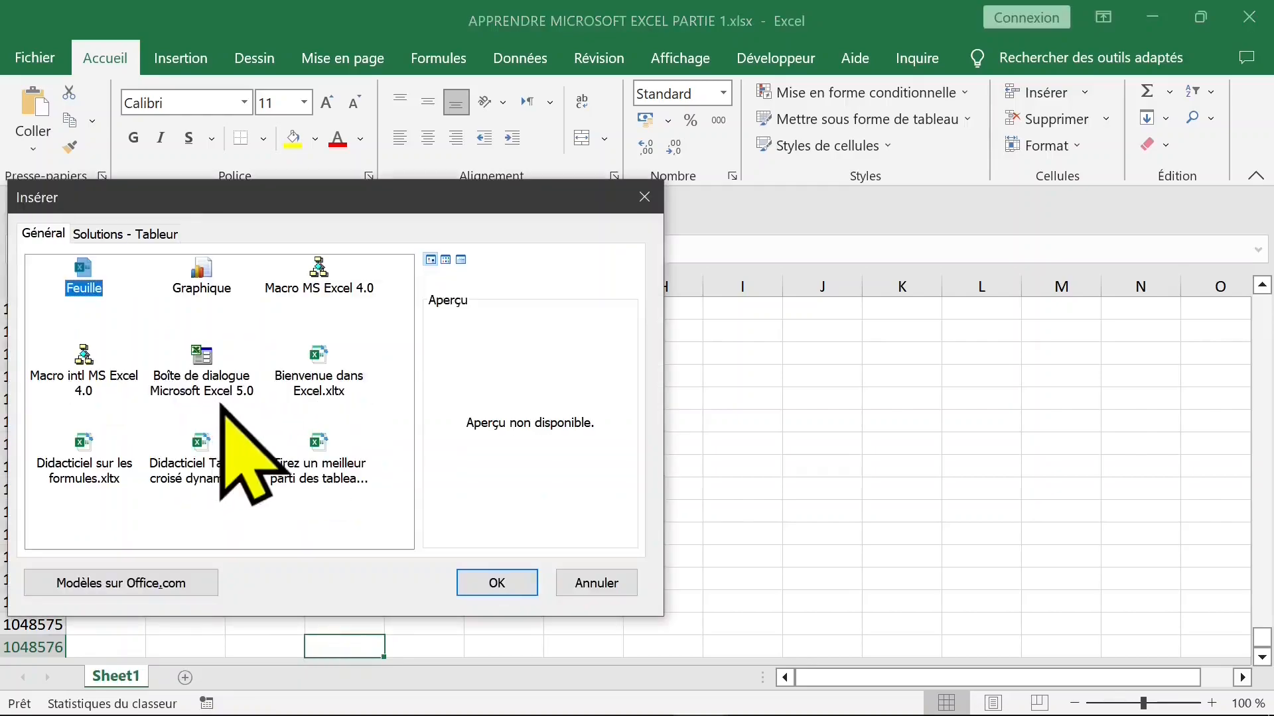
click(498, 584)
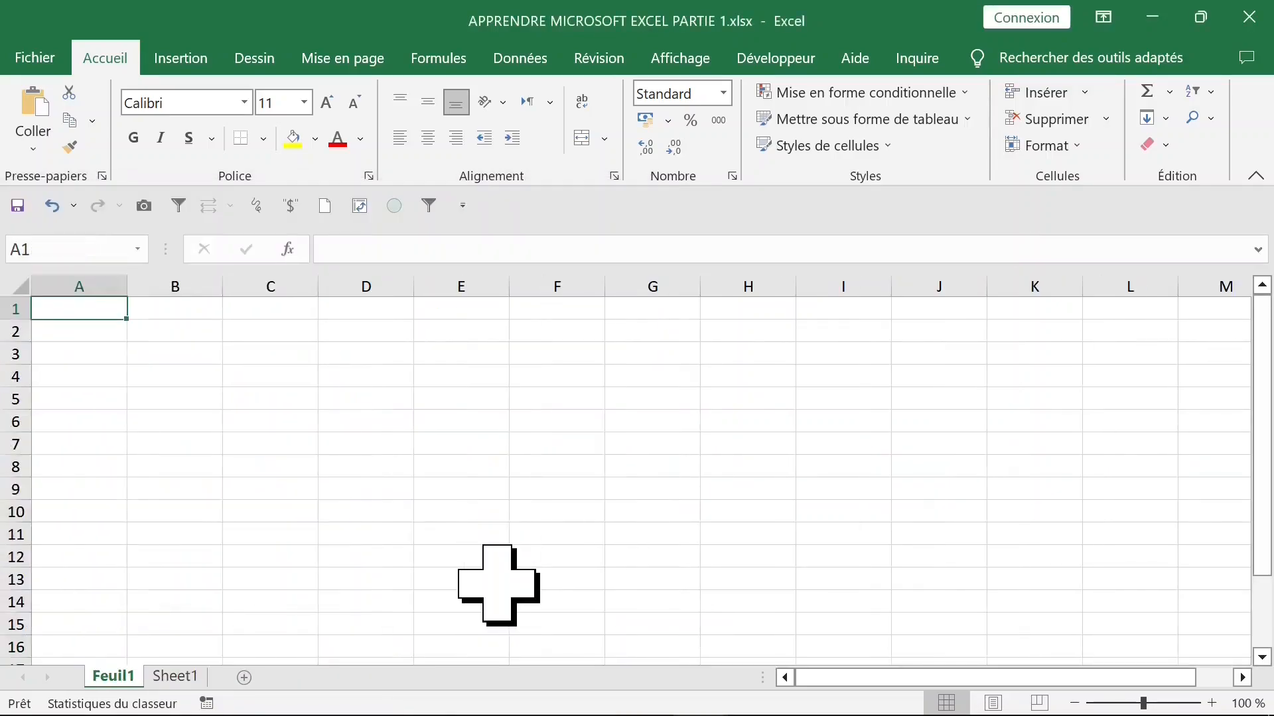
Step: Switch back and forth between Sheet1 and Feuil1, ending at cell A1 of Sheet1
click(174, 676)
click(126, 676)
click(170, 676)
click(122, 675)
click(174, 677)
click(278, 395)
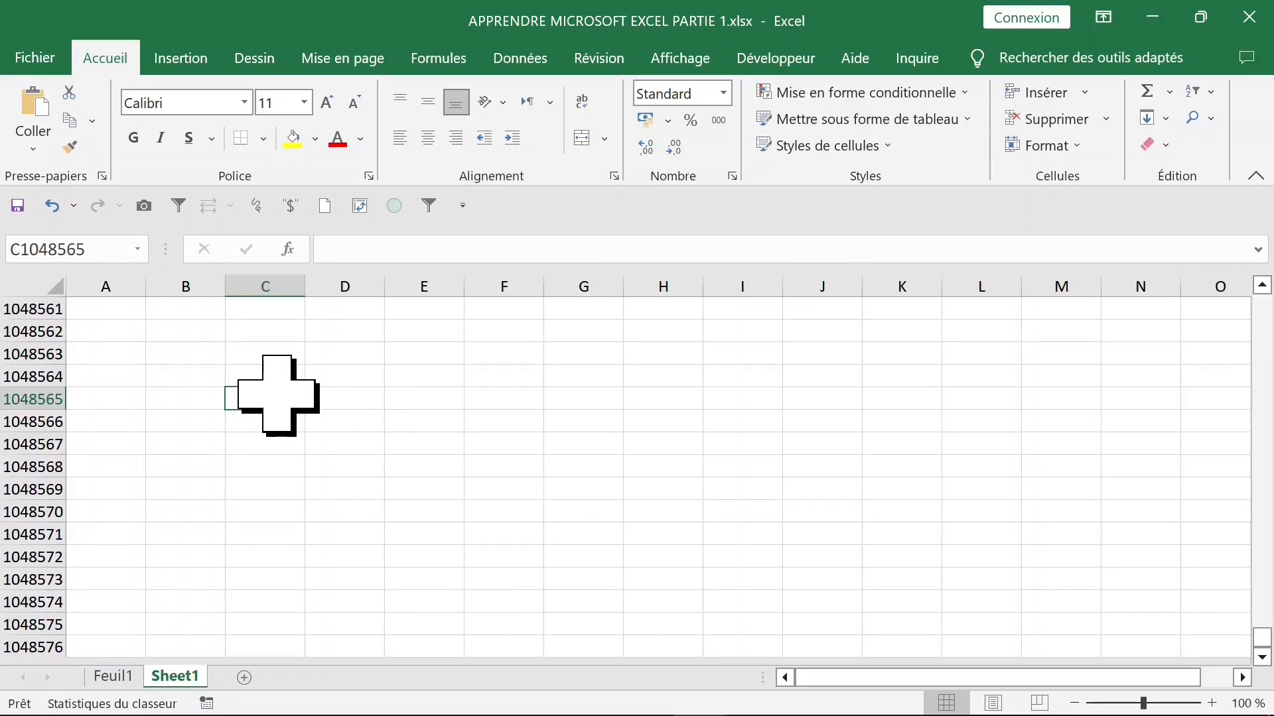
key(ctrl+Home)
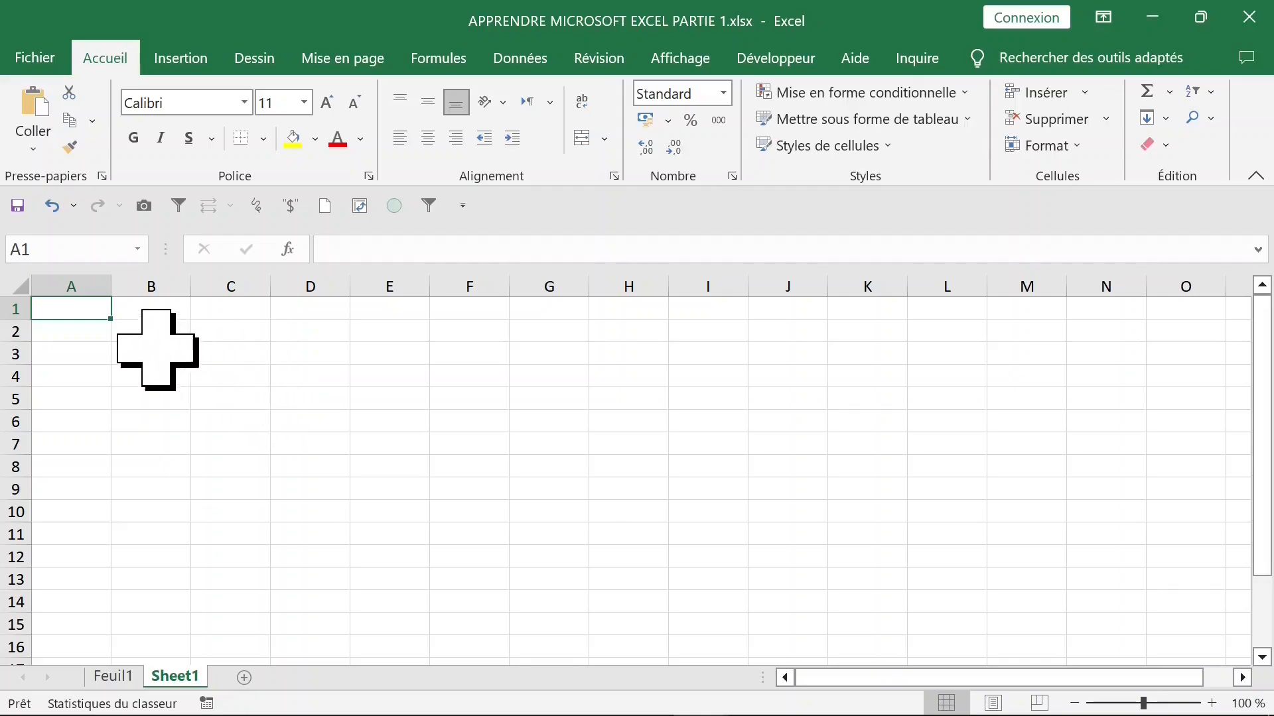
Step: Select several rectangular blocks of cells in turn, ending with E2:L10, and clear the selection by choosing cell H5
click(464, 351)
click(423, 338)
drag(423, 338, 847, 531)
click(582, 405)
drag(398, 335, 997, 533)
click(672, 446)
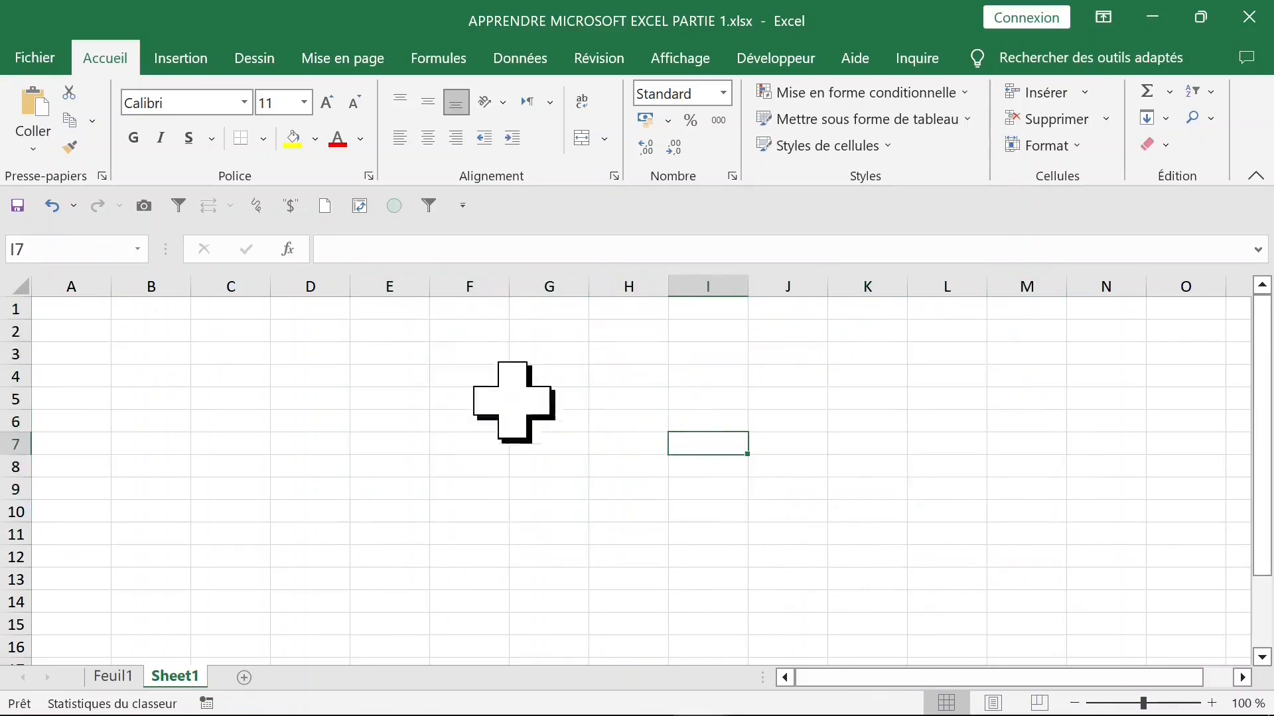
drag(278, 331, 942, 519)
click(657, 398)
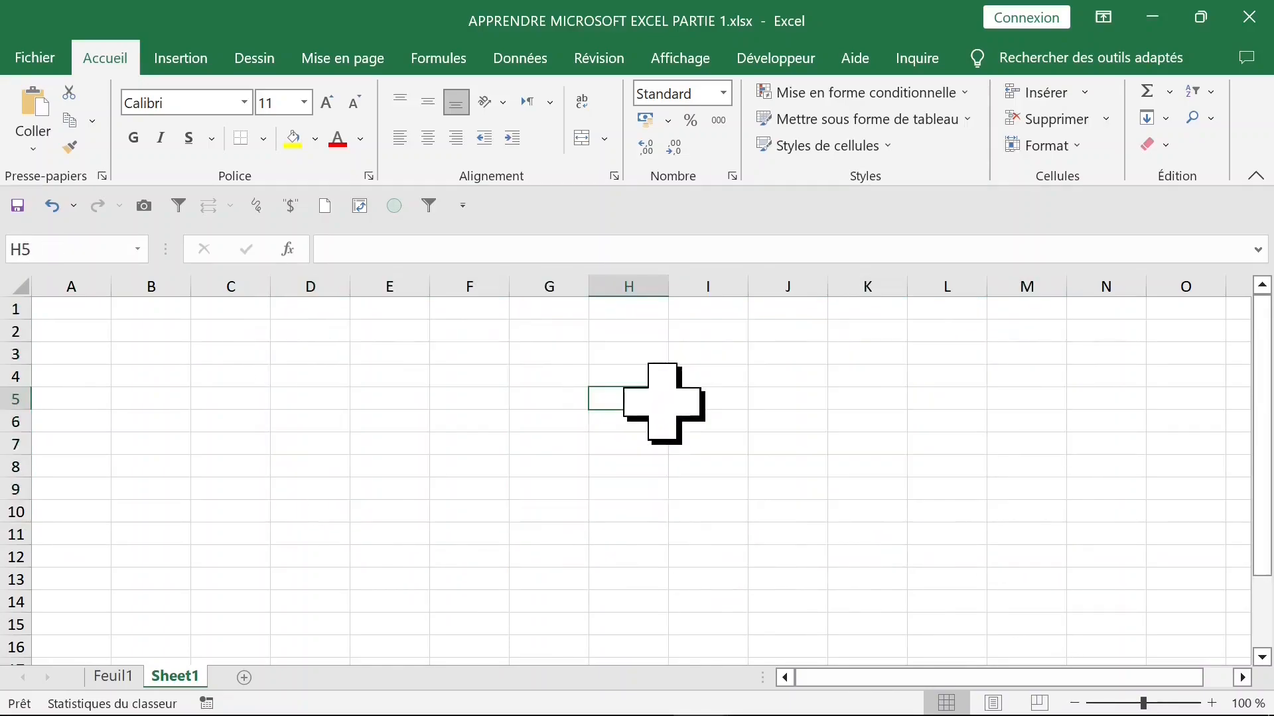
drag(382, 335, 985, 504)
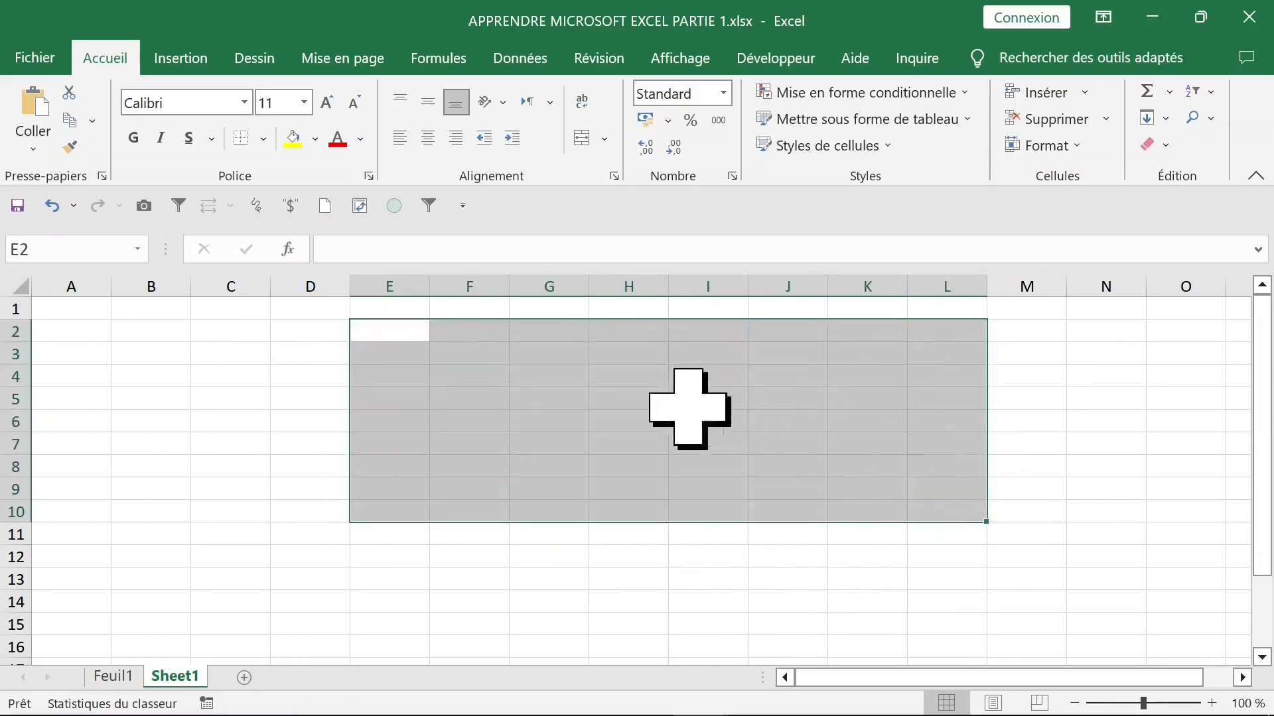
click(628, 398)
Step: Enter BONJOUR in cell H2 and check the sheet's print preview, returning to the grid without printing
click(620, 333)
key(ctrl+p)
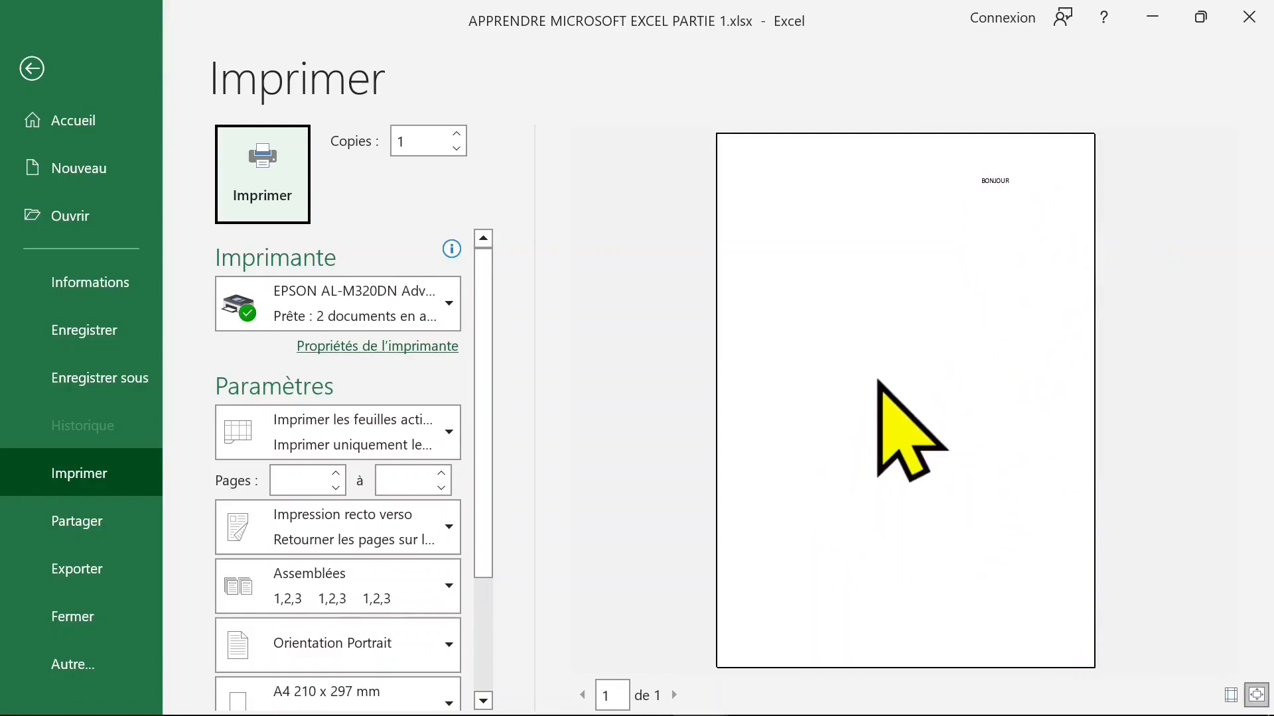
key(Escape)
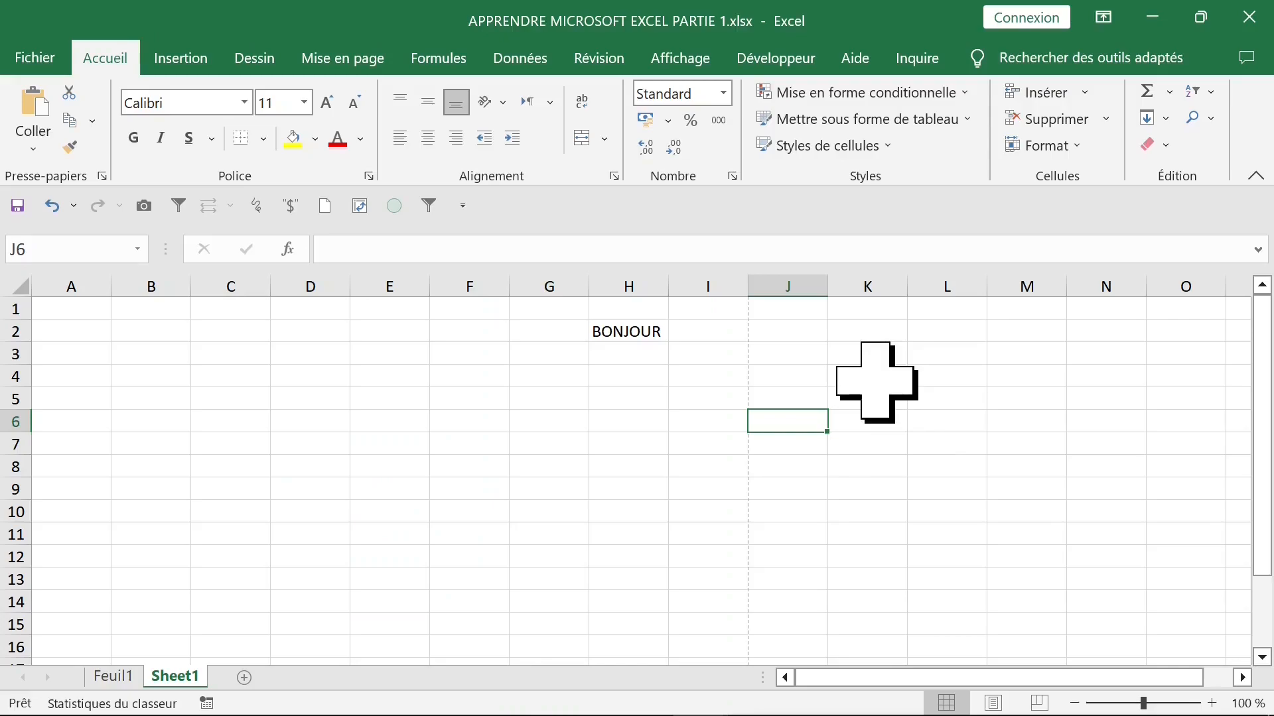
Step: Move the BONJOUR text from cell H2 to cell E1
click(605, 385)
click(616, 331)
drag(589, 335, 408, 309)
click(420, 336)
click(396, 309)
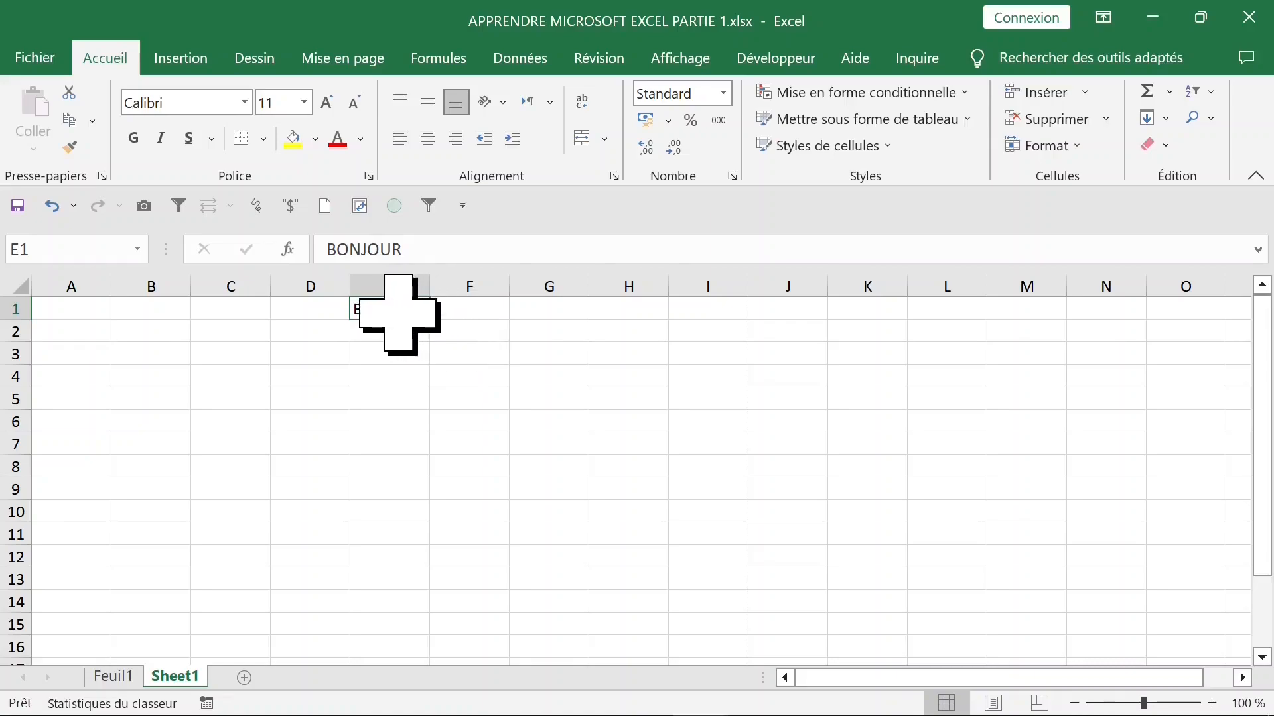
Step: Set the font size of BONJOUR in cell E1 to 36
click(303, 103)
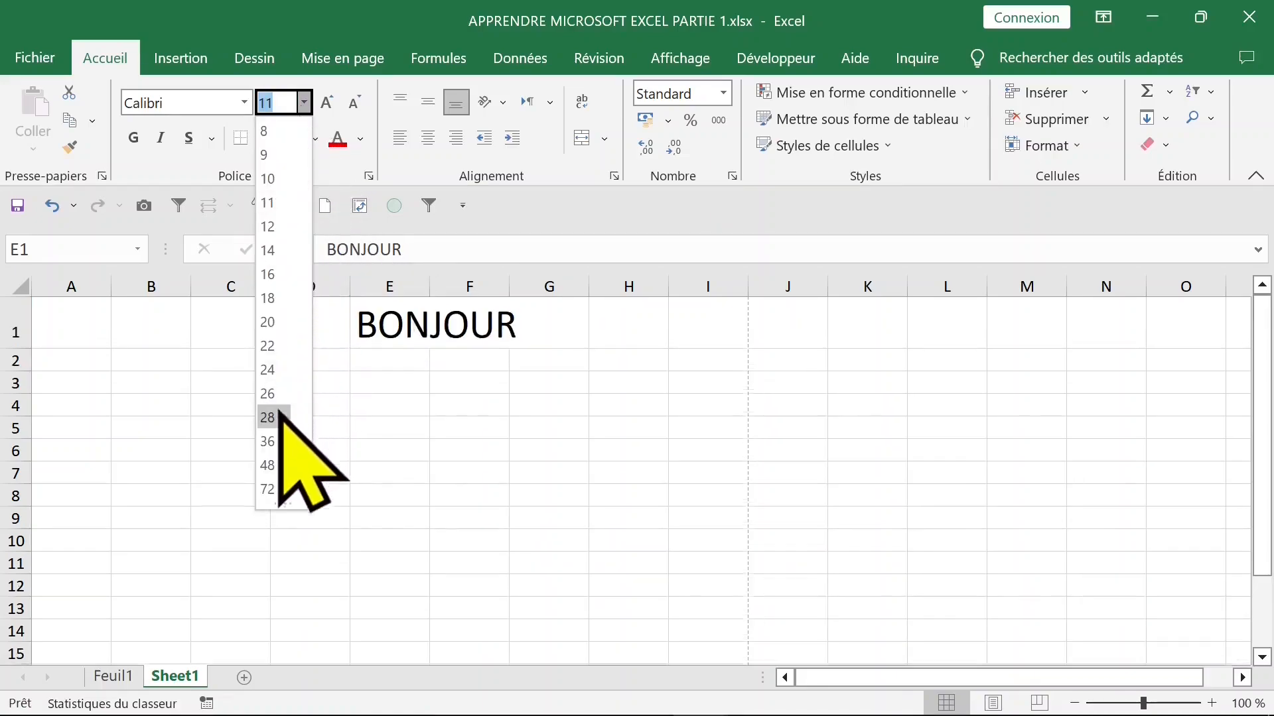
click(282, 441)
click(534, 402)
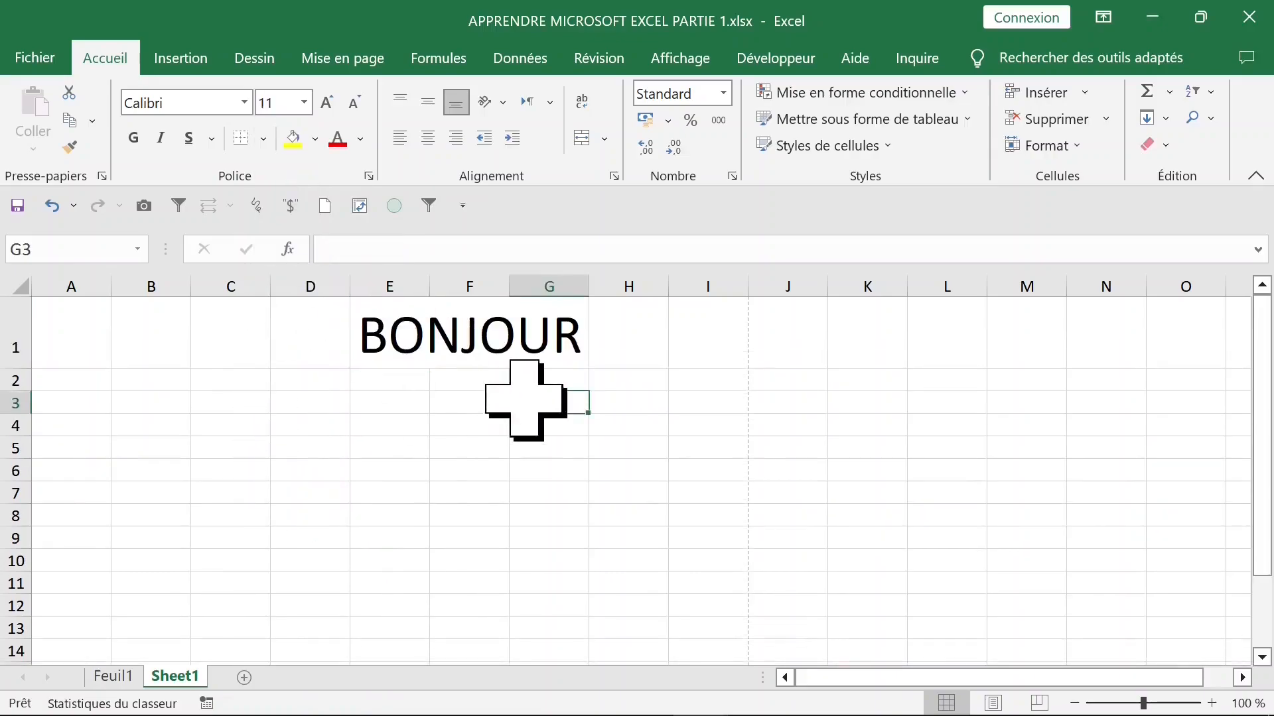
Step: Change the font colour of BONJOUR in cell E1 to the standard green
click(375, 331)
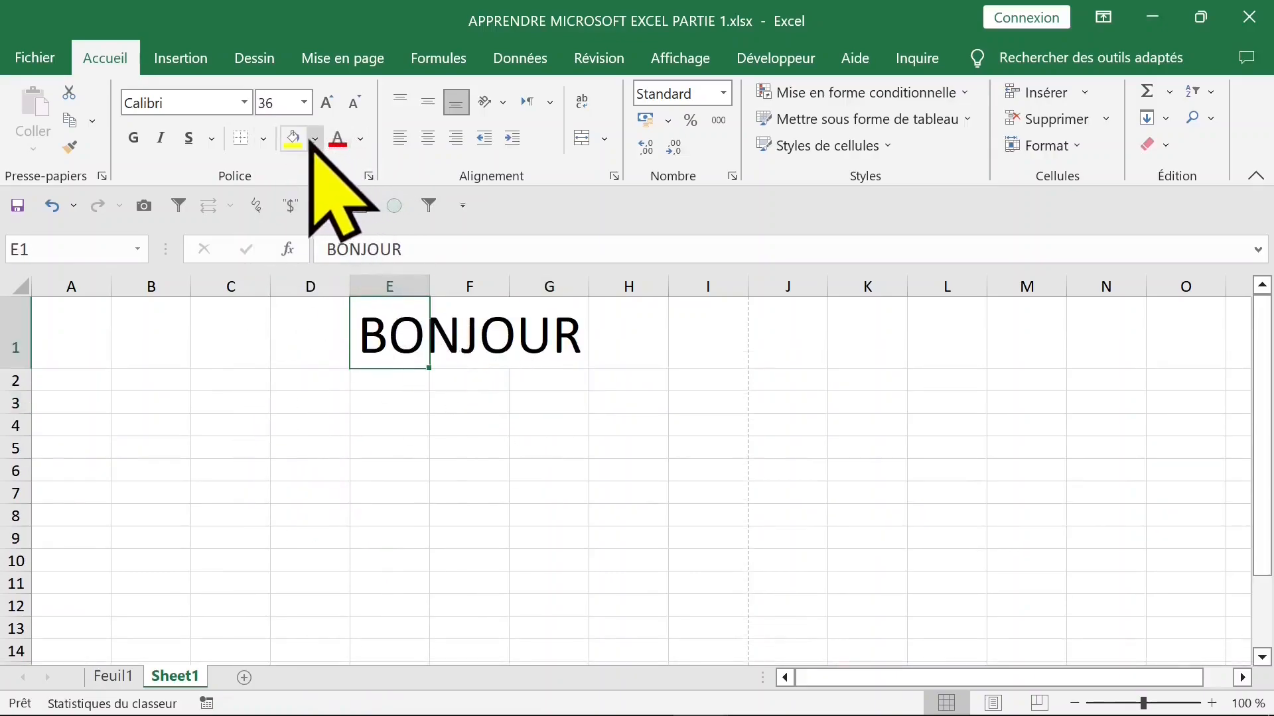
click(360, 139)
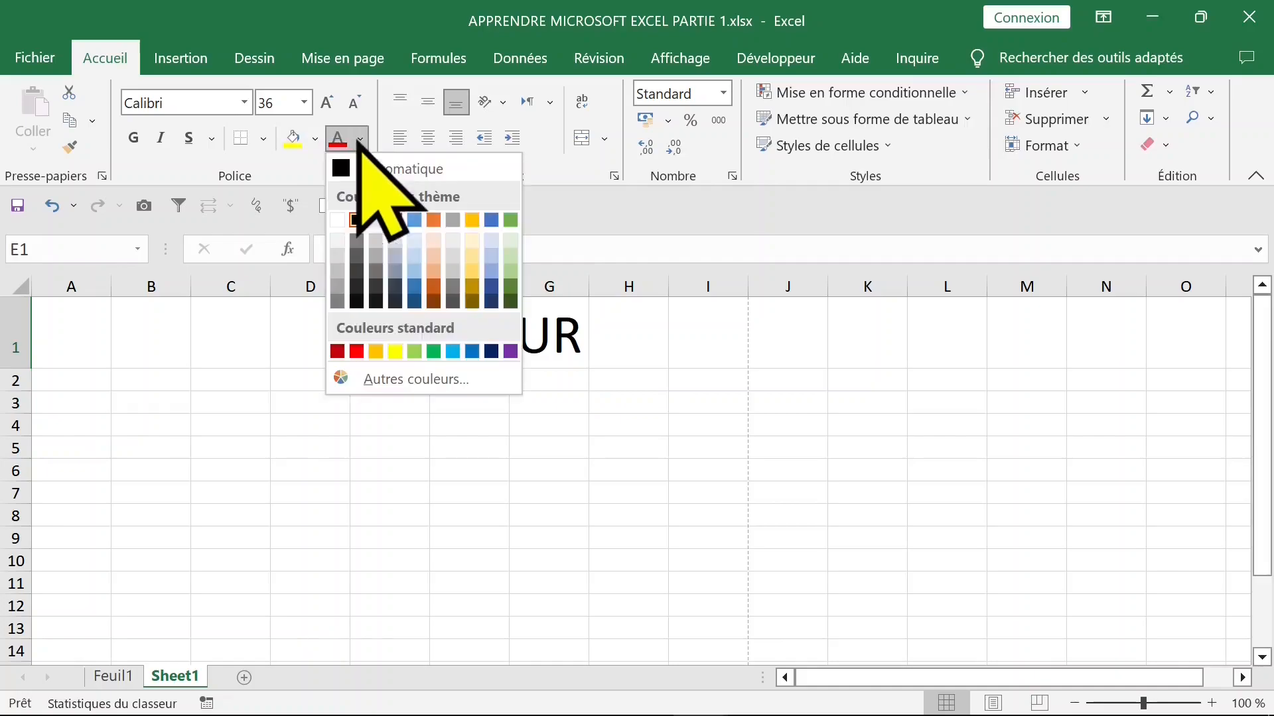
click(434, 351)
click(381, 446)
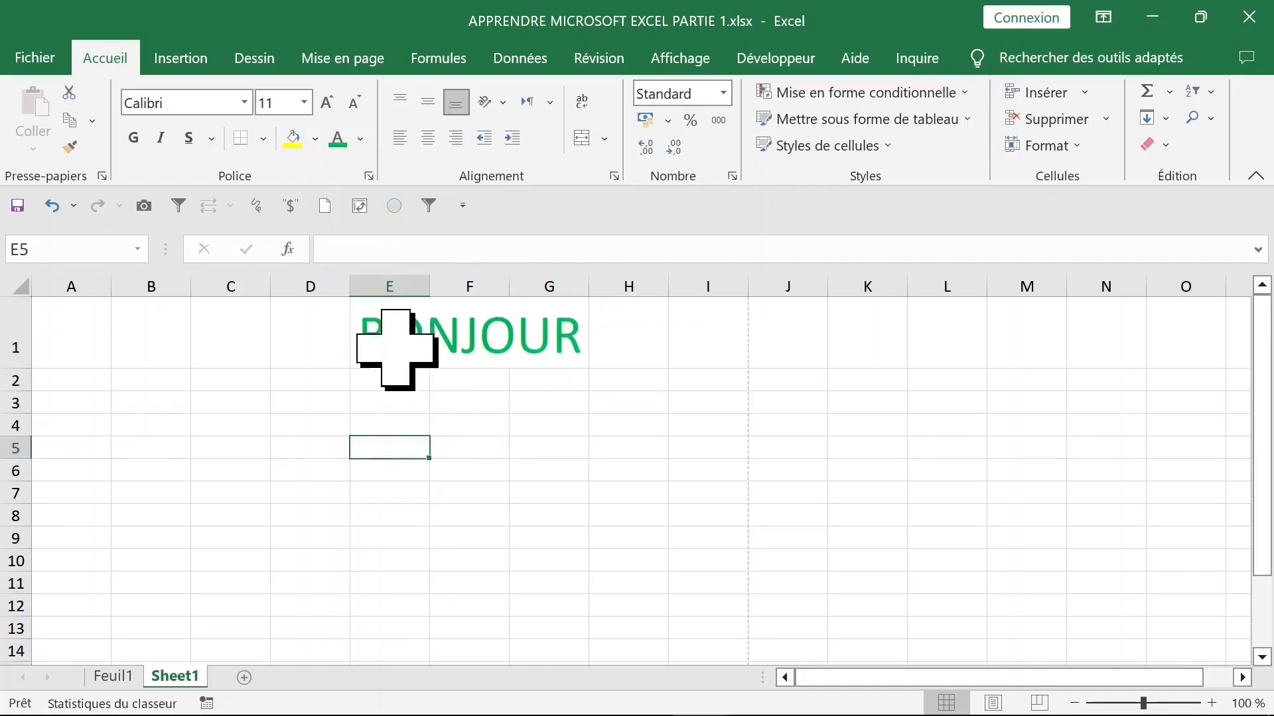
Step: Fill cell E1 with yellow and replace that fill with the standard red
click(365, 344)
click(295, 141)
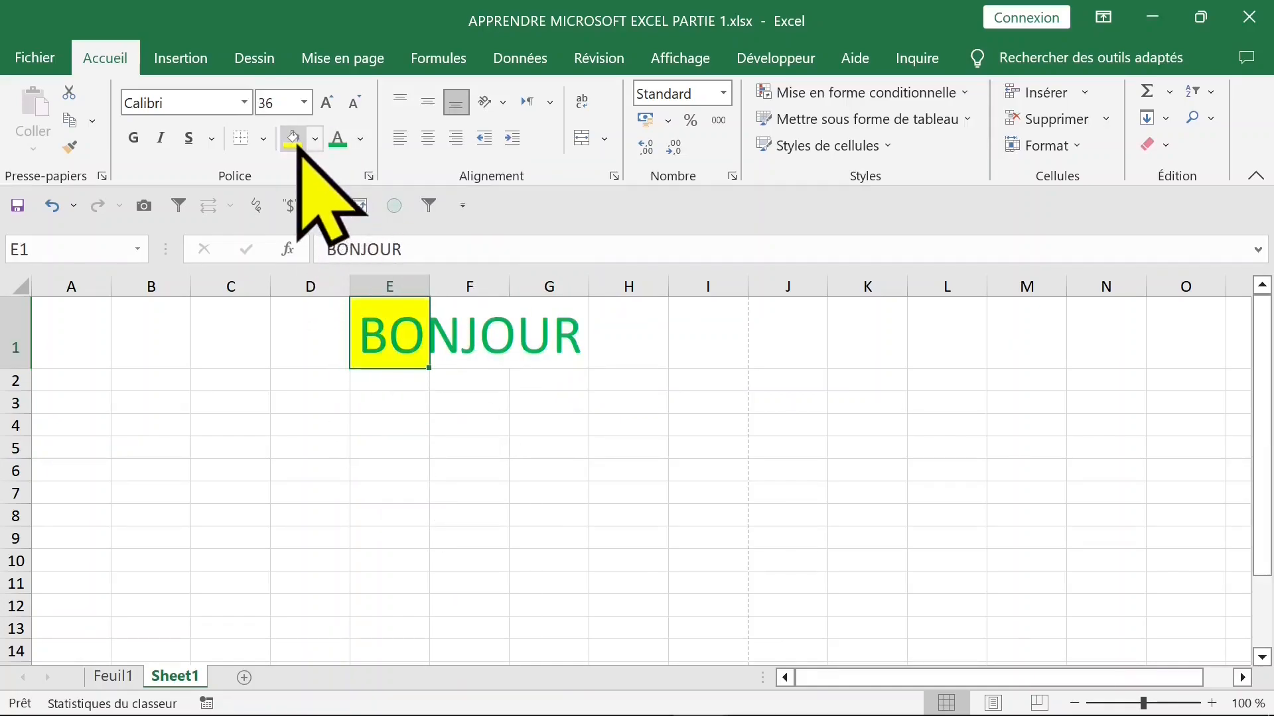
click(315, 139)
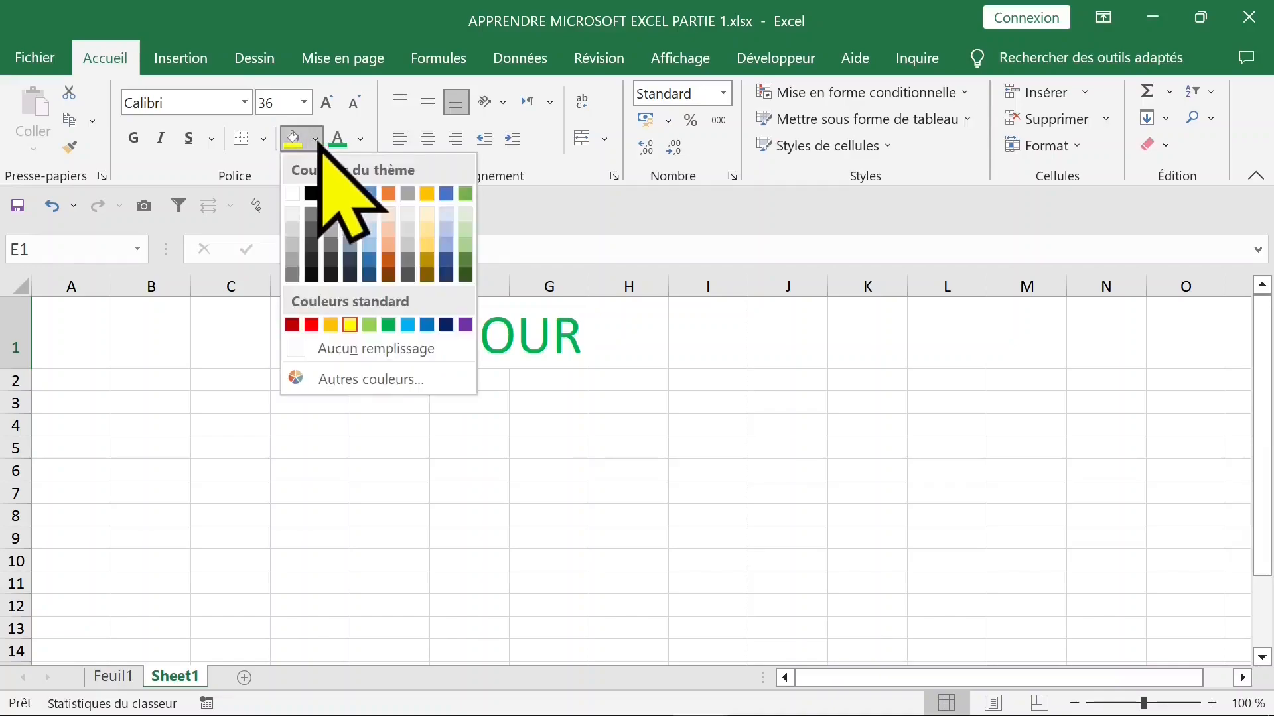
click(312, 327)
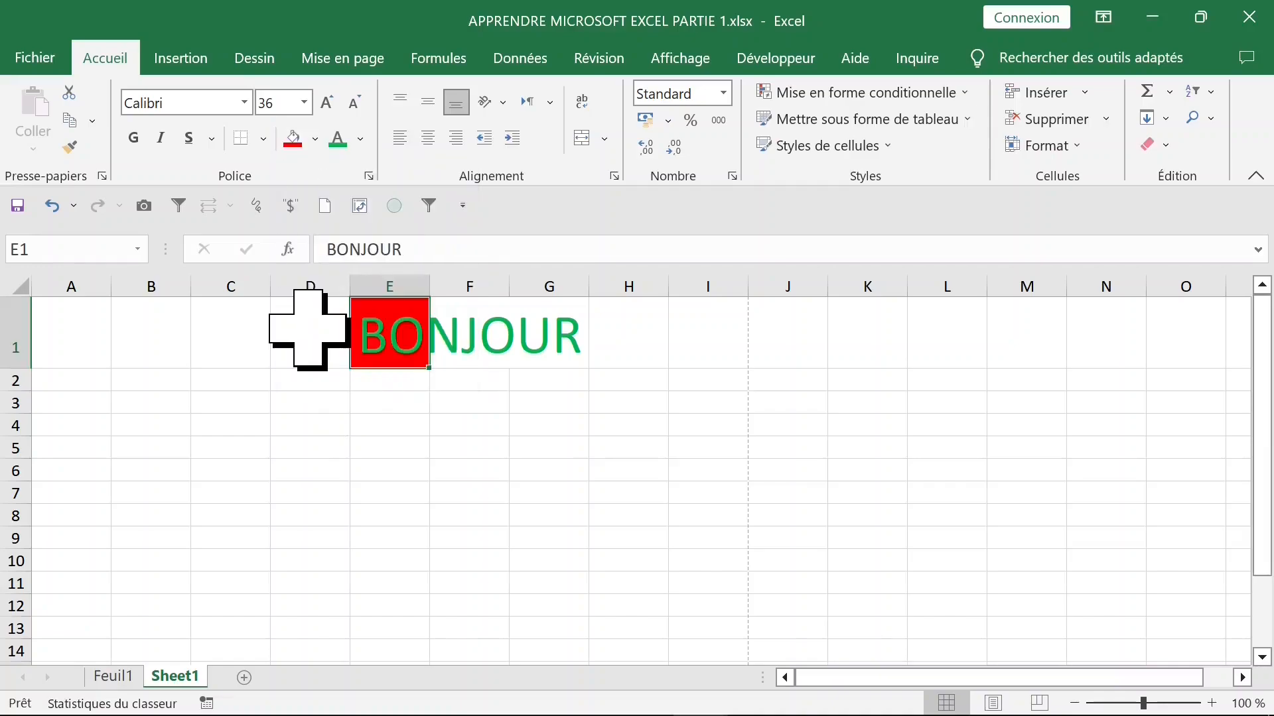
Step: Select cells E1, G1 and E1 again to check which cell holds the overflowing BONJOUR text
click(398, 425)
drag(401, 343, 549, 352)
click(455, 336)
click(369, 335)
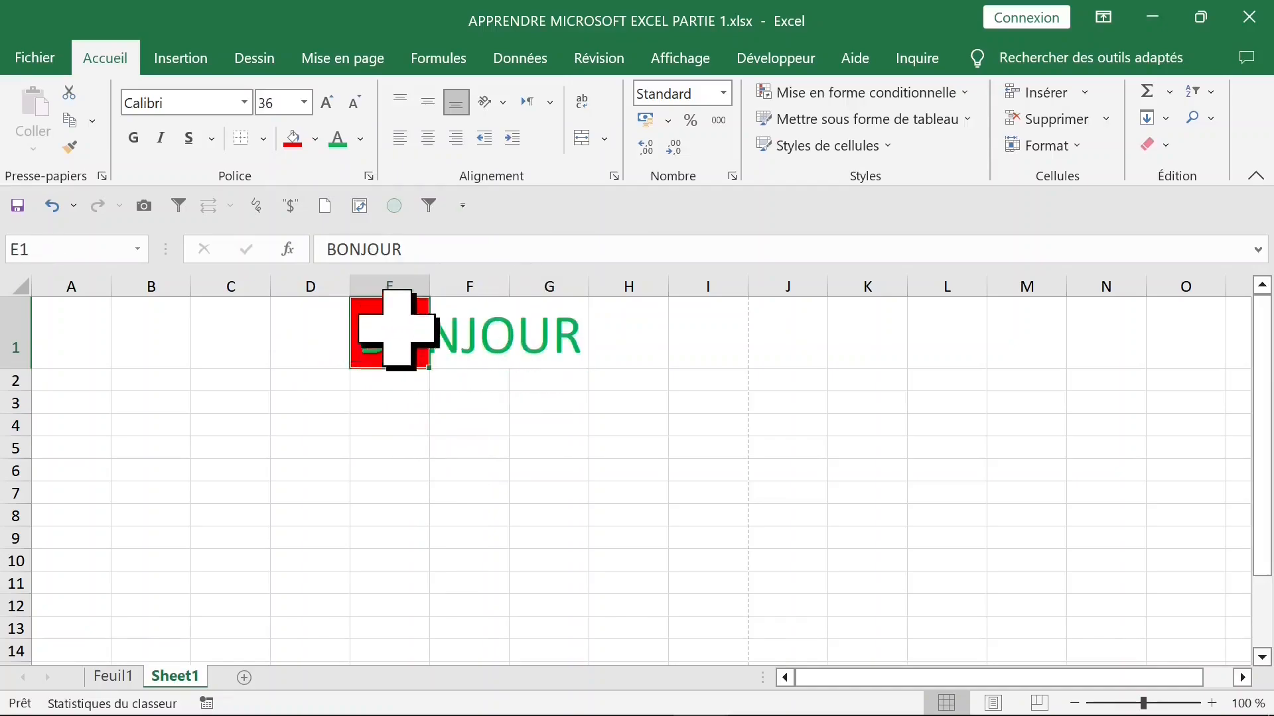
click(531, 336)
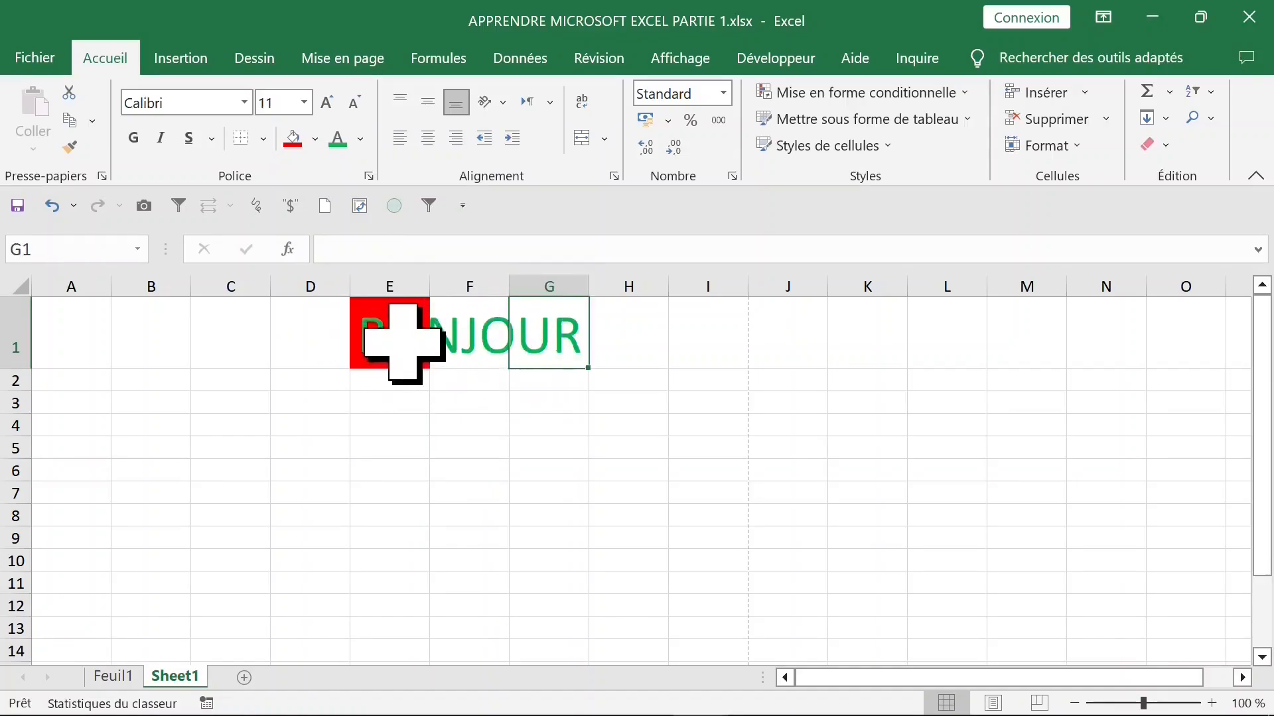
click(395, 335)
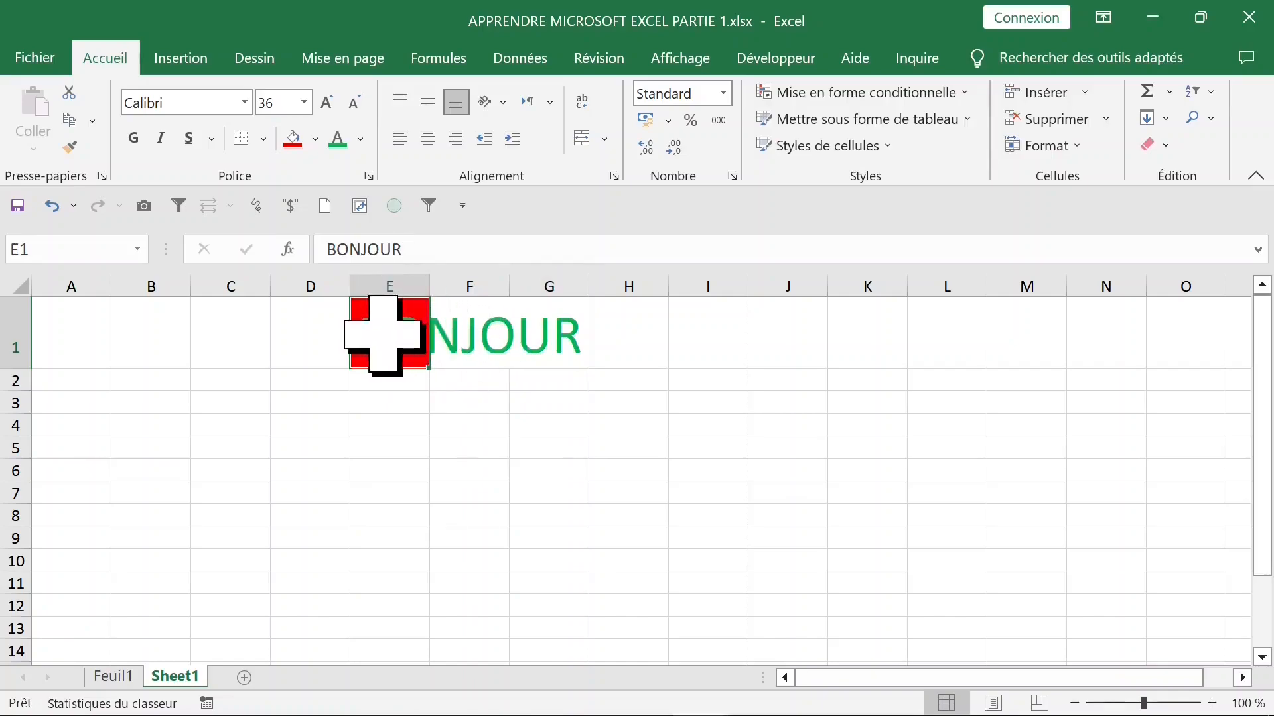
Step: Enter ET in cell F1 and BIENVENUE in cell G1
click(467, 335)
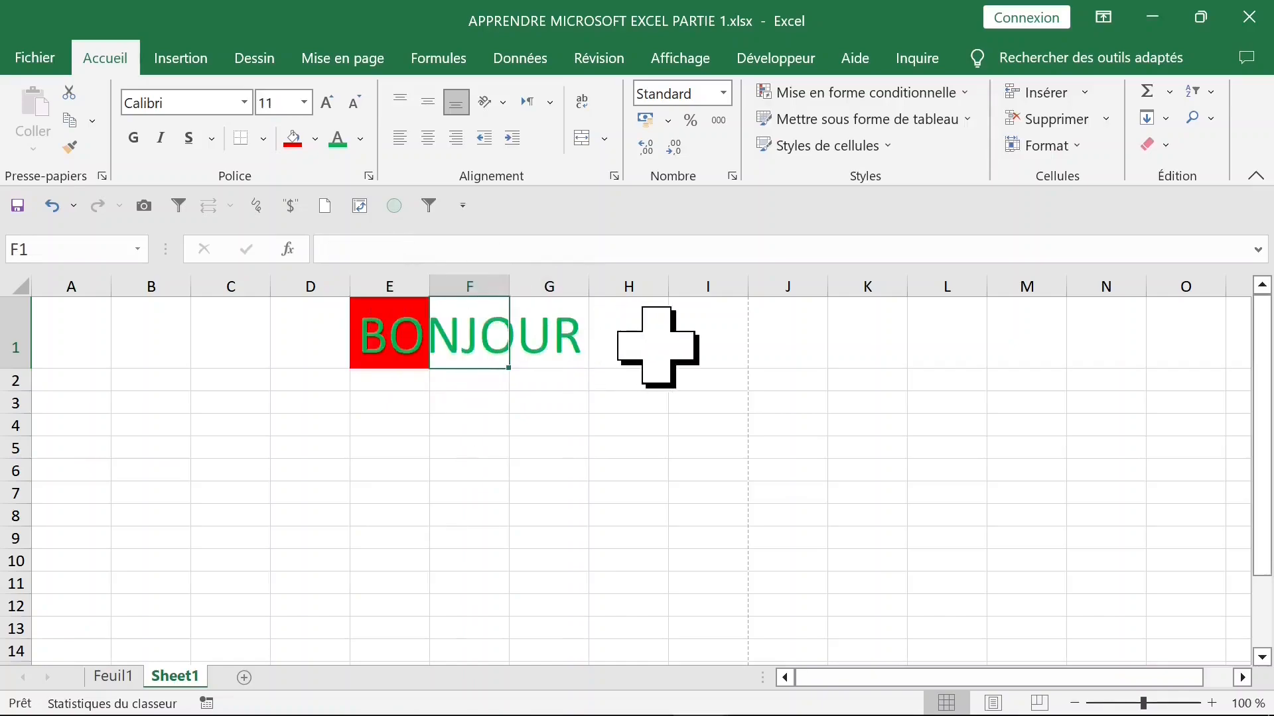
text(ET)
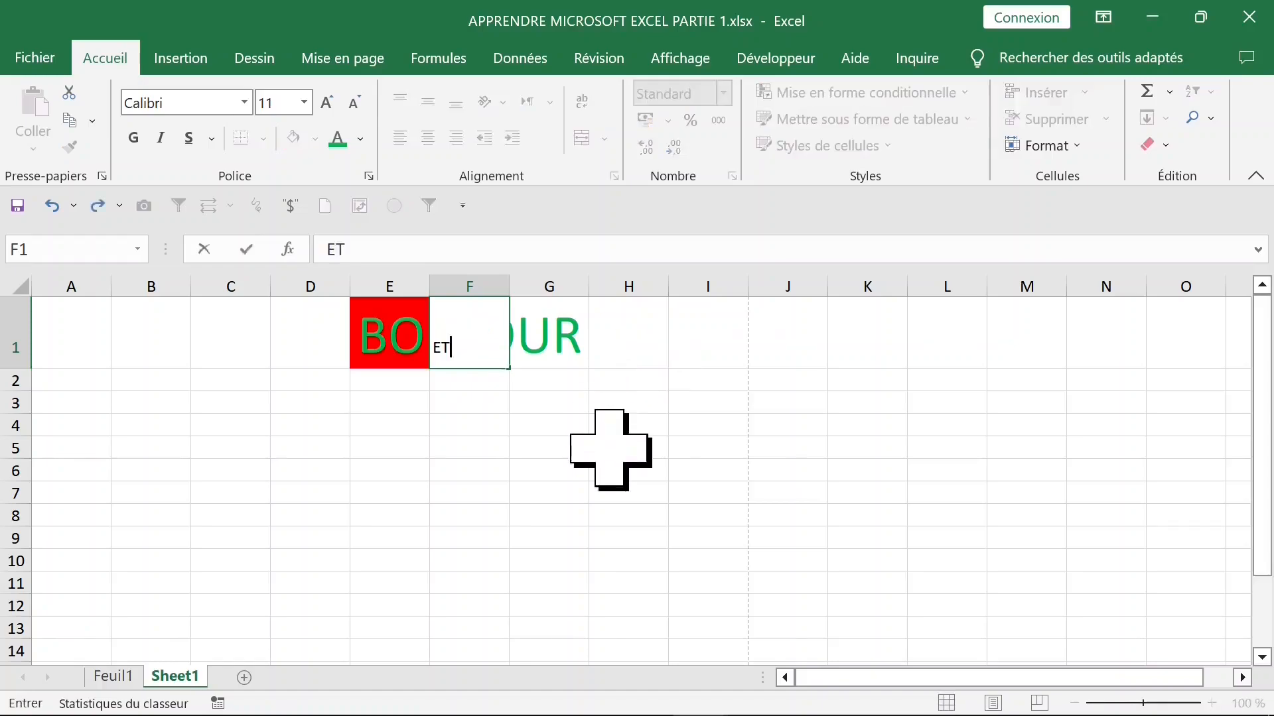
click(603, 449)
click(540, 353)
text(BIENVENUE)
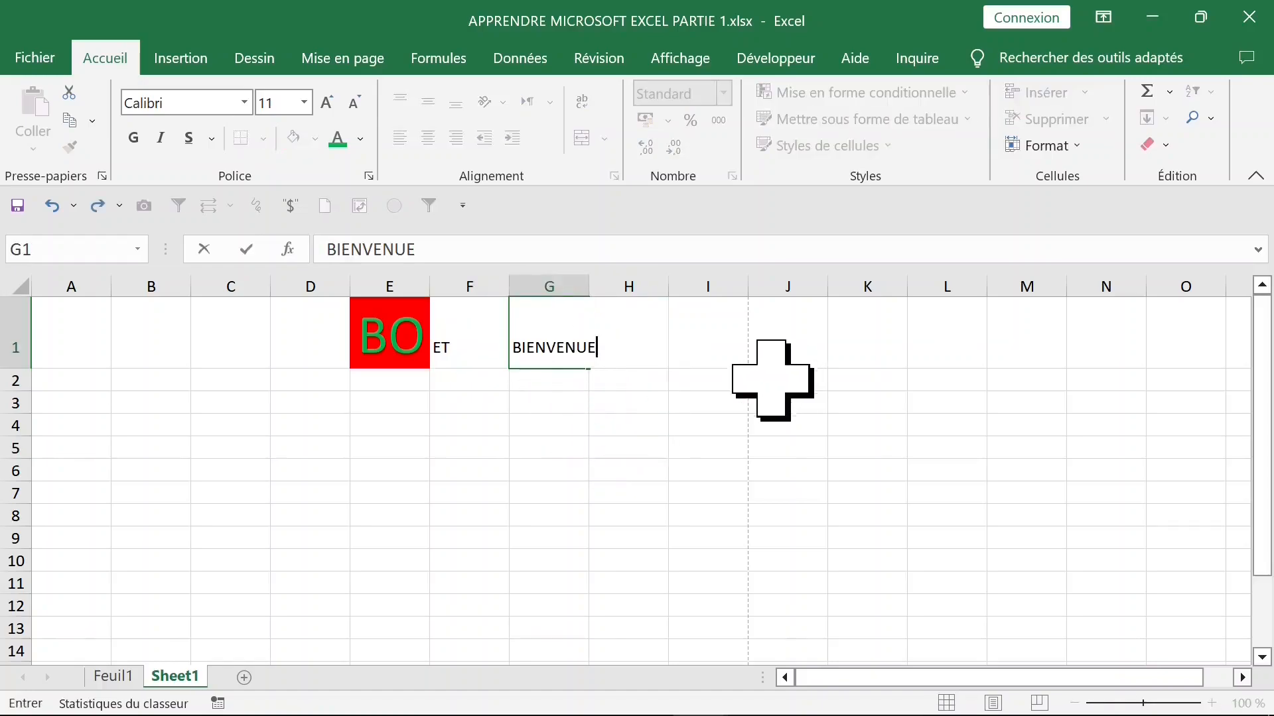
click(533, 432)
click(467, 359)
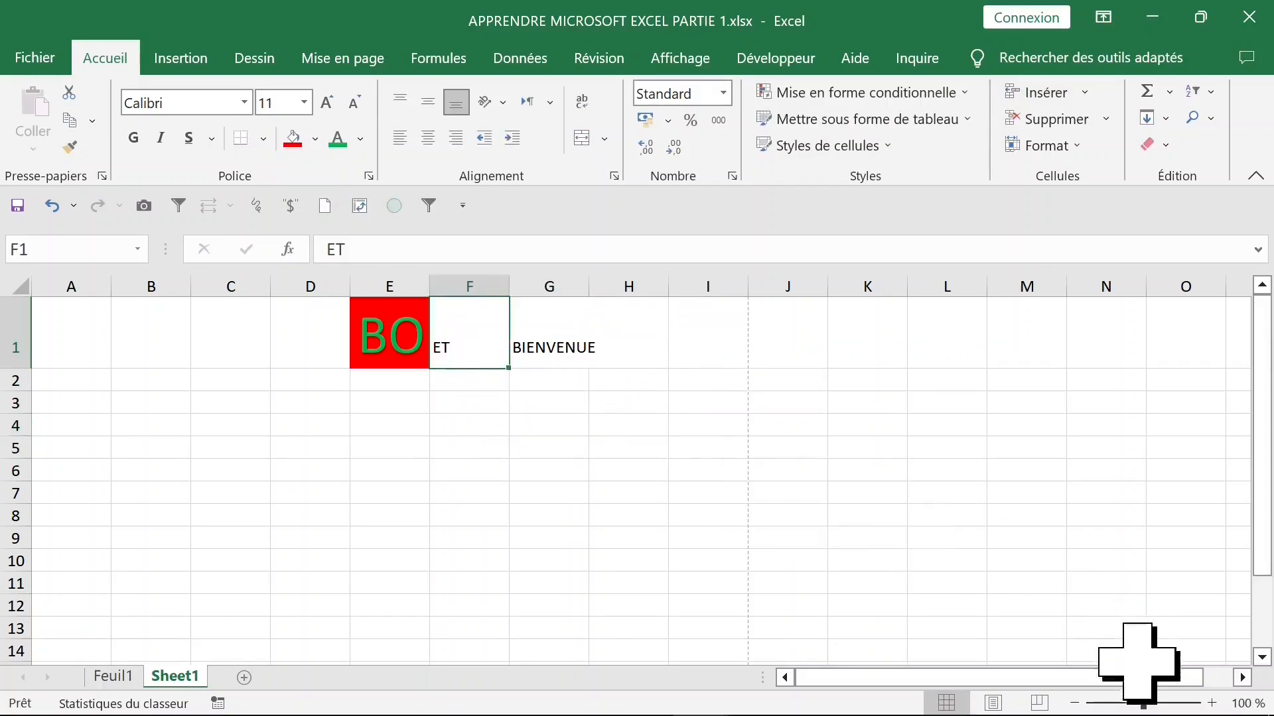
Step: Zoom in on the sheet and inspect the full content of cell E1 in the formula bar
drag(1152, 705, 1167, 706)
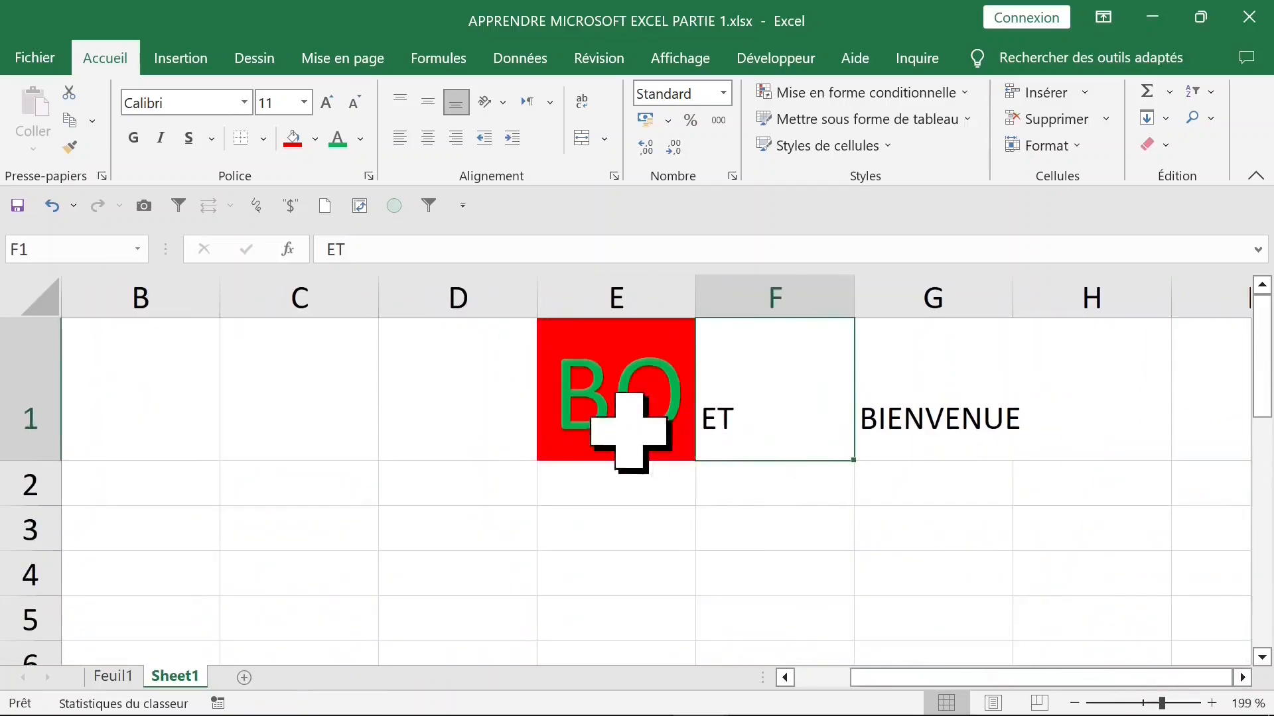
click(677, 445)
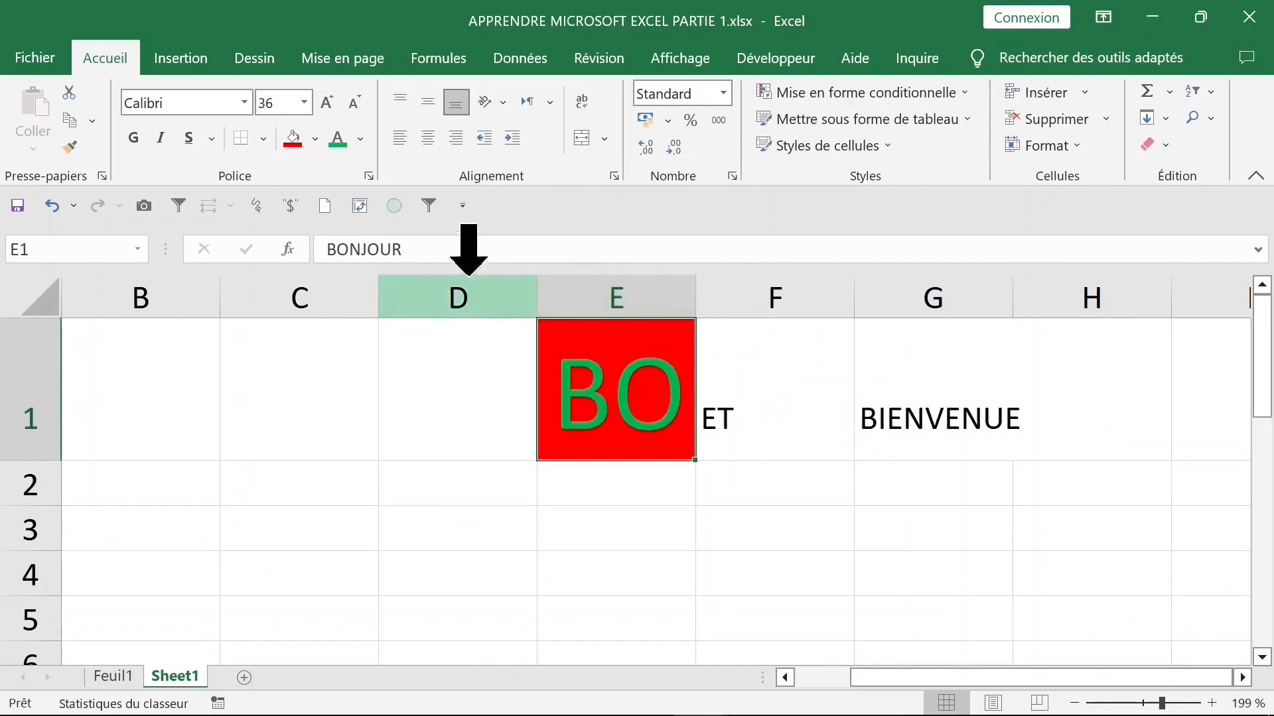
click(427, 250)
drag(323, 249, 635, 252)
click(634, 252)
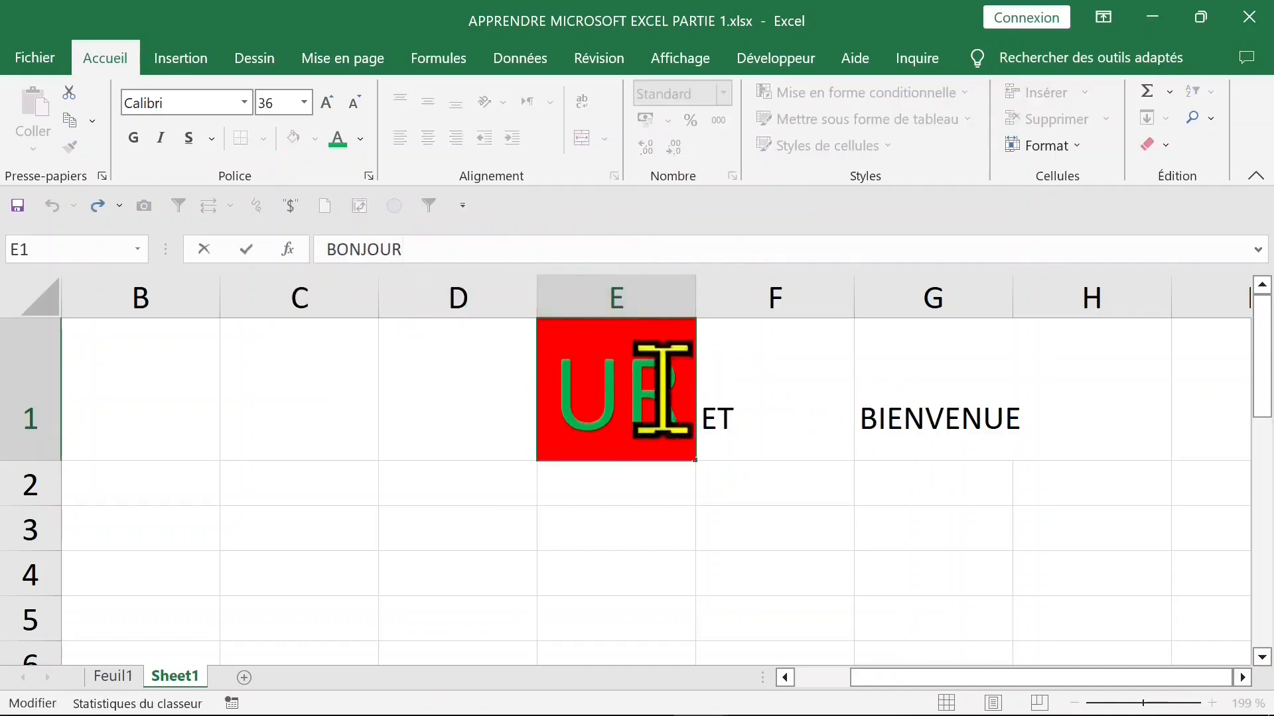
click(483, 486)
click(584, 371)
Step: Hide the formula bar and show it again, twice in a row
click(680, 58)
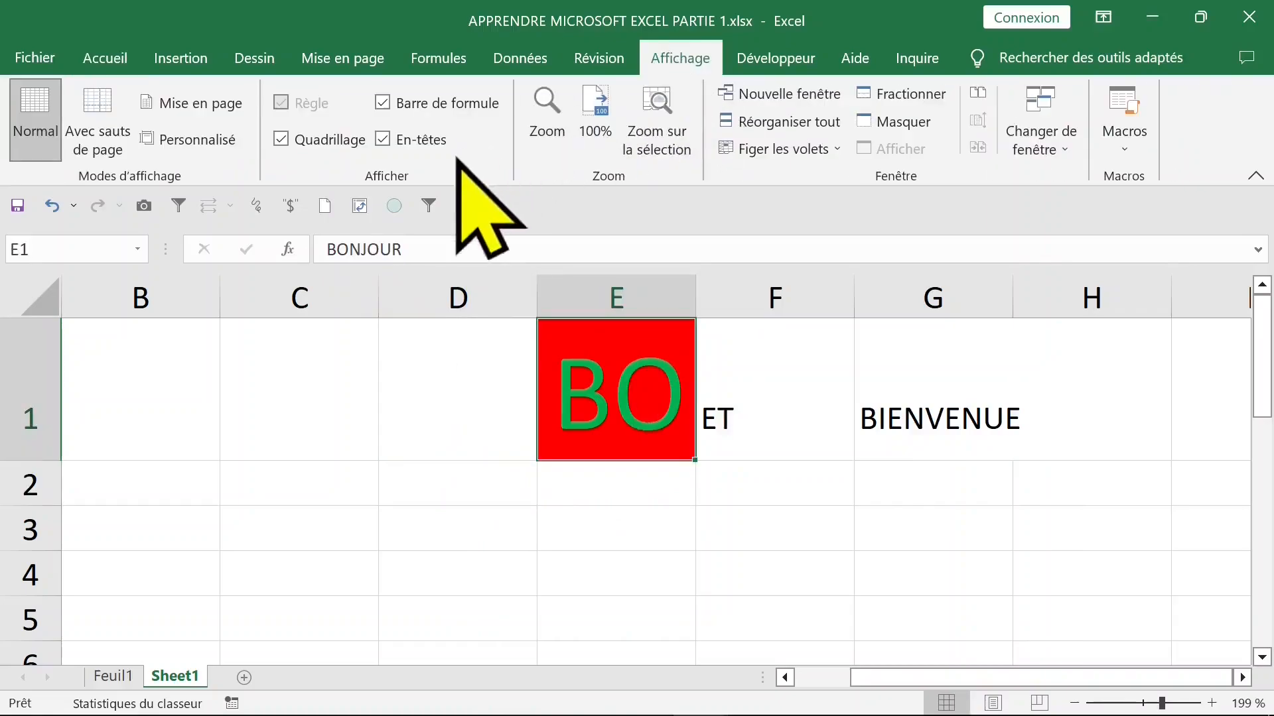
click(383, 104)
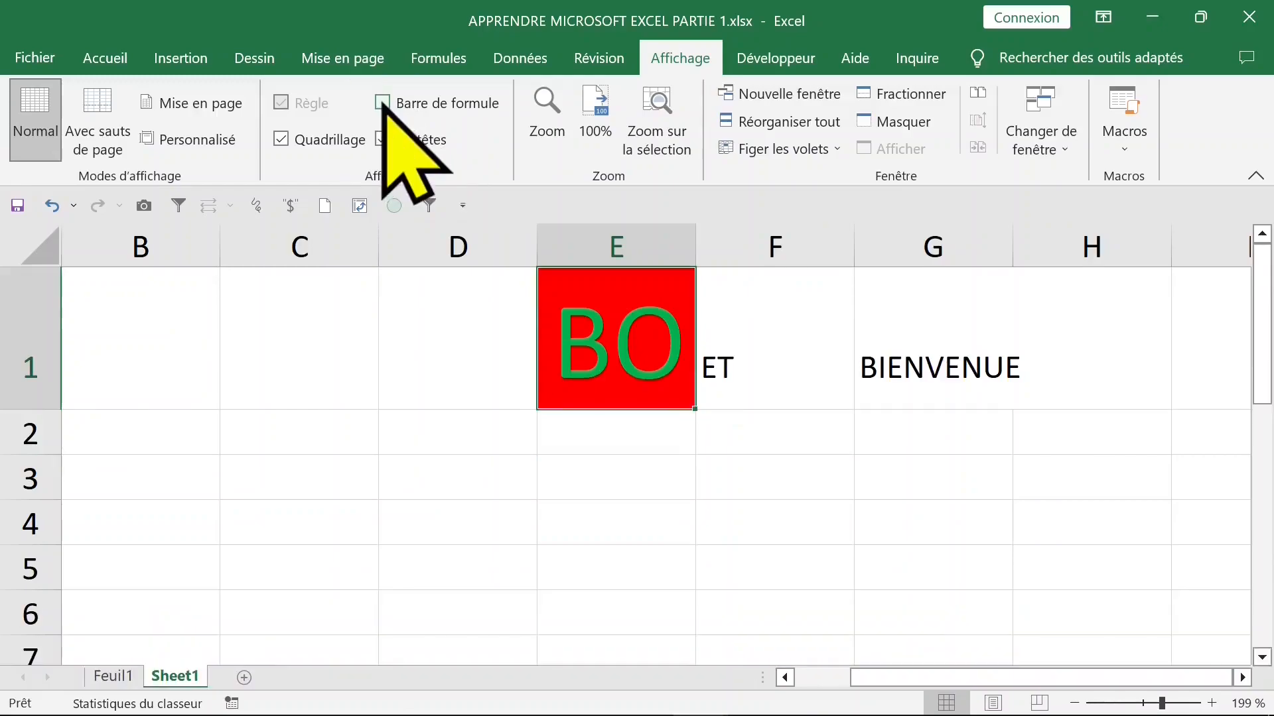
click(383, 104)
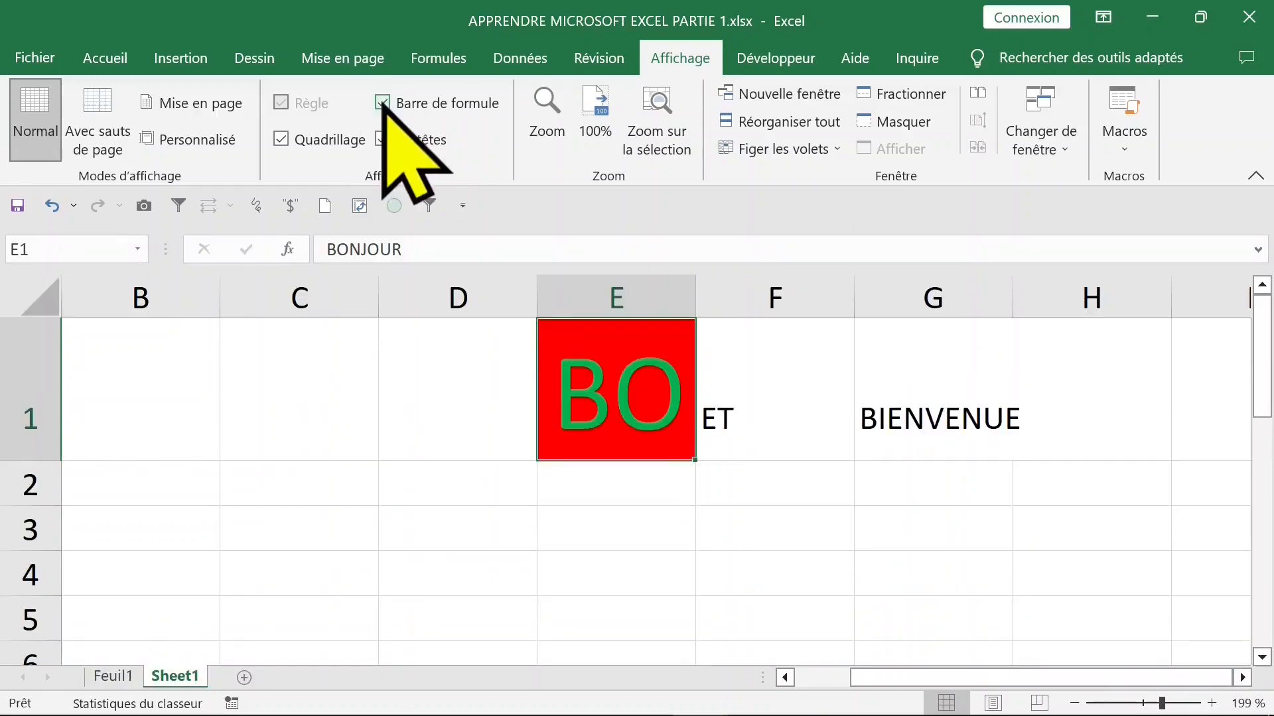
click(383, 104)
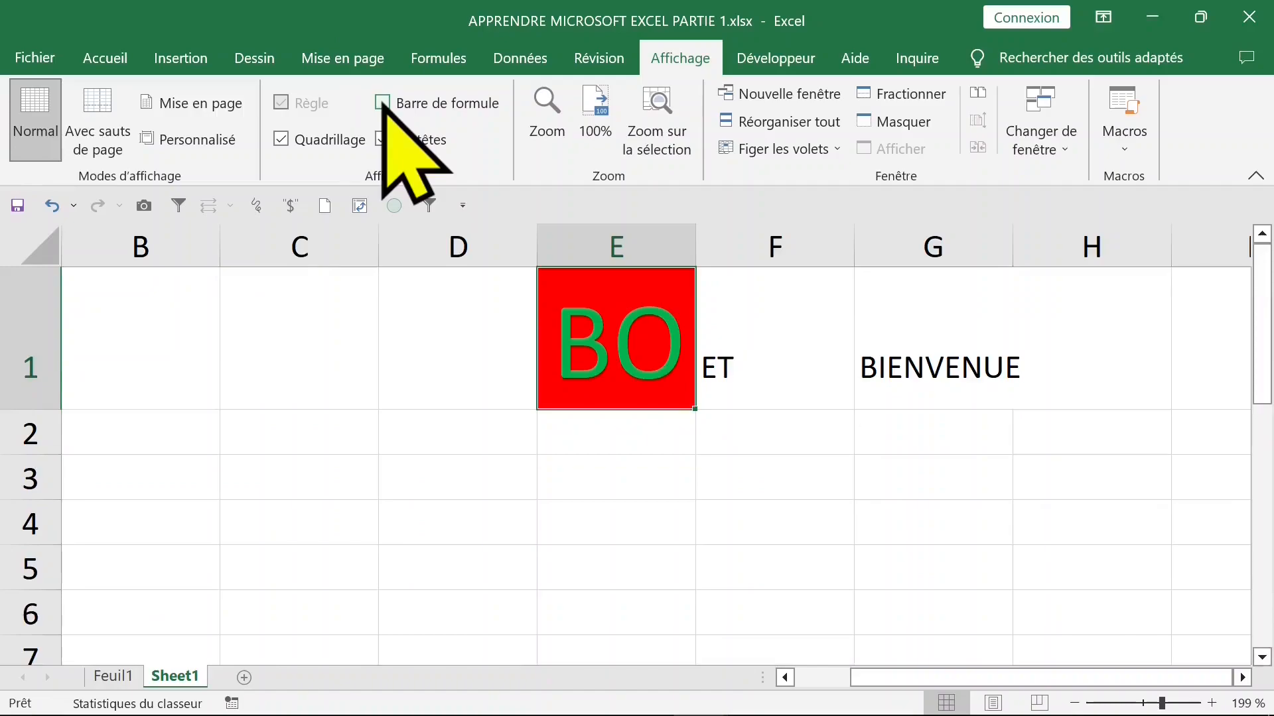
click(383, 103)
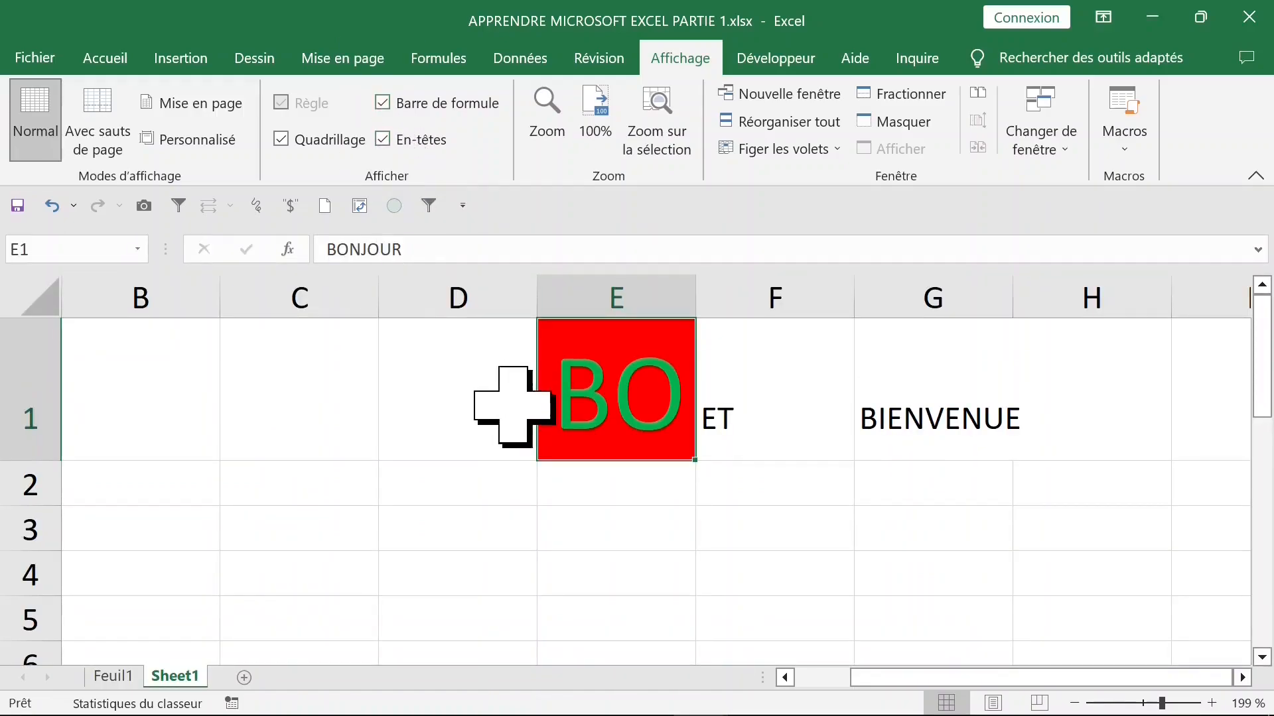
Step: Resize columns D through G together, widening them, narrowing them and widening them well beyond their original width
click(455, 432)
click(597, 417)
drag(445, 291, 875, 295)
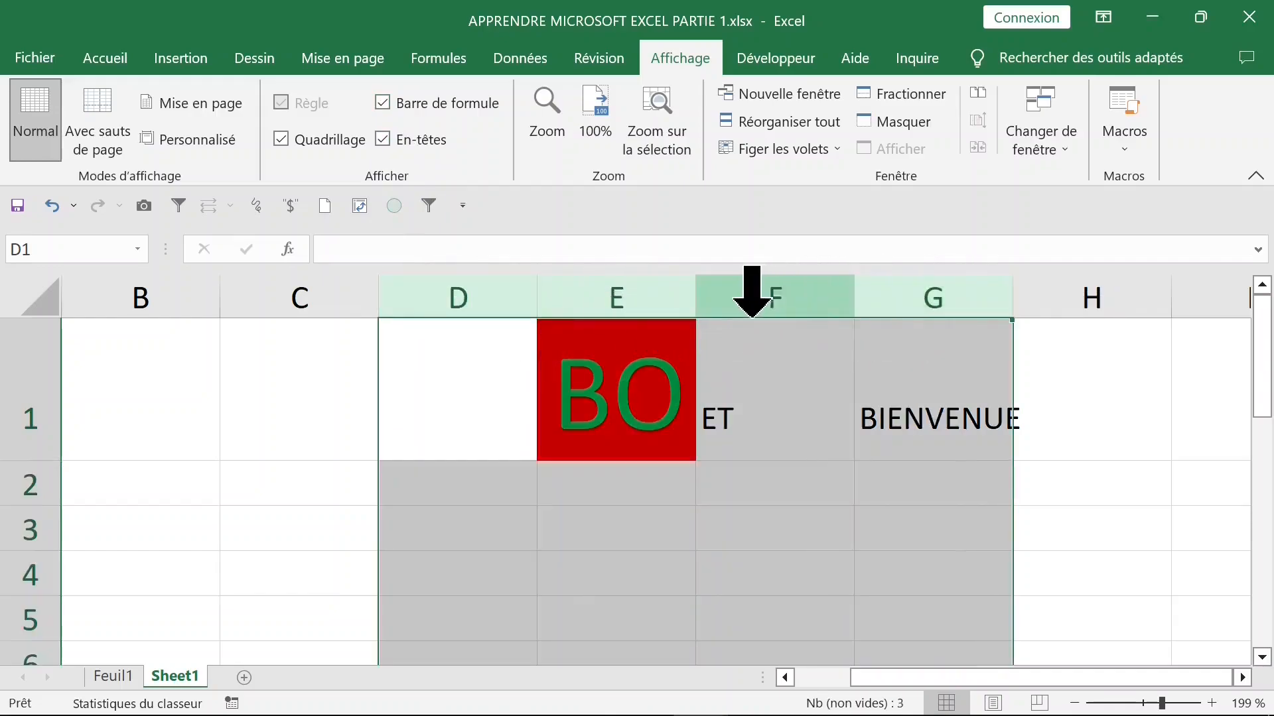
drag(694, 307, 749, 307)
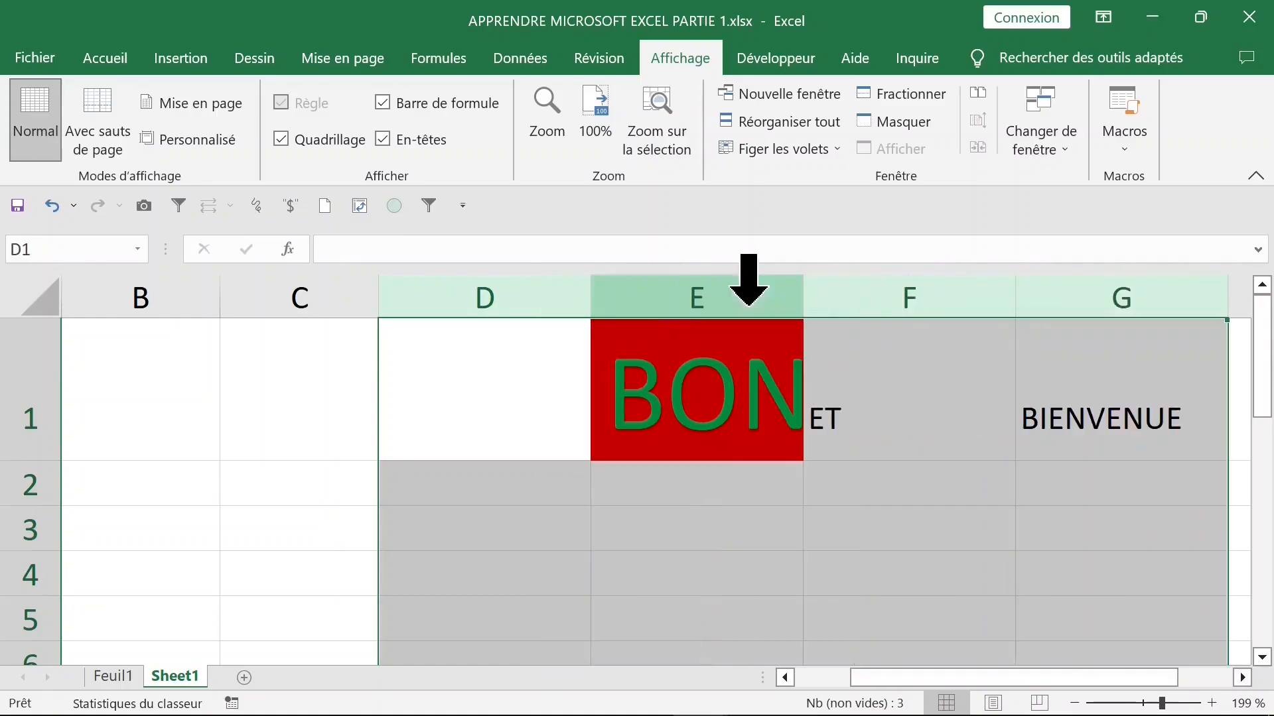
drag(592, 307, 484, 305)
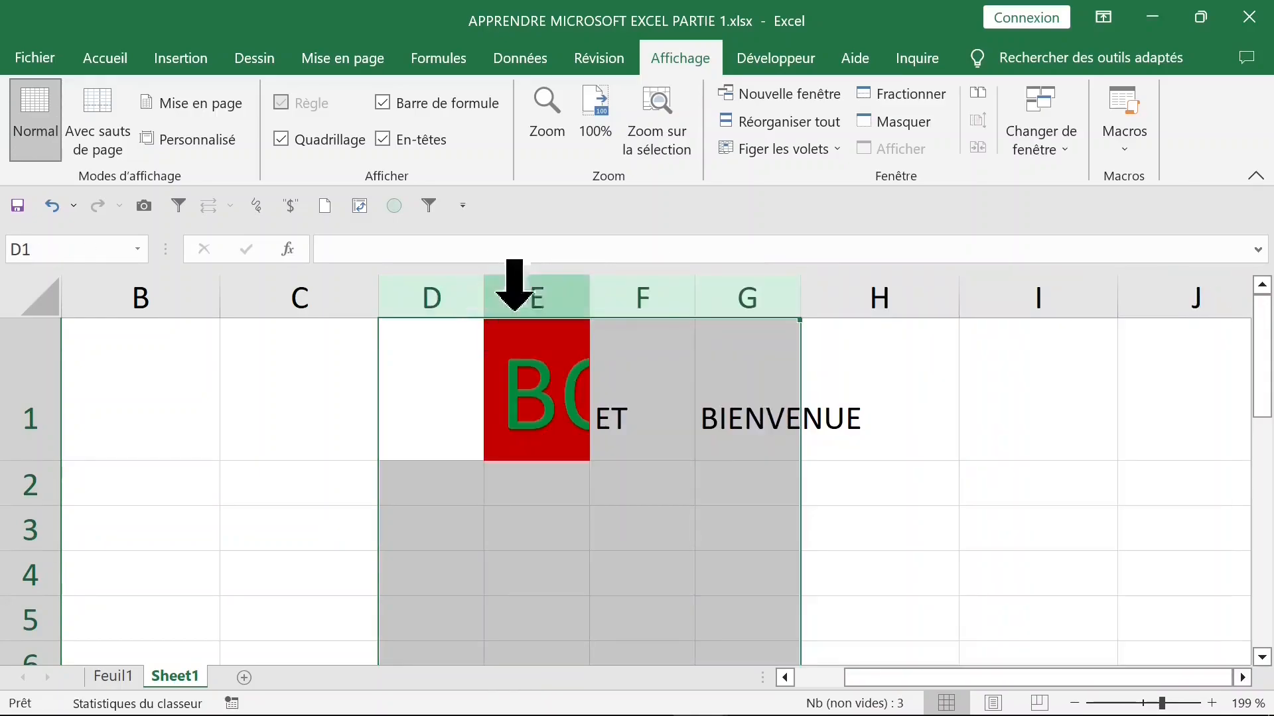
drag(589, 305, 861, 306)
Step: Widen column E on its own until BONJOUR fits inside cell E1, and narrow the column again
click(938, 282)
drag(929, 678, 1078, 690)
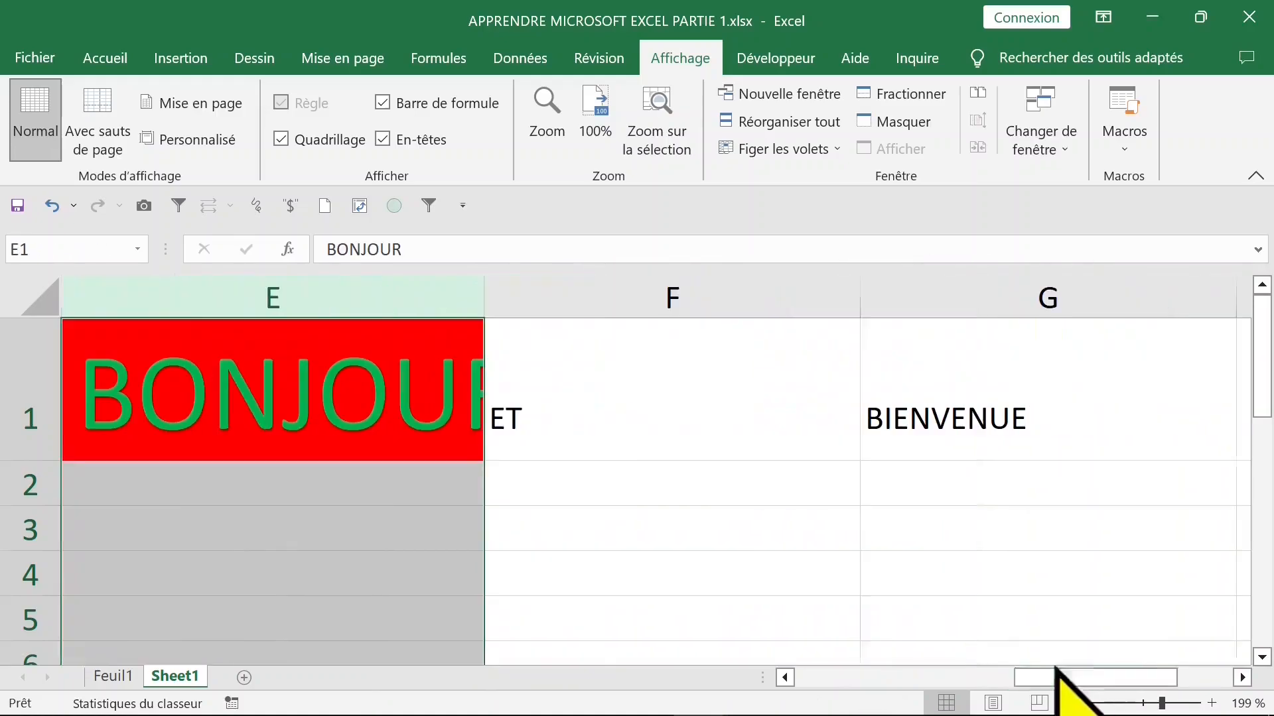
click(398, 425)
drag(488, 297, 574, 292)
click(376, 534)
click(370, 421)
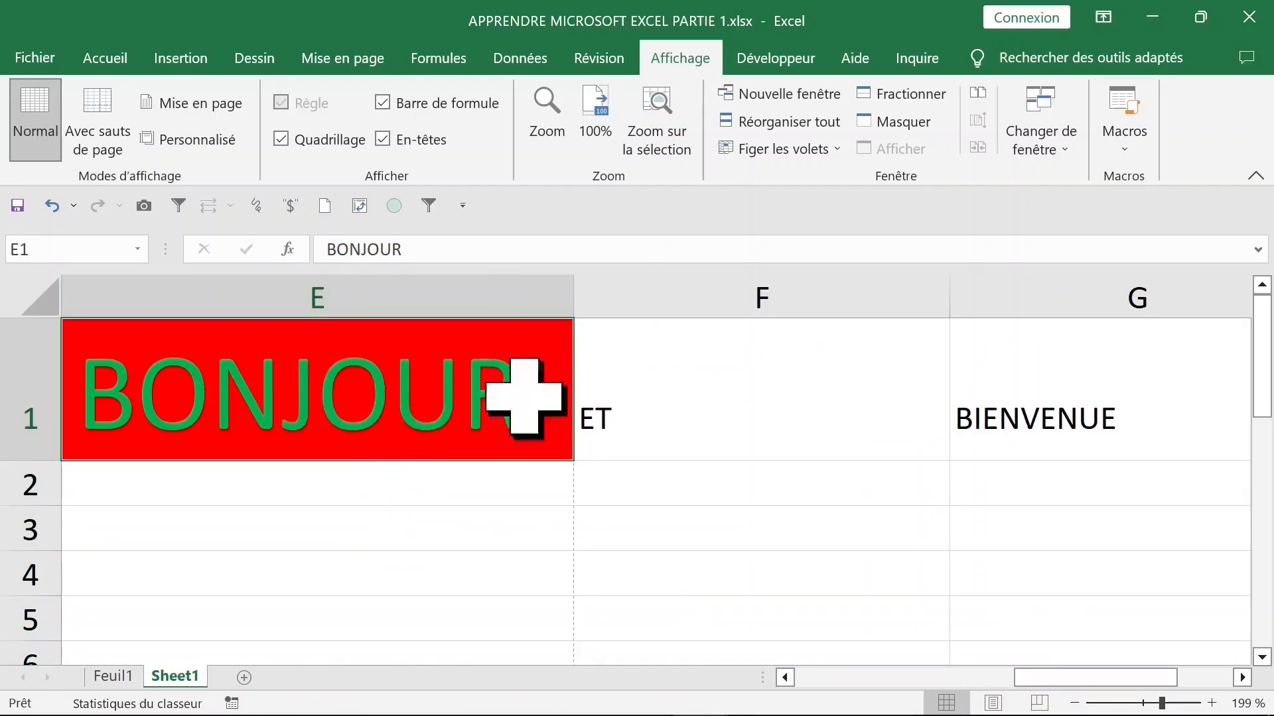
click(711, 407)
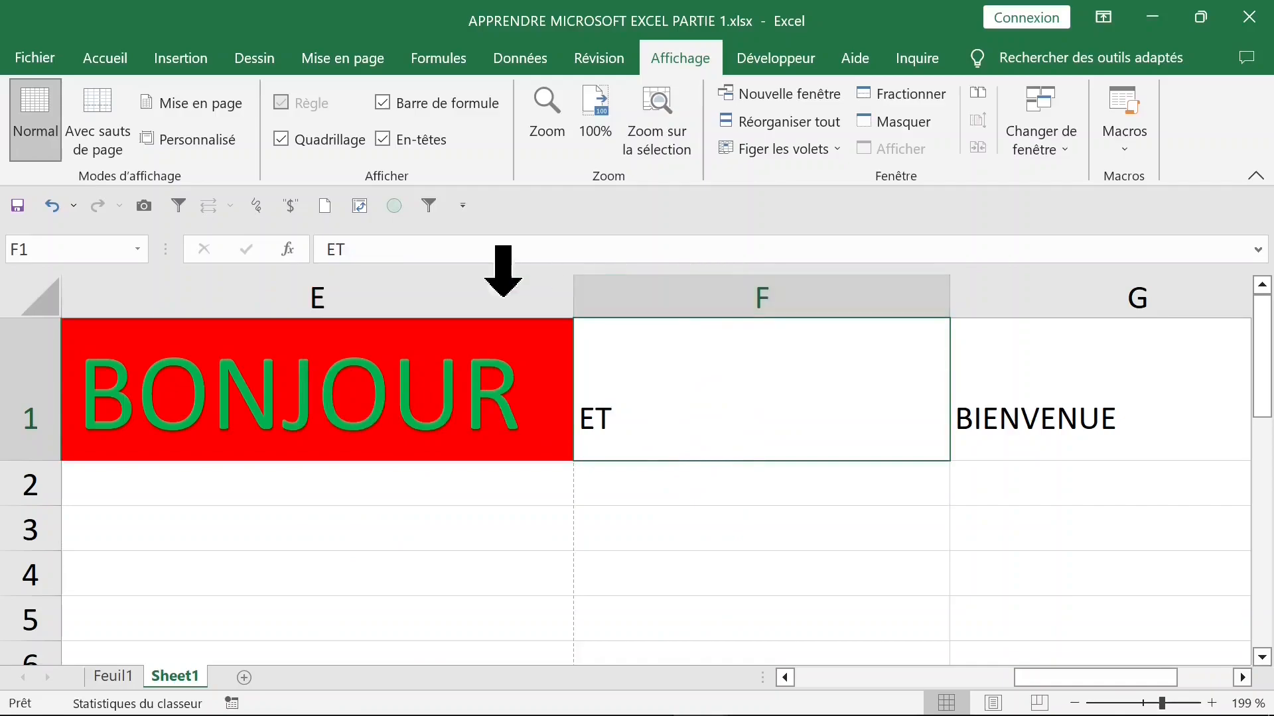
drag(570, 307, 551, 306)
drag(419, 305, 417, 305)
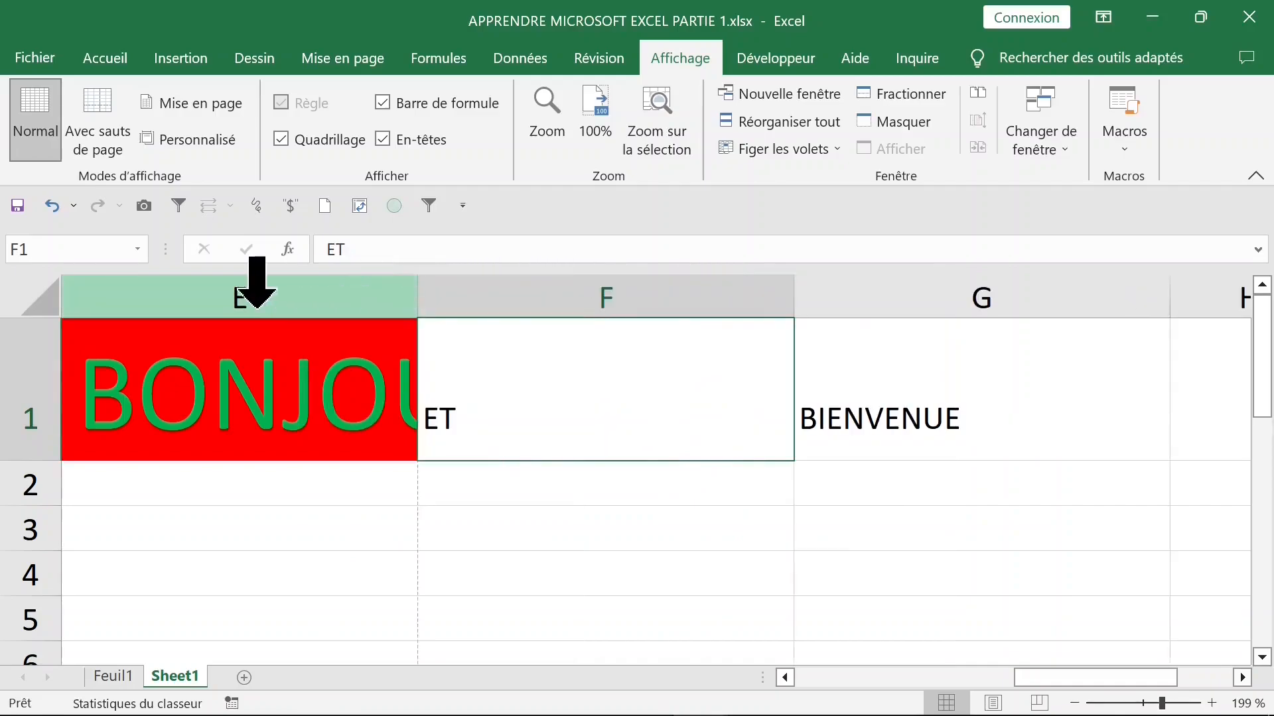
Step: AutoFit the widths of columns E through G to their contents
drag(231, 302, 835, 330)
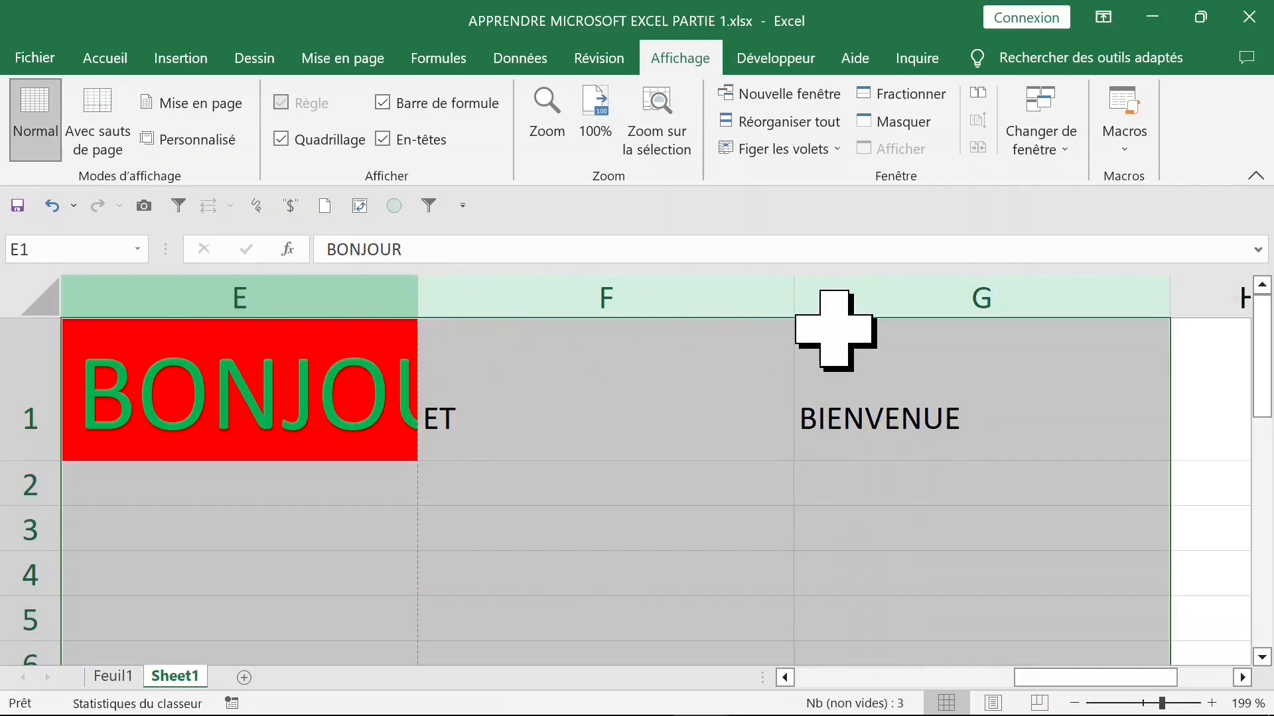
double_click(420, 301)
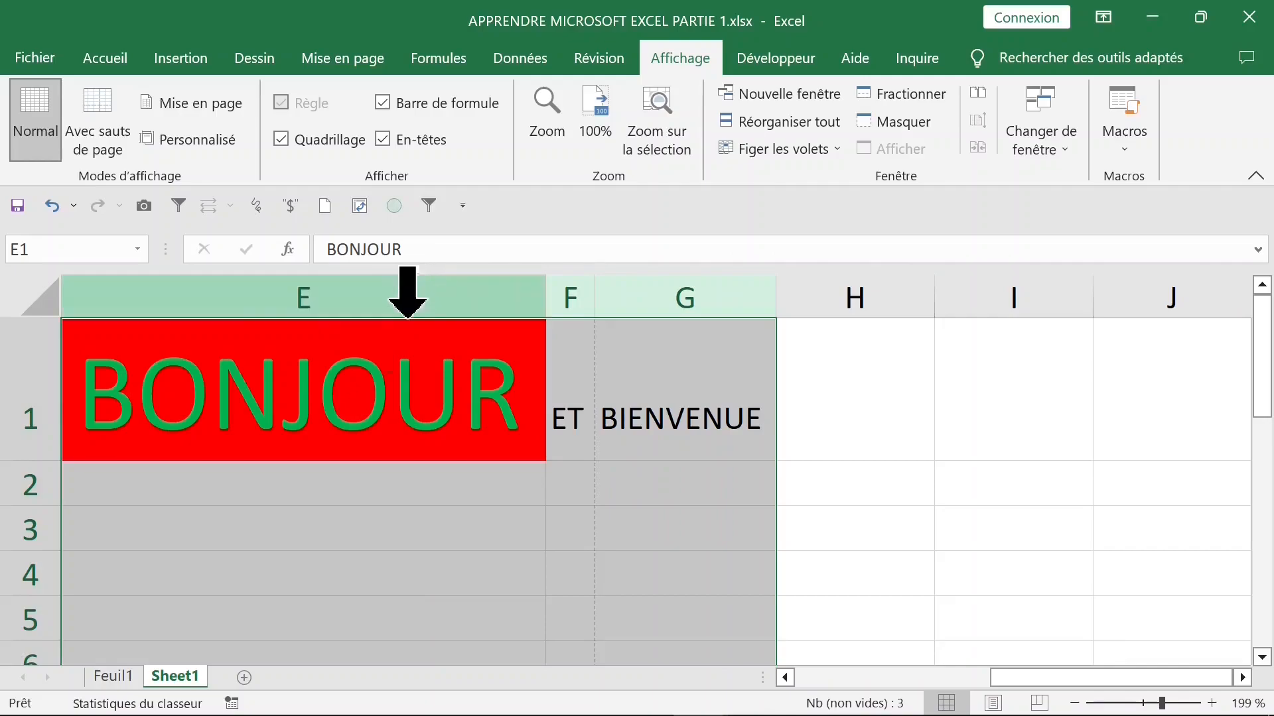
click(587, 408)
click(667, 432)
Step: Enter 2020 in cell E7
scroll(512, 455, down, 2)
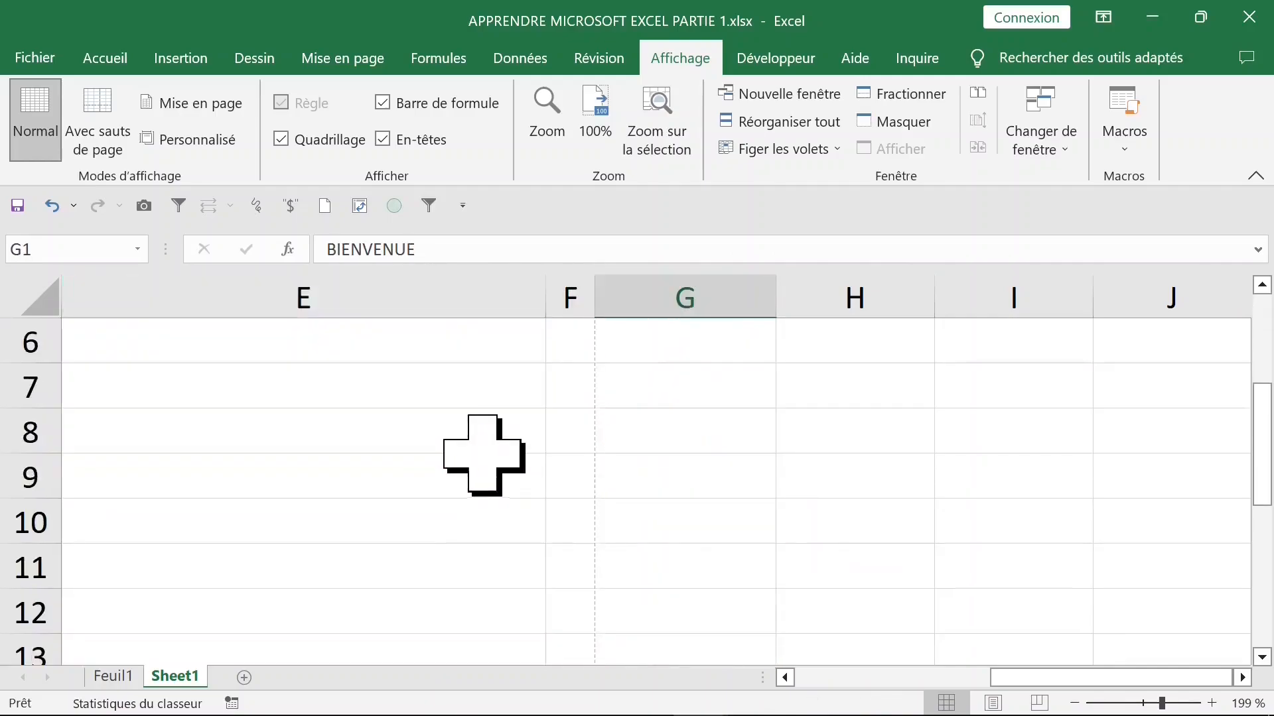
click(194, 397)
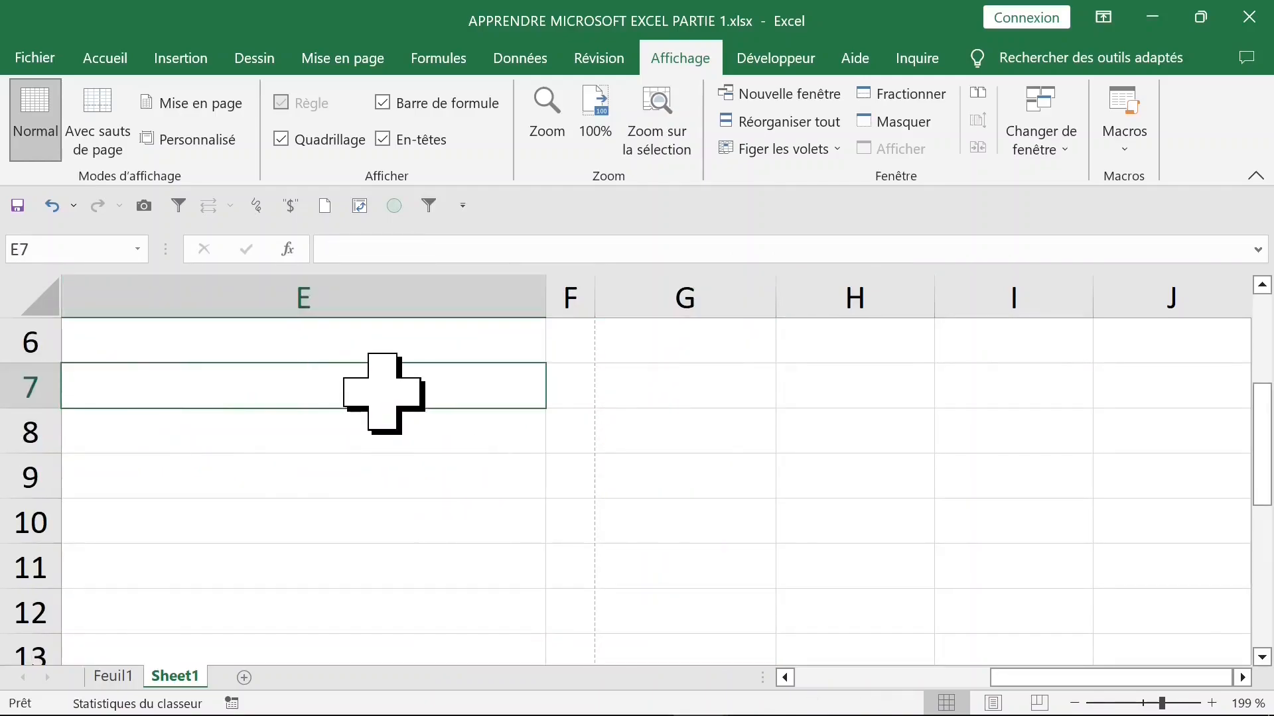
text(20)
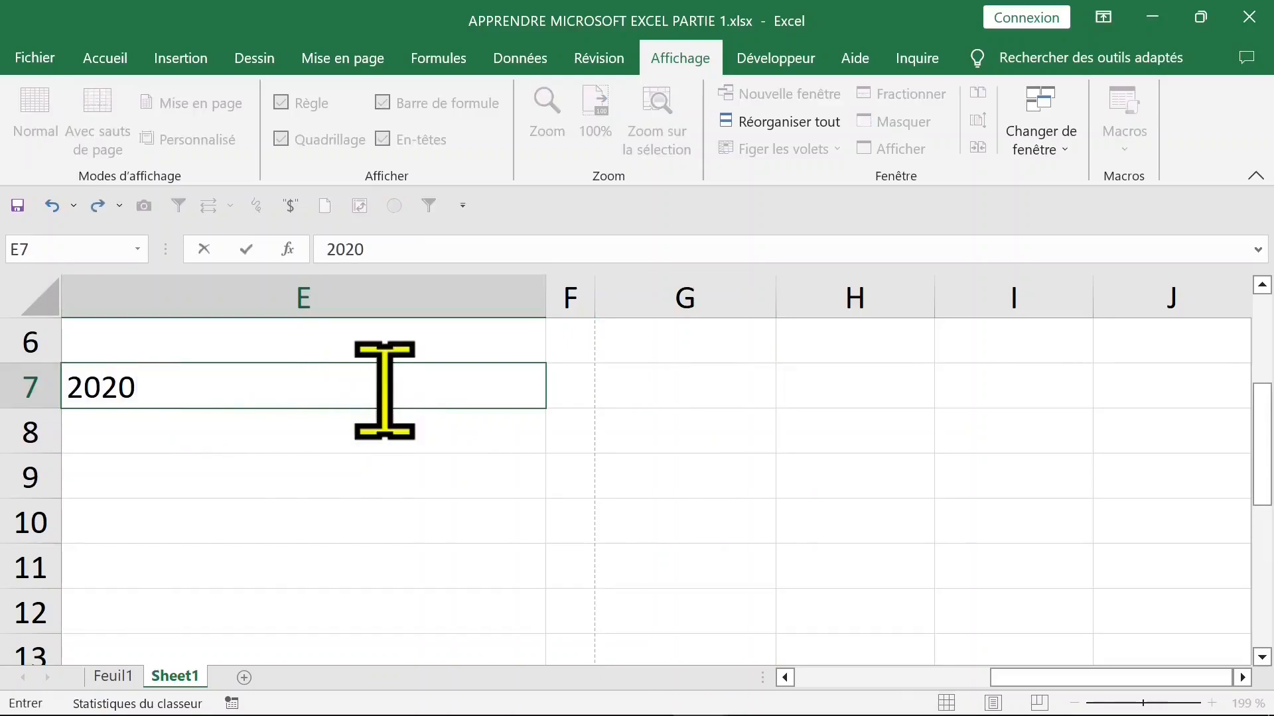
text(20)
key(ctrl+Return)
Step: Set the font size of 2020 in cell E7 to 36
click(132, 59)
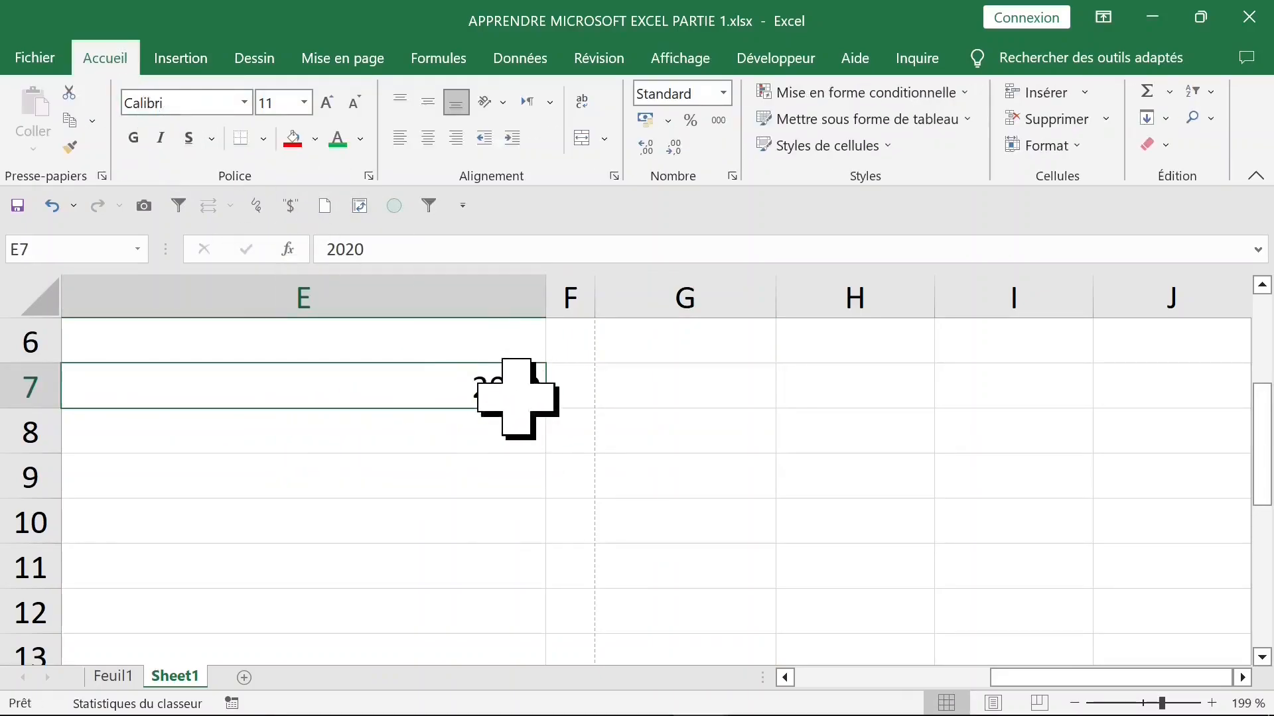
click(304, 102)
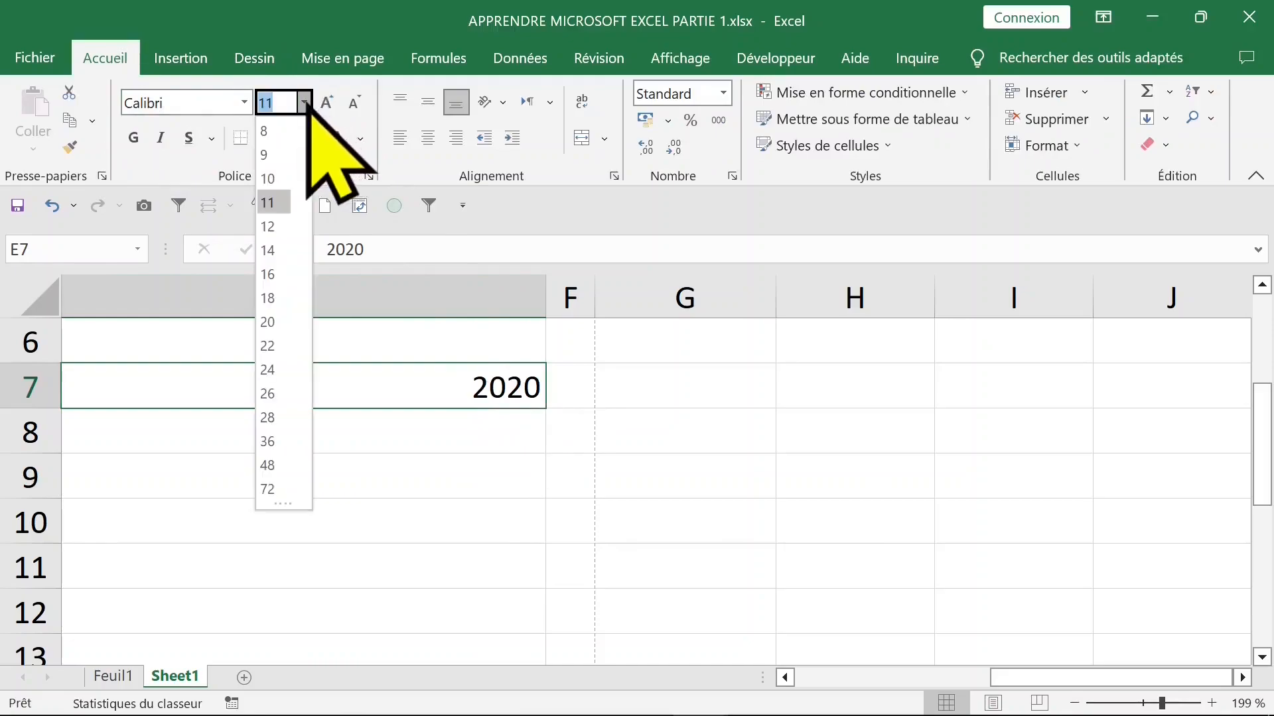
click(273, 441)
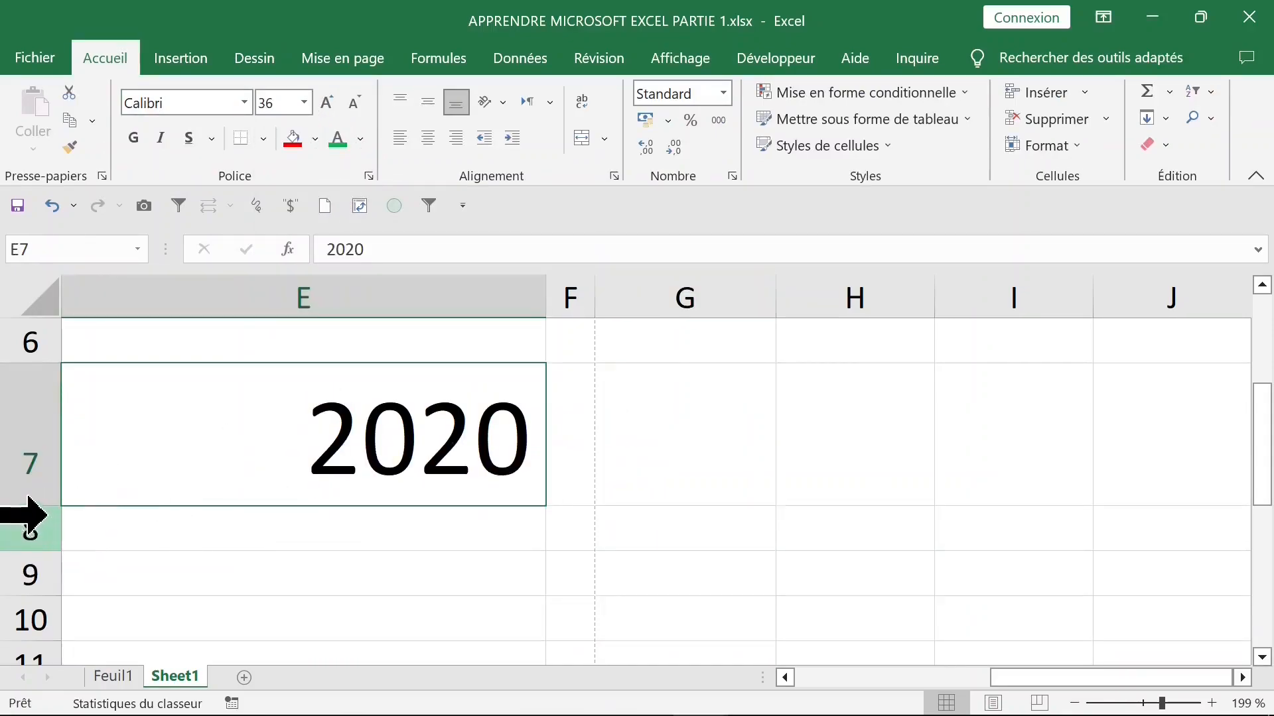
Step: Adjust the row heights by making row 7 taller, shrinking row 6 to a thin strip and reducing row 7 again
drag(48, 505, 46, 554)
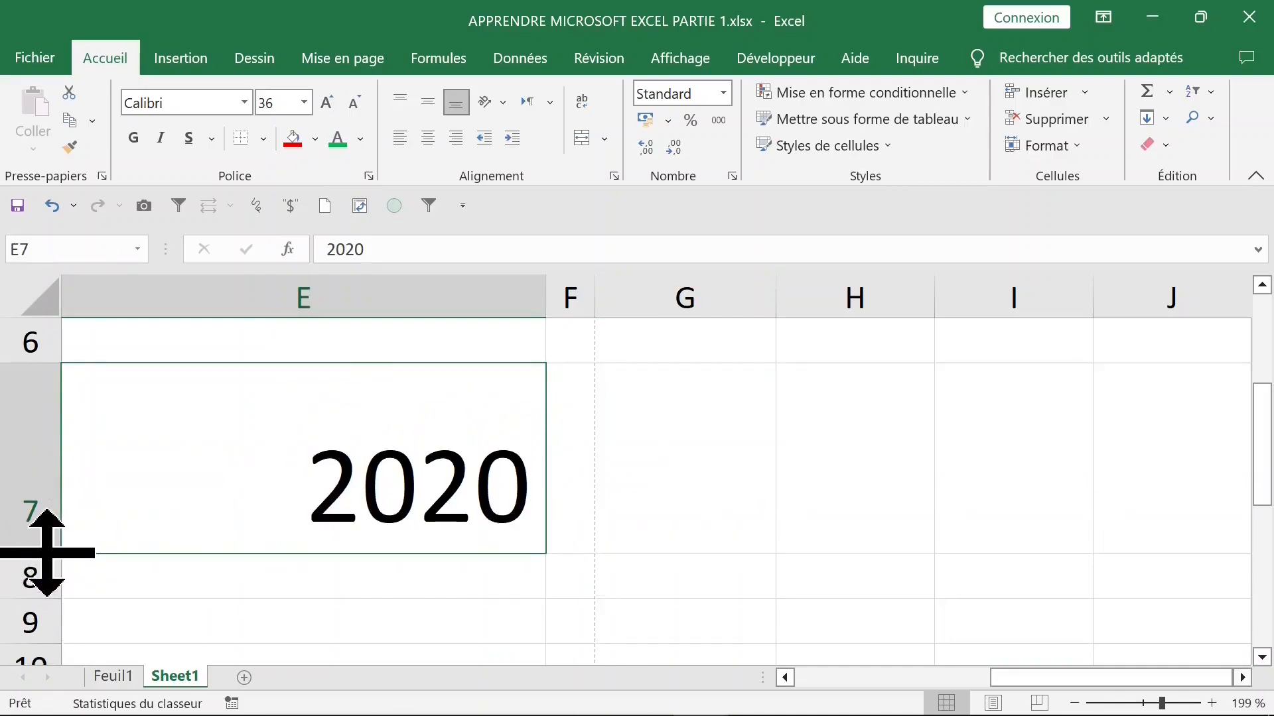
drag(51, 362, 51, 330)
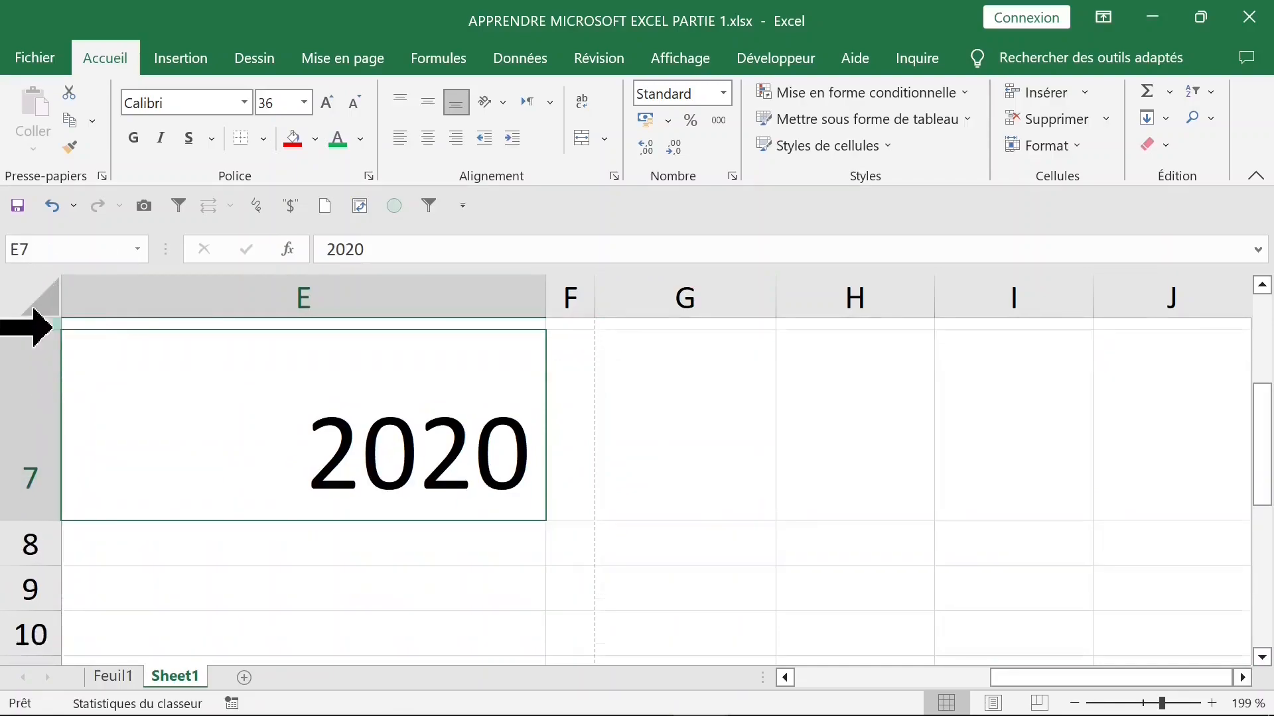
drag(50, 524, 53, 482)
click(328, 503)
scroll(355, 509, down, 1)
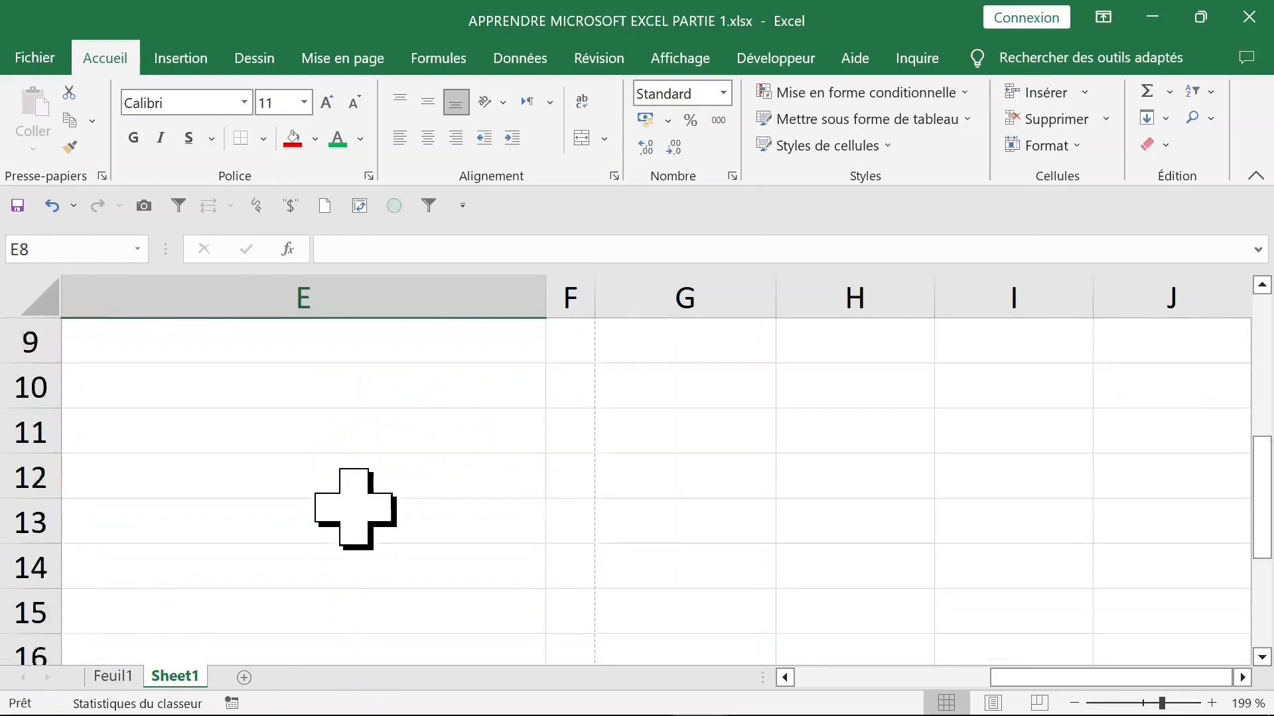
click(134, 382)
scroll(285, 396, up, 2)
scroll(289, 394, down, 4)
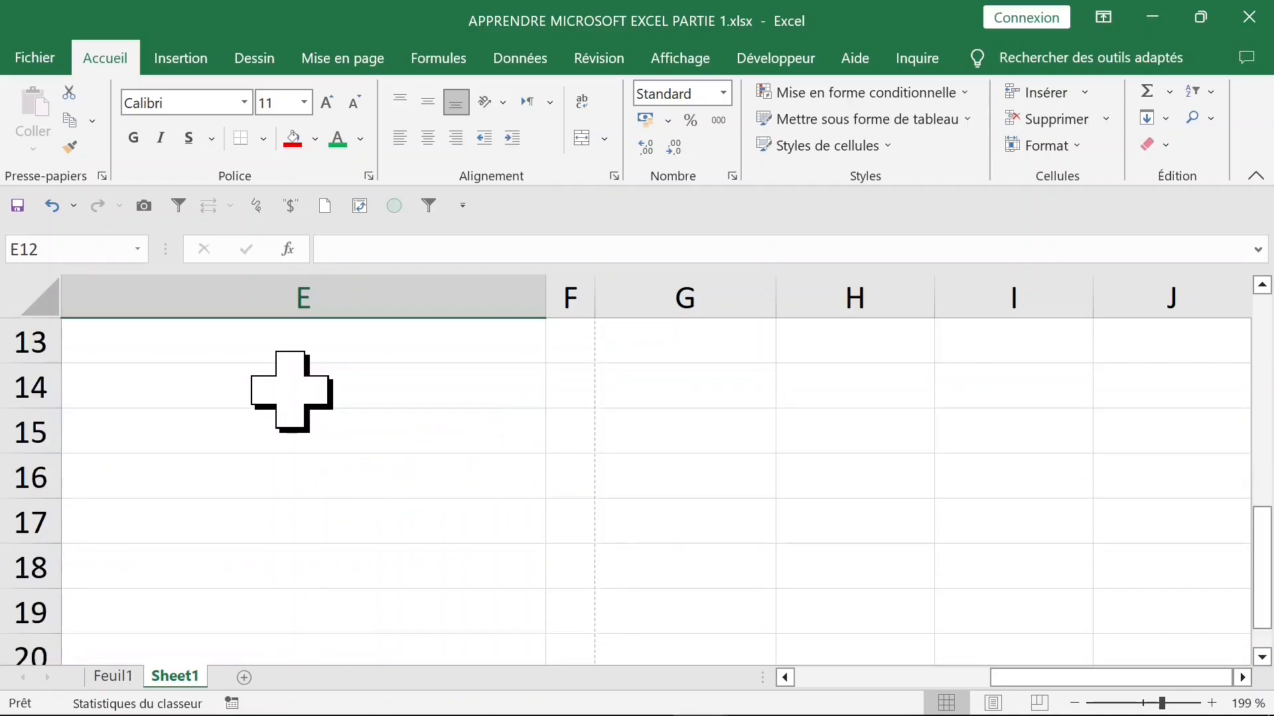
scroll(292, 392, up, 1)
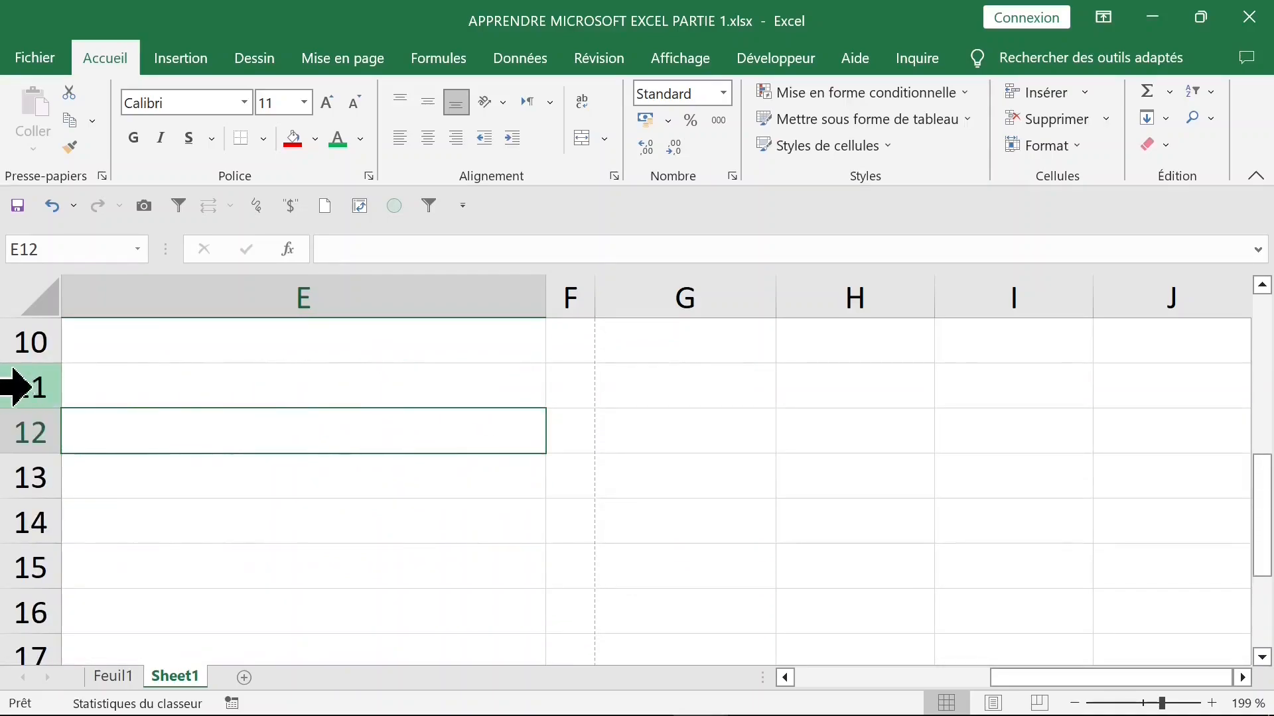
Step: Fill the whole of row 11 with standard yellow
click(24, 383)
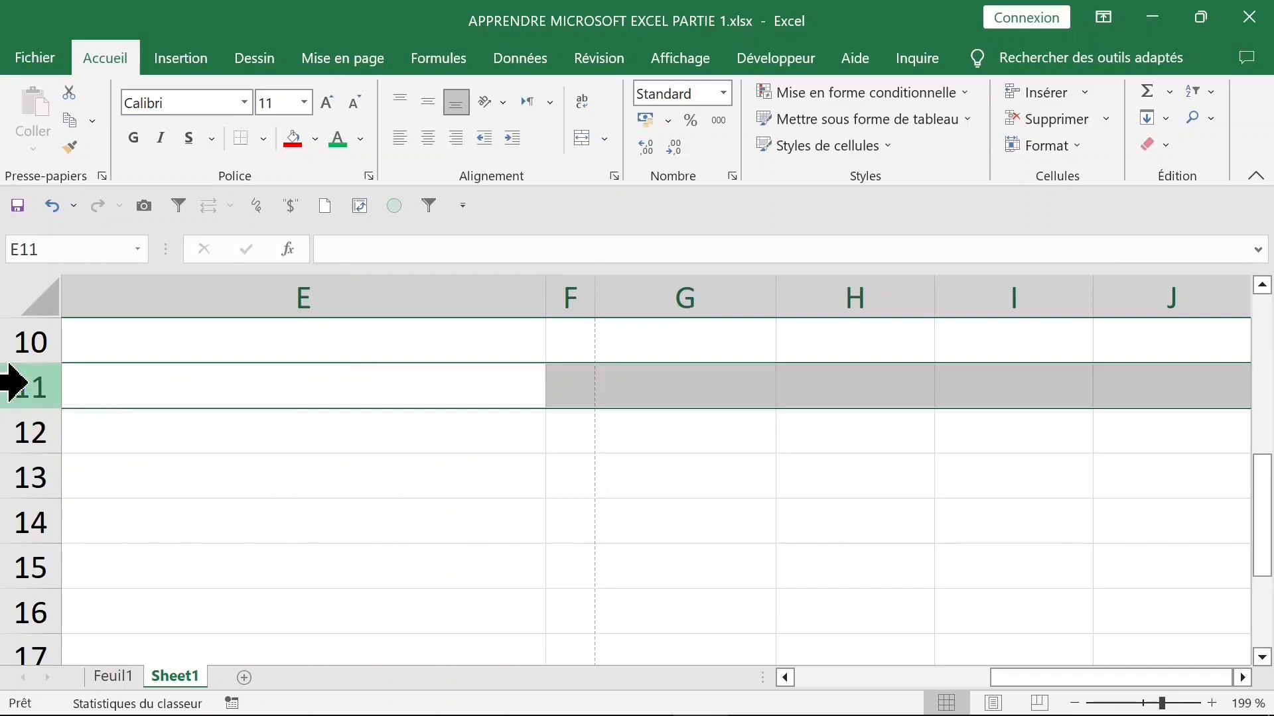
click(314, 138)
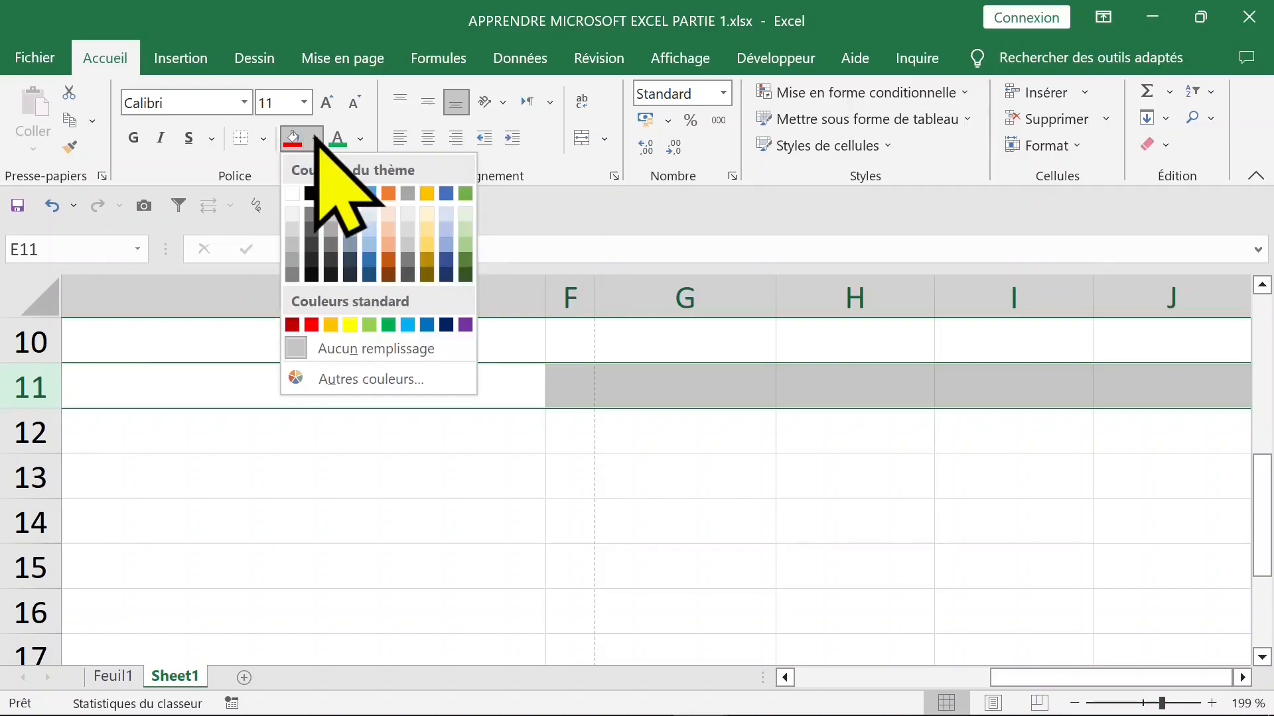
click(349, 324)
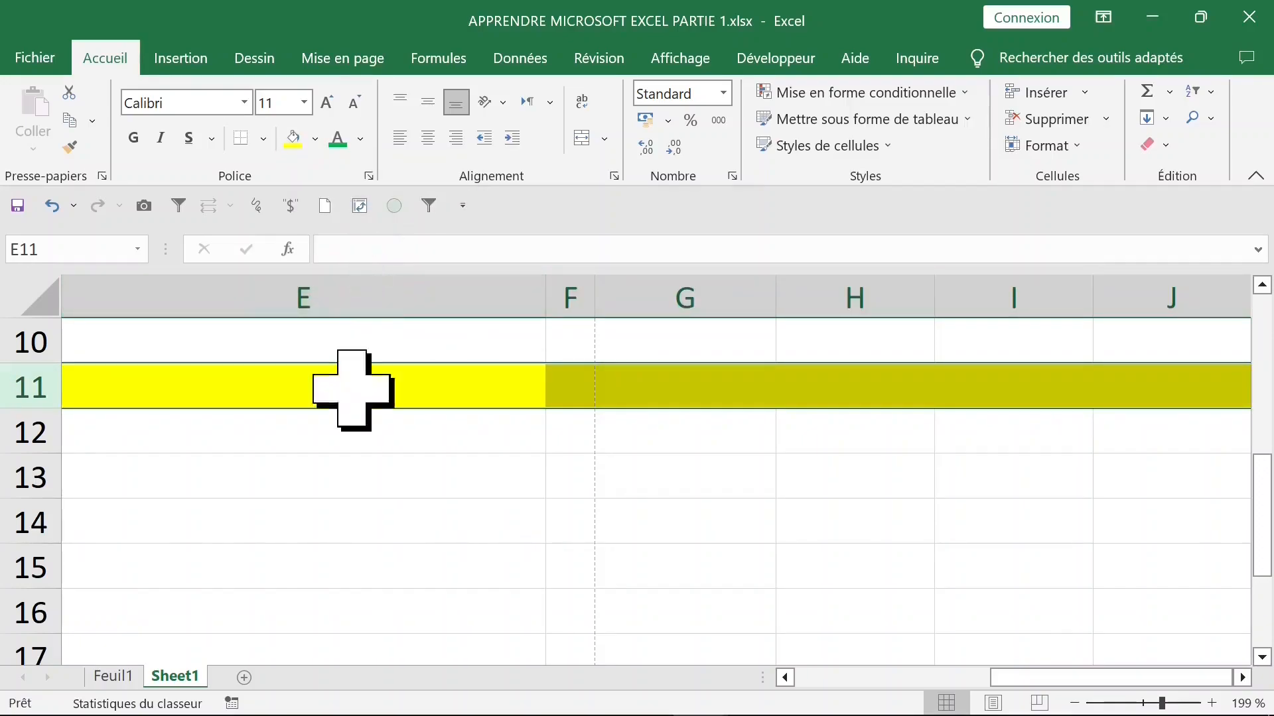
click(335, 468)
Step: Set the font color of the entire row 11 to standard blue
click(30, 386)
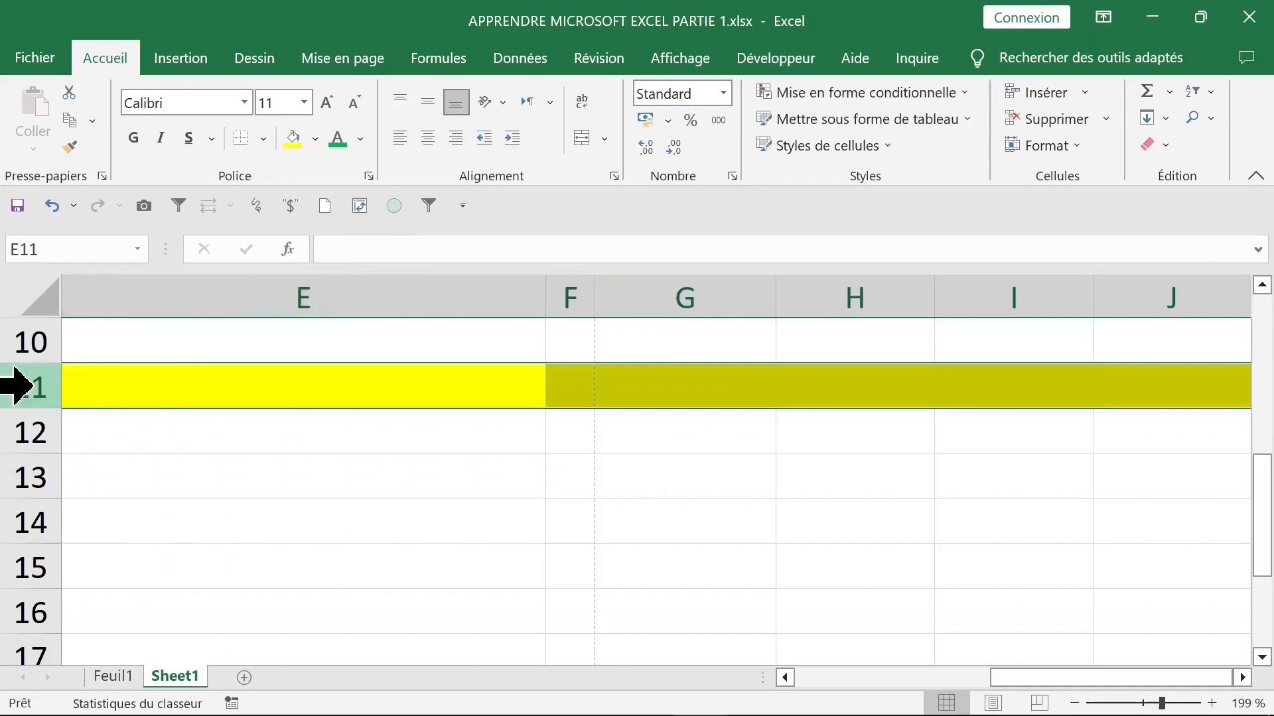
click(359, 139)
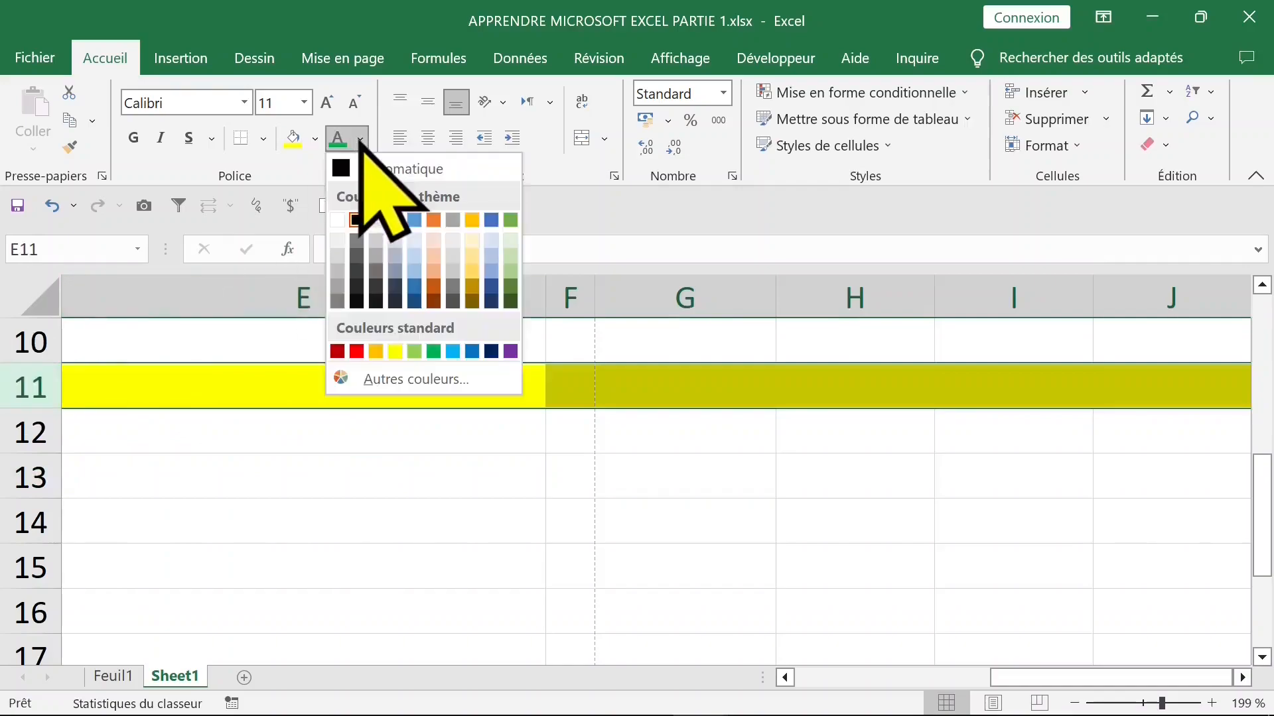
click(491, 351)
Step: Enter MERCI in cell E11
click(255, 394)
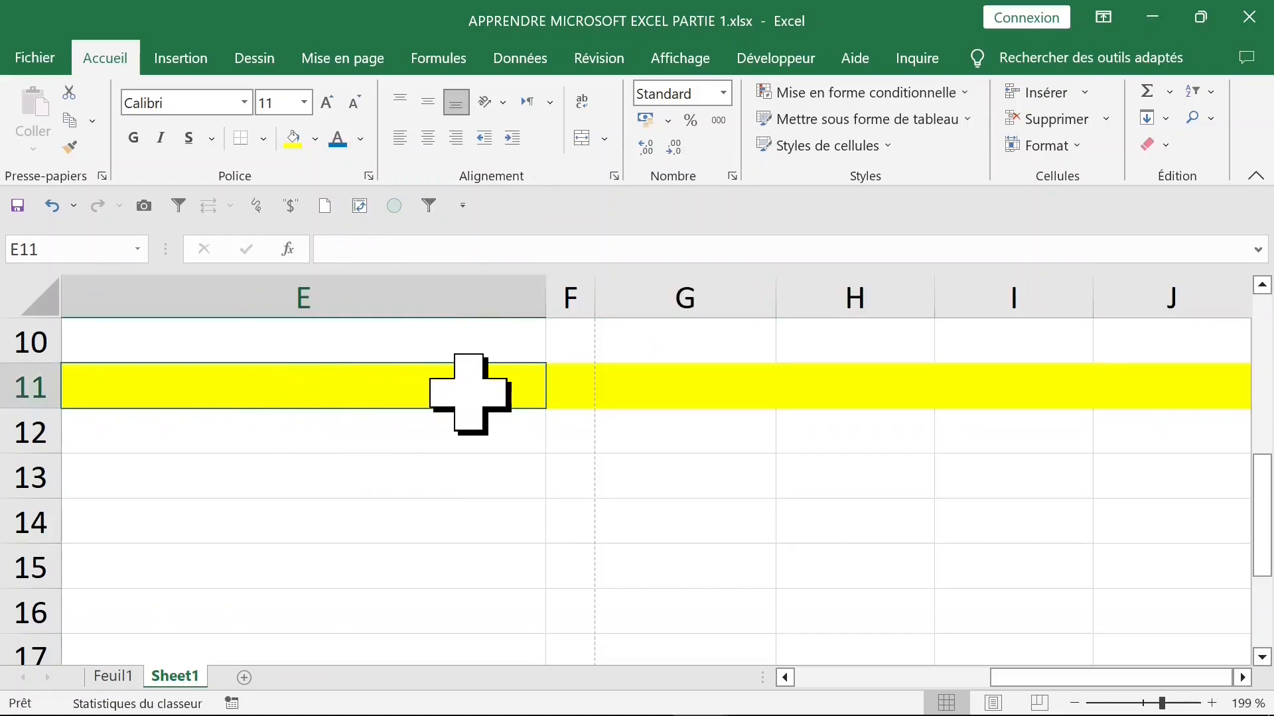
text(MERCI)
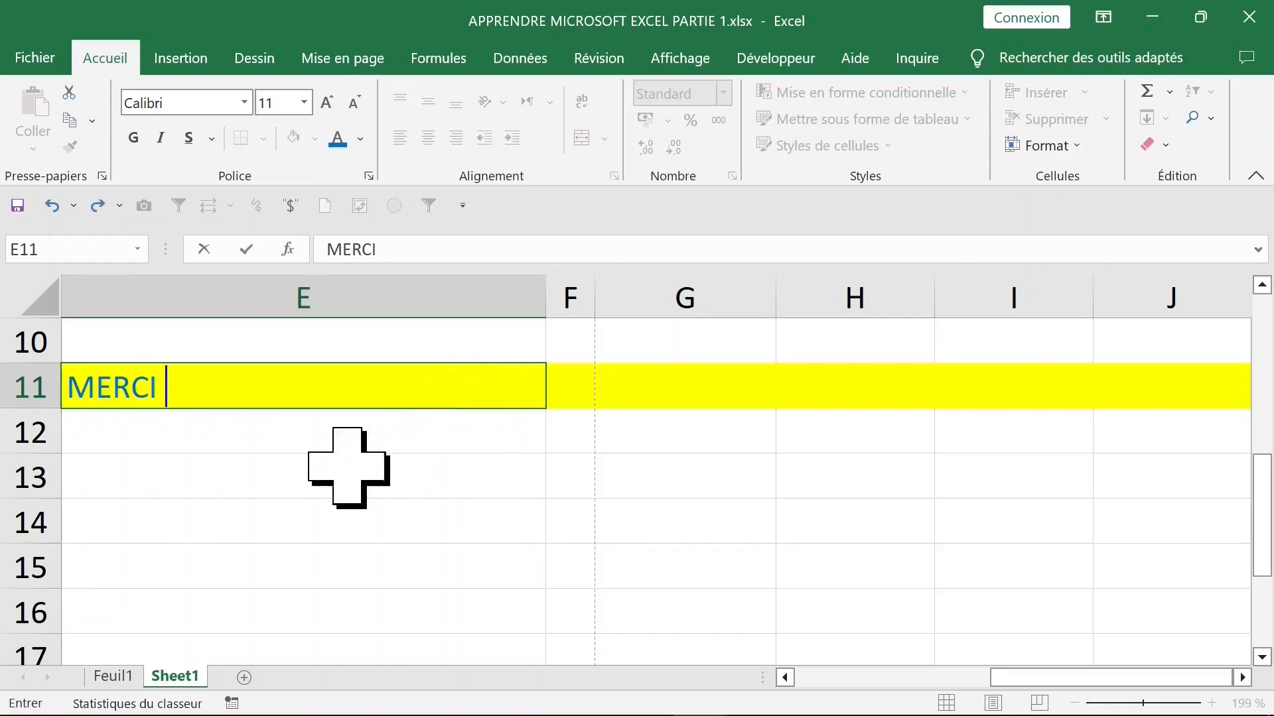
click(390, 459)
Step: Change the font color of MERCI in cell E11 to black, to red, and back to black
click(193, 378)
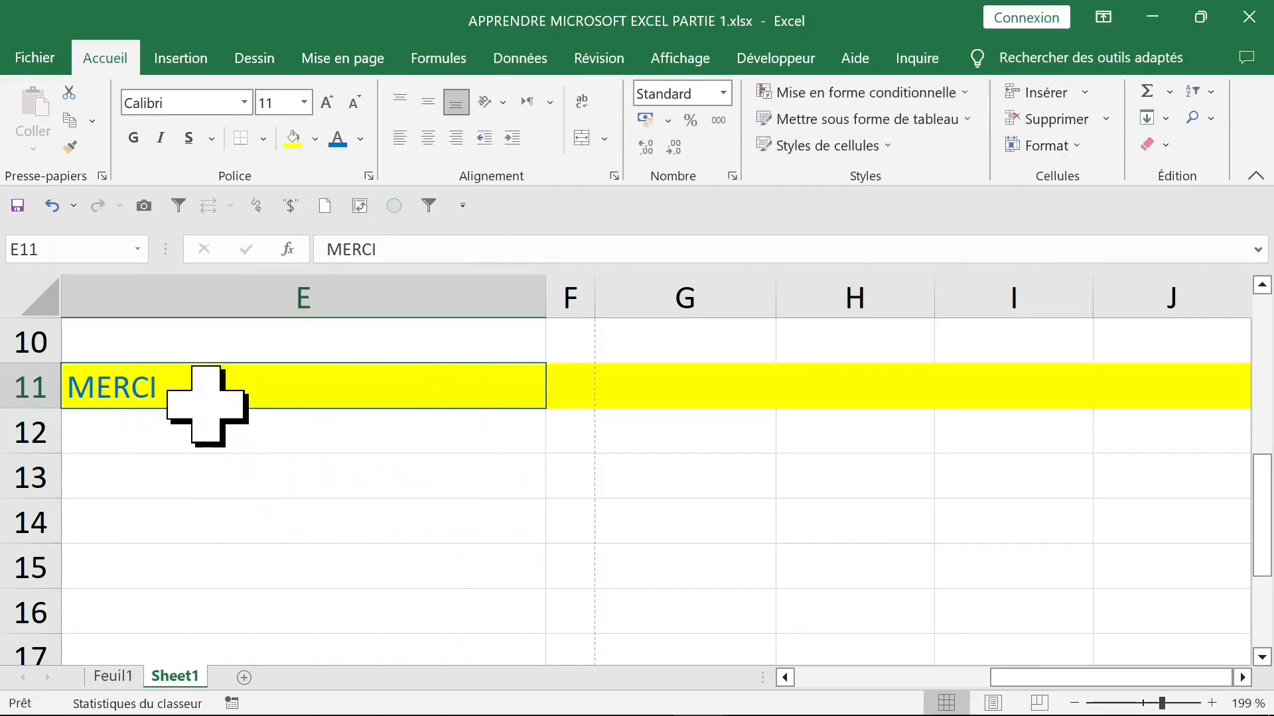
click(361, 139)
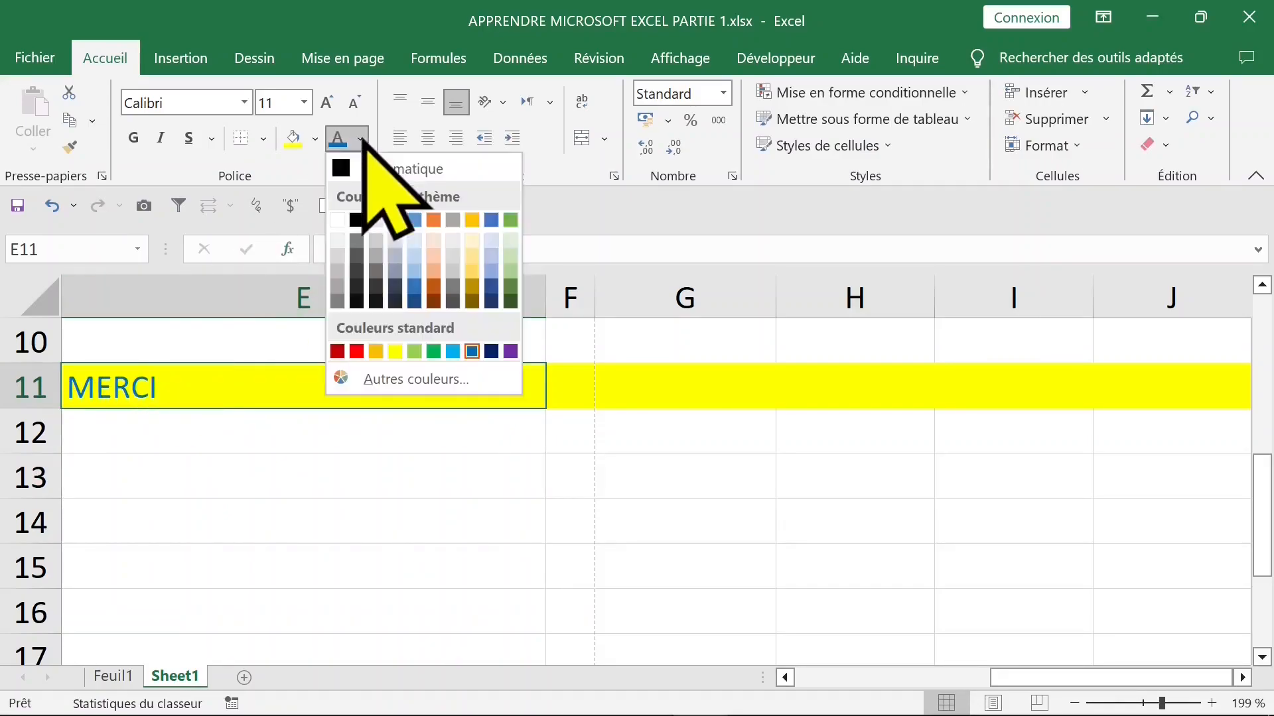
click(357, 220)
click(362, 139)
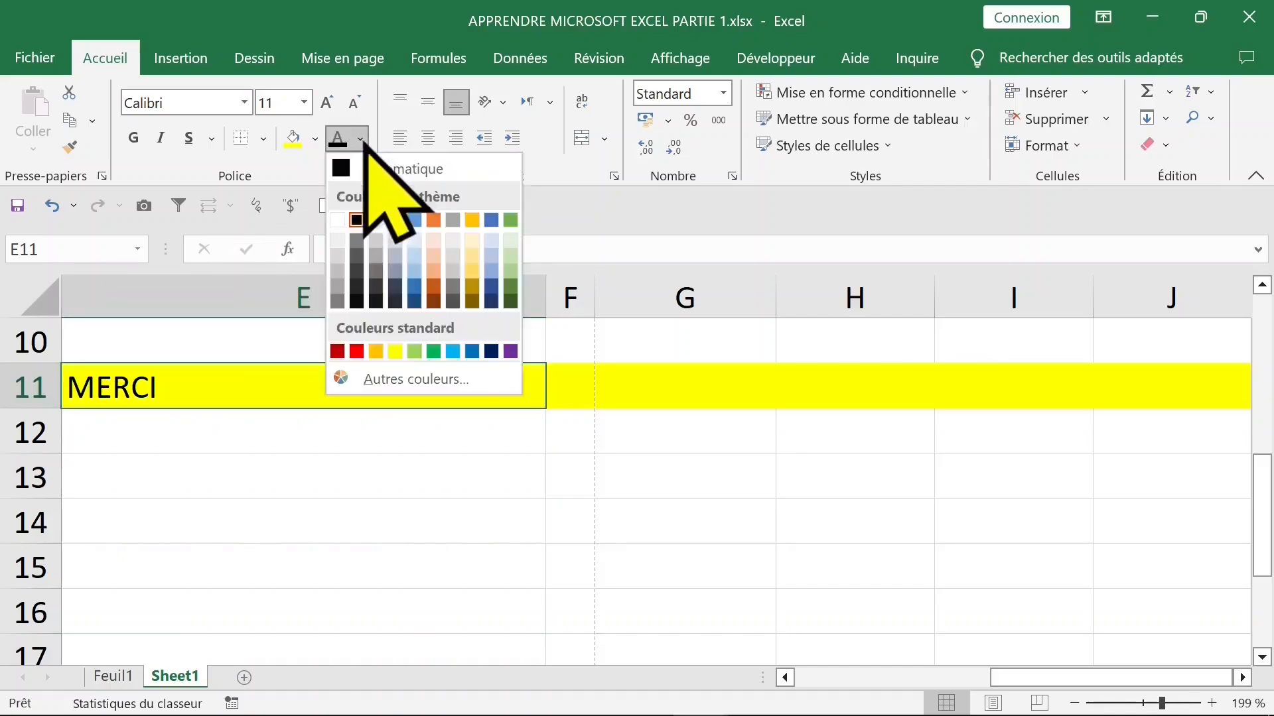
click(356, 351)
click(362, 139)
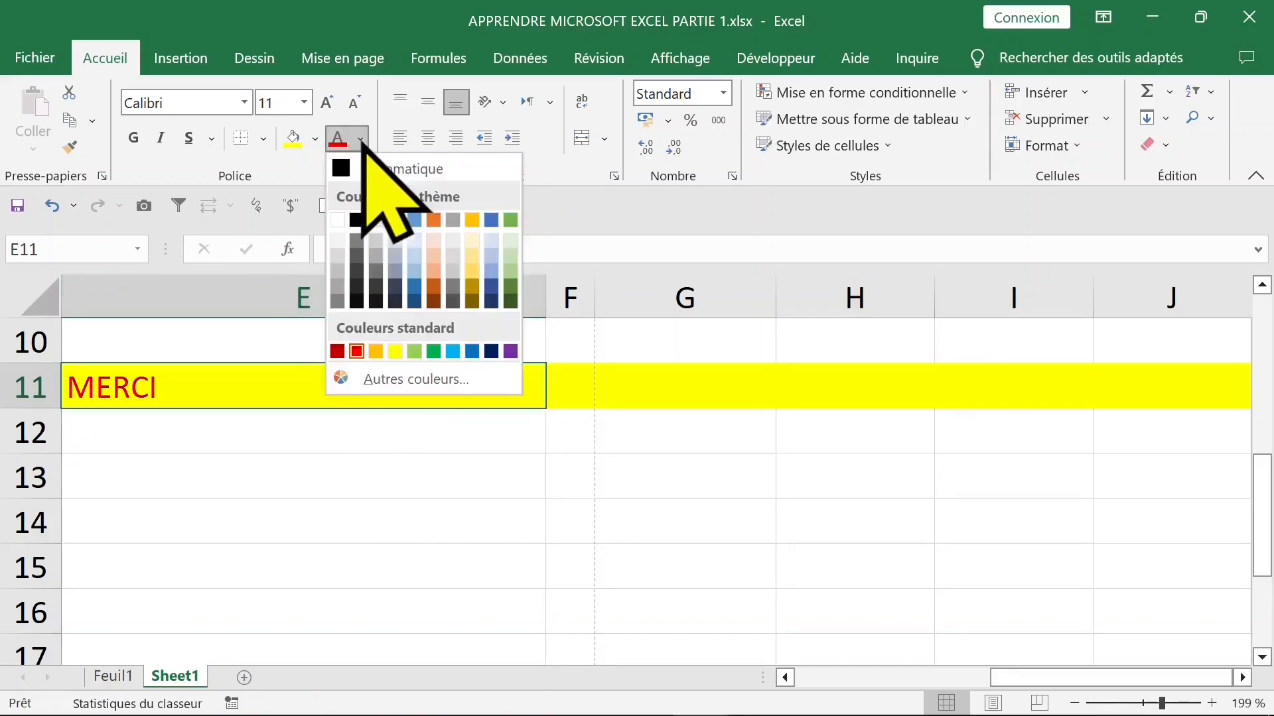
click(356, 219)
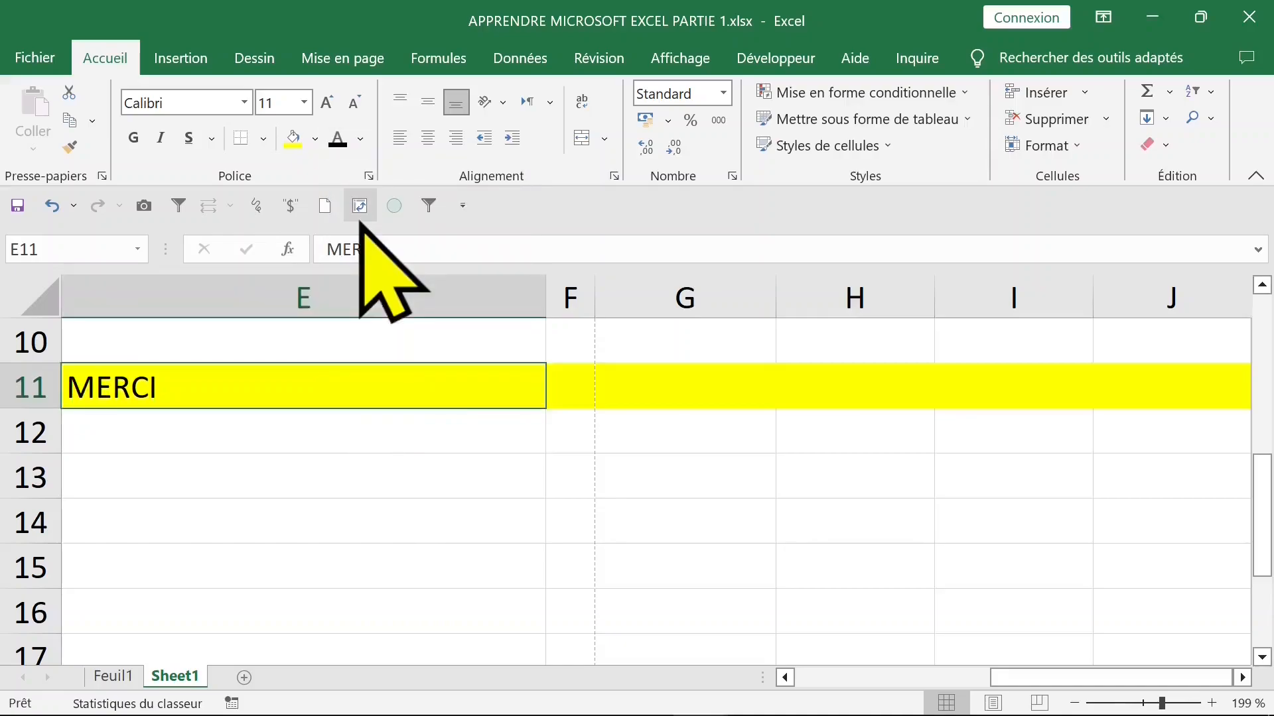
Step: Set the font color of MERCI in cell E11 to a pure blue from the extended standard color palette
click(361, 139)
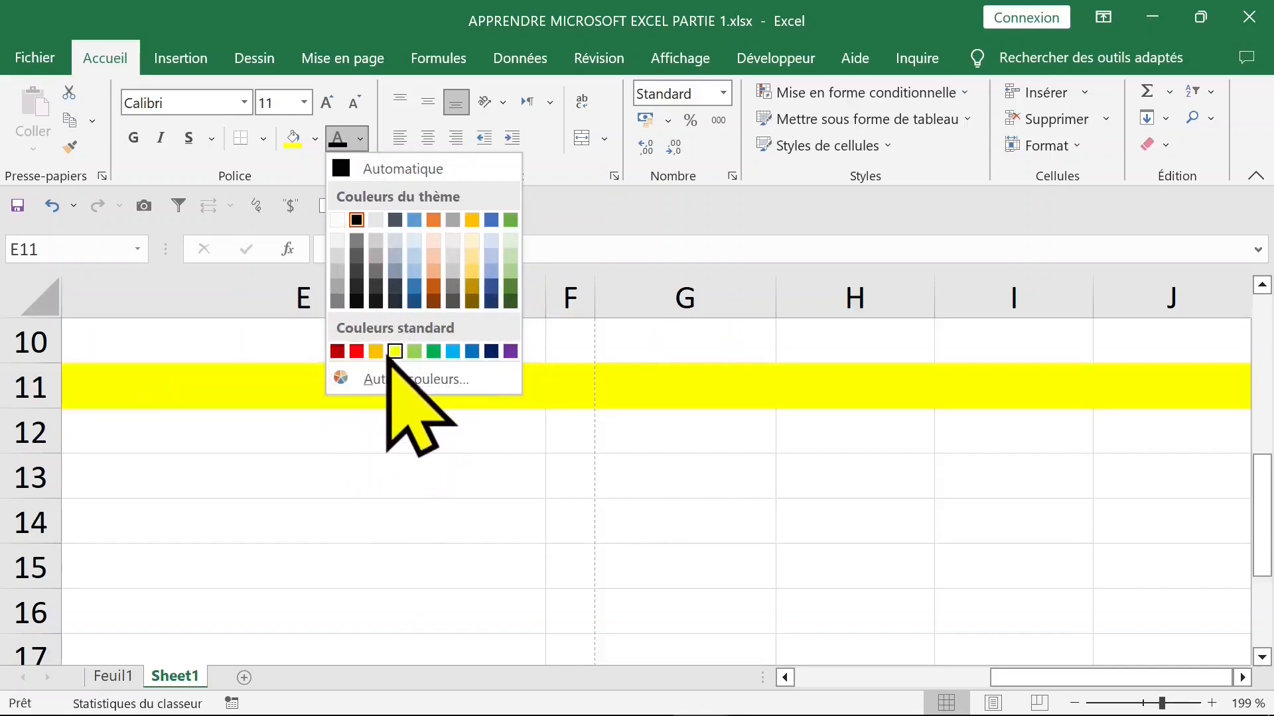
click(349, 382)
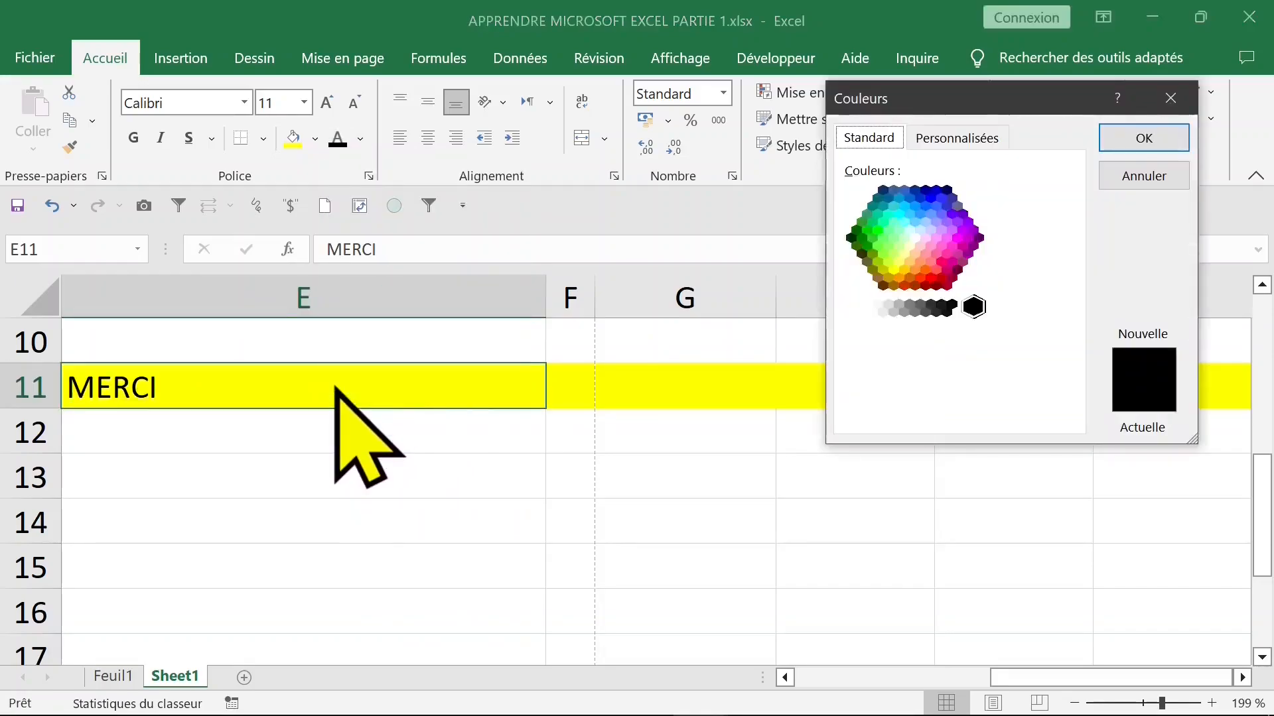
click(952, 229)
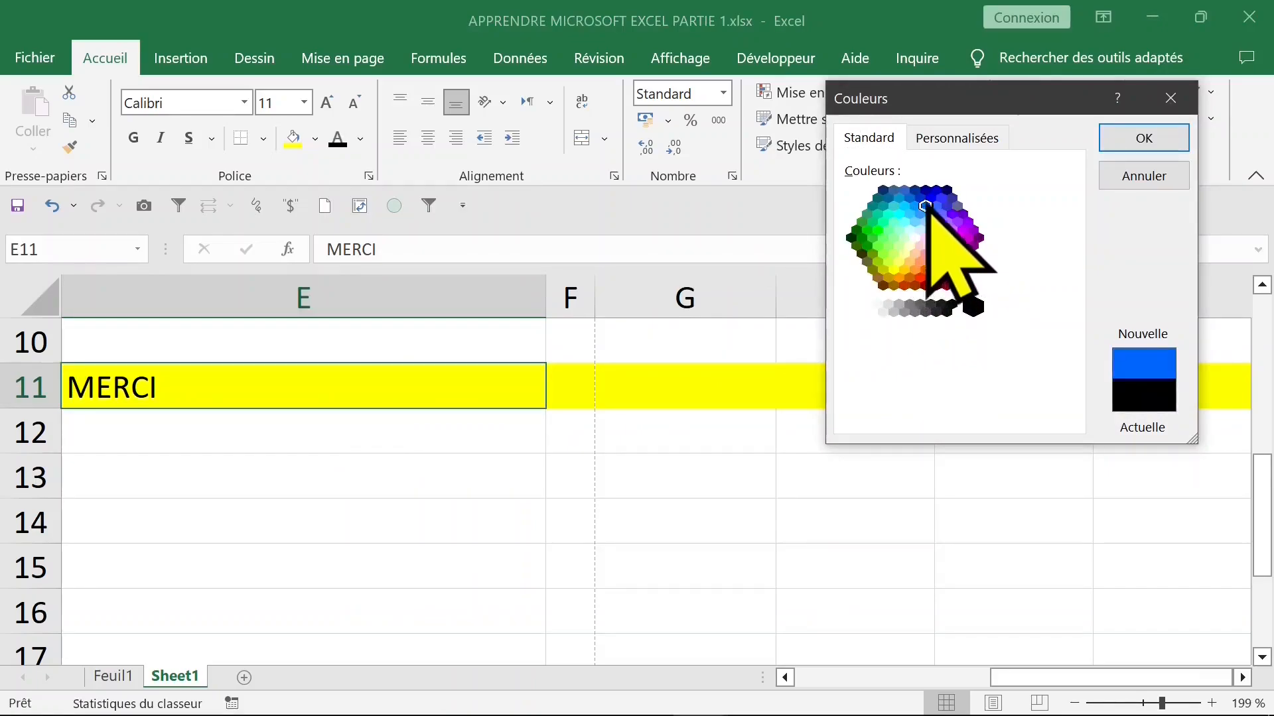
click(903, 207)
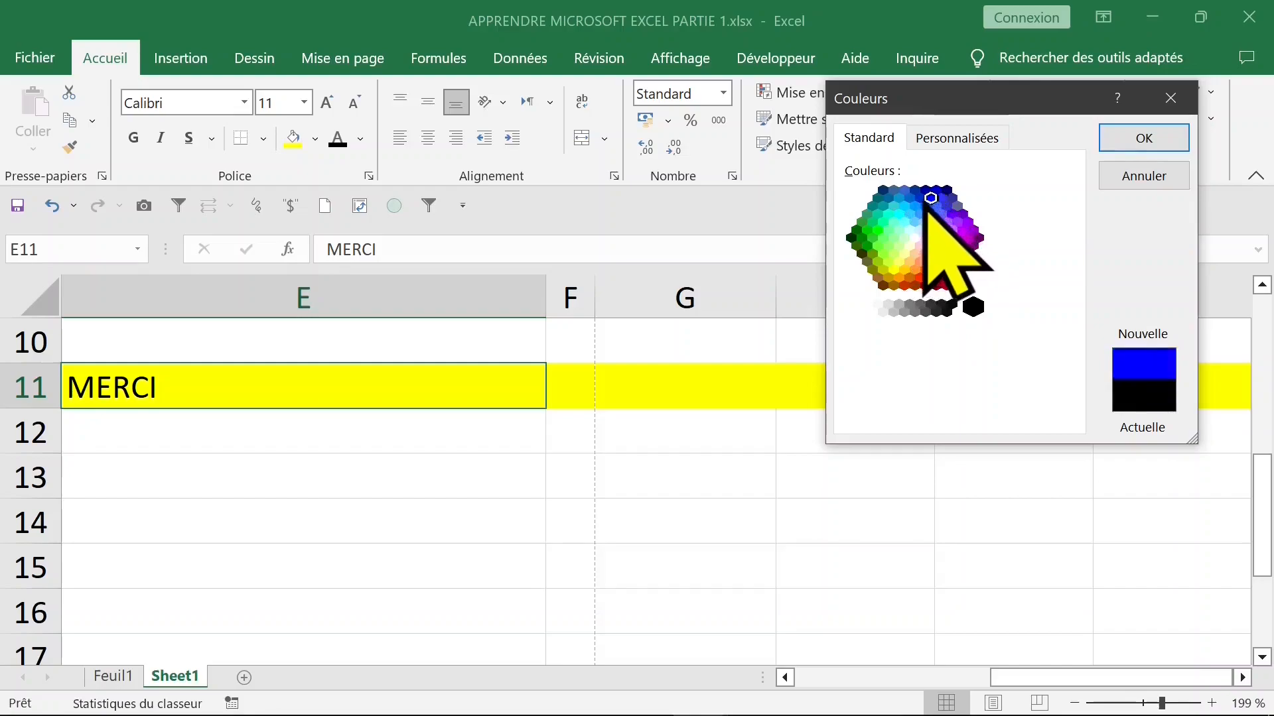
click(1144, 137)
click(332, 478)
Step: Apply bold and italic to MERCI in cell E11
click(285, 398)
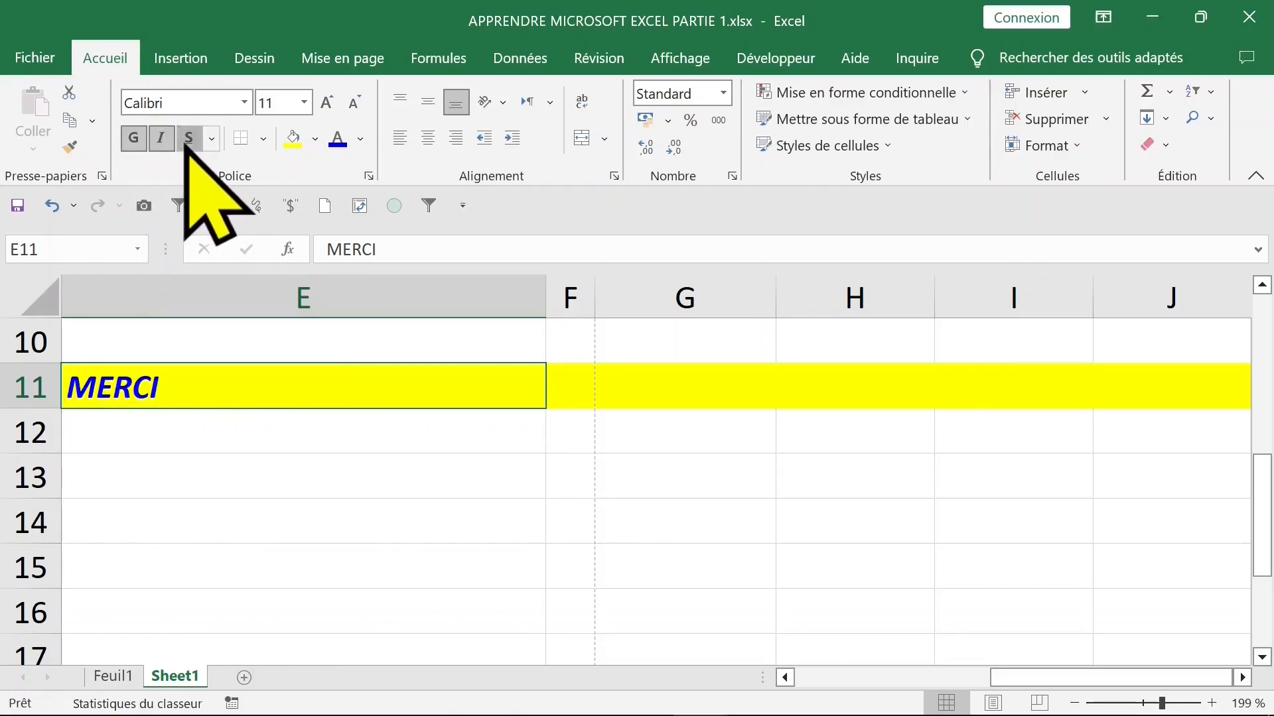
click(161, 139)
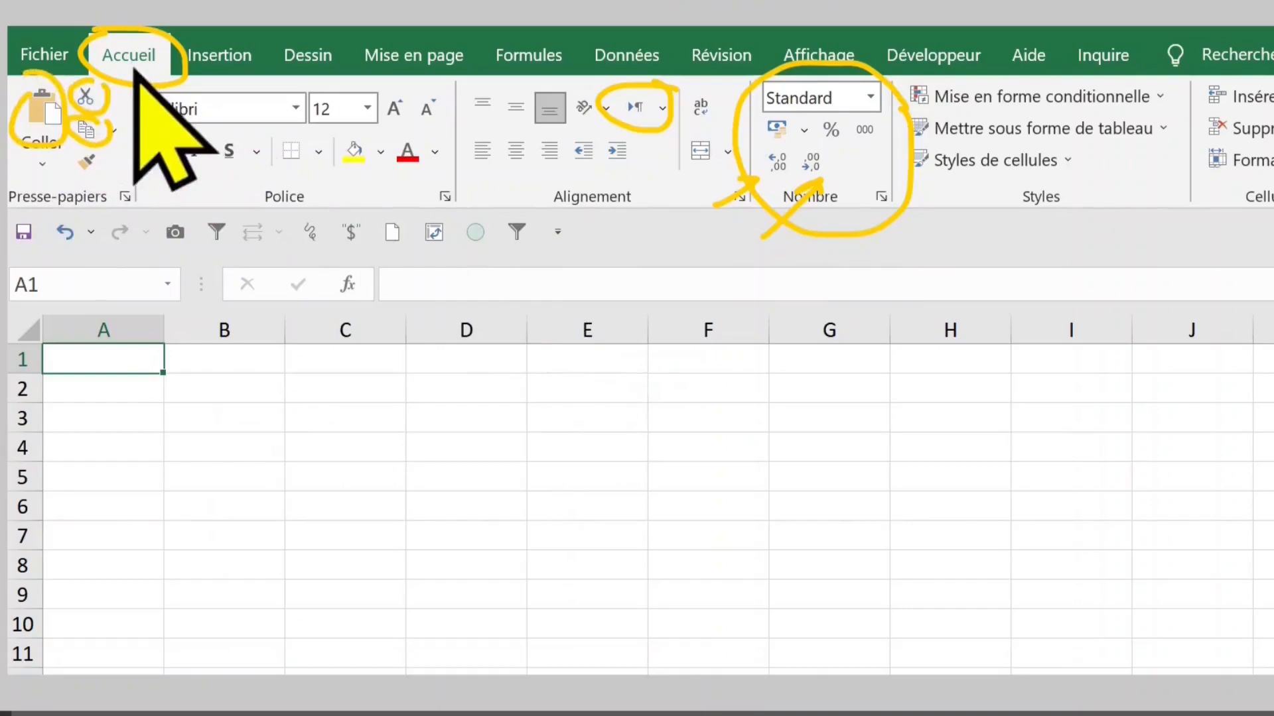
click(219, 55)
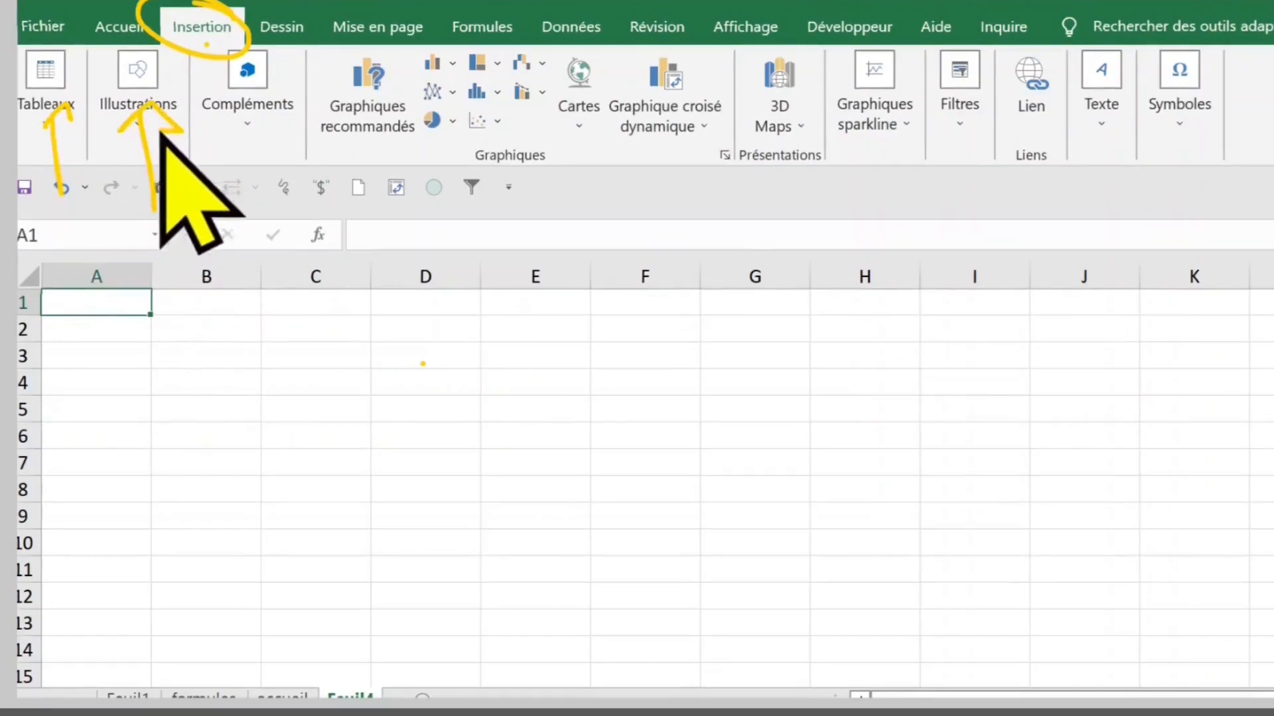
drag(359, 379, 359, 387)
mouse_move(365, 319)
mouse_down()
mouse_move(664, 353)
mouse_move(372, 418)
mouse_up()
mouse_move(1023, 325)
mouse_down()
mouse_move(1091, 427)
mouse_move(1048, 343)
mouse_move(985, 338)
mouse_up()
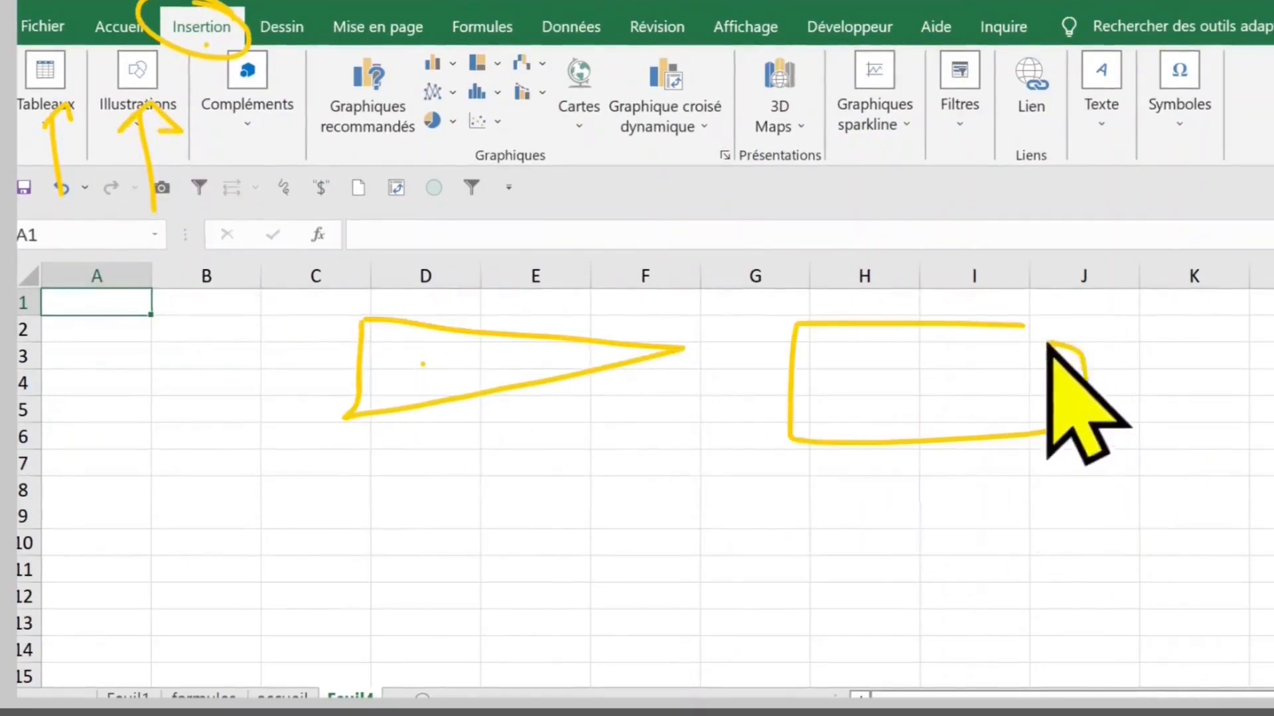
drag(1159, 337, 1138, 399)
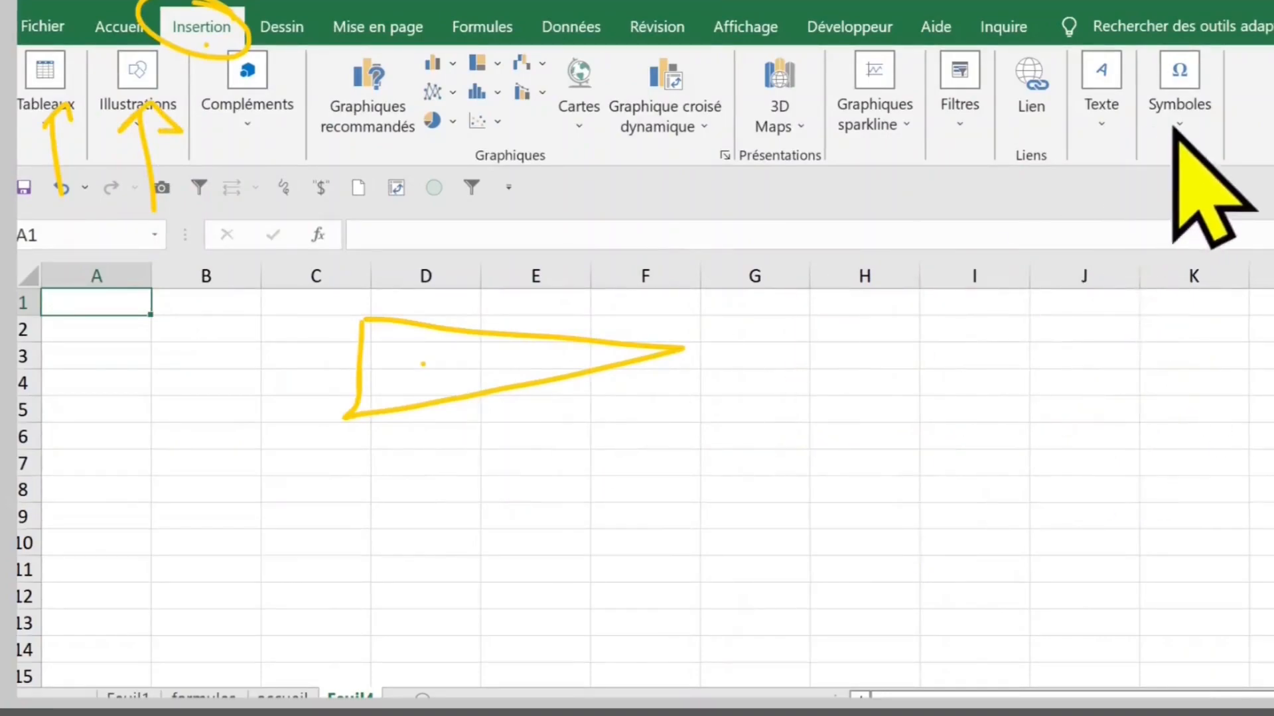
drag(1104, 121, 1116, 151)
mouse_move(1212, 30)
mouse_down()
mouse_move(1163, 35)
mouse_move(1259, 67)
mouse_move(1183, 41)
mouse_up()
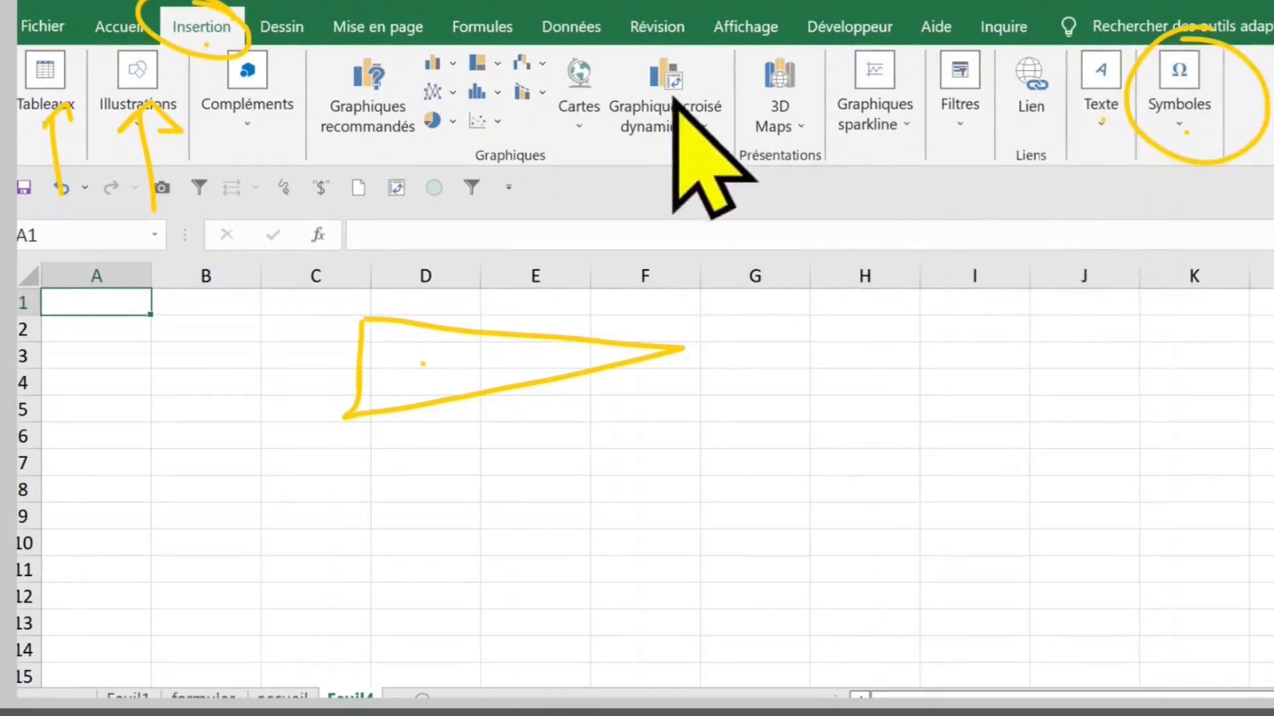
click(817, 147)
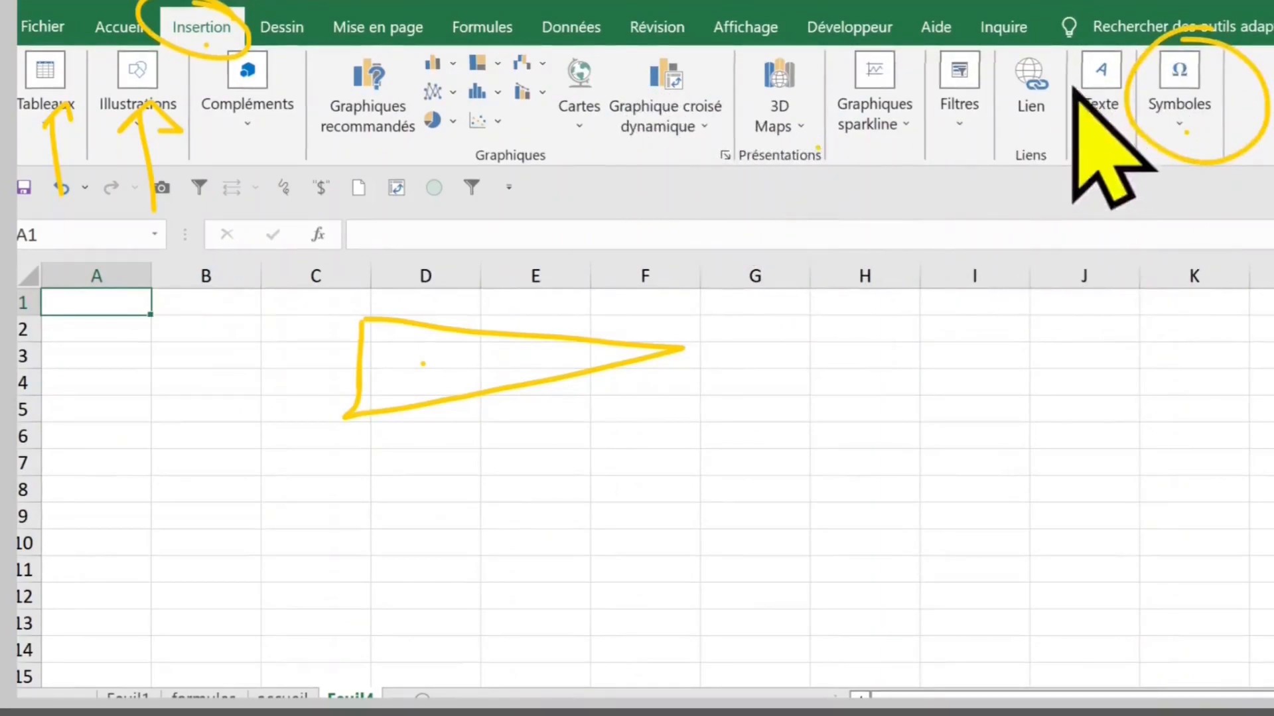
drag(1064, 45, 1082, 110)
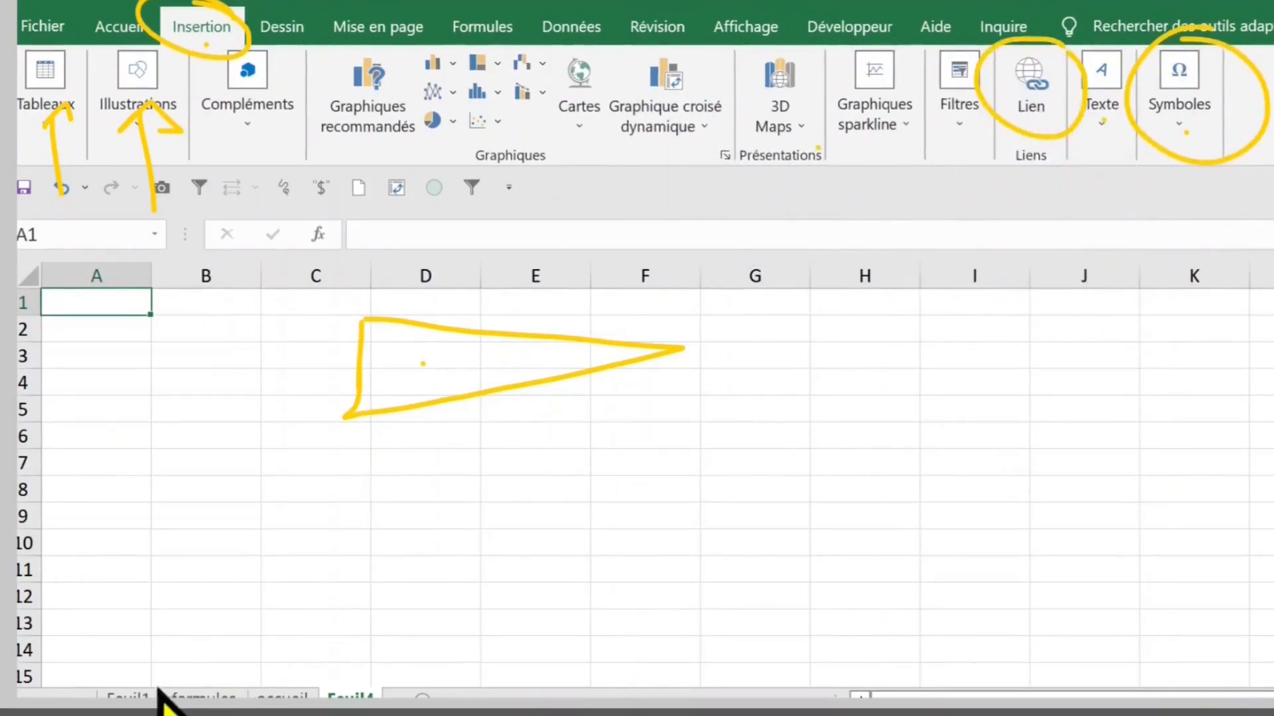
drag(345, 668, 278, 667)
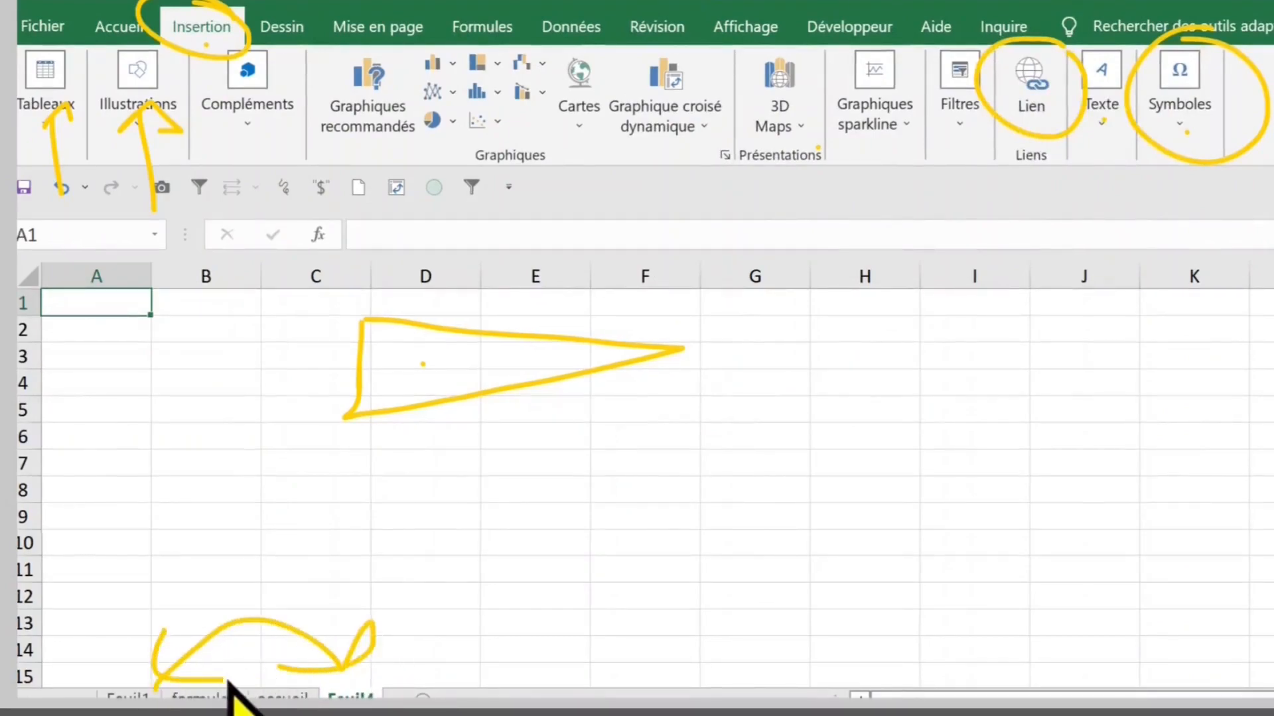
drag(492, 594, 1051, 417)
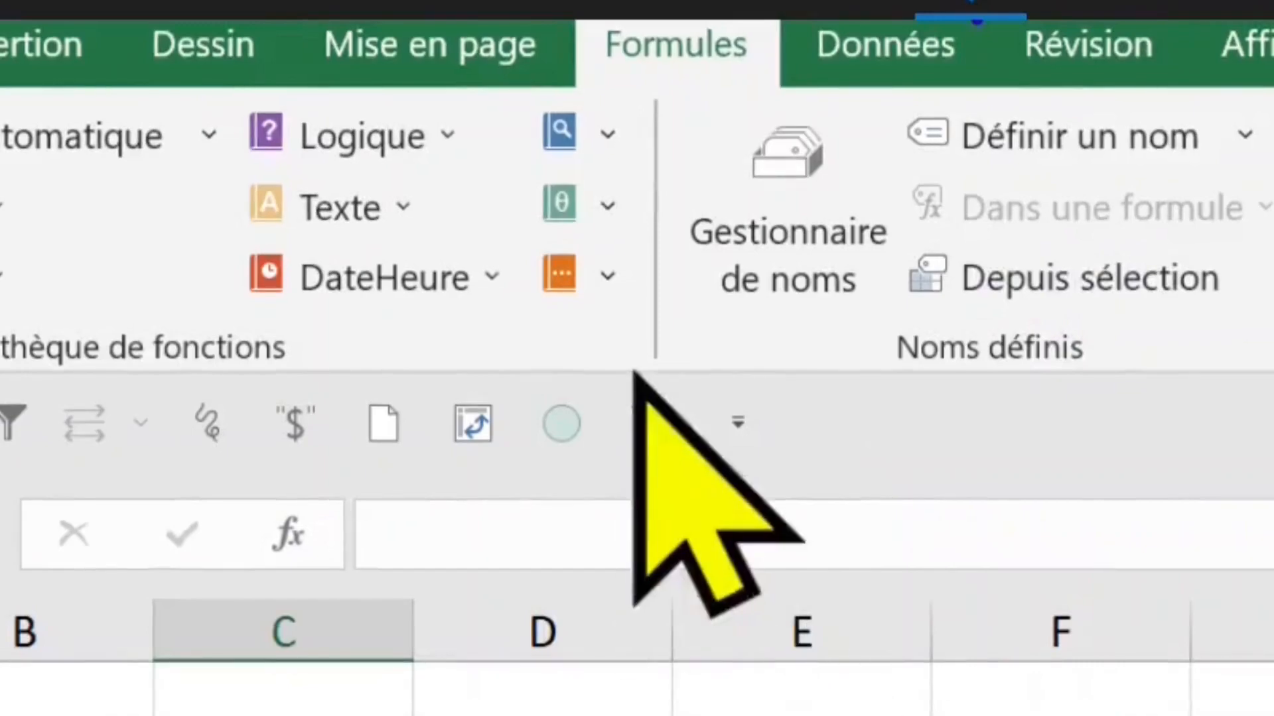
mouse_move(631, 19)
mouse_down()
mouse_move(690, 110)
mouse_move(683, 25)
mouse_move(657, 83)
mouse_move(745, 41)
mouse_move(648, 36)
mouse_up()
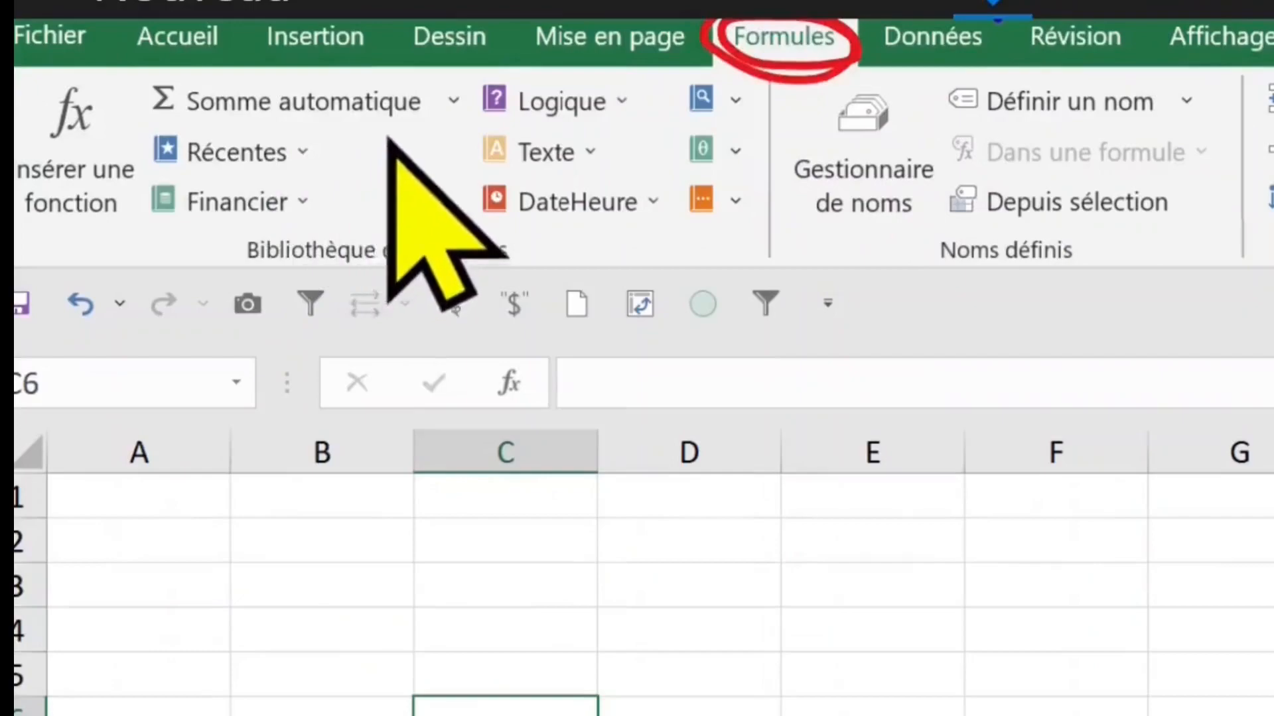
drag(58, 183, 181, 182)
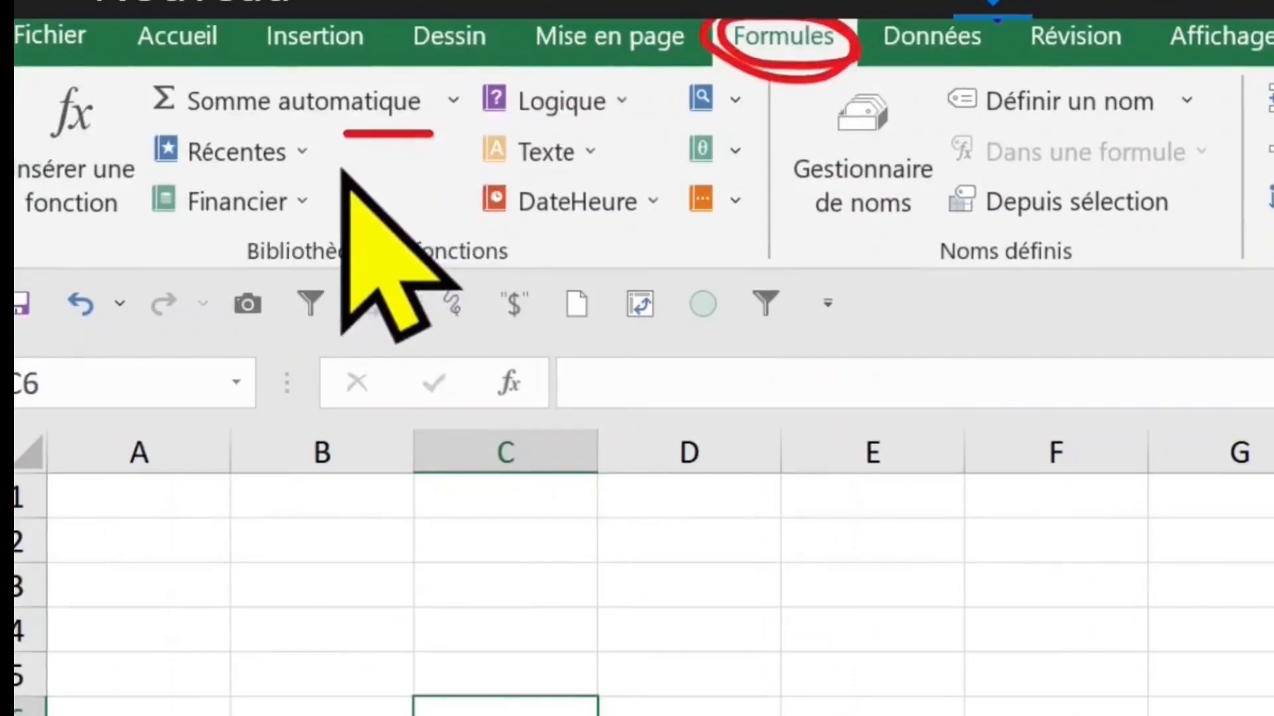
drag(305, 171, 358, 170)
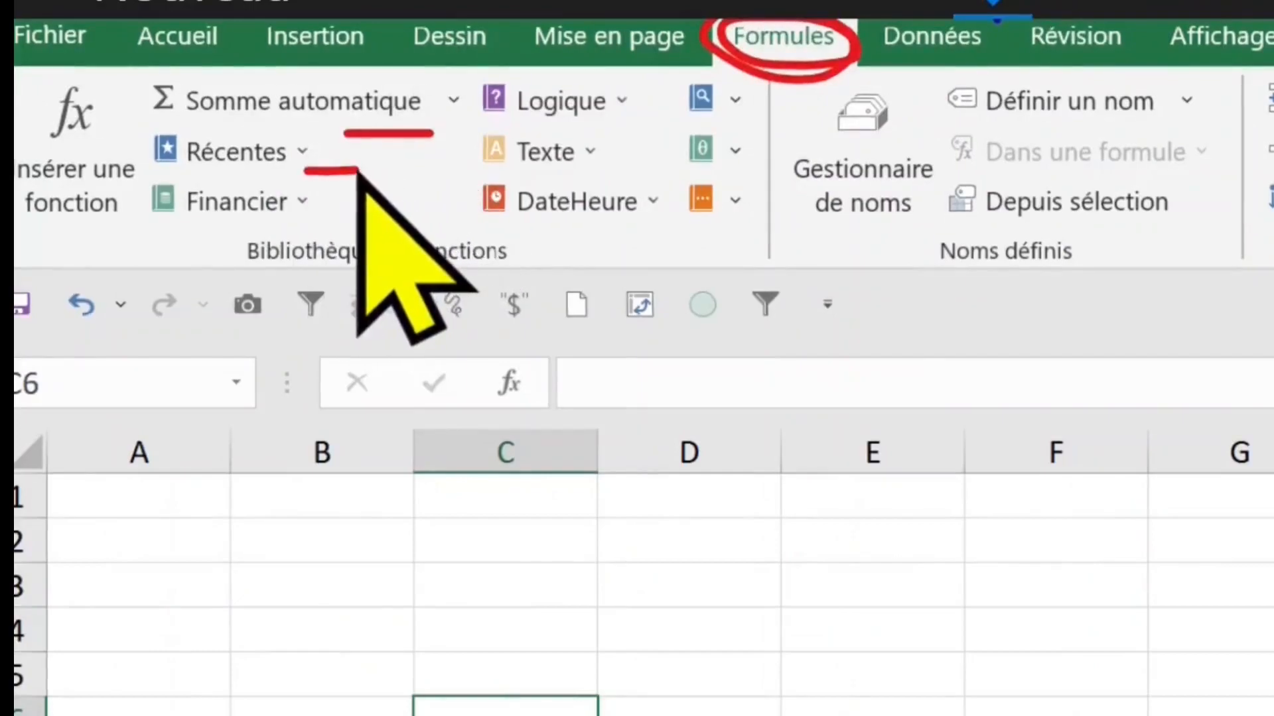
mouse_move(152, 169)
mouse_down()
mouse_move(345, 138)
mouse_move(137, 127)
mouse_move(179, 170)
mouse_up()
mouse_move(170, 227)
mouse_down()
mouse_move(302, 226)
mouse_move(272, 232)
mouse_up()
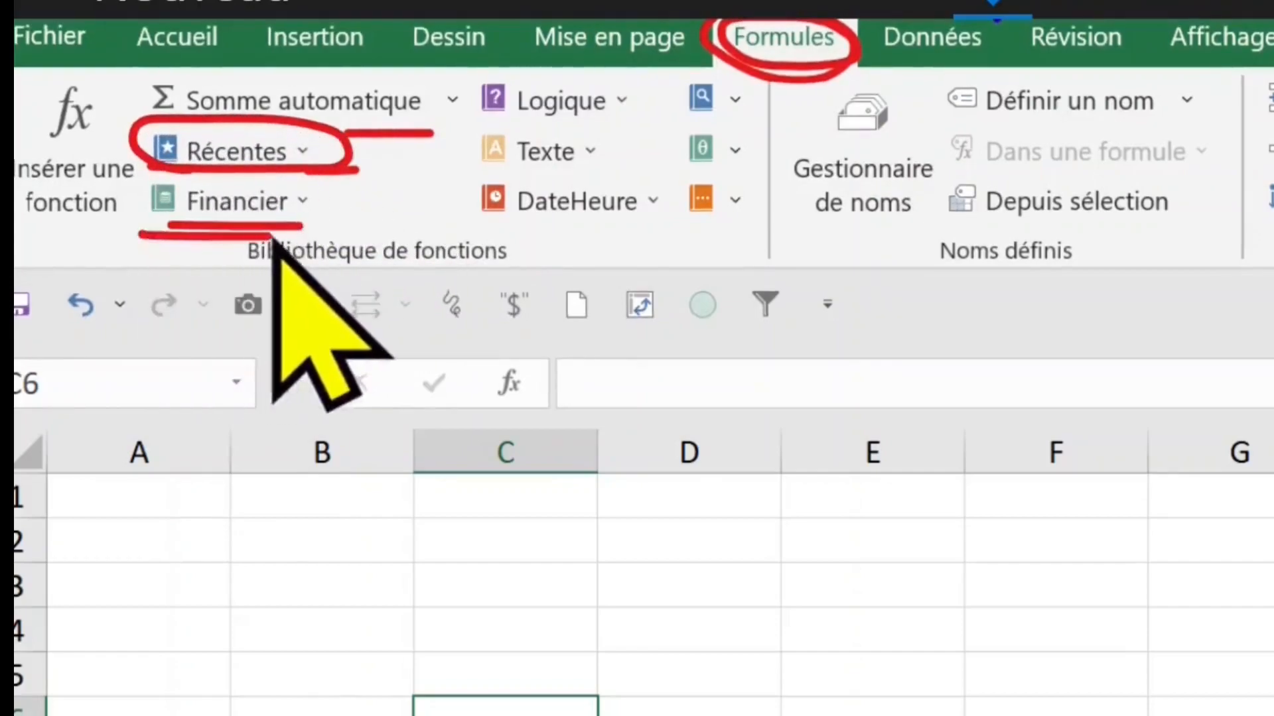
drag(534, 114, 650, 113)
drag(560, 130, 650, 129)
drag(561, 186, 607, 174)
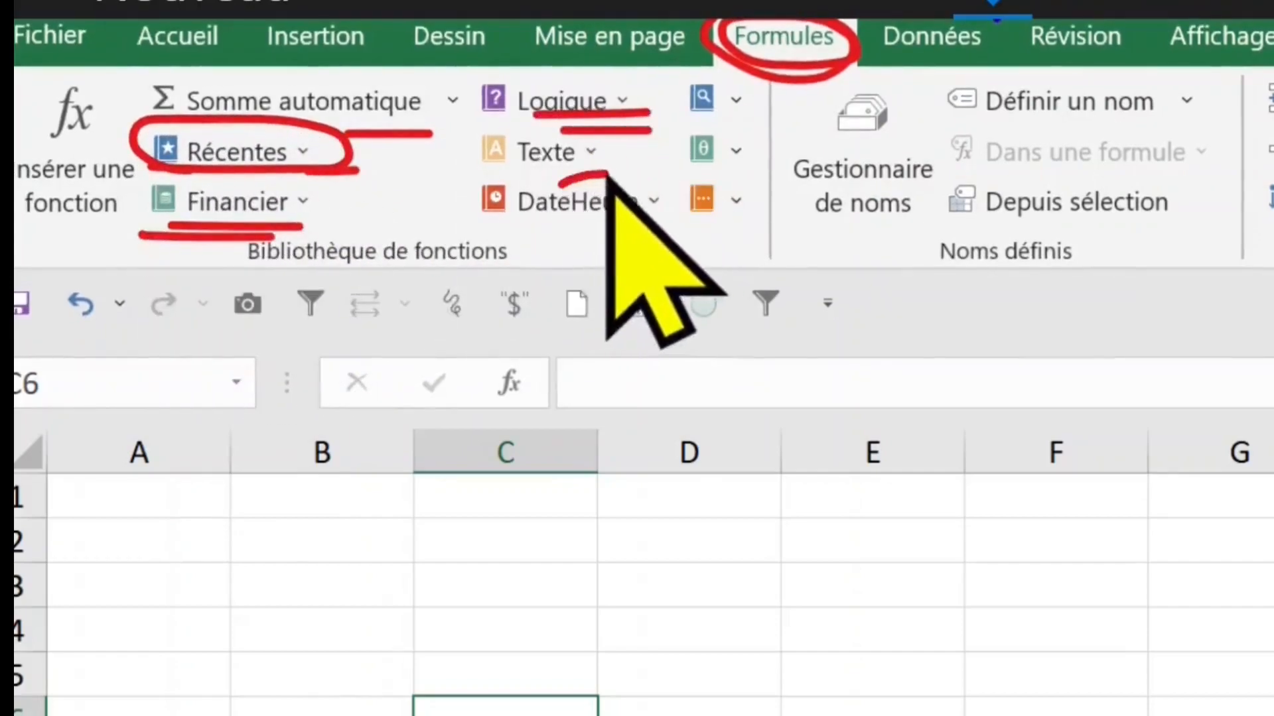
drag(556, 278, 609, 260)
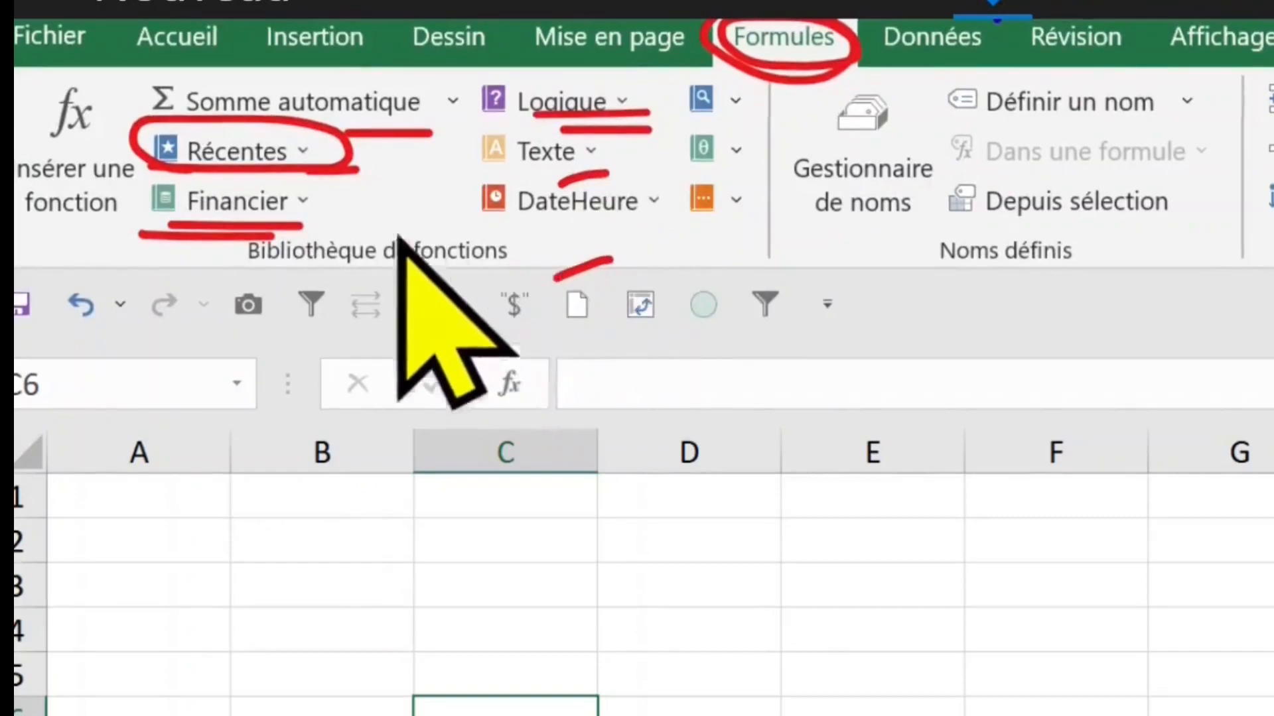
mouse_move(97, 109)
mouse_down()
mouse_move(24, 189)
mouse_move(29, 202)
mouse_move(110, 107)
mouse_move(136, 182)
mouse_up()
mouse_move(697, 528)
mouse_down()
mouse_move(910, 524)
mouse_move(897, 558)
mouse_up()
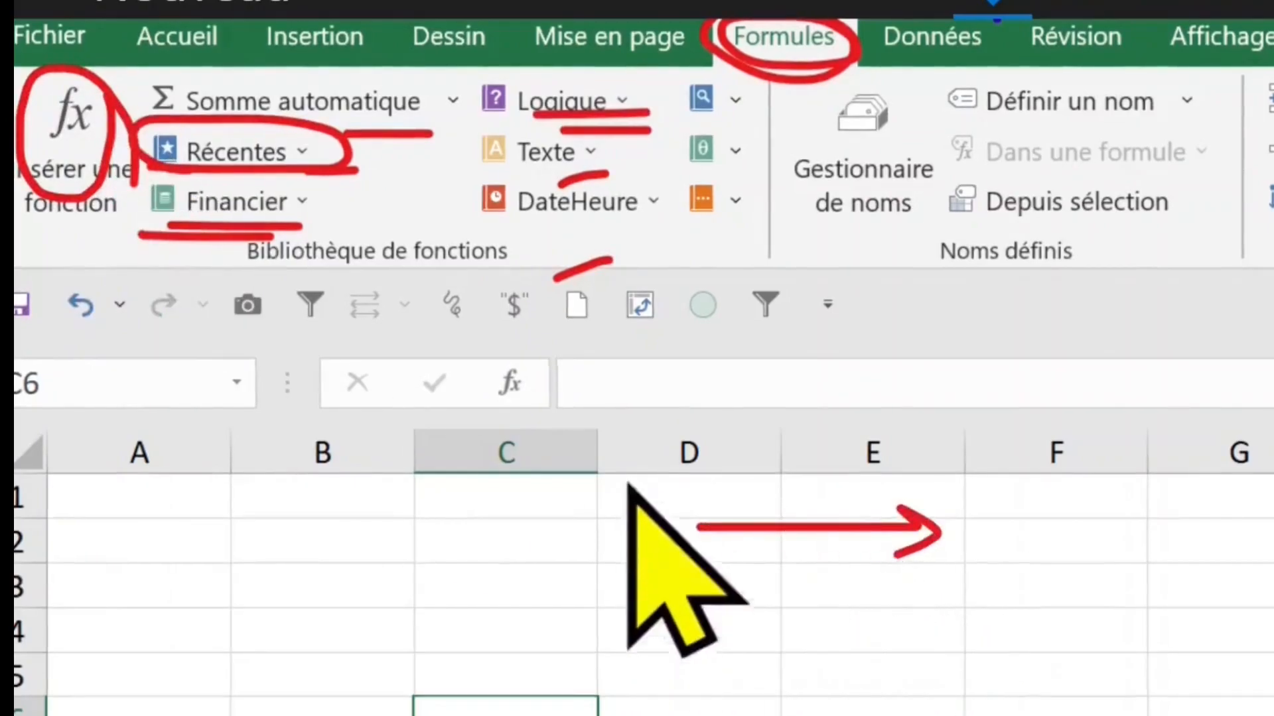
mouse_move(538, 364)
mouse_down()
mouse_move(507, 351)
mouse_move(486, 392)
mouse_move(555, 364)
mouse_up()
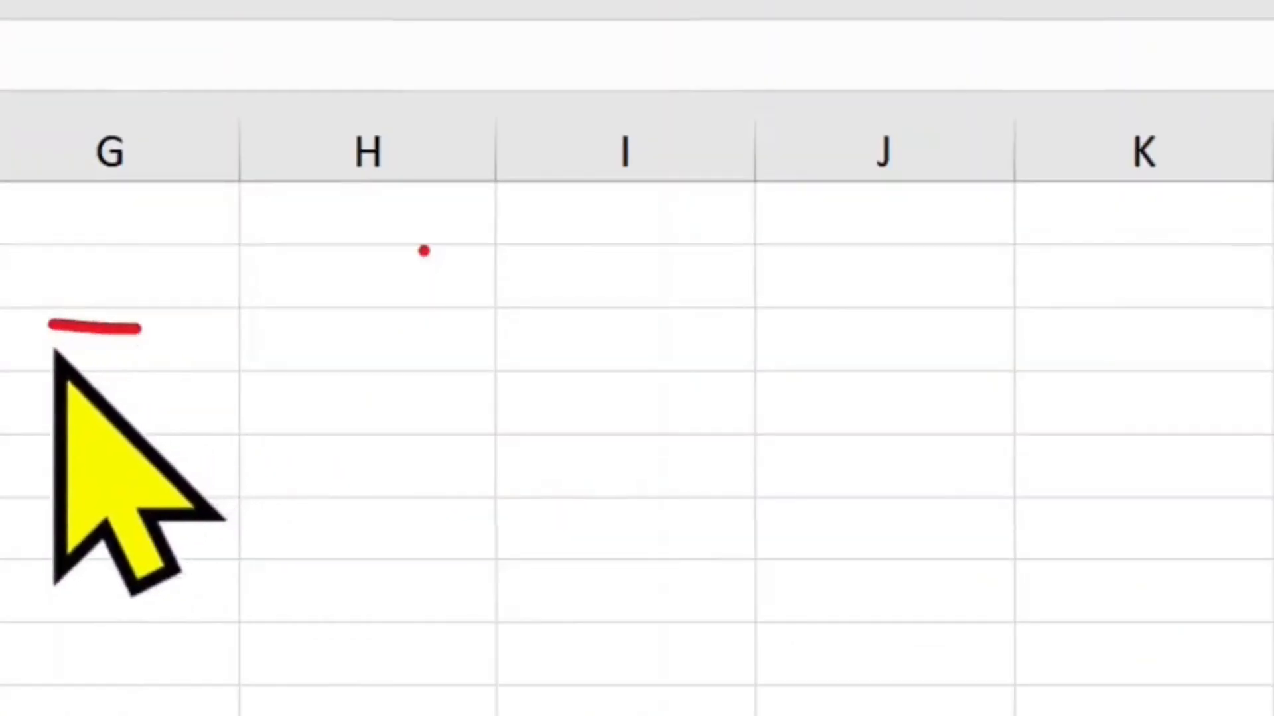
drag(53, 349, 141, 352)
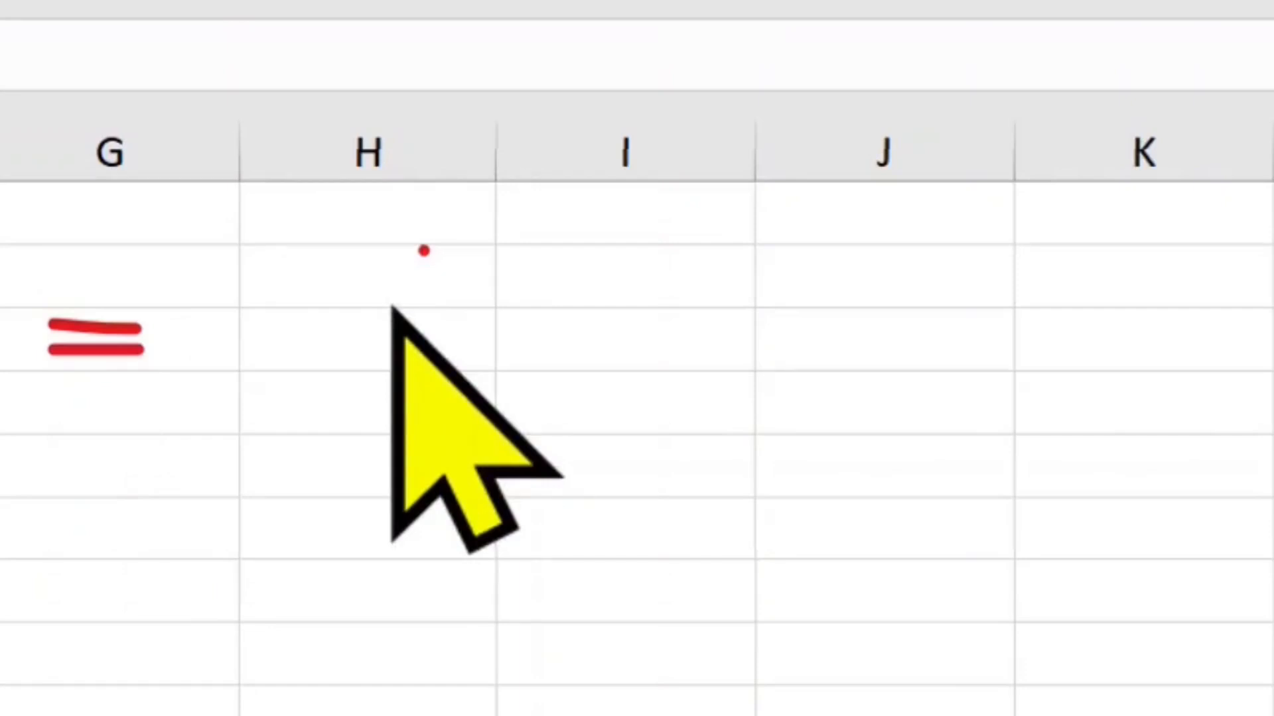
mouse_move(244, 332)
mouse_down()
mouse_move(265, 319)
mouse_move(310, 345)
mouse_up()
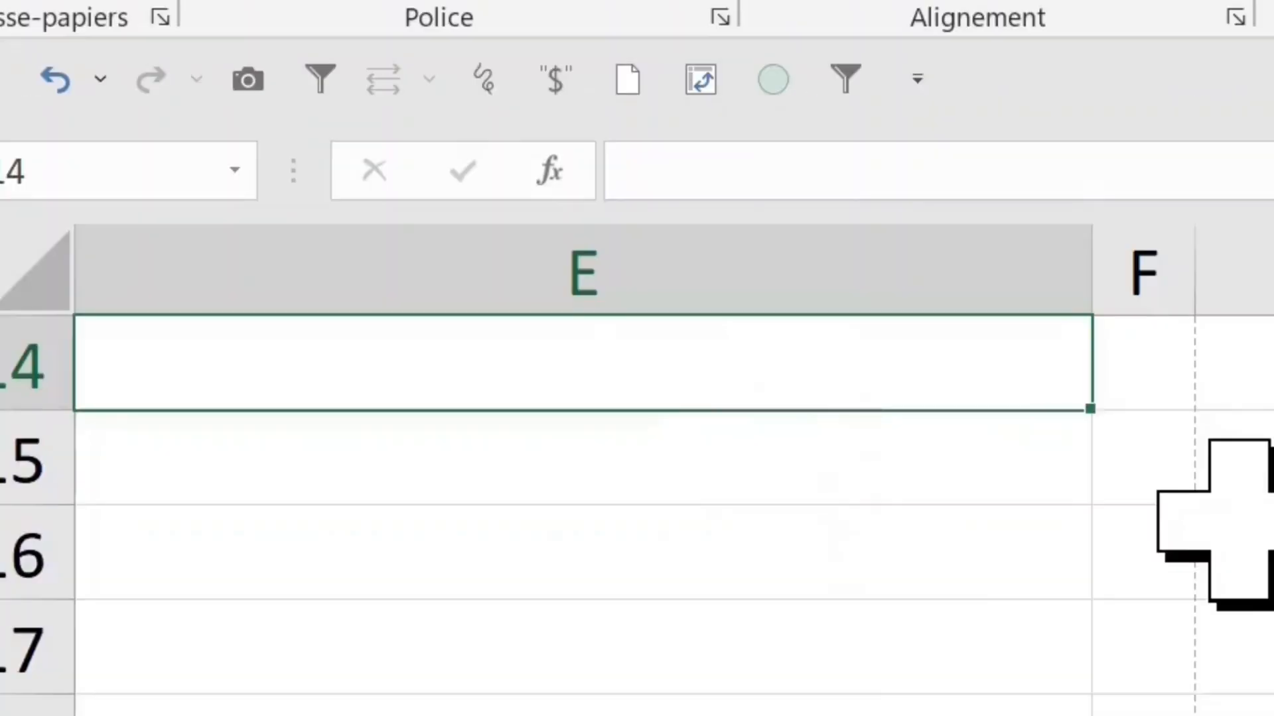
Step: Enter the formula =AUJOURDHUI() in cell E14 and =200/7 in cell G14
text(=AUJOURDHUI())
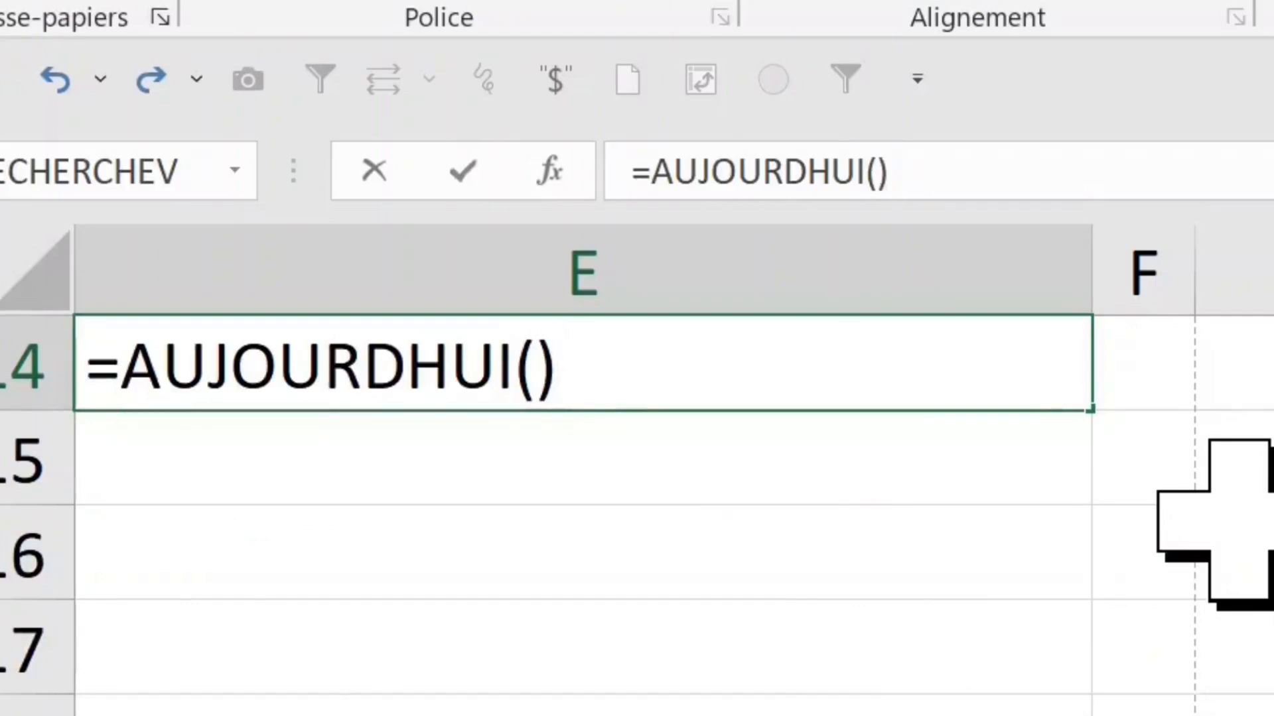
key(Return)
click(953, 383)
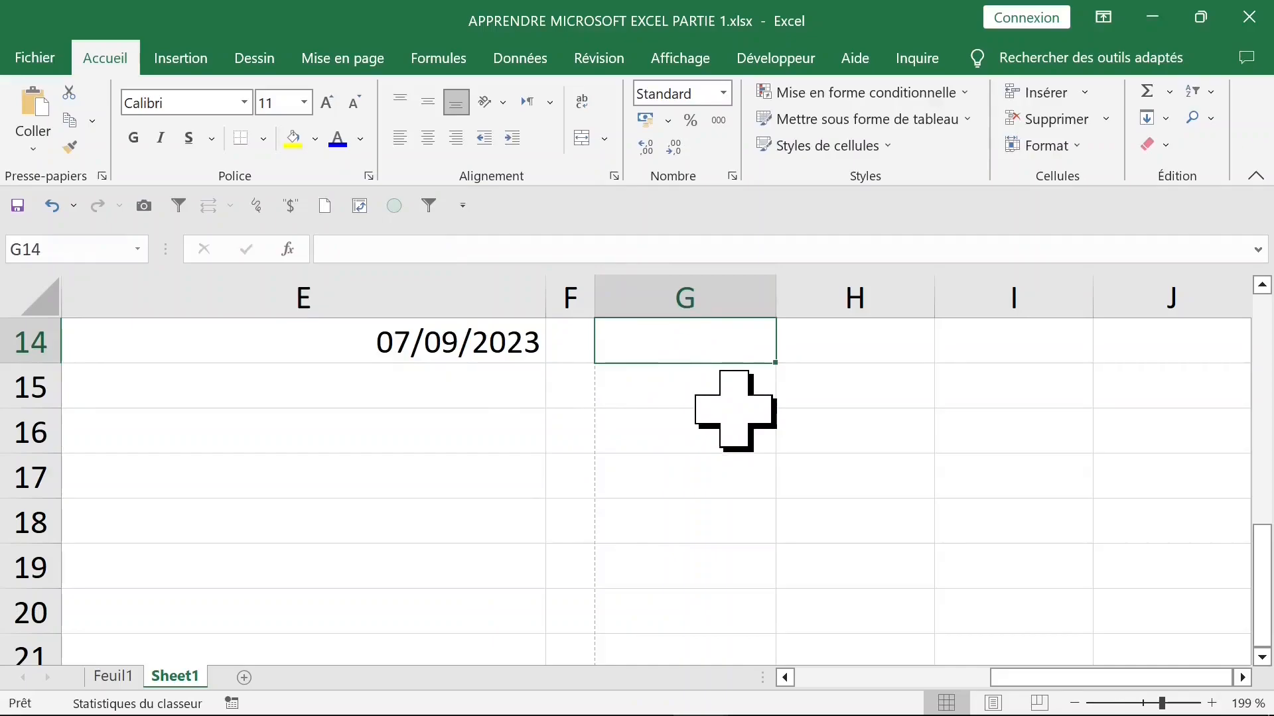
text(=)
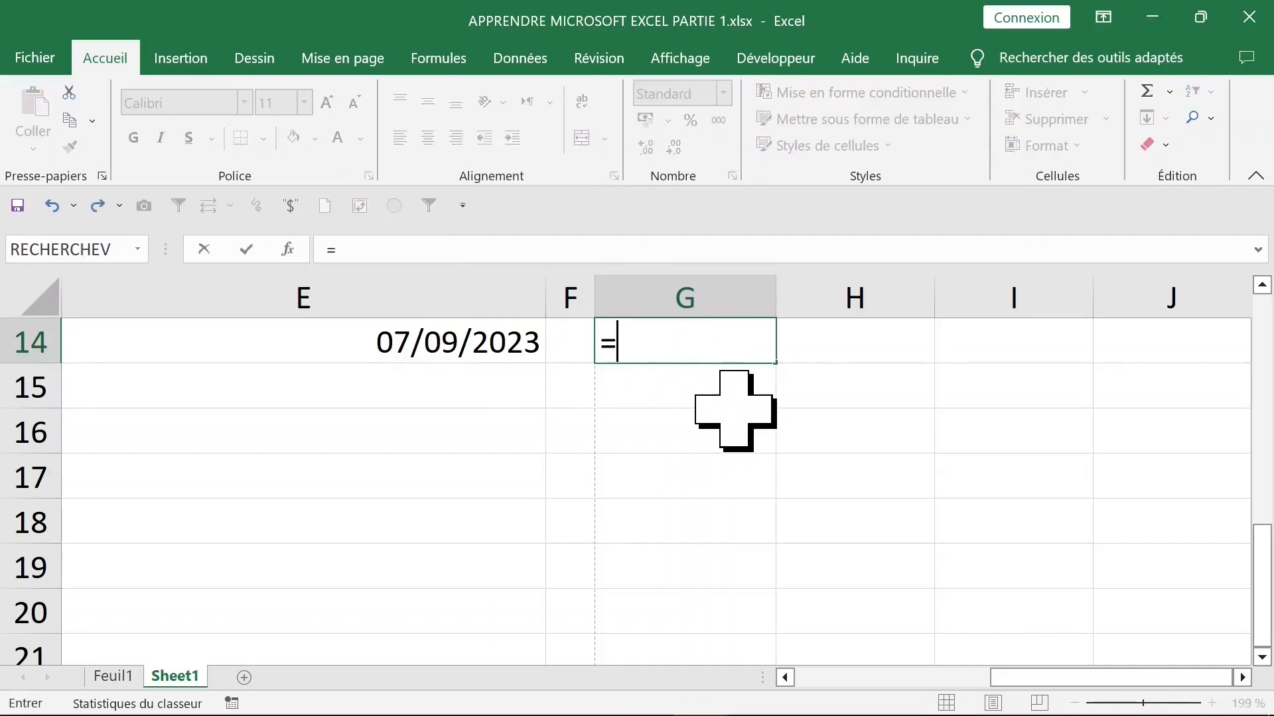
text(200/7)
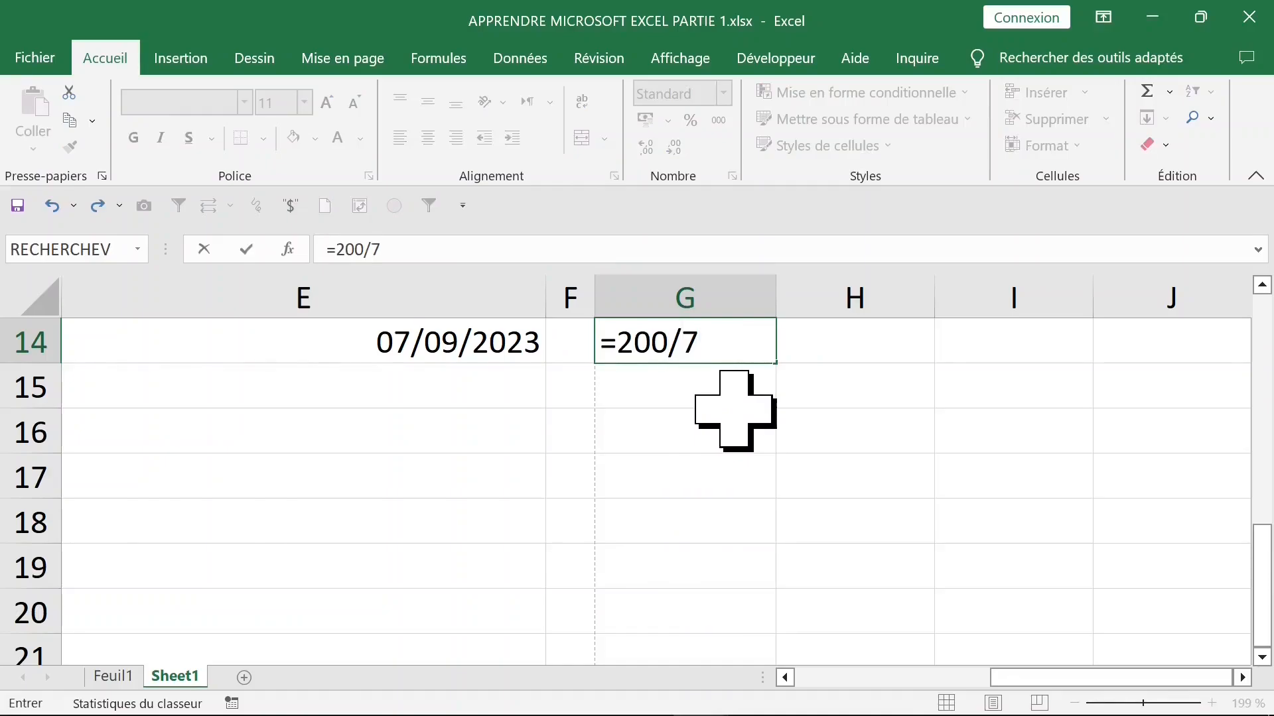
key(Return)
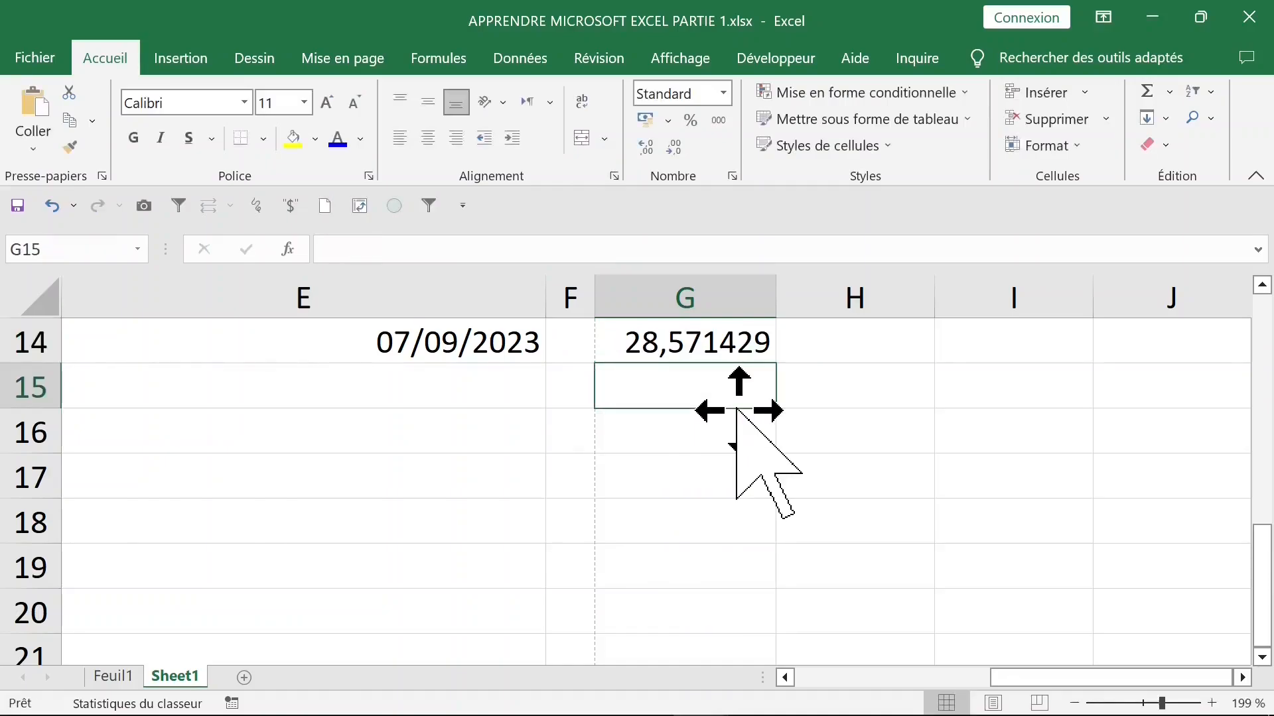
click(716, 355)
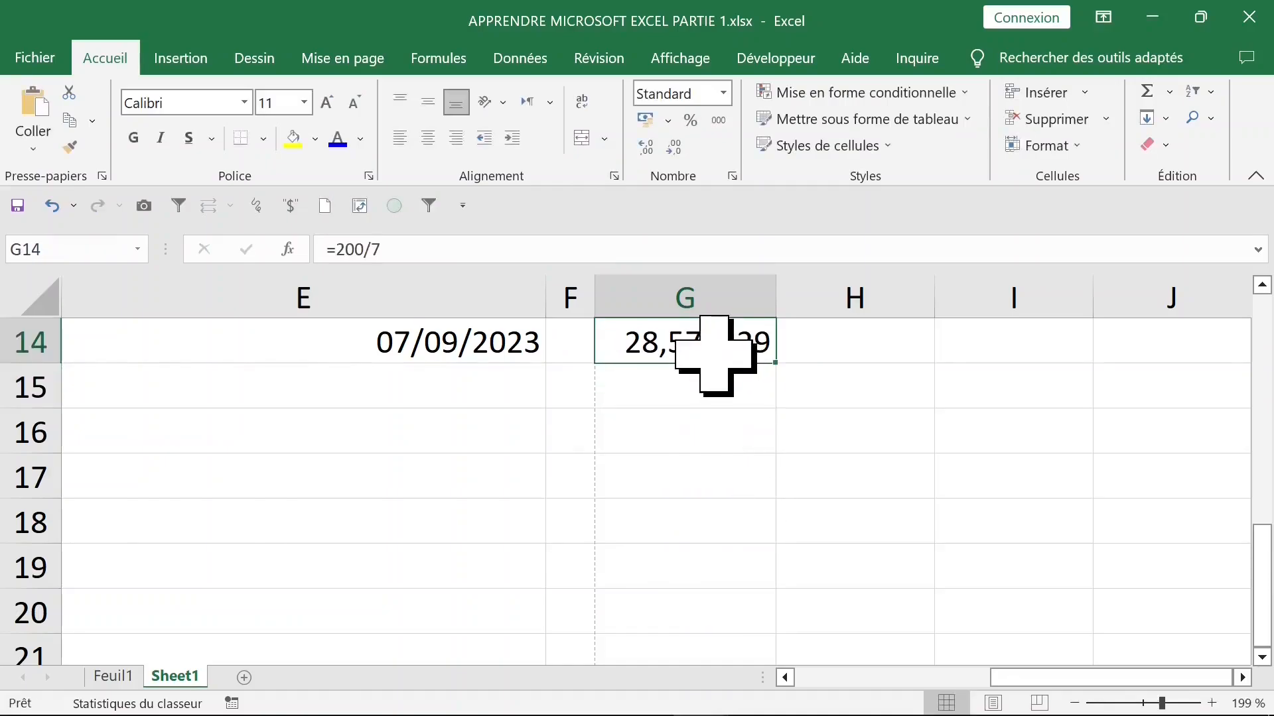
Step: Enter 400/7 in cell G15 without an equals sign
click(745, 398)
text(400/7)
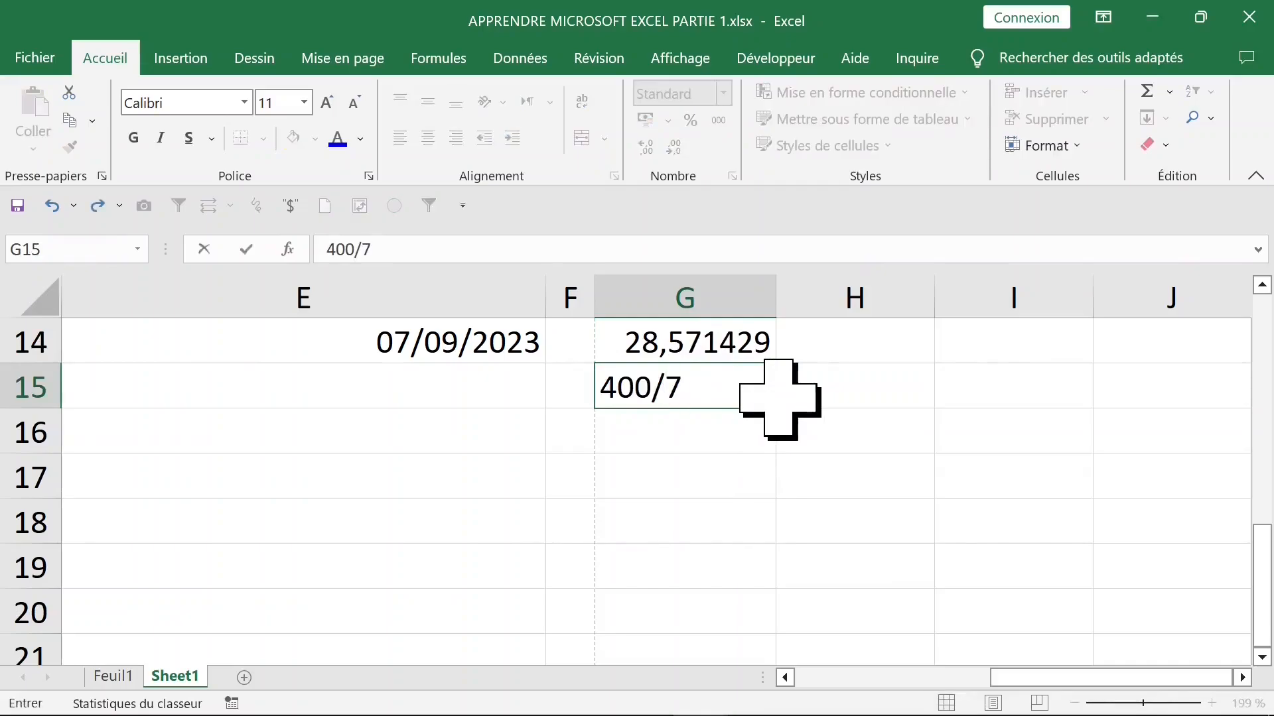
key(Return)
Step: Enter the formulas =400/7, =2000/7 and =1000/7 in cells G15, G16 and G17
click(713, 393)
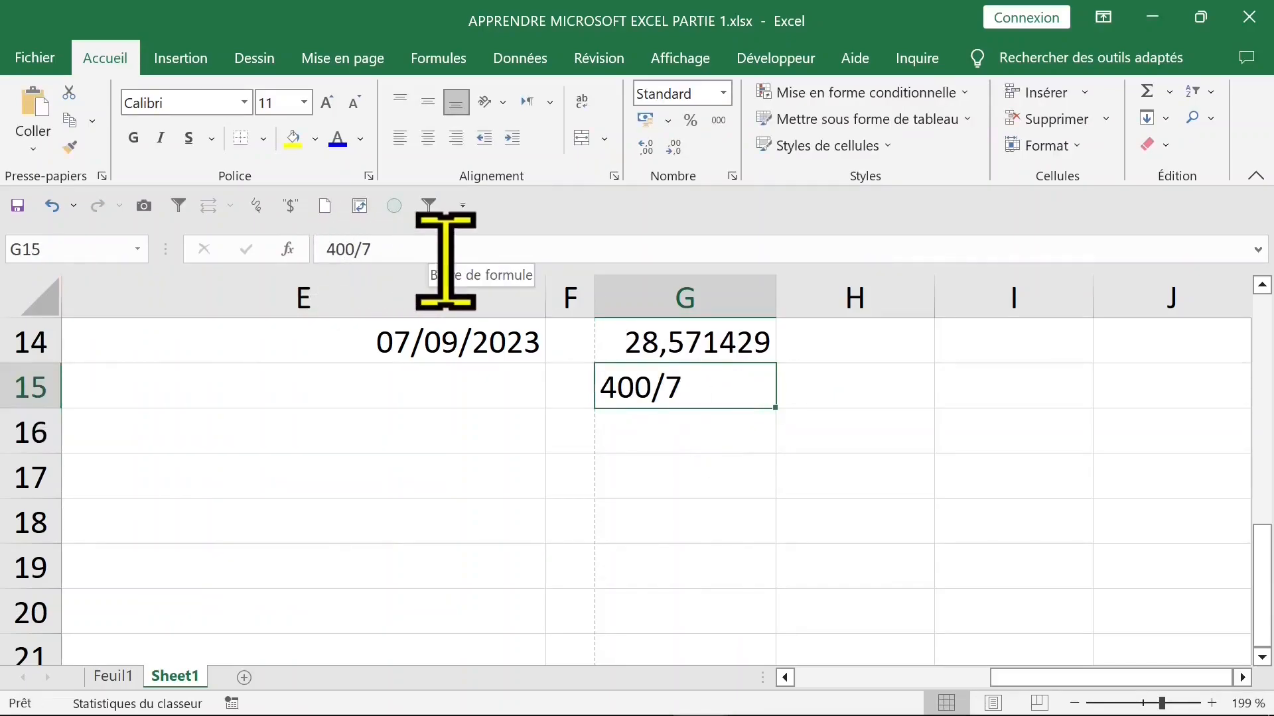
text(=)
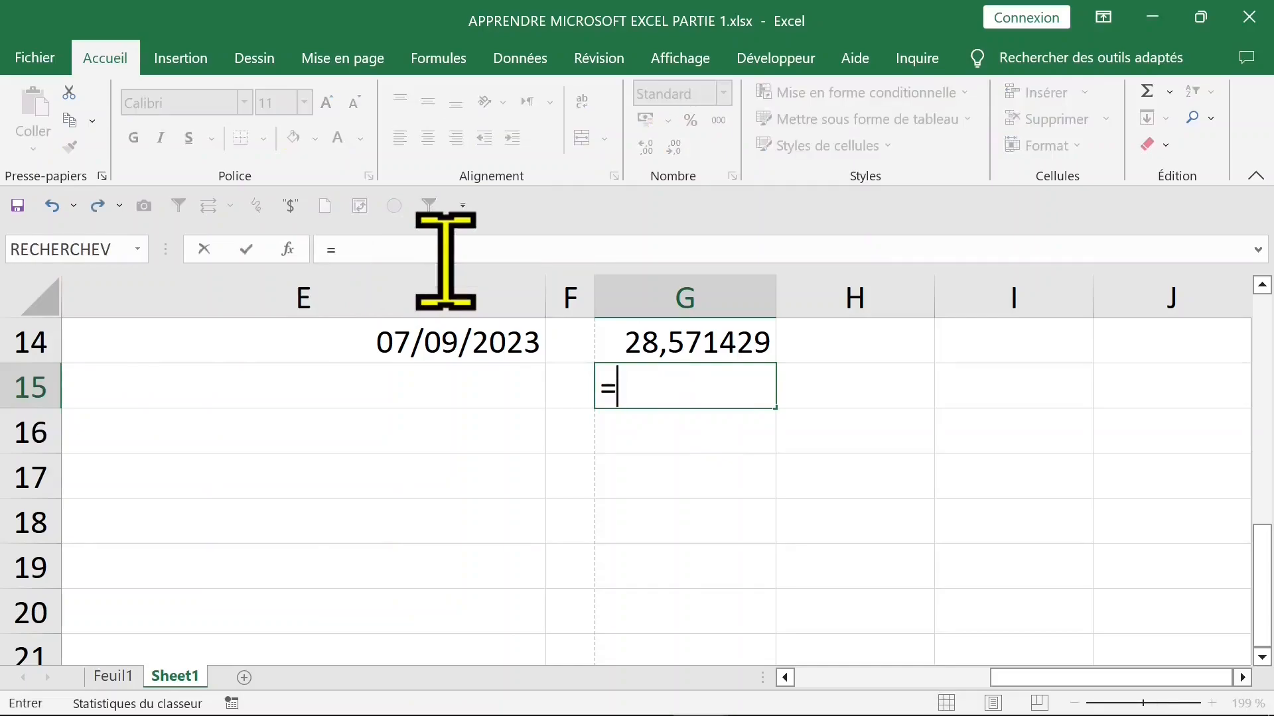
text(400/7)
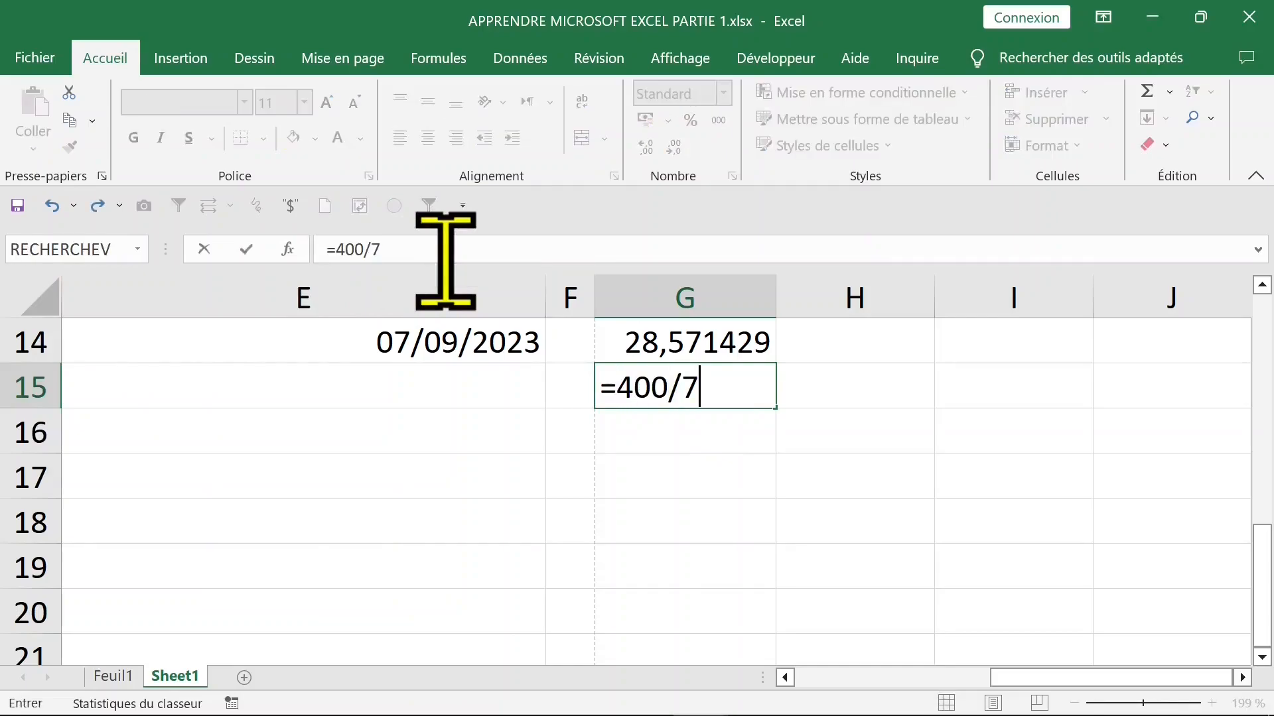
key(Return)
text(=2000/7)
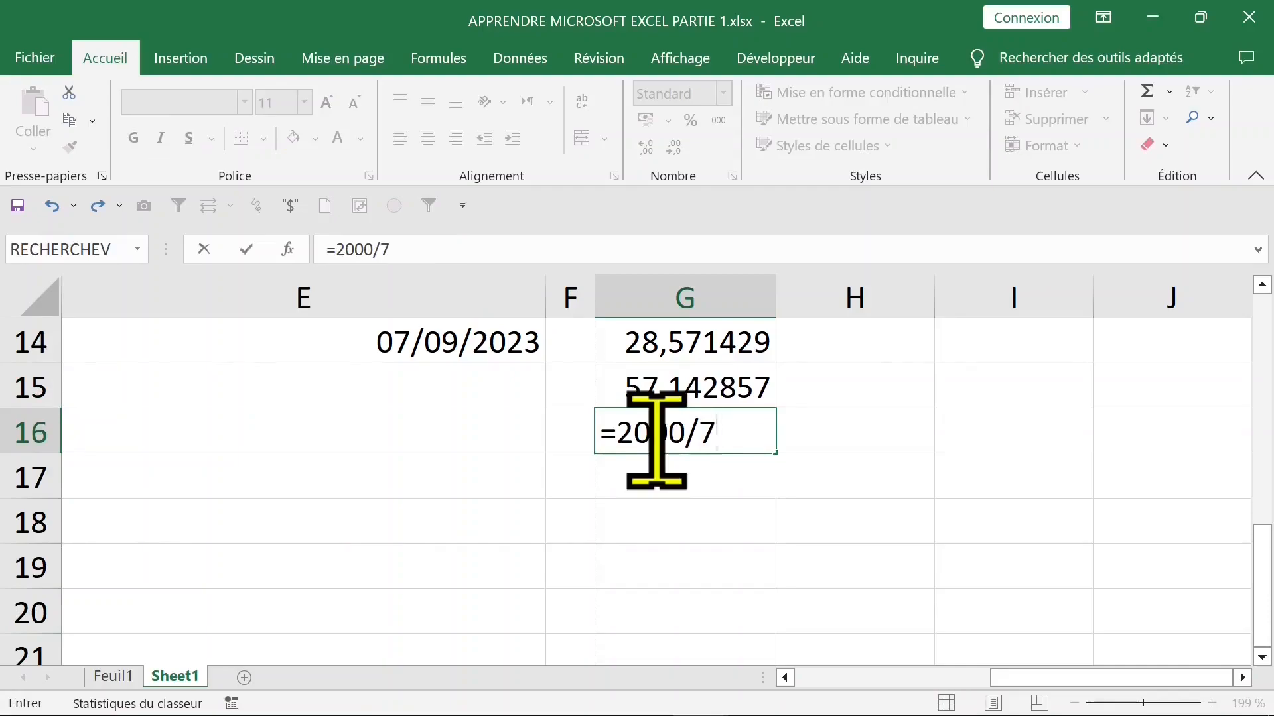
key(Return)
text(=1000/7)
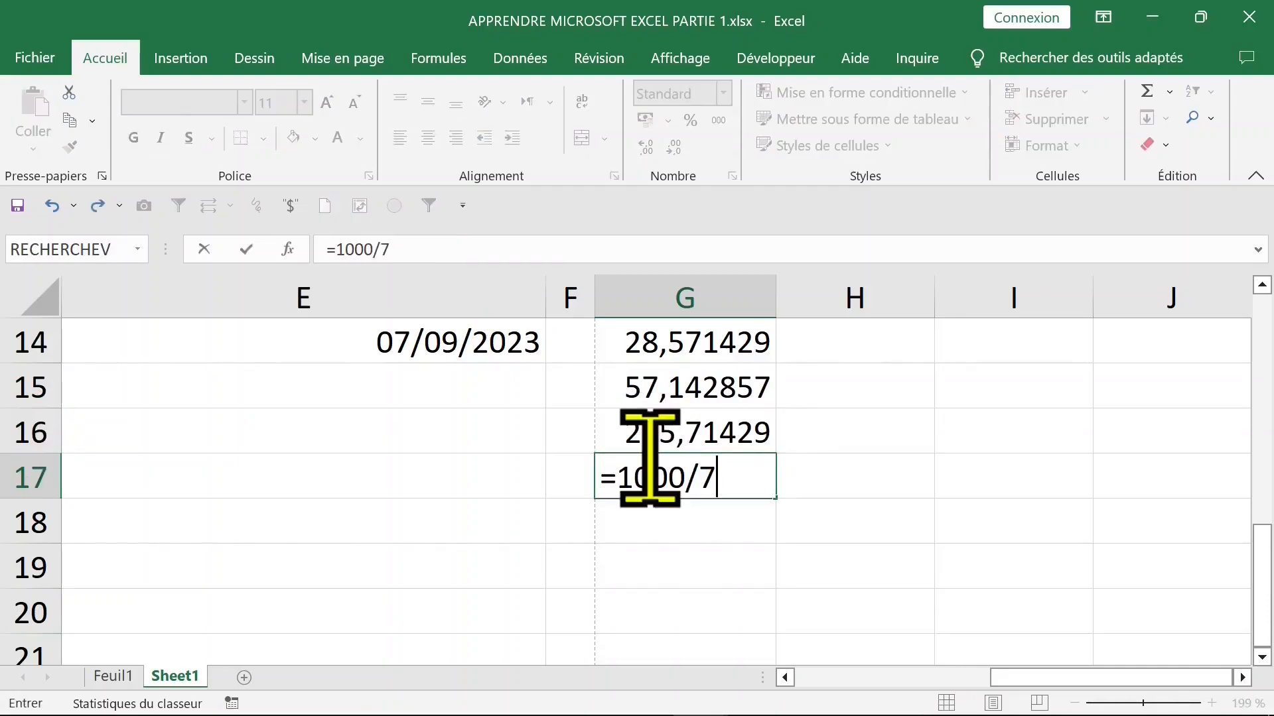
click(855, 342)
Step: Toggle the ribbon between collapsed and expanded several times, ending with it collapsed
double_click(103, 54)
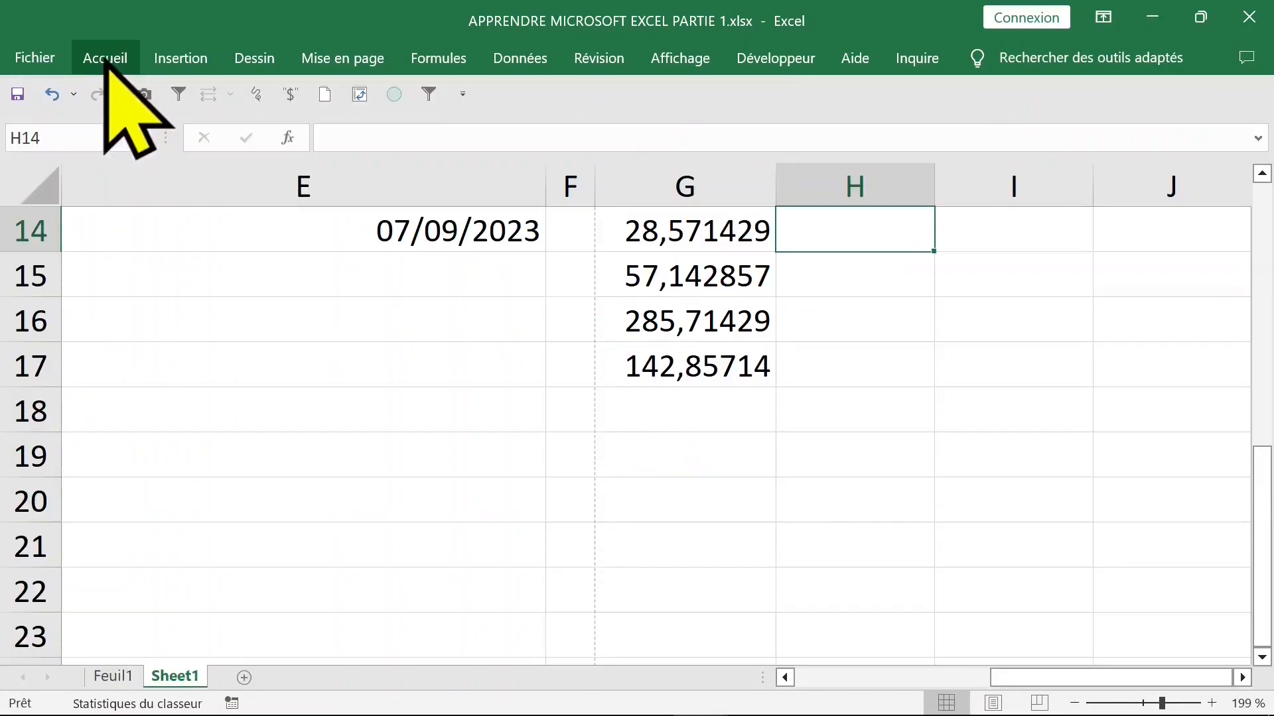
double_click(105, 58)
double_click(105, 57)
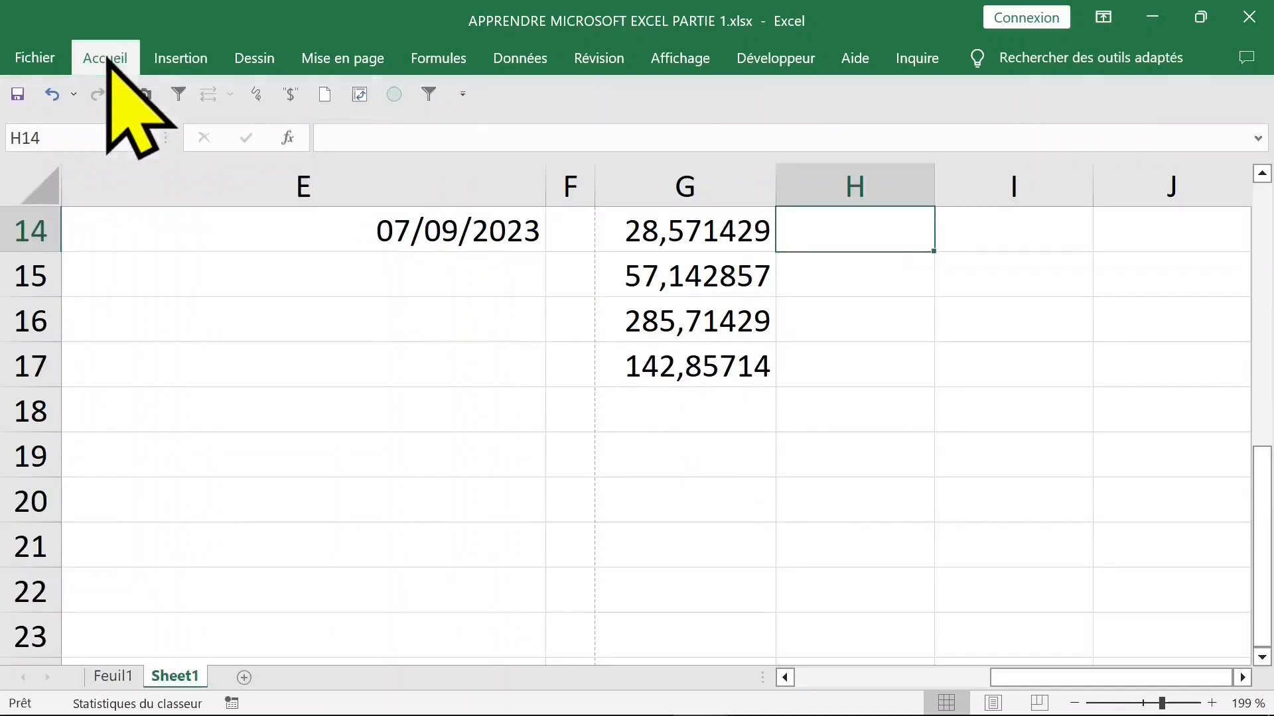
double_click(105, 57)
double_click(105, 57)
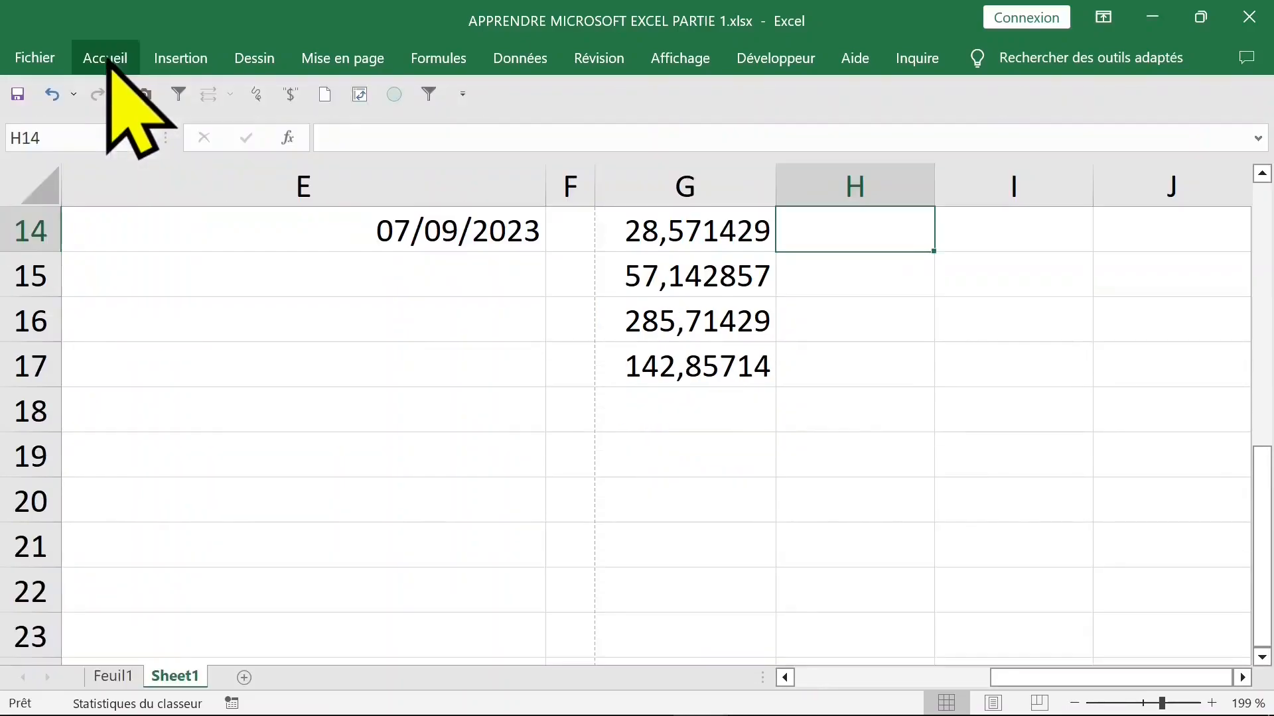
double_click(104, 57)
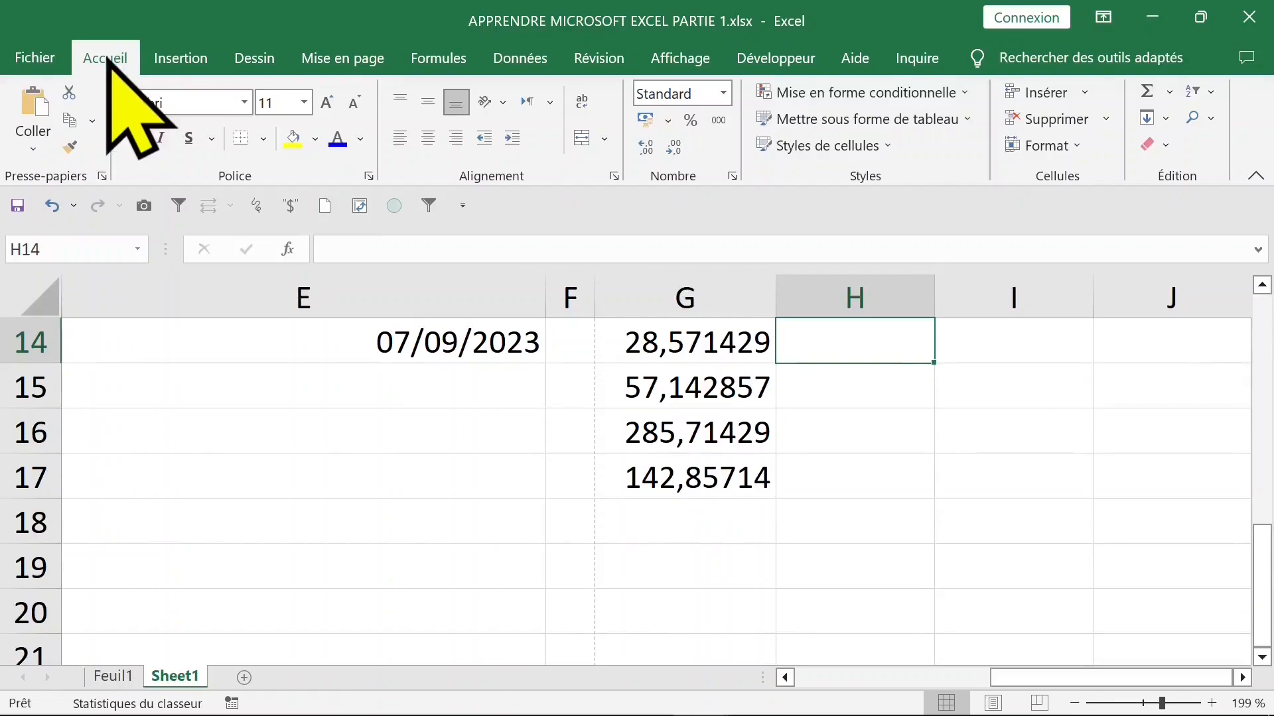
double_click(104, 57)
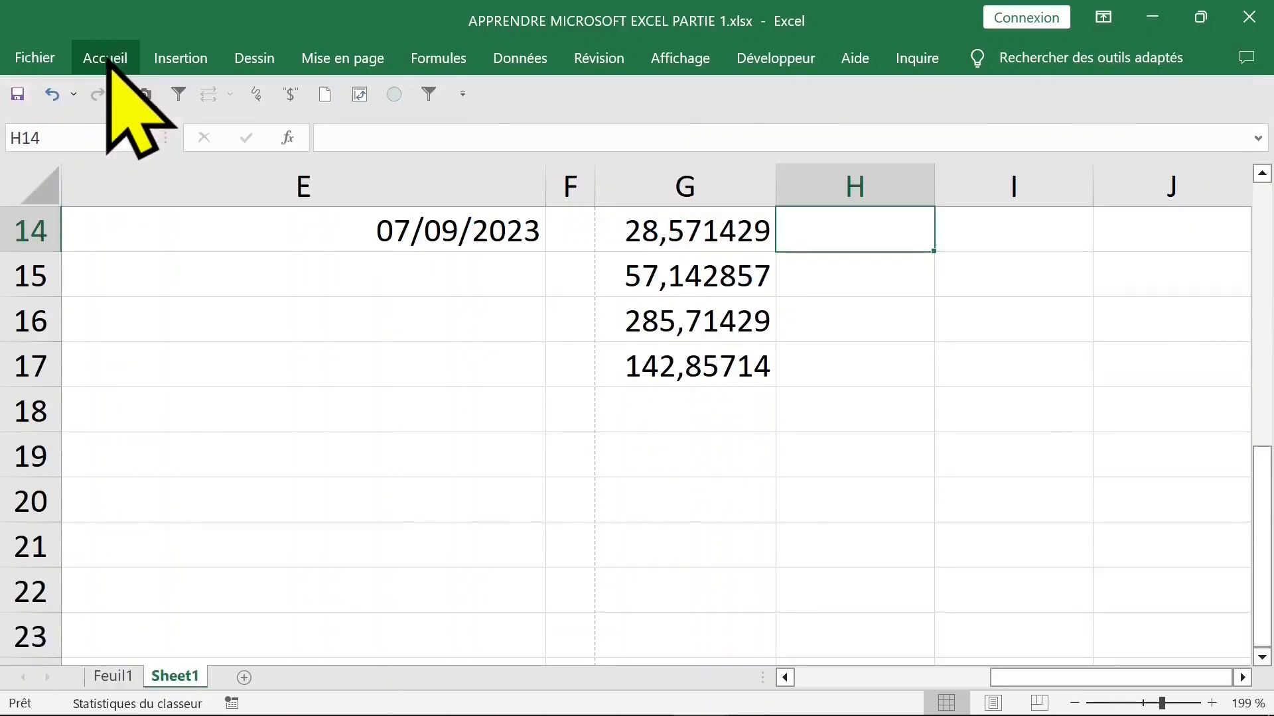
Step: Examine the division formulas in cells G14 to G17 one by one and as a selected range
click(865, 282)
click(853, 236)
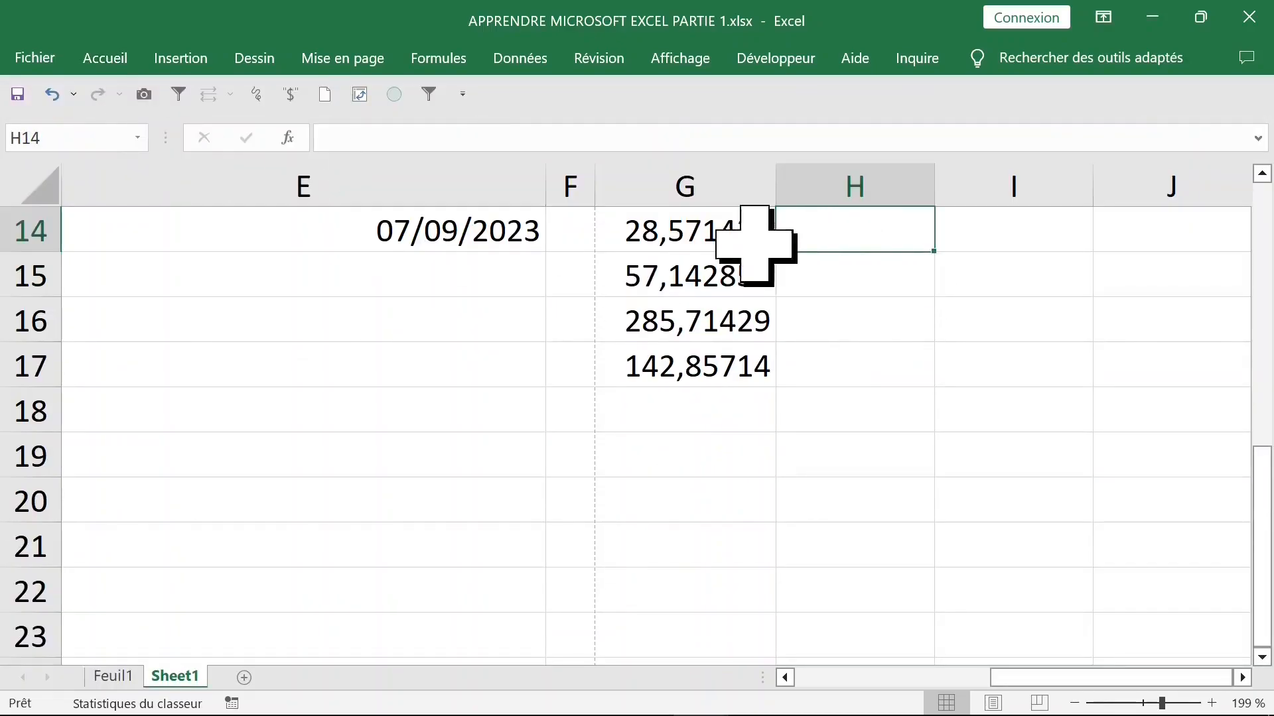
click(739, 233)
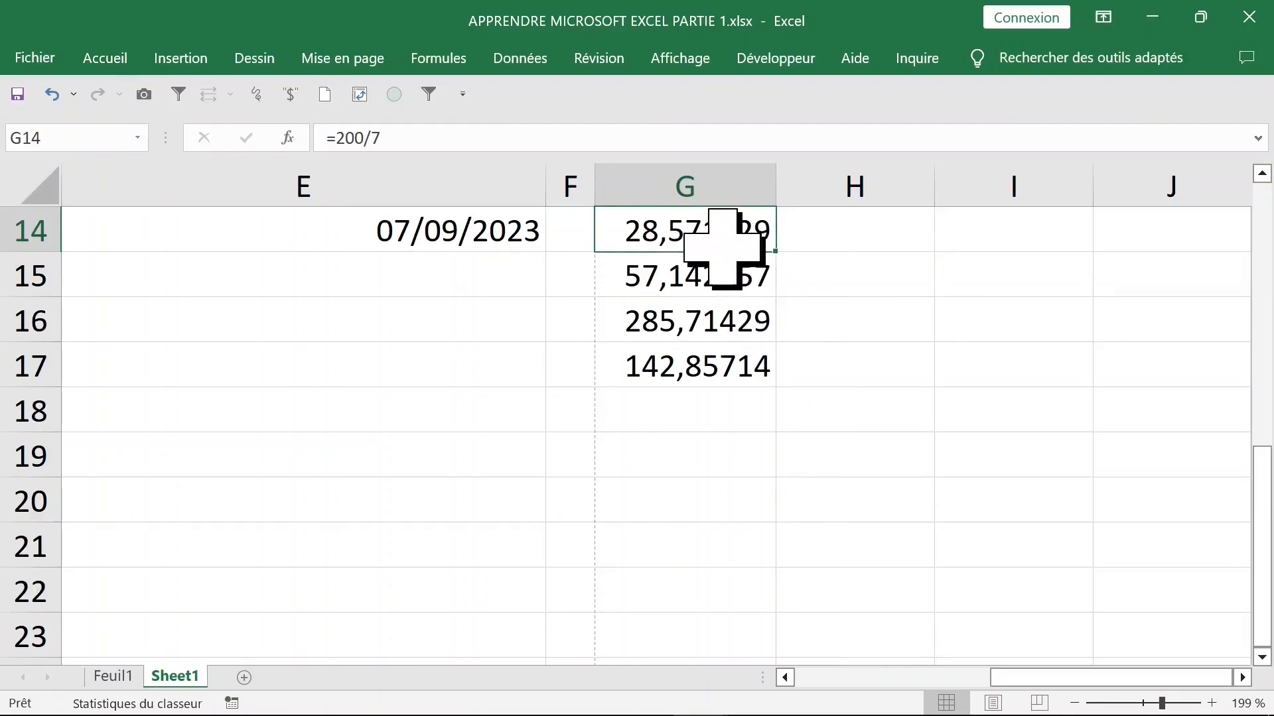
click(719, 269)
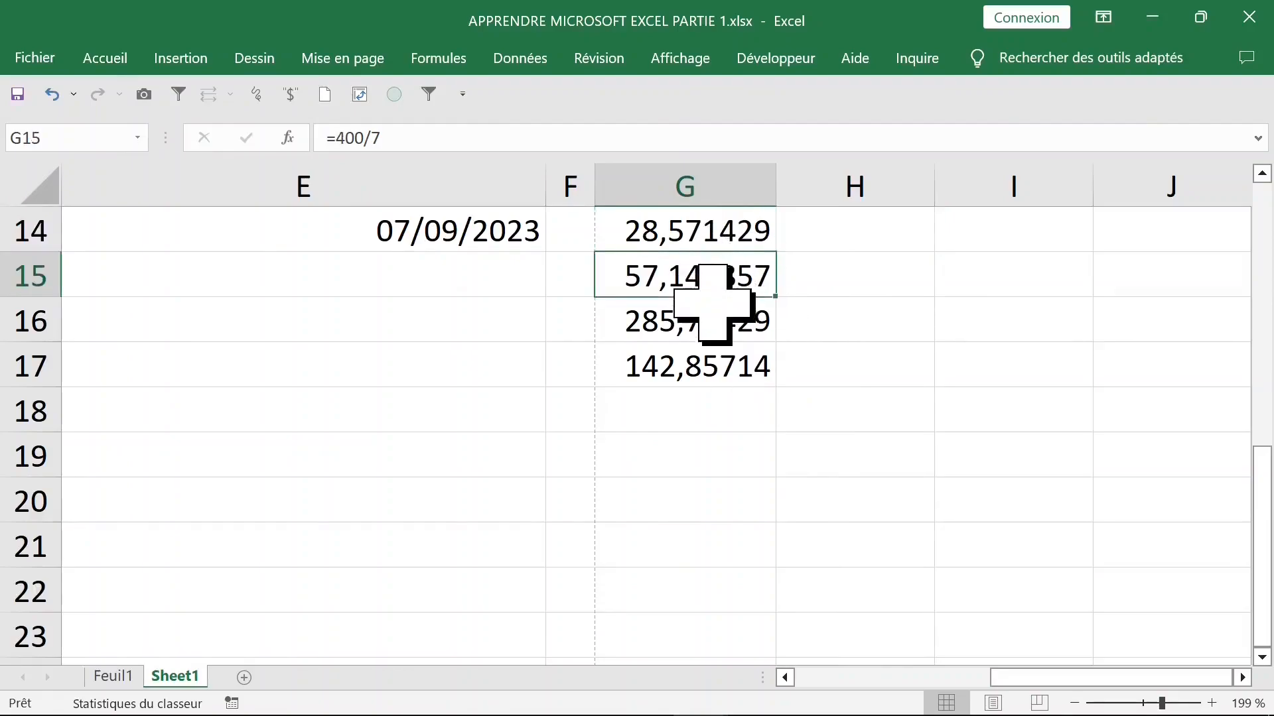
click(730, 328)
click(725, 360)
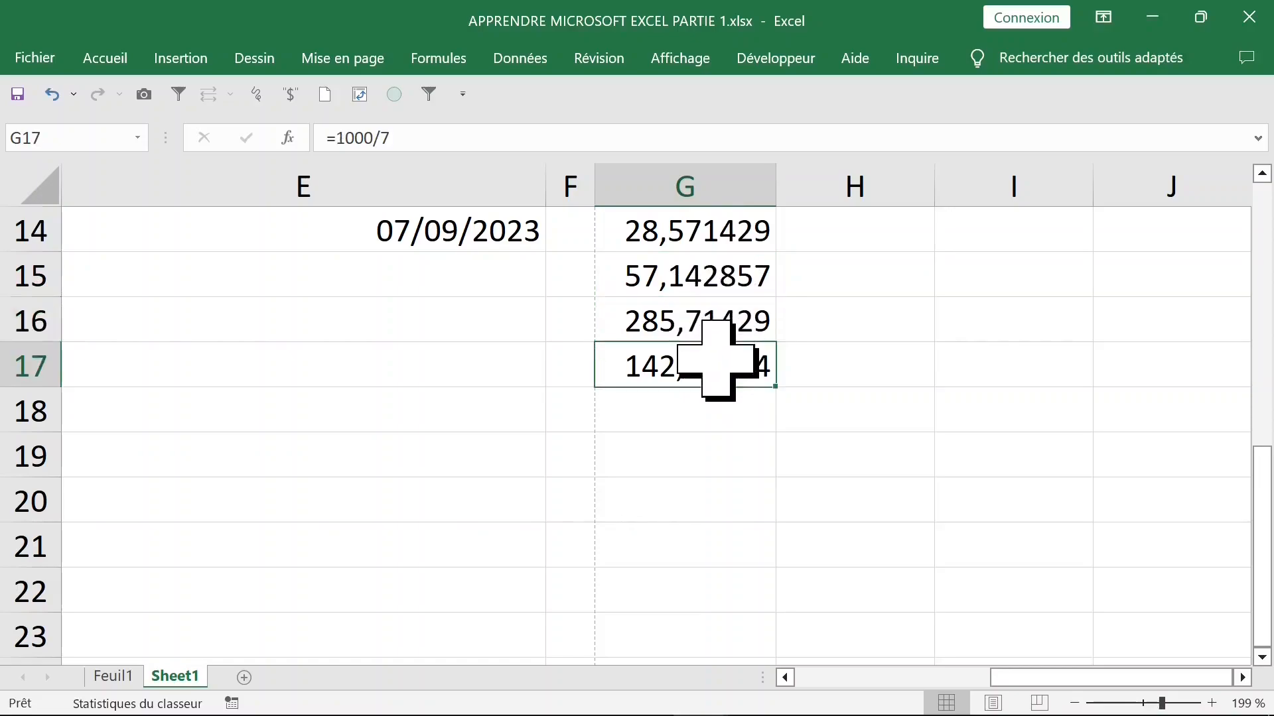
drag(708, 233, 708, 364)
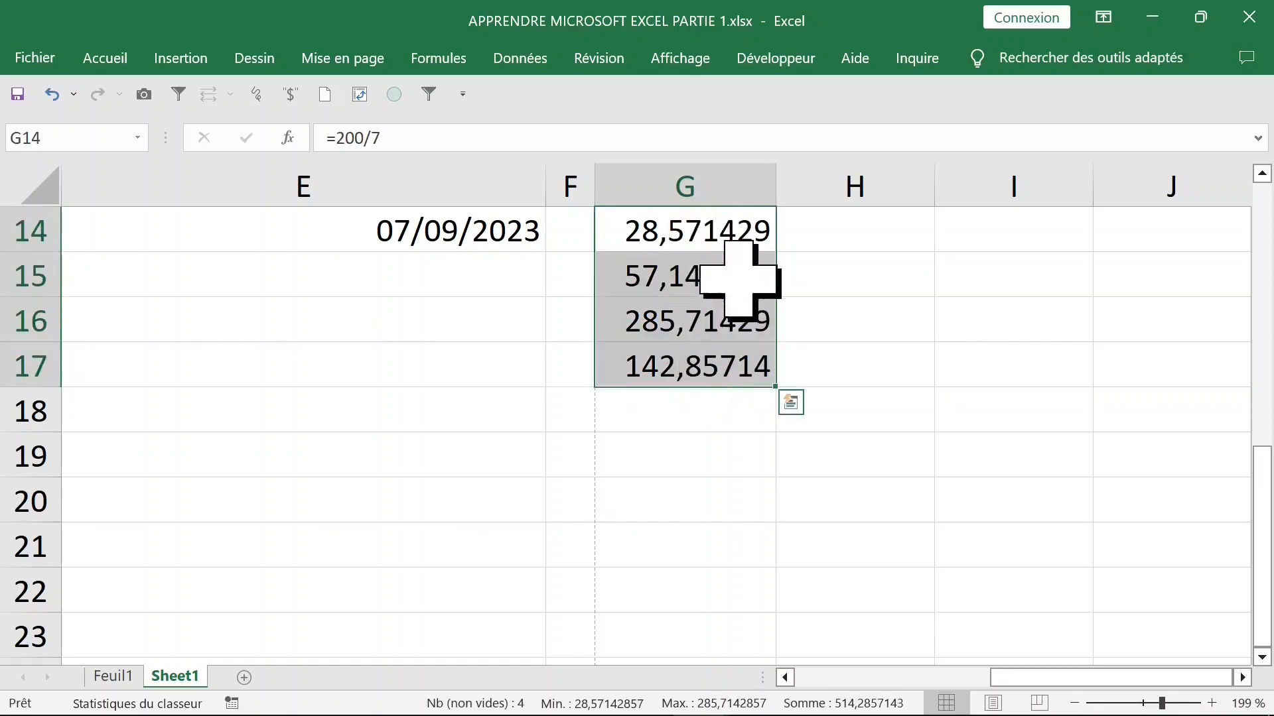
click(846, 238)
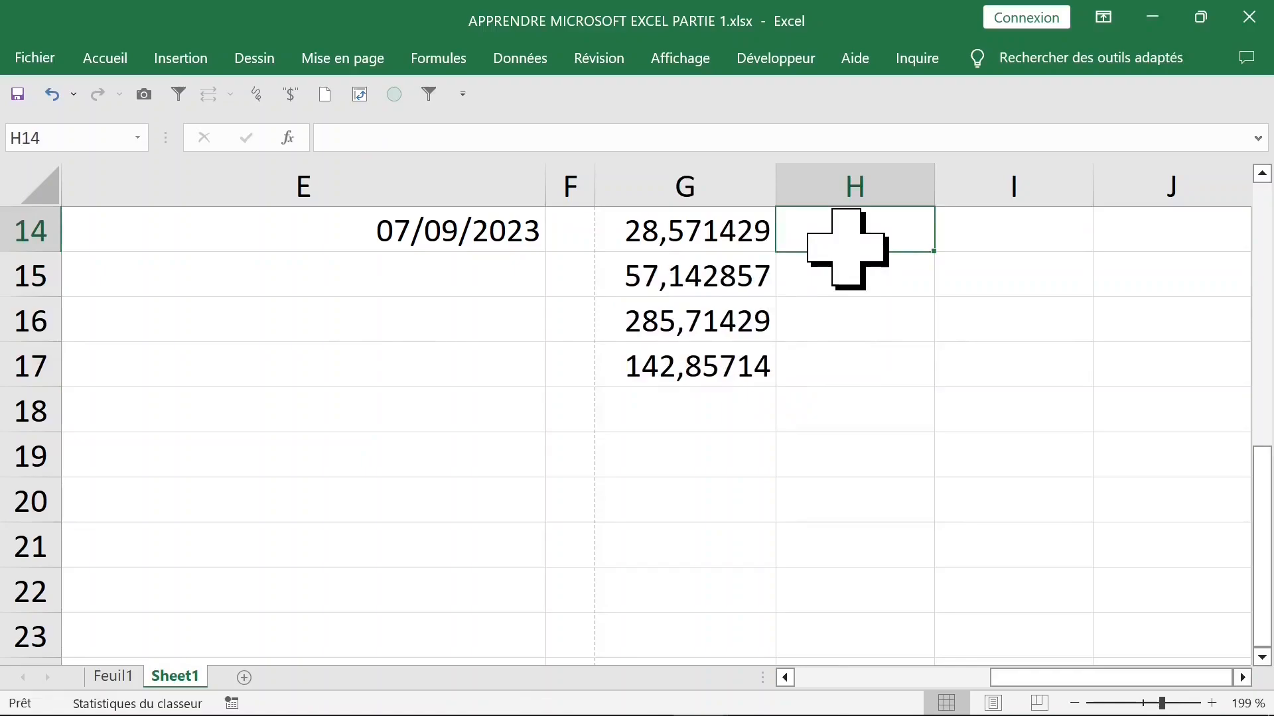
click(733, 242)
click(858, 242)
click(701, 238)
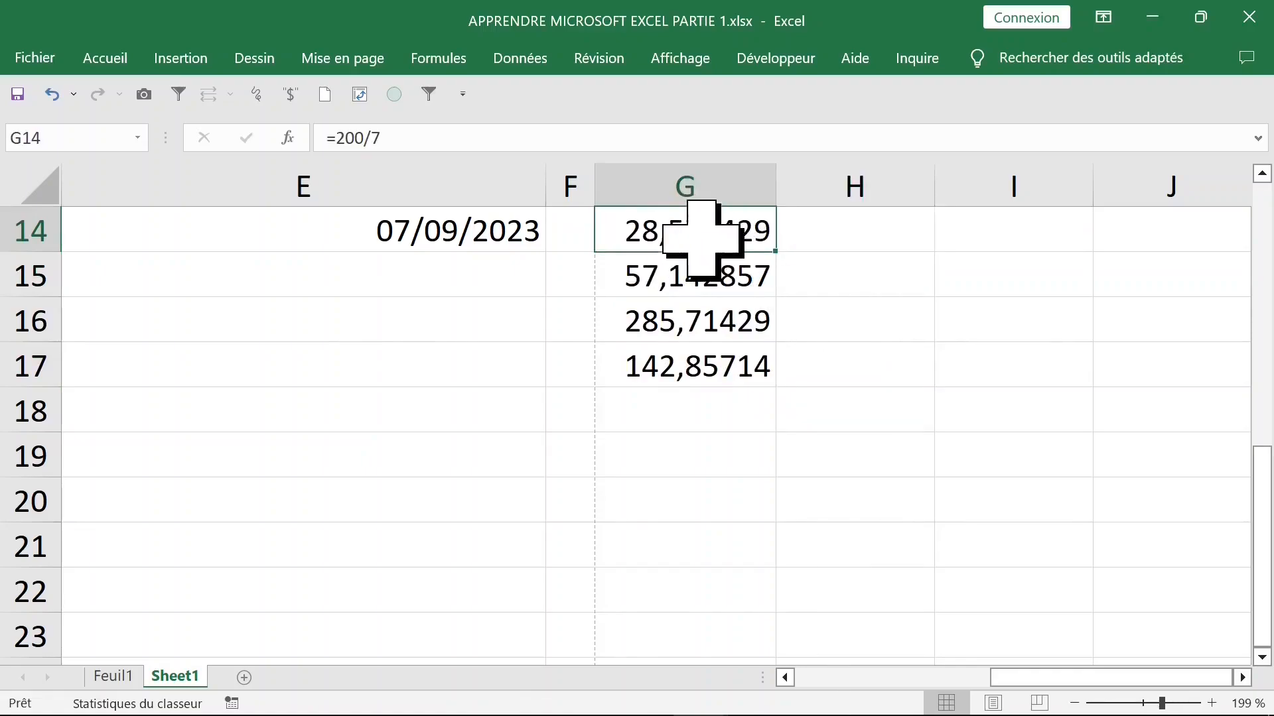
Step: Enter the dividends 200, 400, 2000 and 1000 in cells H14 to H17, checking each against its formula in column G
click(867, 239)
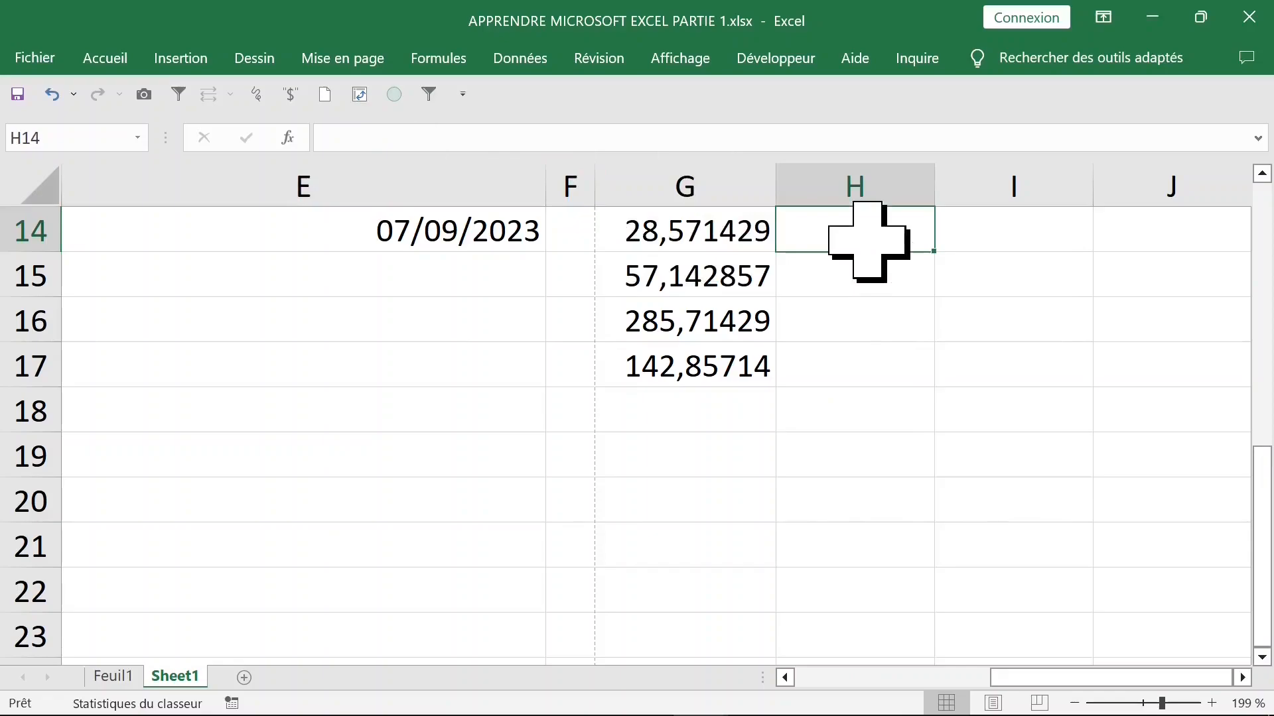
text(200)
click(715, 284)
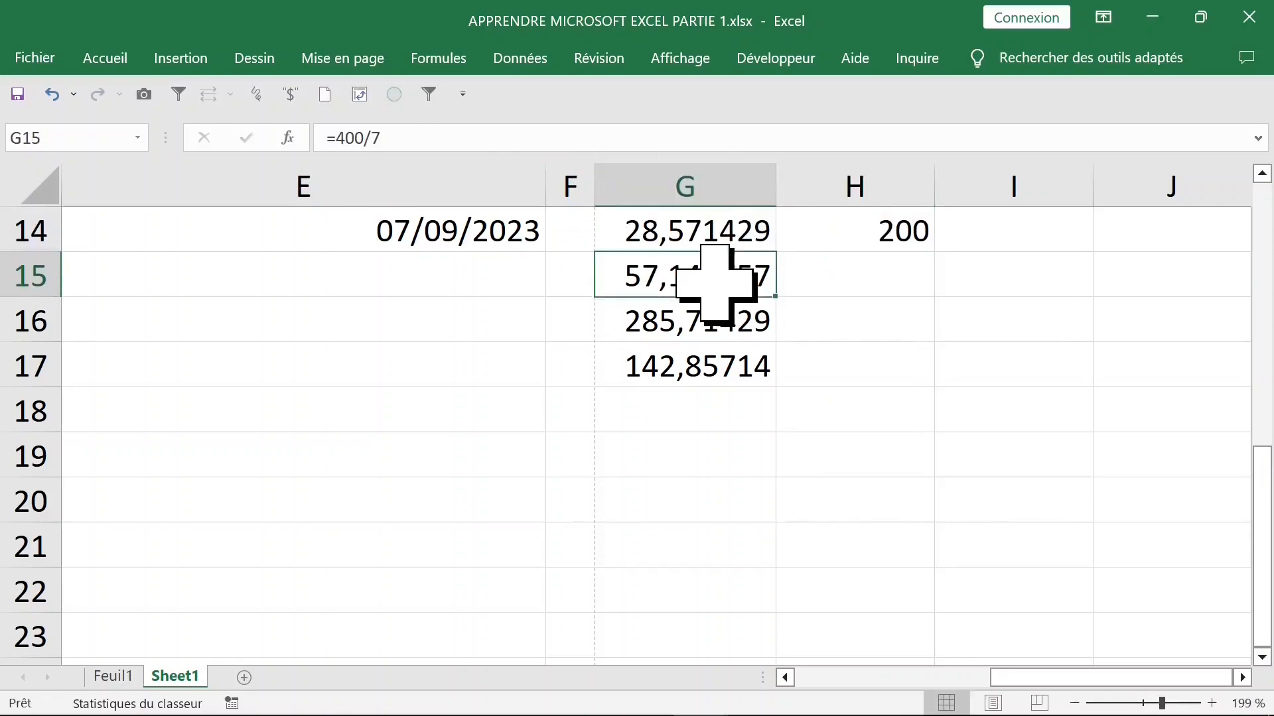
click(871, 284)
text(400)
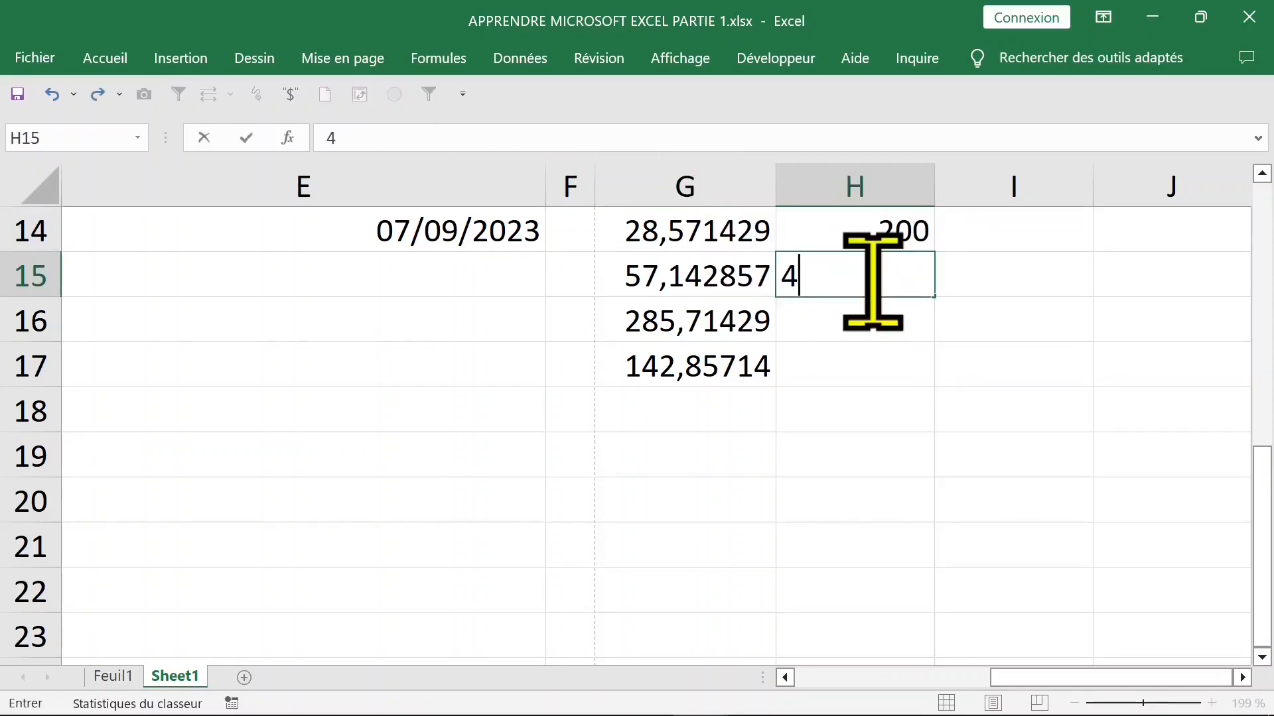
click(706, 326)
click(886, 319)
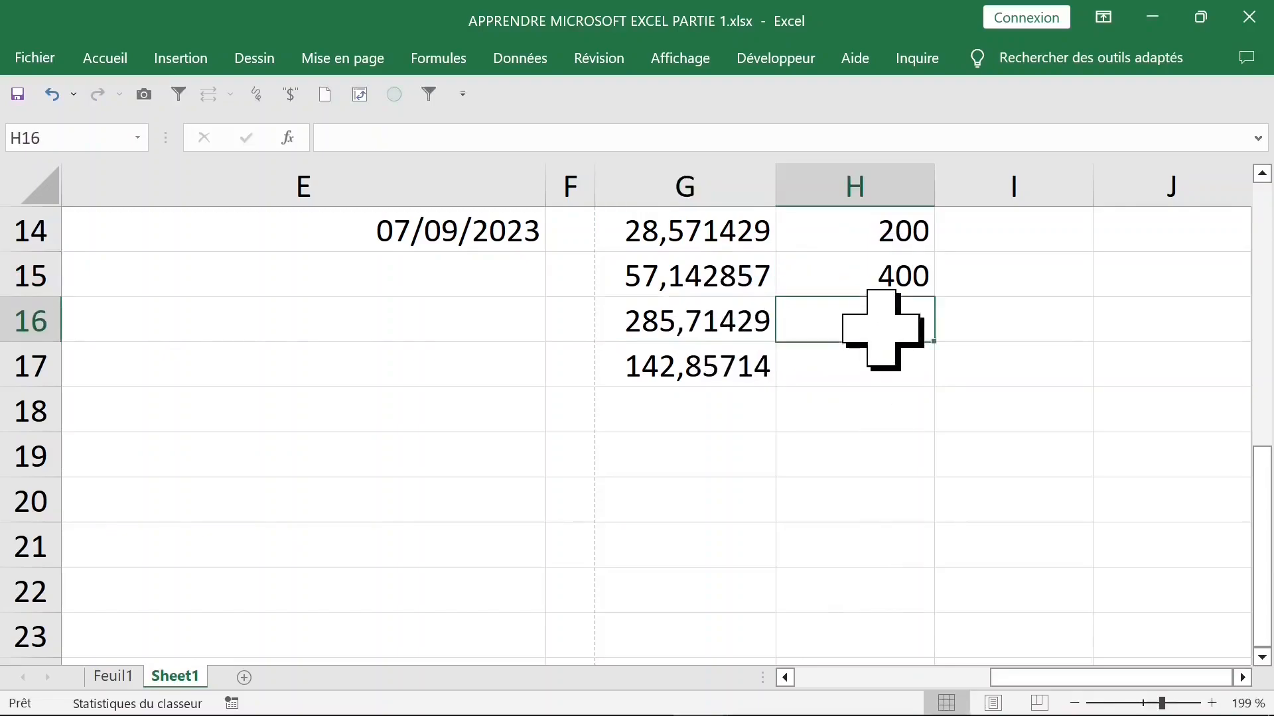
text(2000)
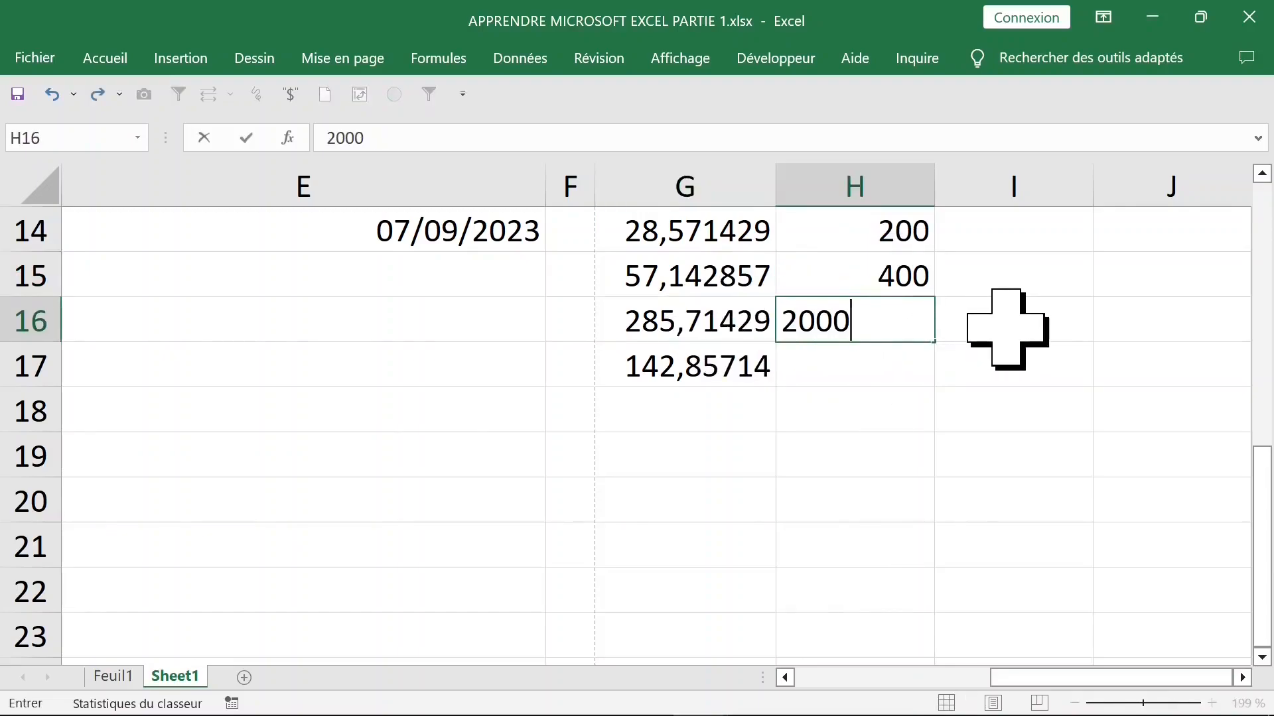
click(711, 372)
click(867, 370)
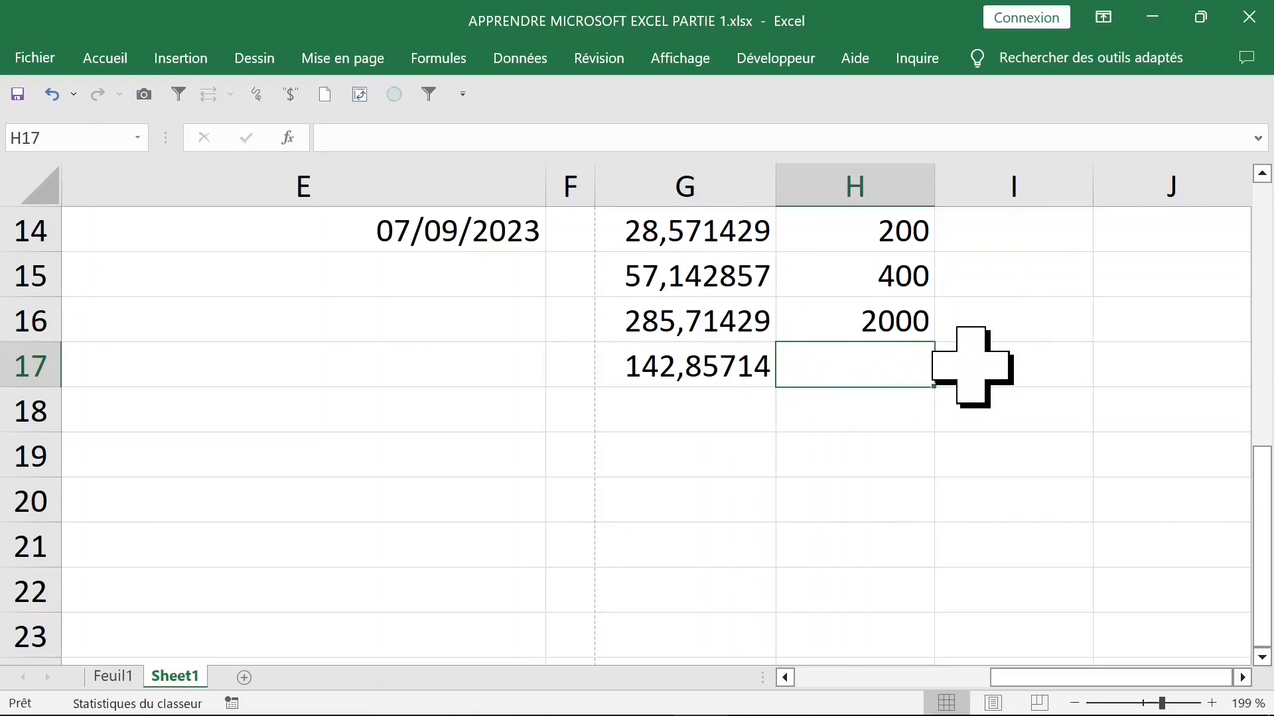
text(1000)
click(987, 381)
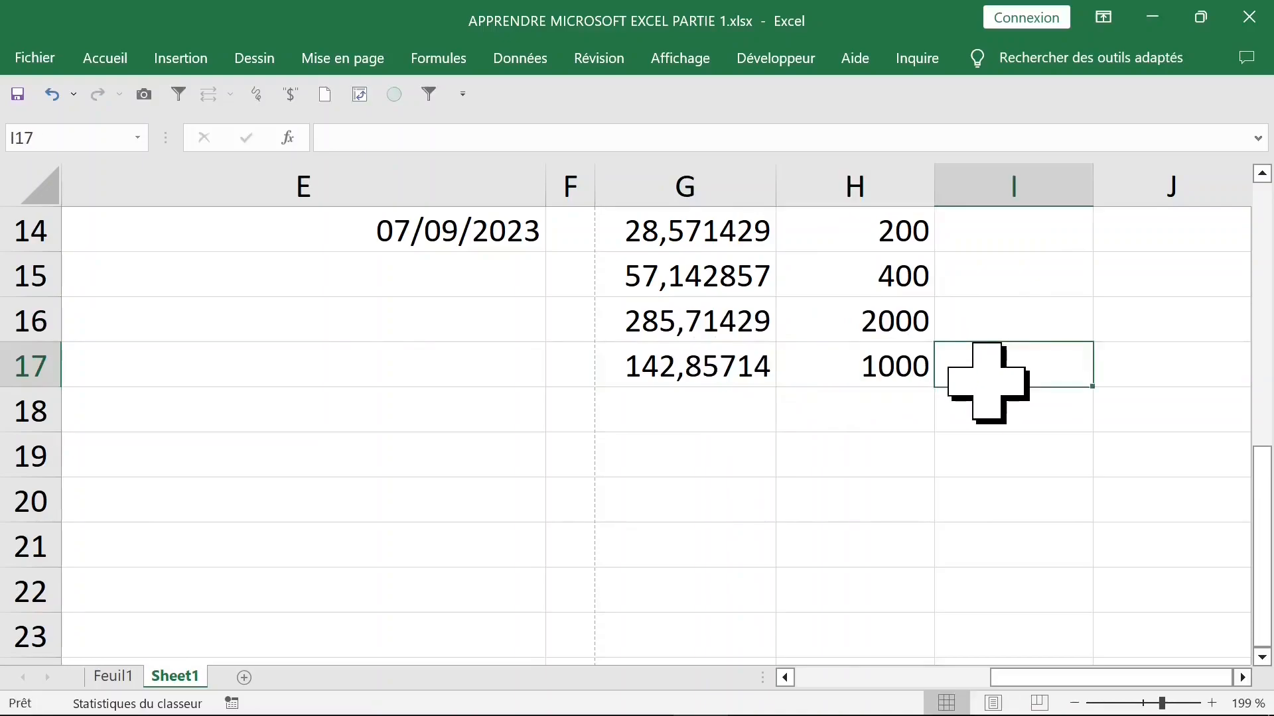
Step: Enter the formula =H14/7 in cell I14, beside the dividends listed in H14 to H17
scroll(962, 358, up, 1)
drag(904, 284, 912, 408)
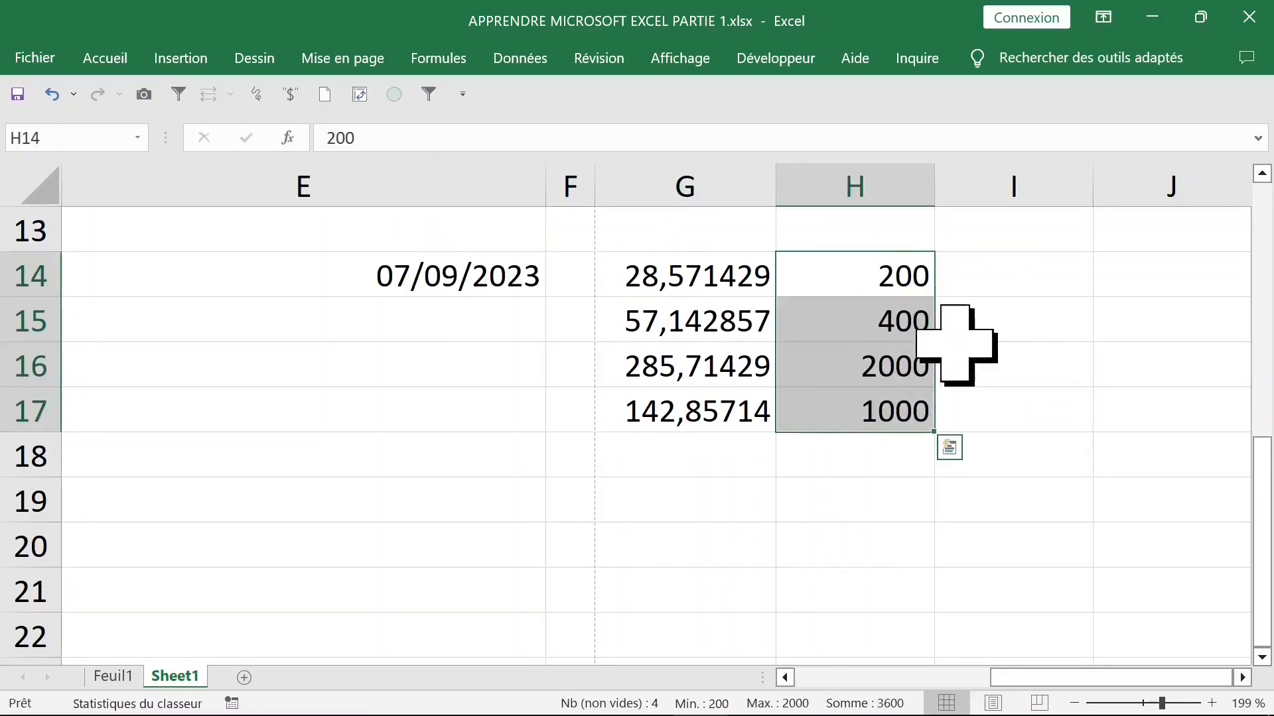
click(1056, 280)
text(=)
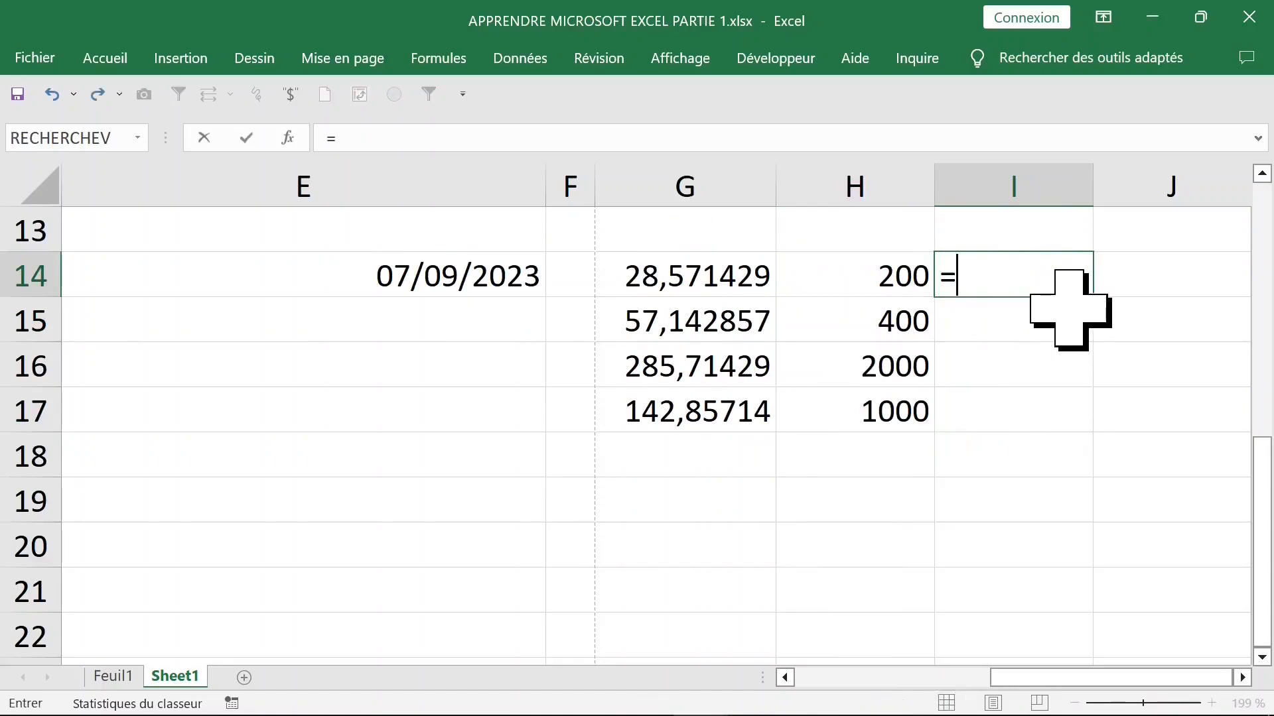
click(873, 278)
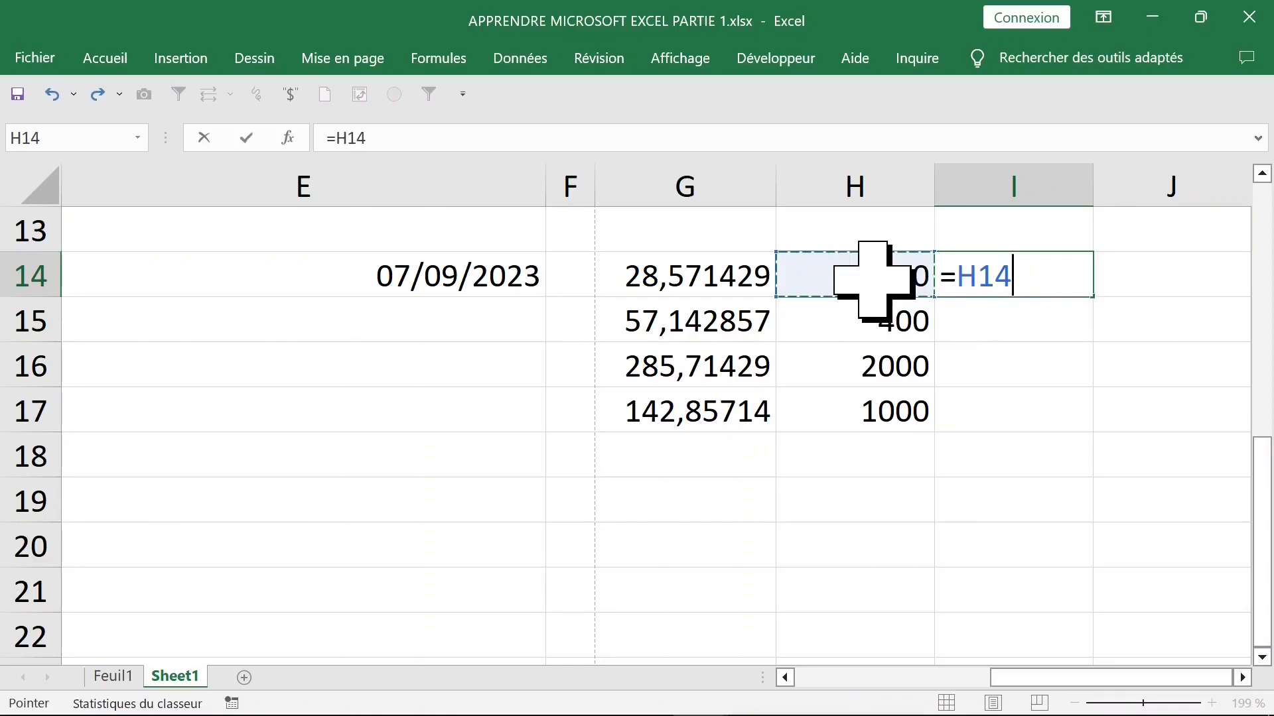
text(/)
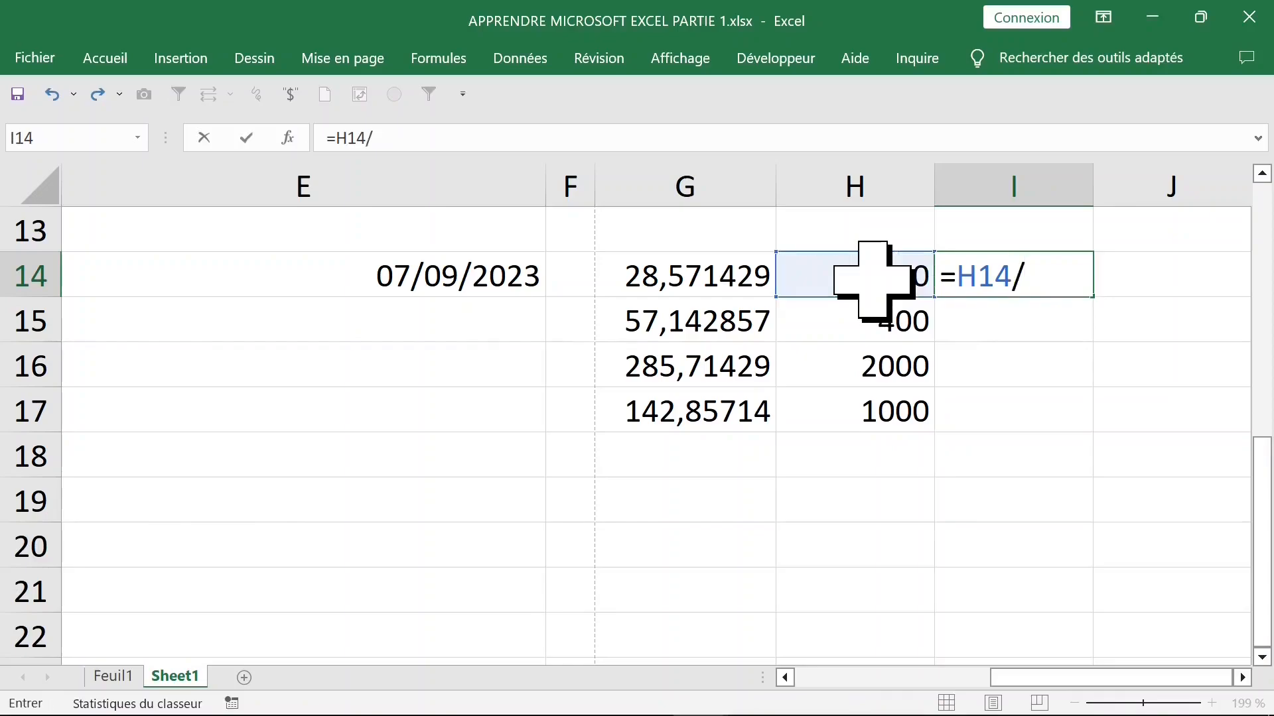
text(7)
key(Return)
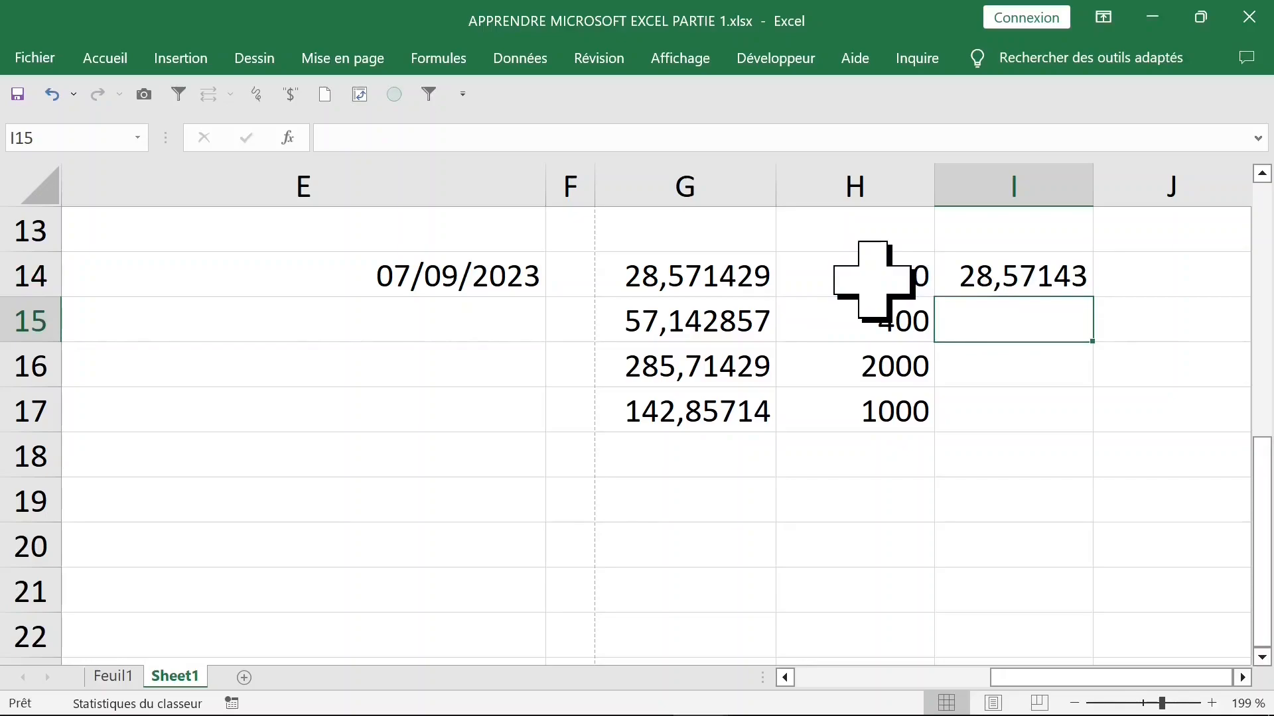
Step: Check the formula in I14, fill it down to I17, and undo the fill
click(796, 279)
click(1023, 278)
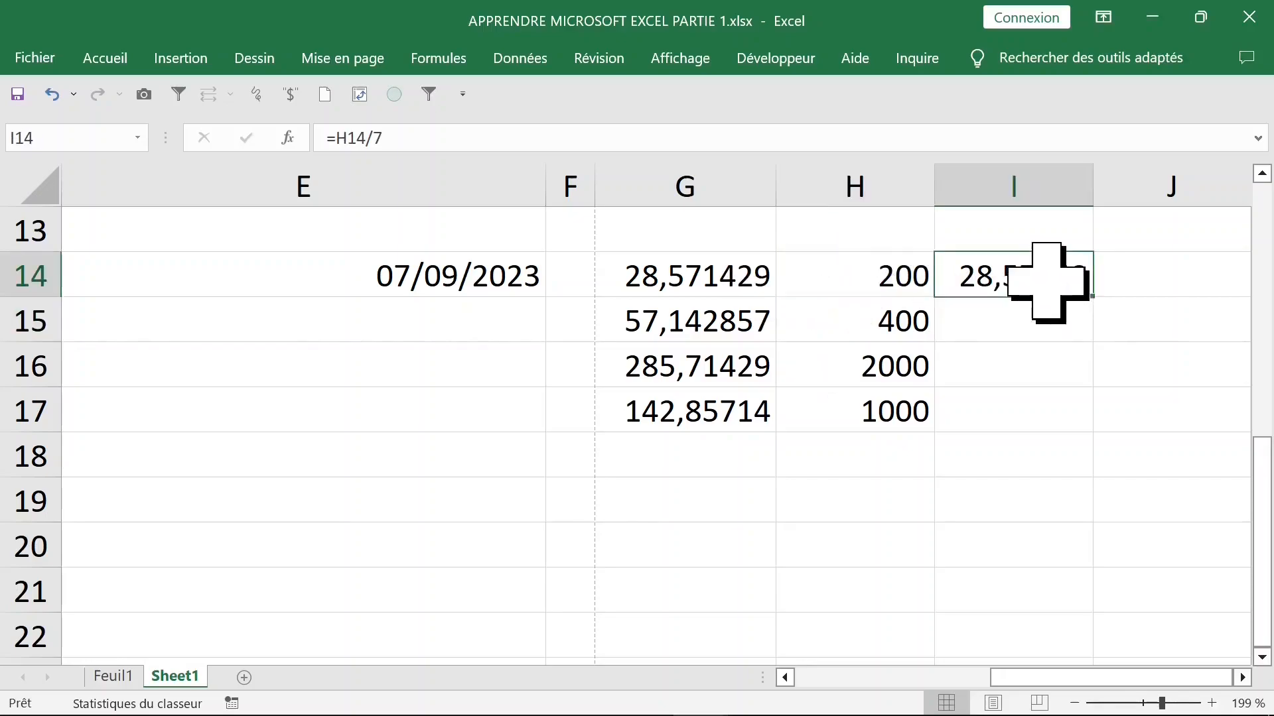
click(1043, 323)
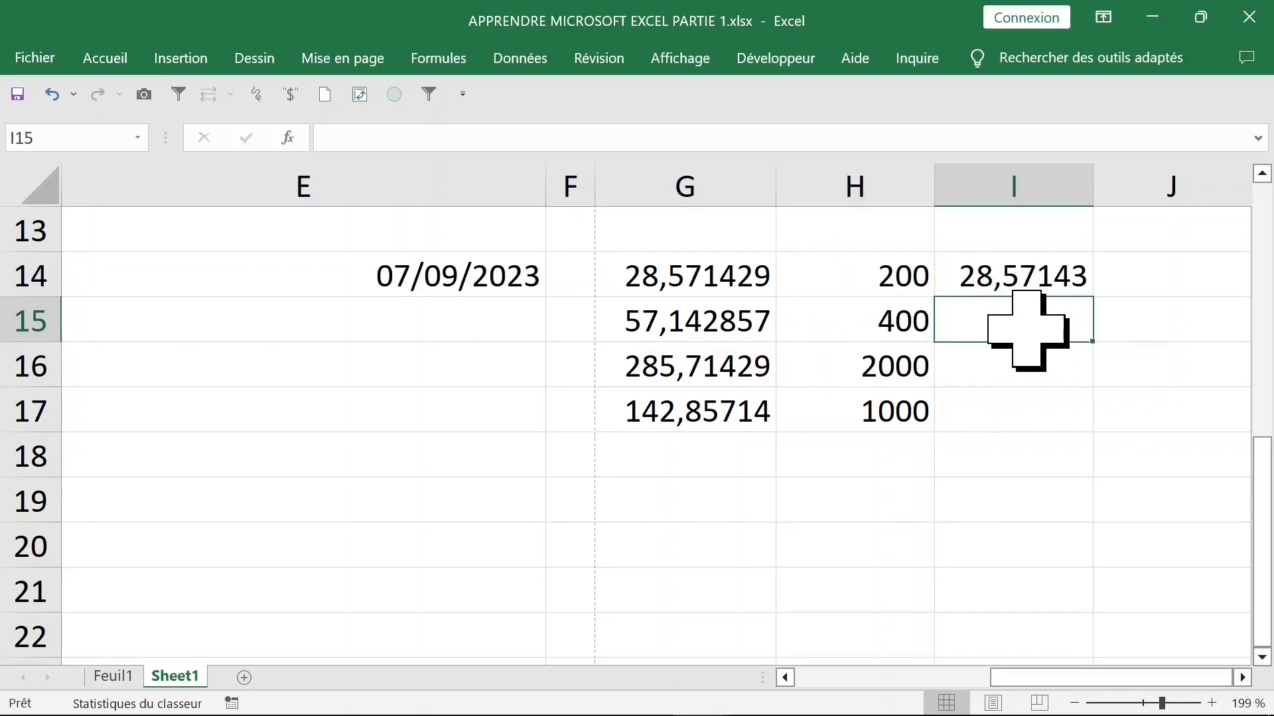
drag(1029, 332, 1020, 415)
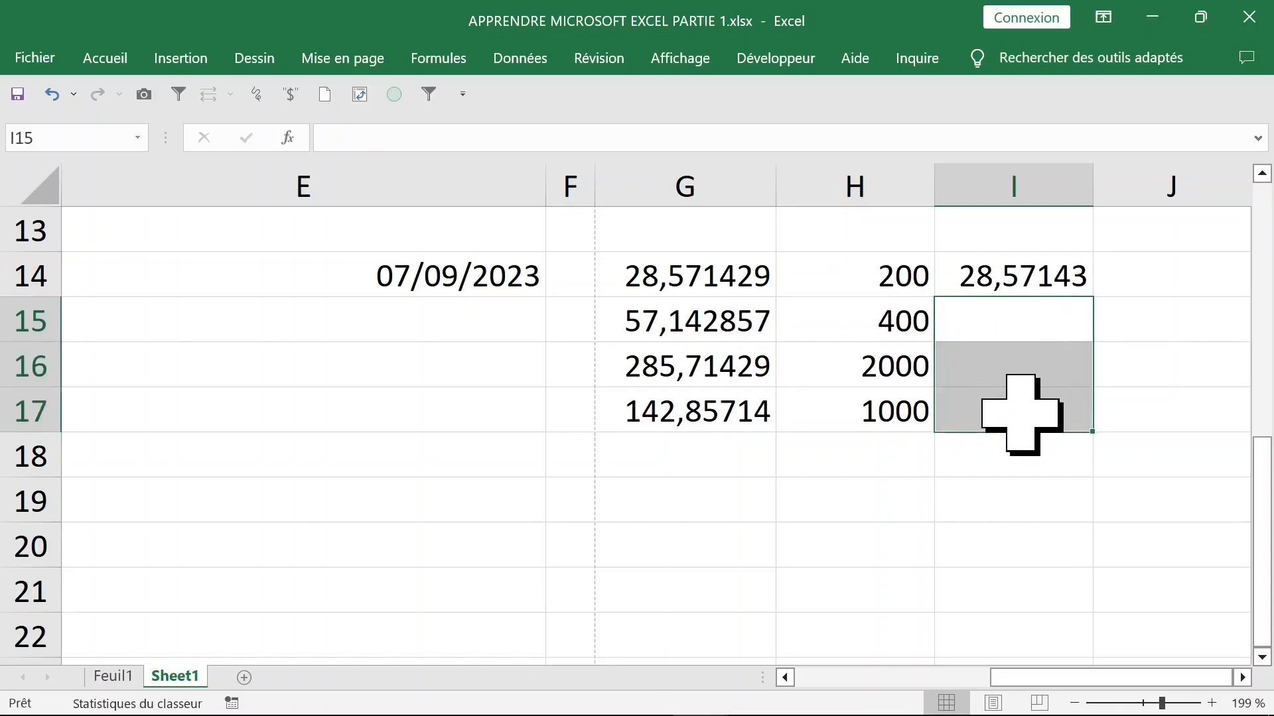
click(1029, 321)
click(1052, 279)
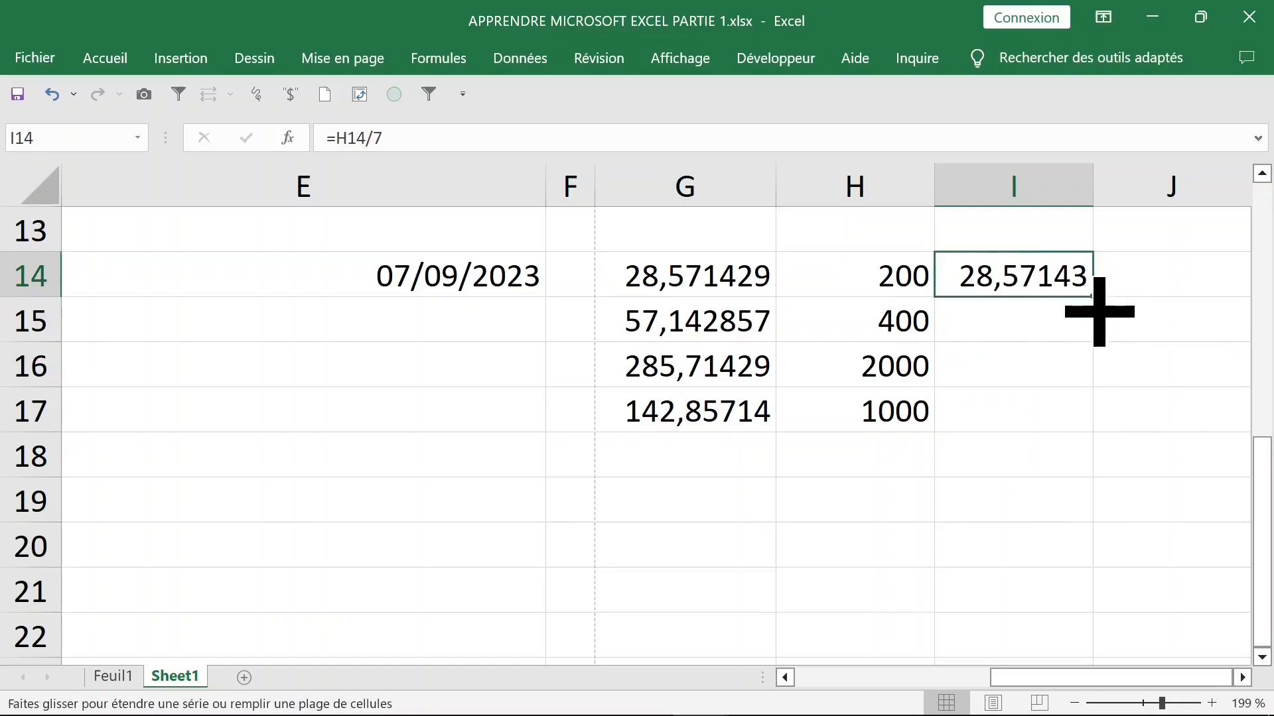
drag(1095, 321, 1094, 420)
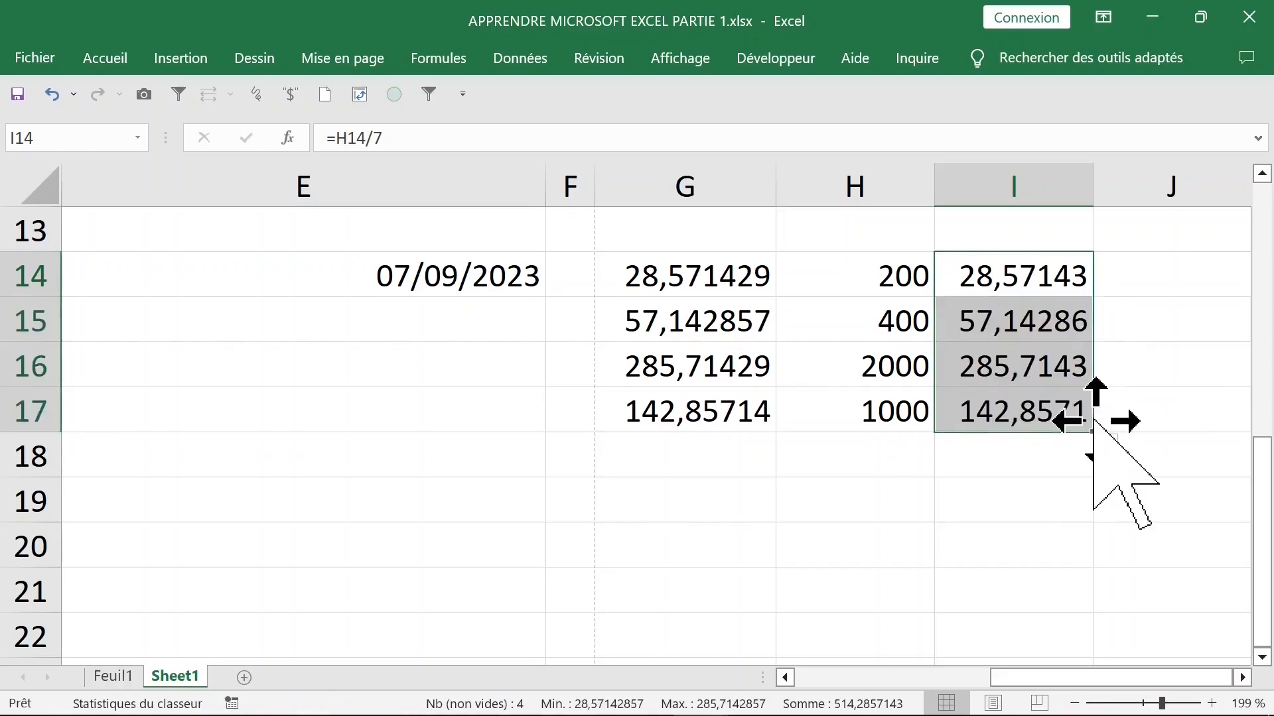
key(ctrl+z)
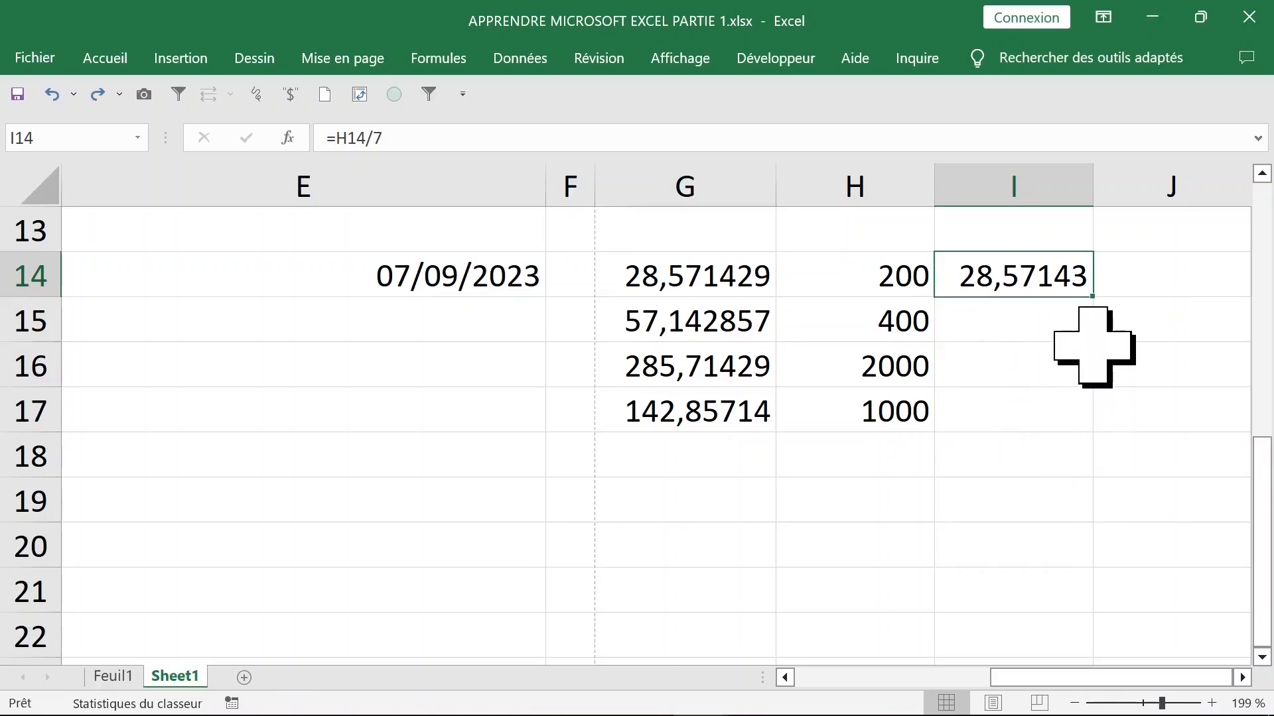
Step: Fill the formula in I14 down to I17 automatically and autofit the width of column H
double_click(1100, 300)
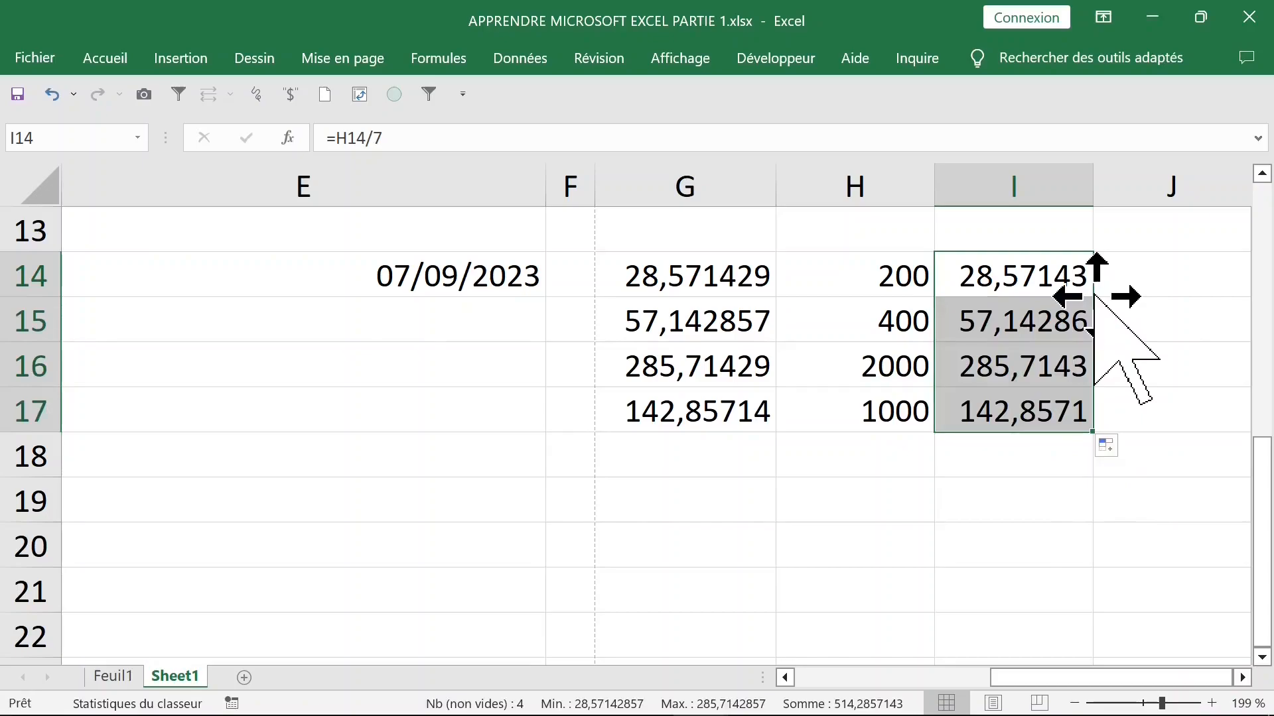
drag(938, 189, 938, 189)
double_click(938, 189)
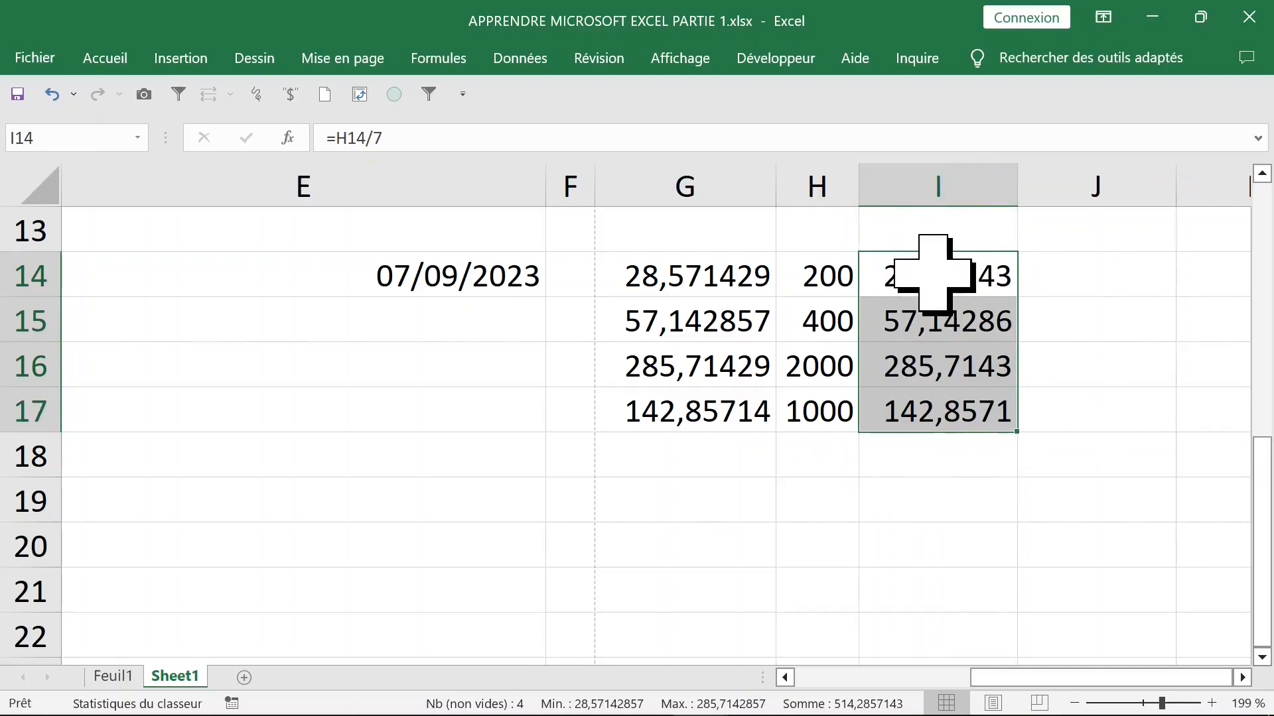
Step: Enter the dividend 6888 in cell H18 and fill the division formula from I17 to I18
click(941, 353)
click(806, 451)
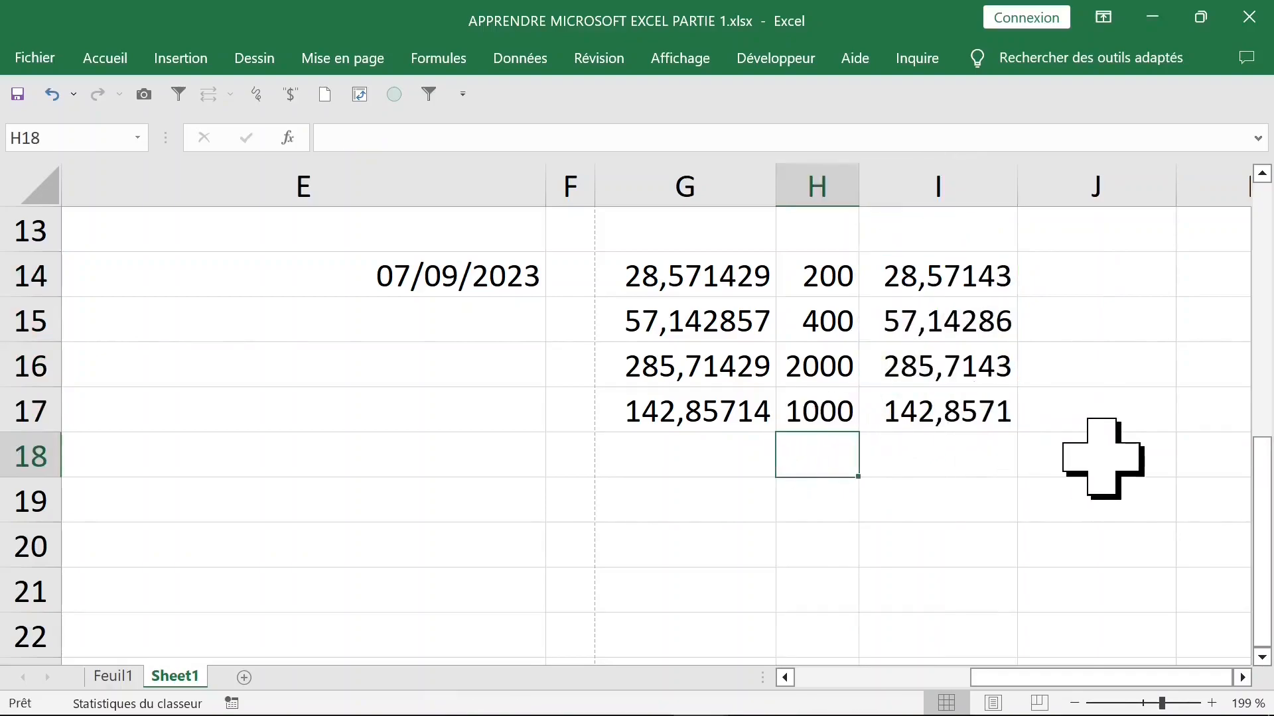
text(6888)
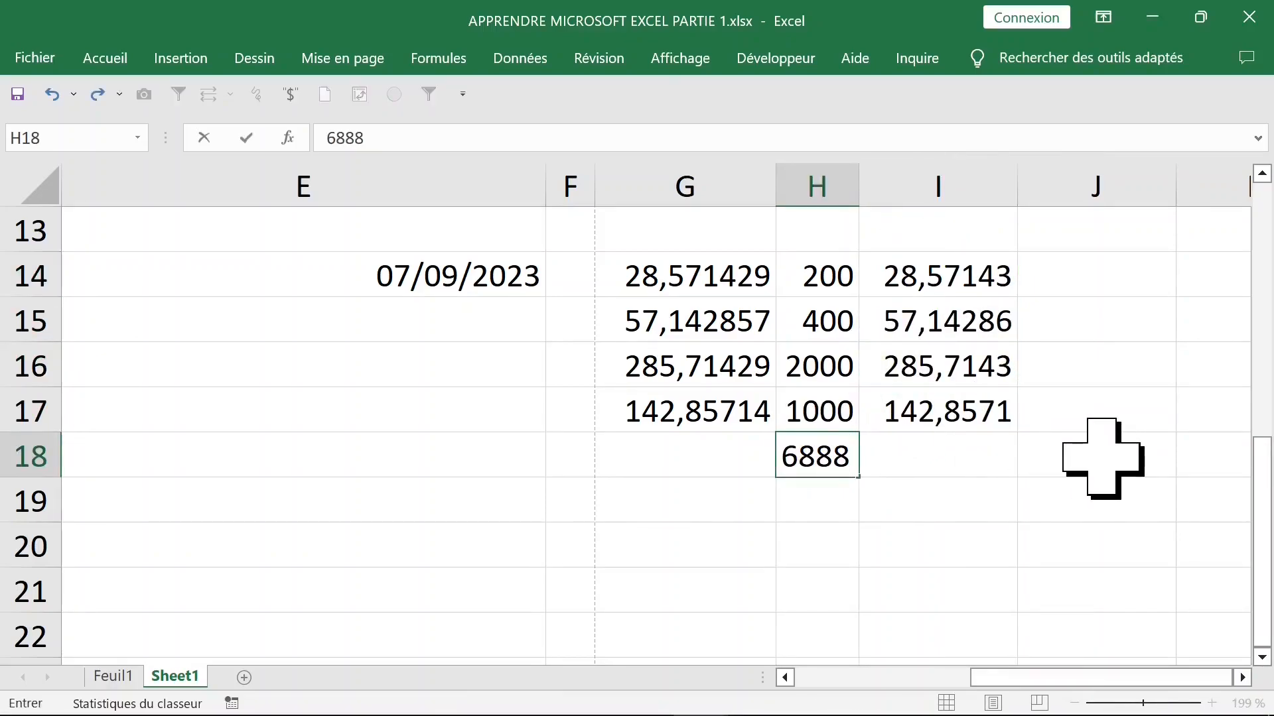
key(Return)
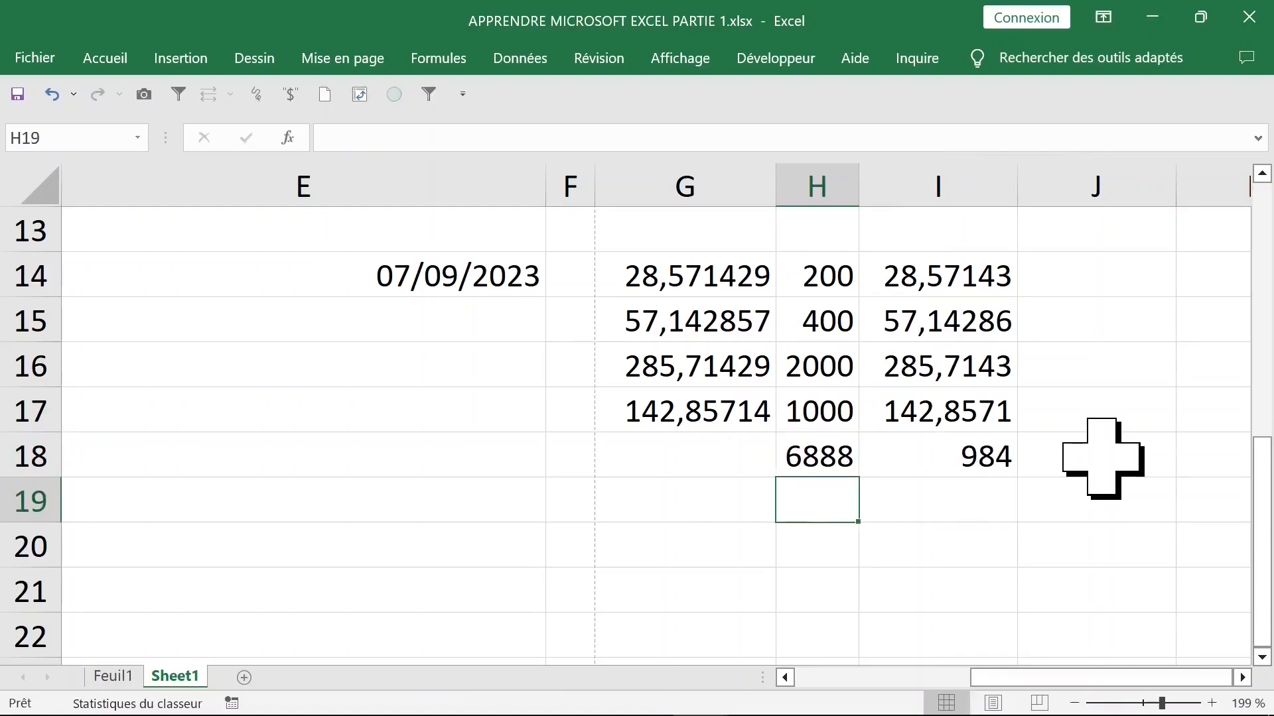
click(988, 452)
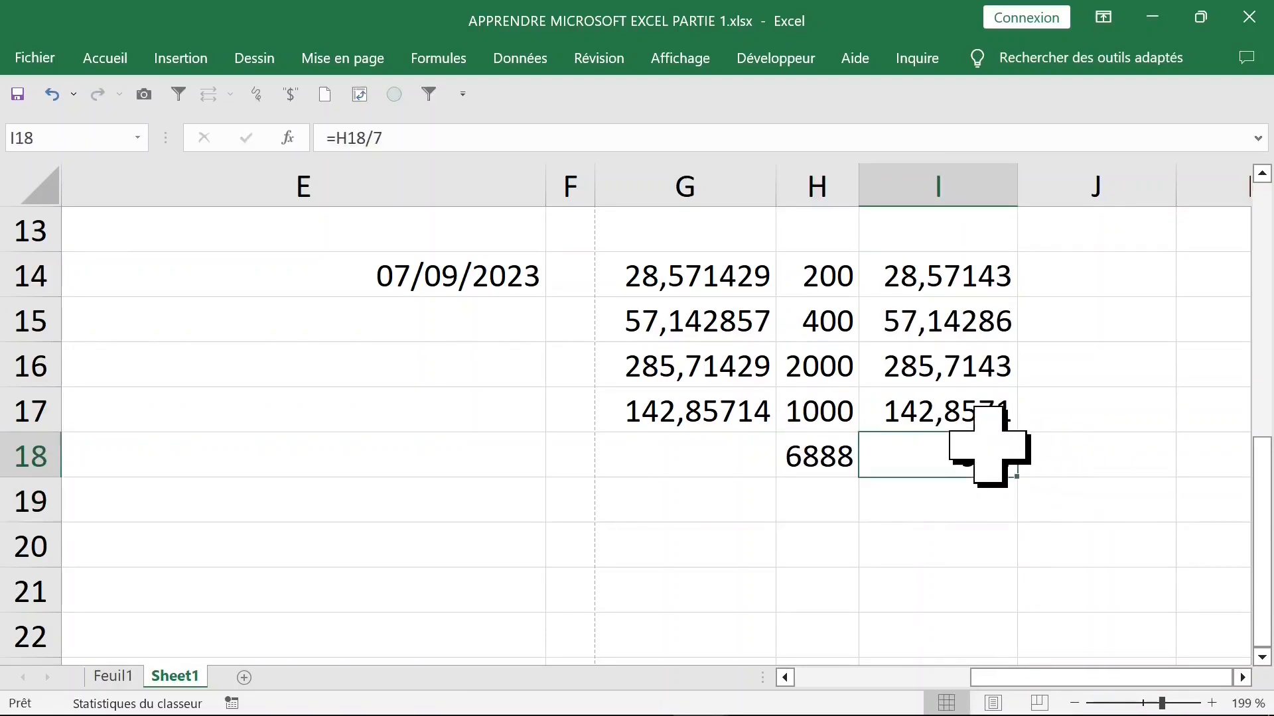
click(968, 412)
drag(1019, 434, 966, 463)
click(967, 464)
Step: Enter the formula =6888/7 in cell G18
click(721, 457)
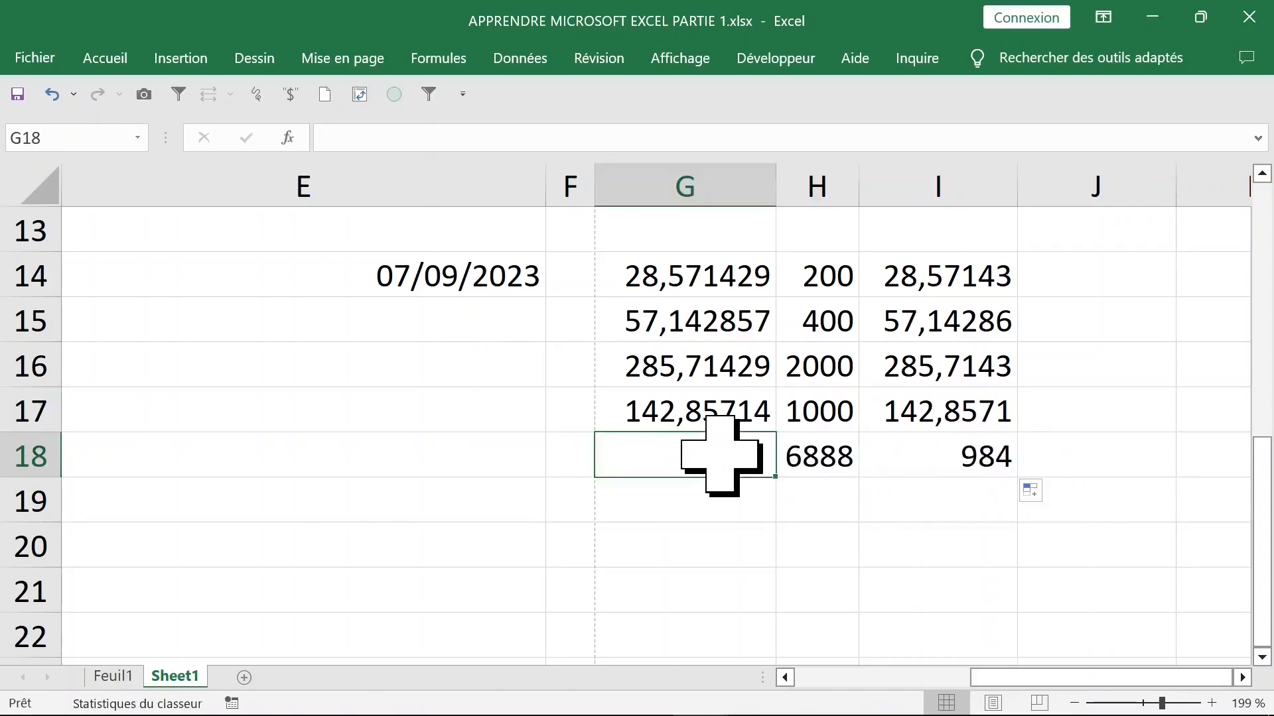
text(=)
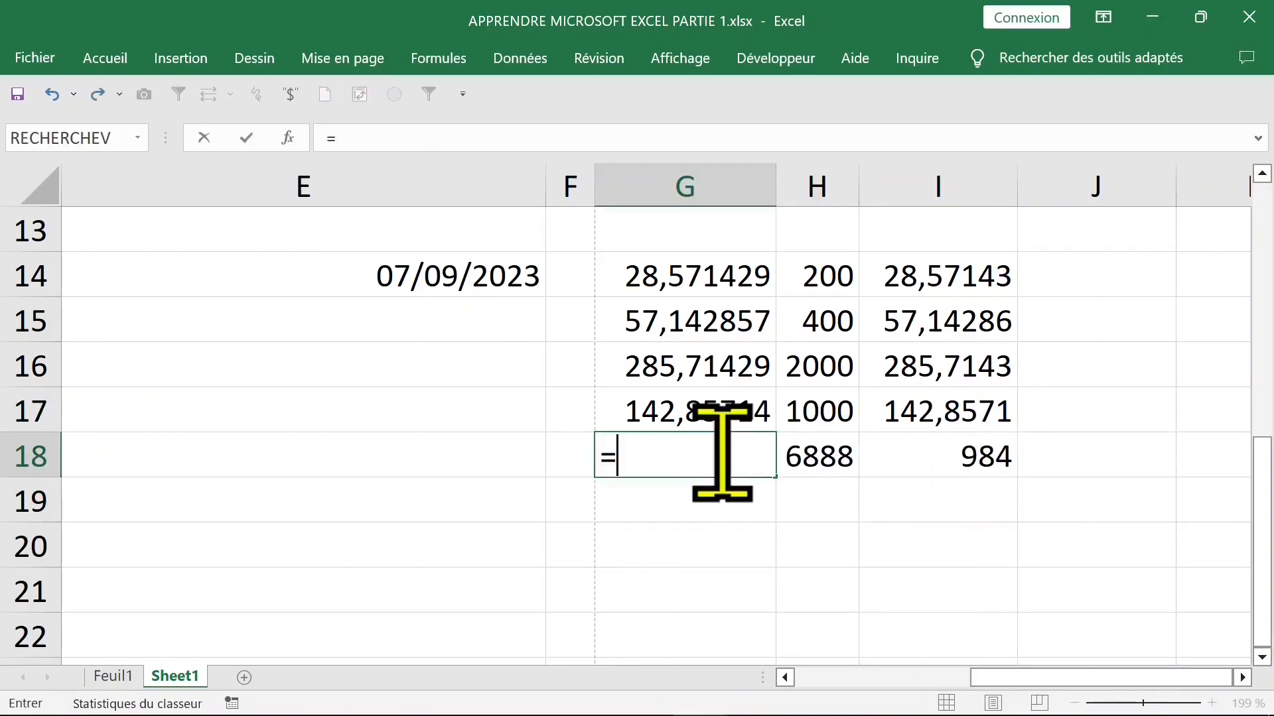
text(6888/7)
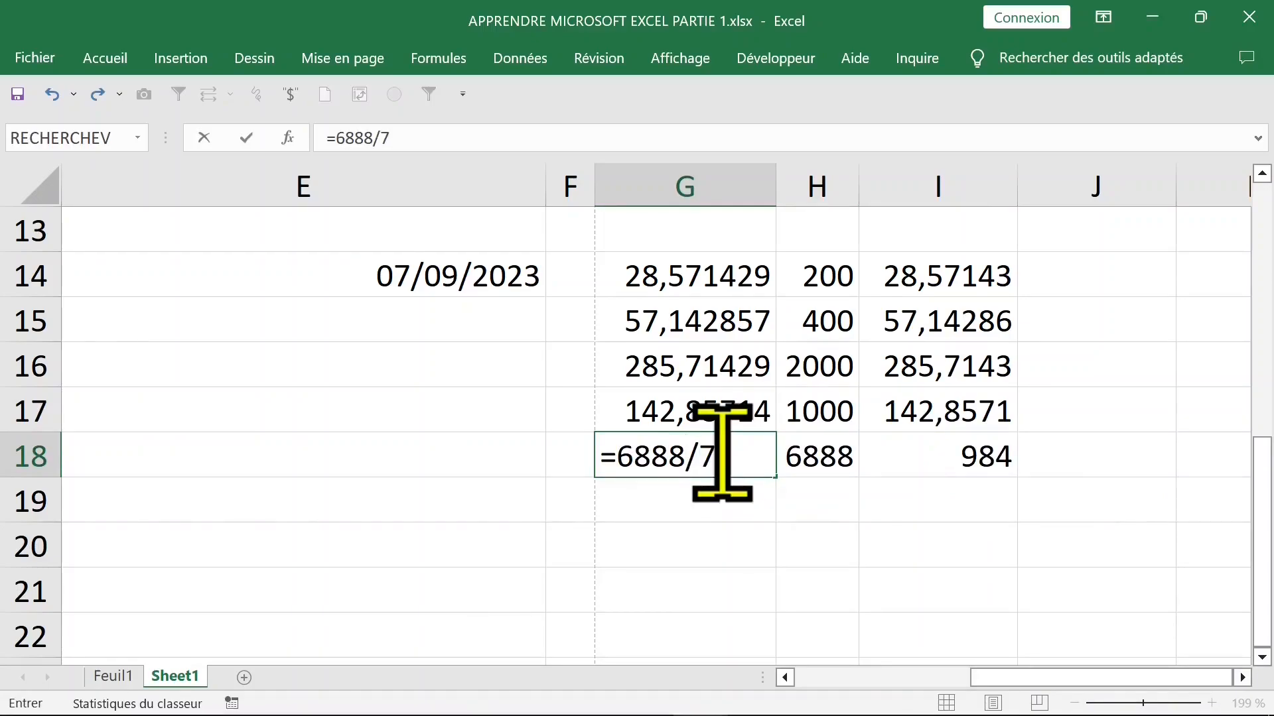
click(709, 317)
Step: Compare G15 with H15, and change the dividend in H15 to 450
click(813, 322)
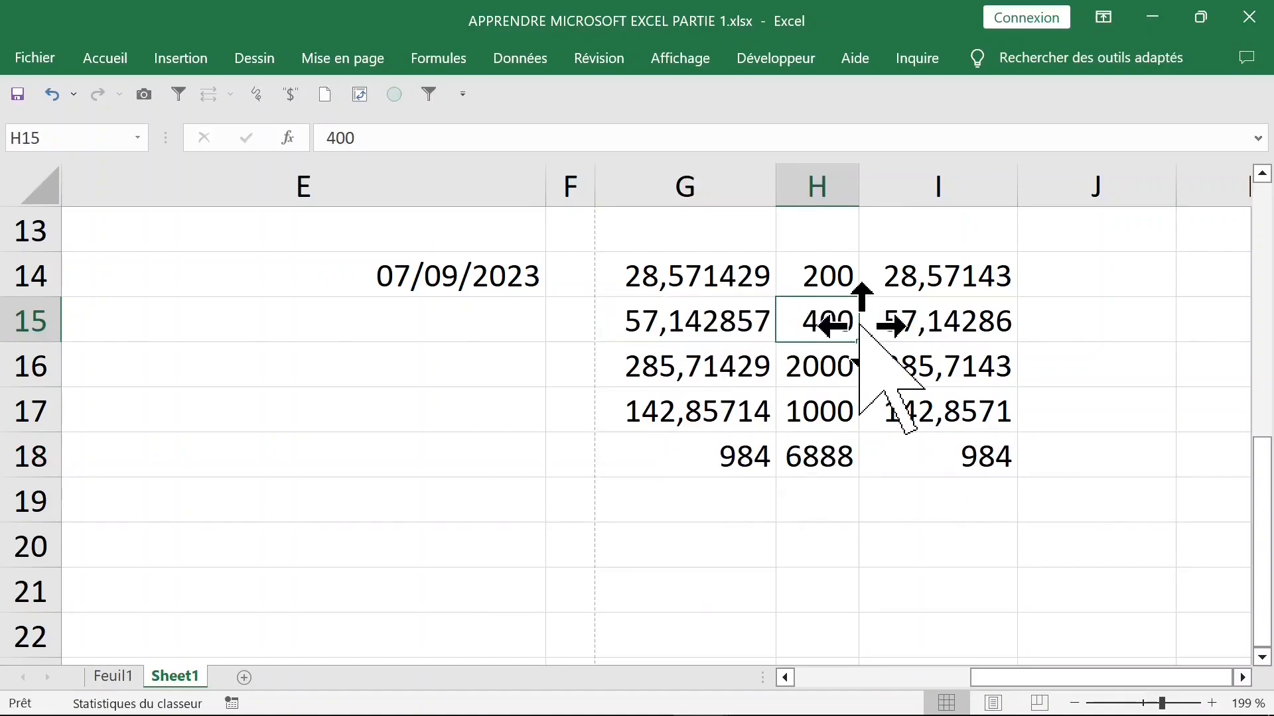
click(706, 318)
click(822, 318)
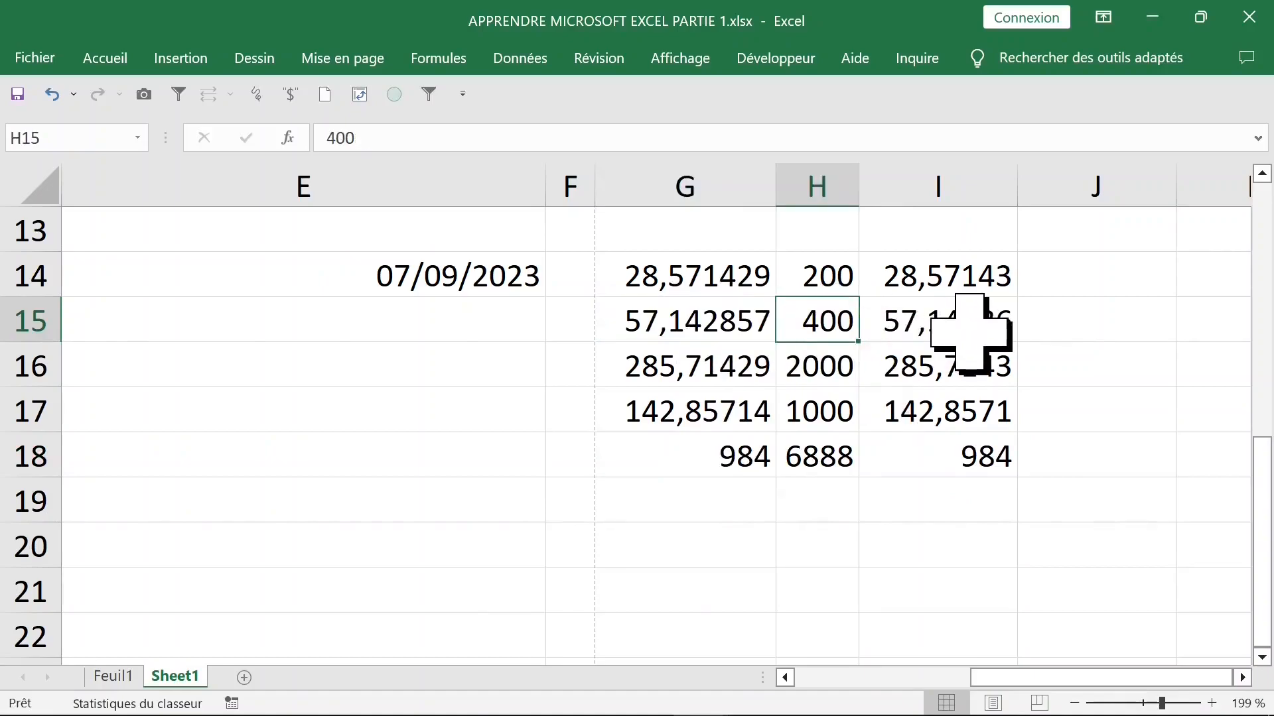
drag(841, 272, 966, 465)
click(814, 316)
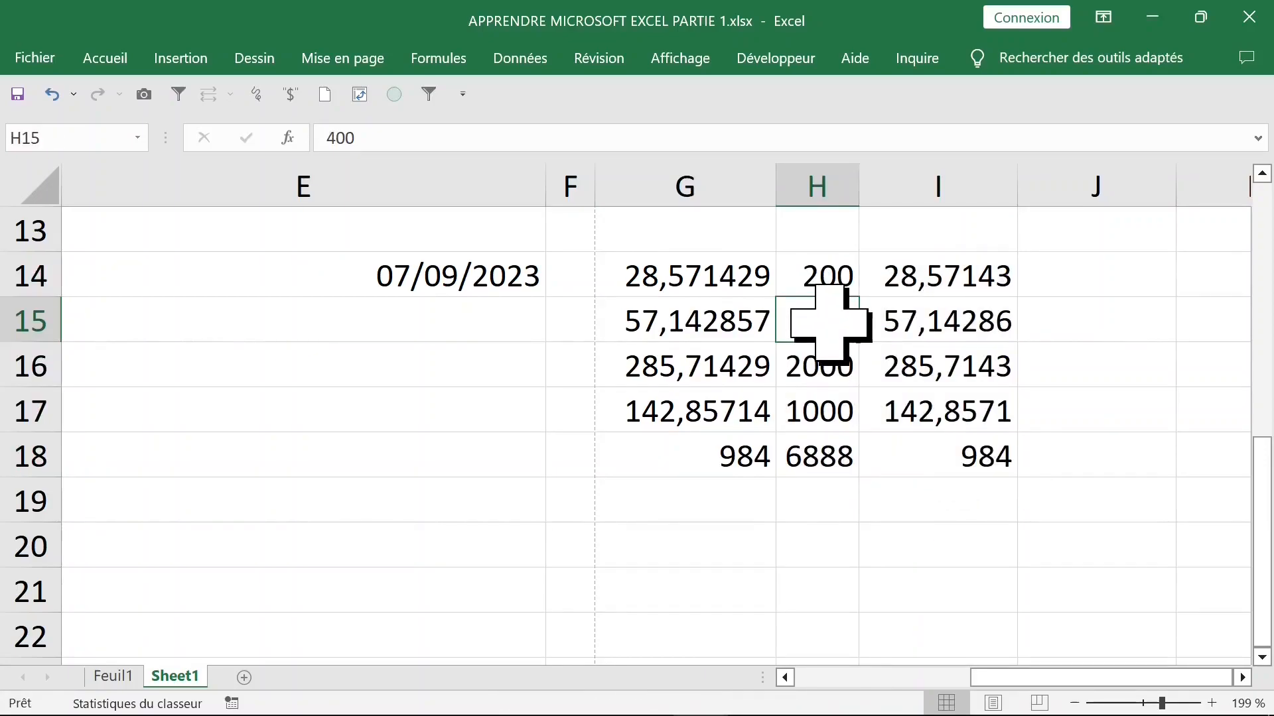
text(450)
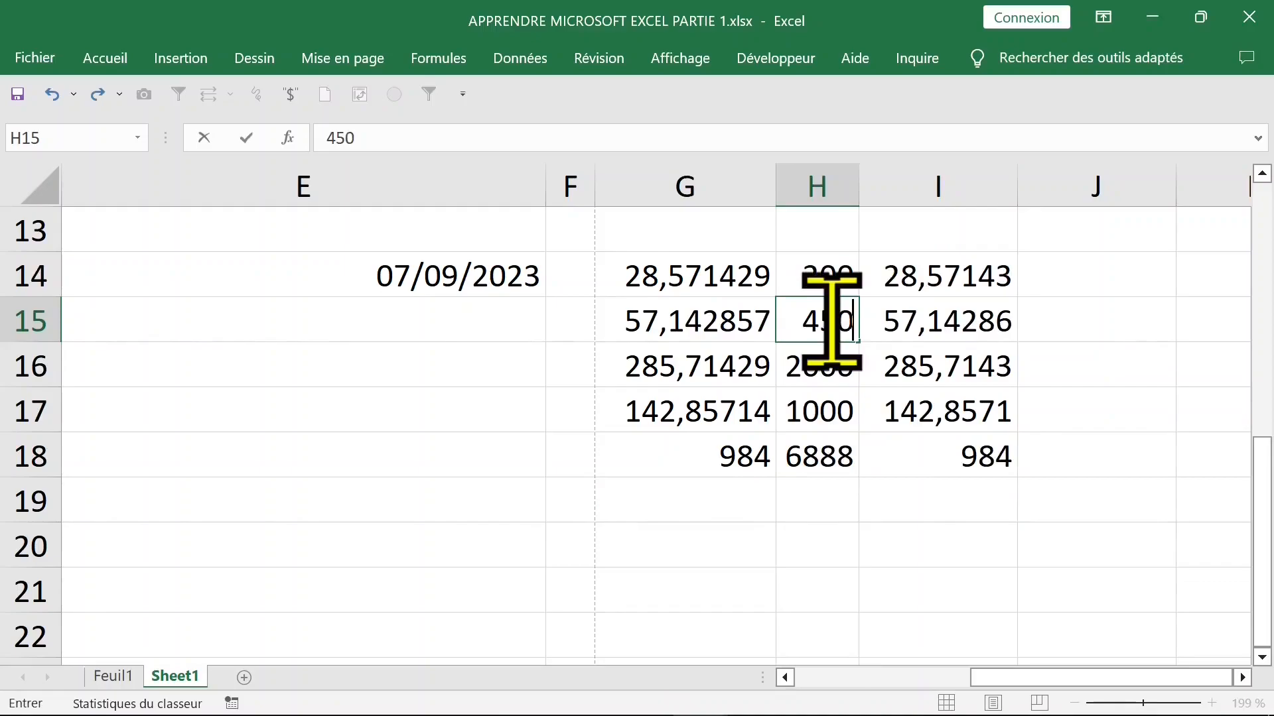
key(Return)
Step: Change the formula in G15 to =450/7, and compare the results in G14:G17 with those in I14:I17
drag(849, 309, 932, 312)
click(728, 320)
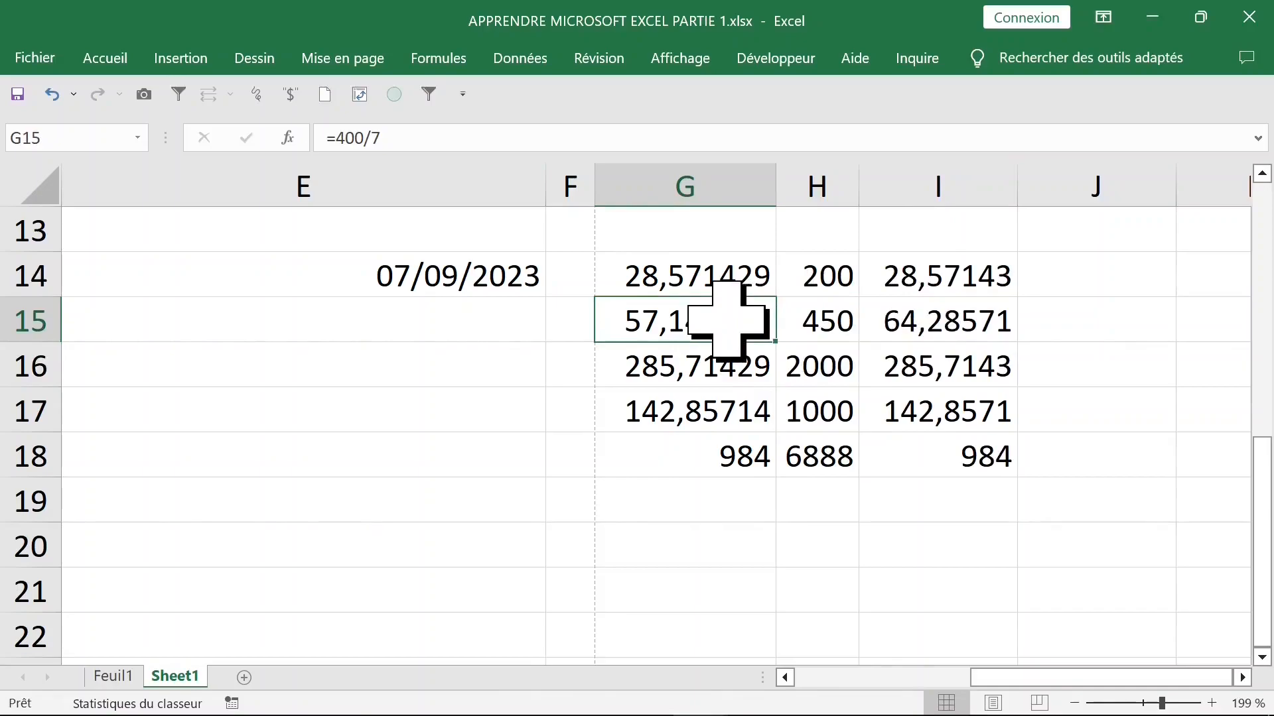
drag(337, 136, 462, 138)
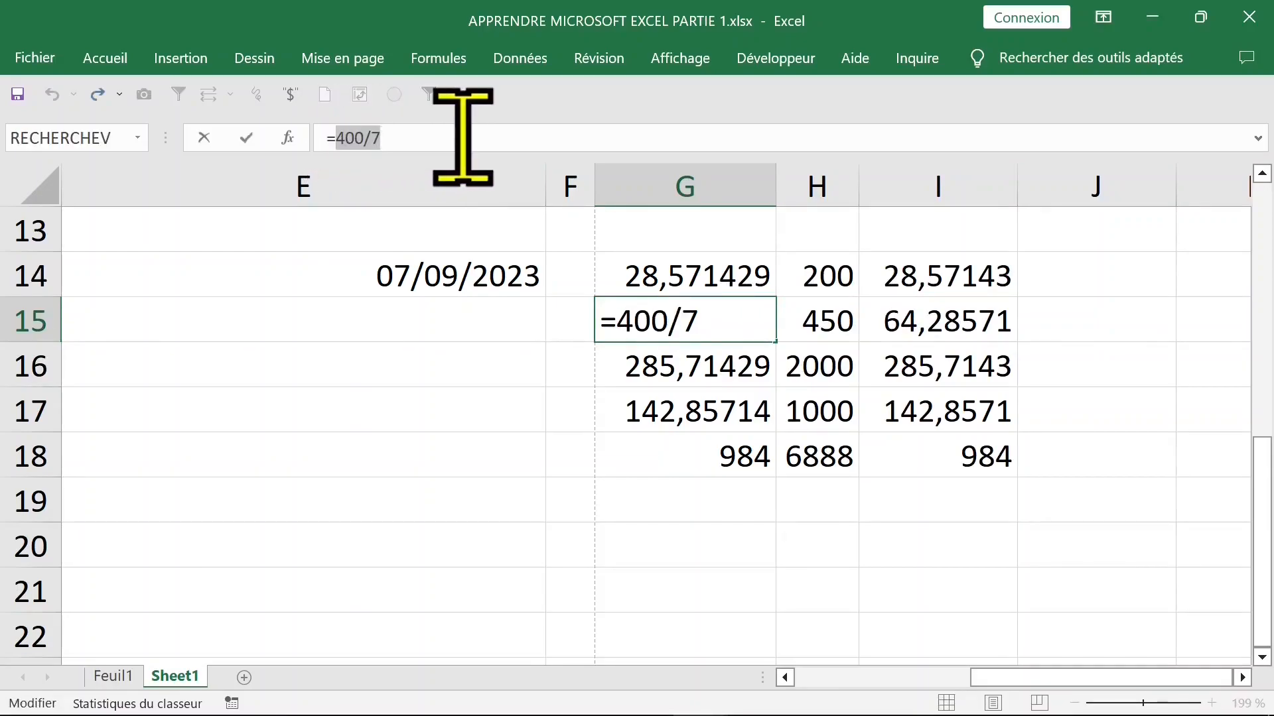
text(450)
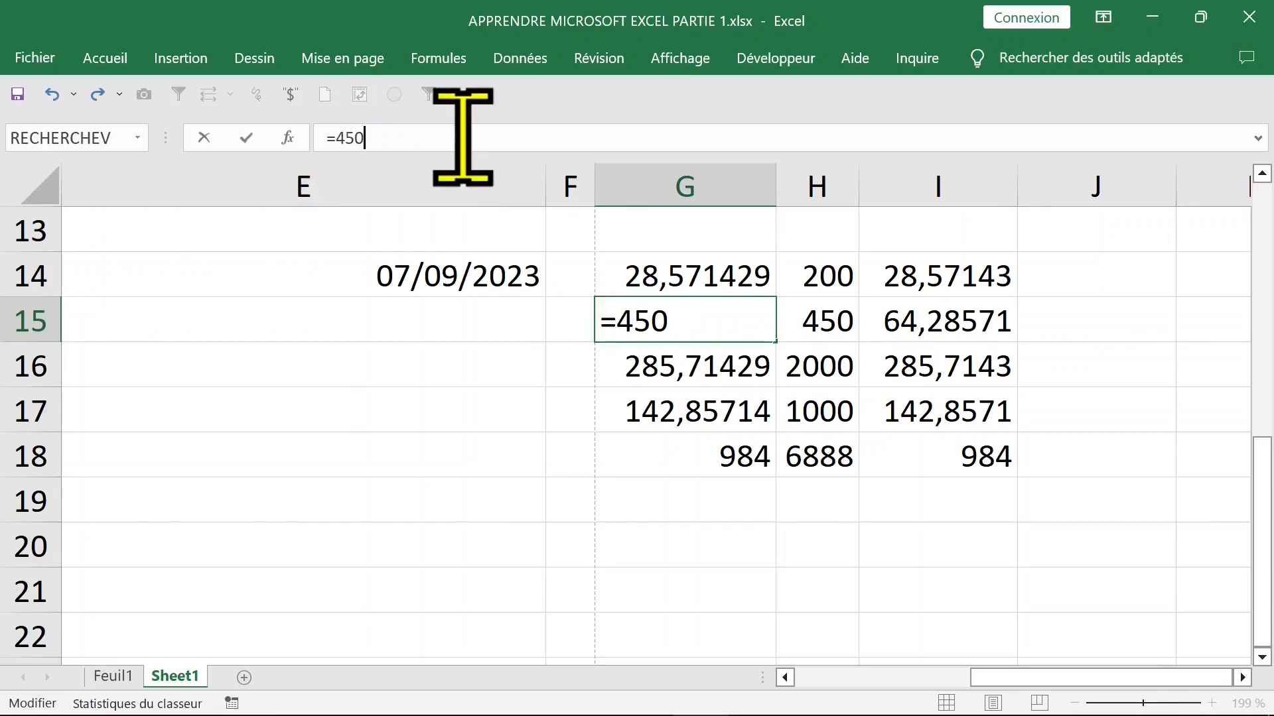
text(/7)
key(Return)
click(689, 285)
drag(688, 304, 698, 420)
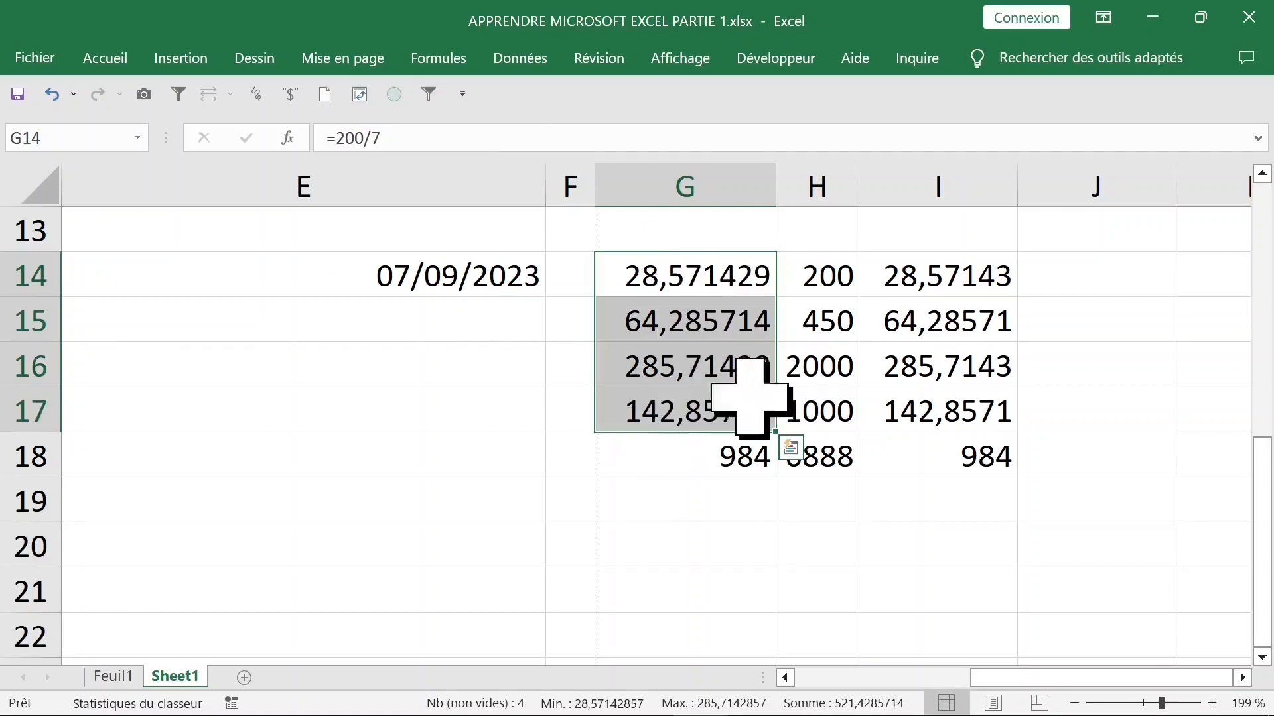
drag(967, 270, 960, 431)
key(Down)
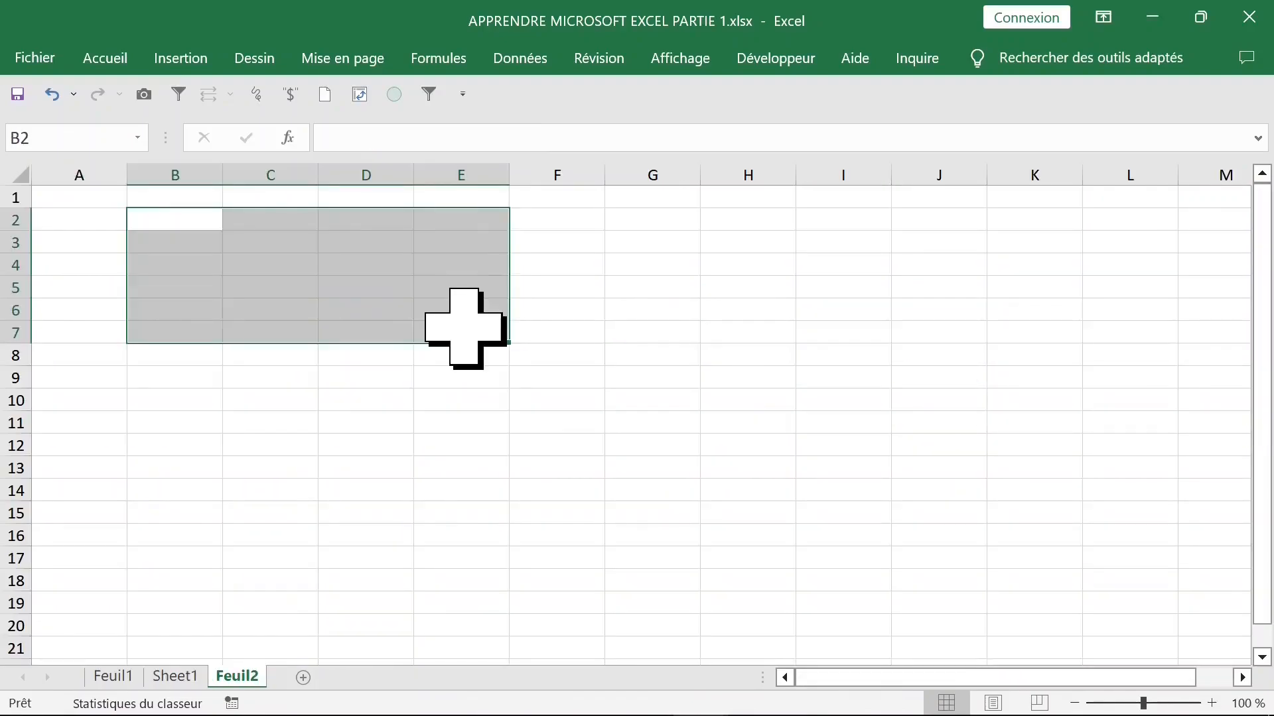
Step: Fill the whole selected range B2:E7 on Feuil2 with the formula =ALEA.ENTRE.BORNES(1;100)
text(=alea)
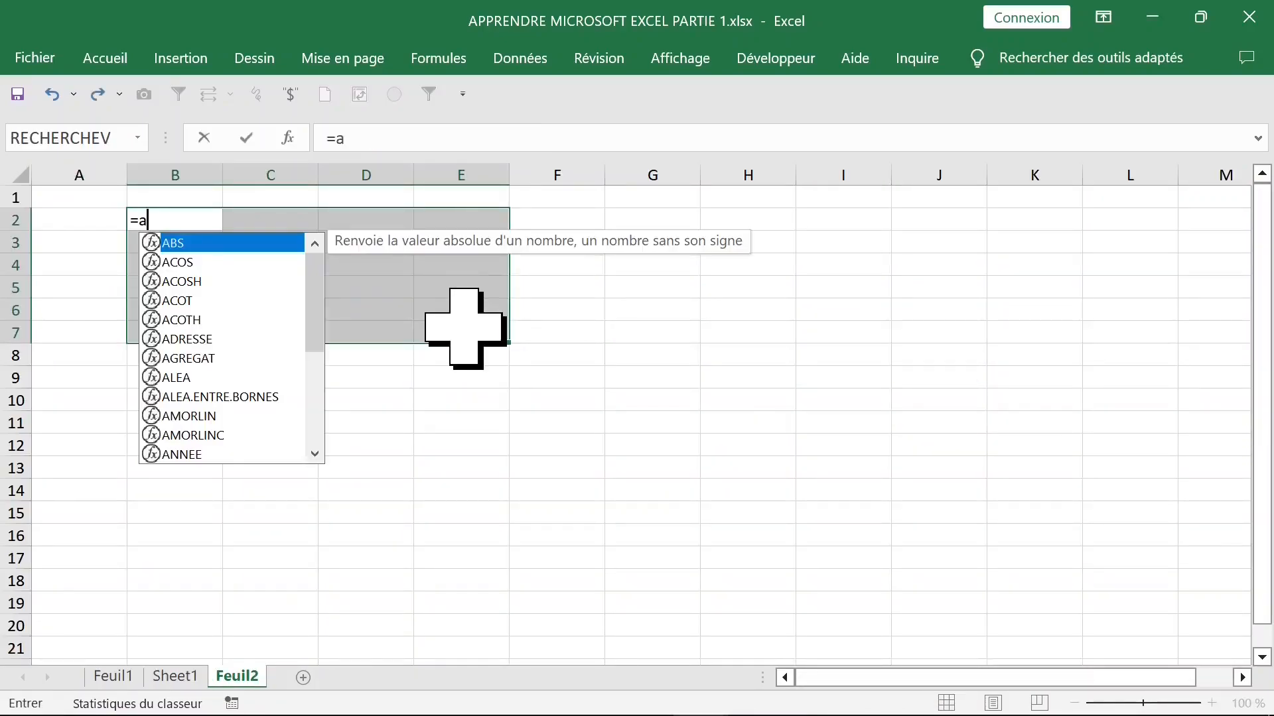
key(Down)
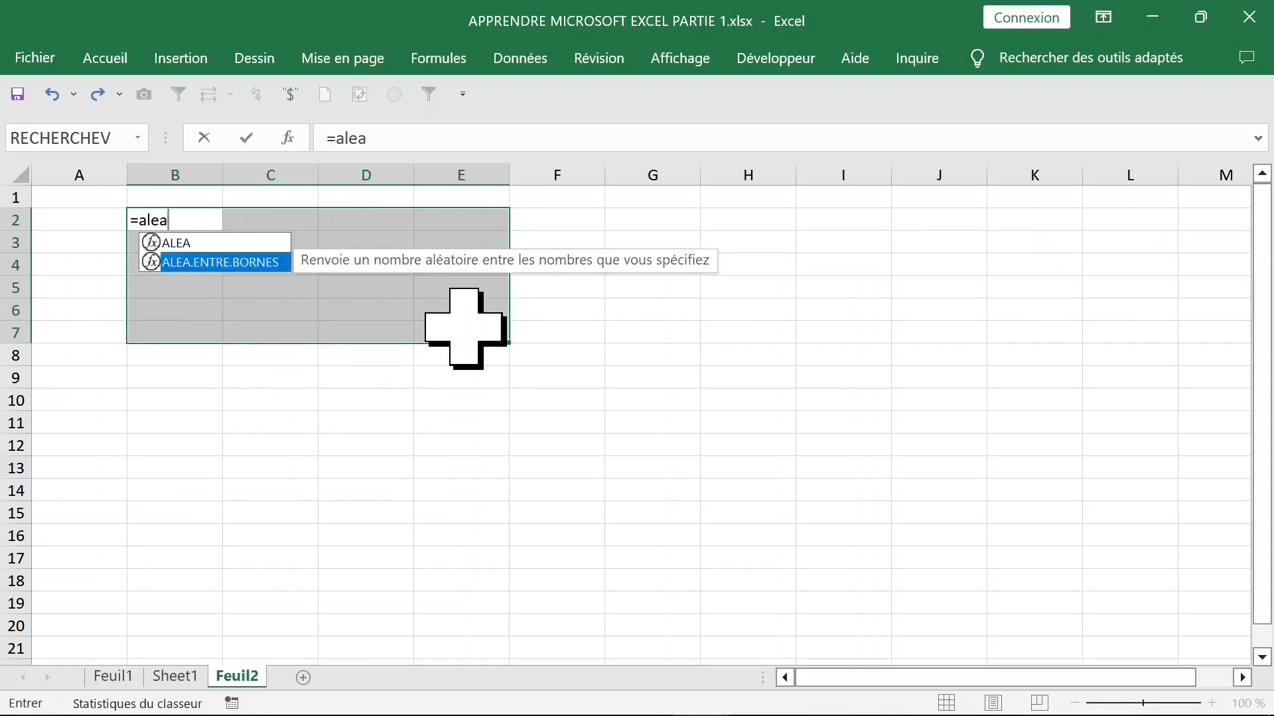
key(Tab)
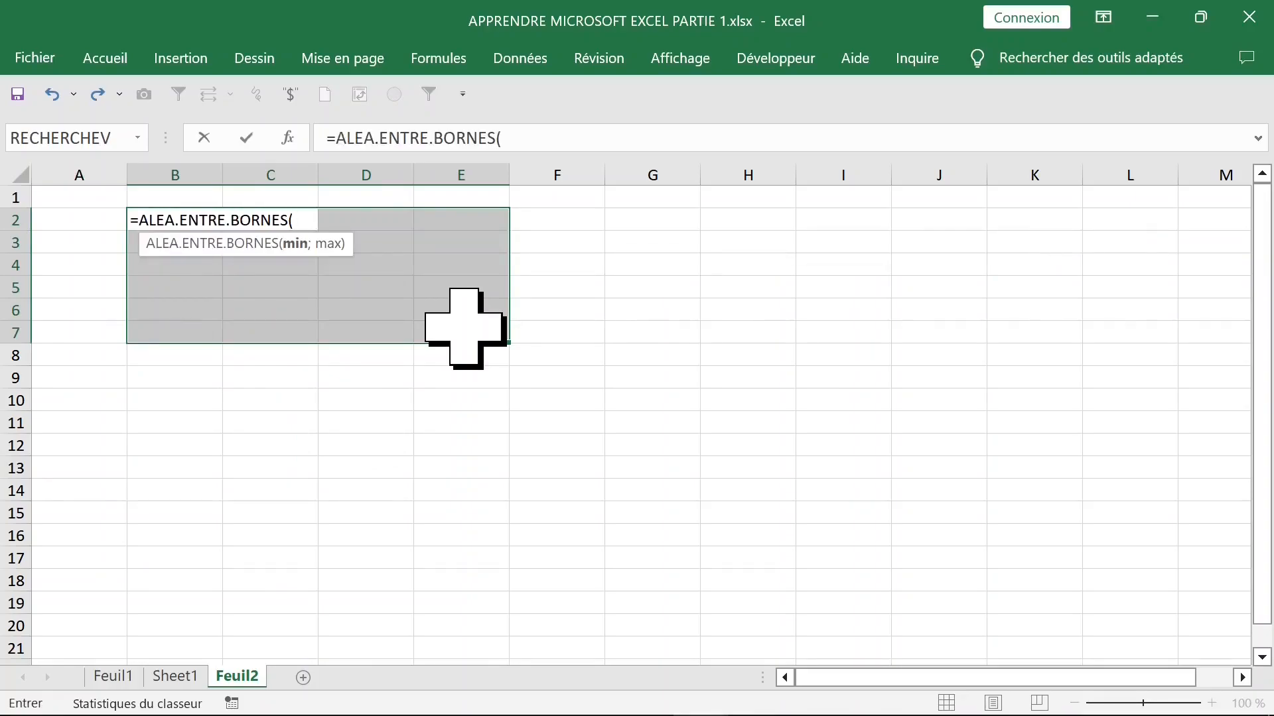
text(1;100))
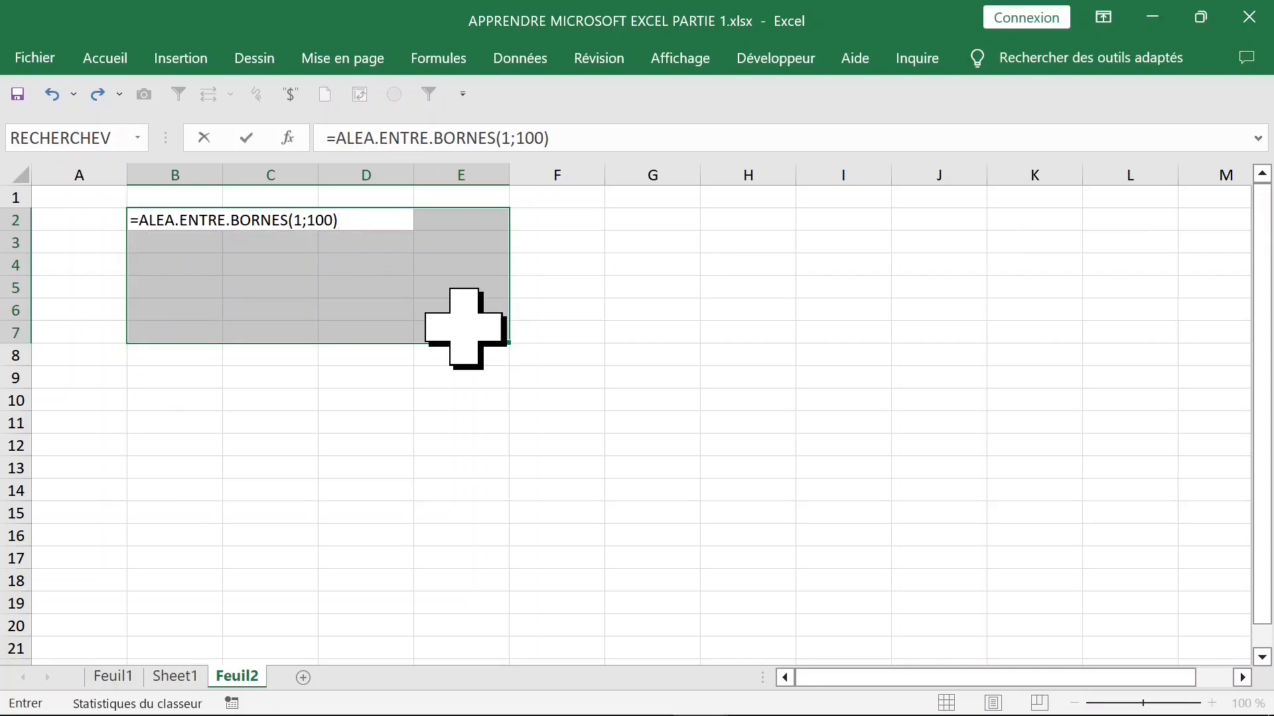
key(ctrl+Return)
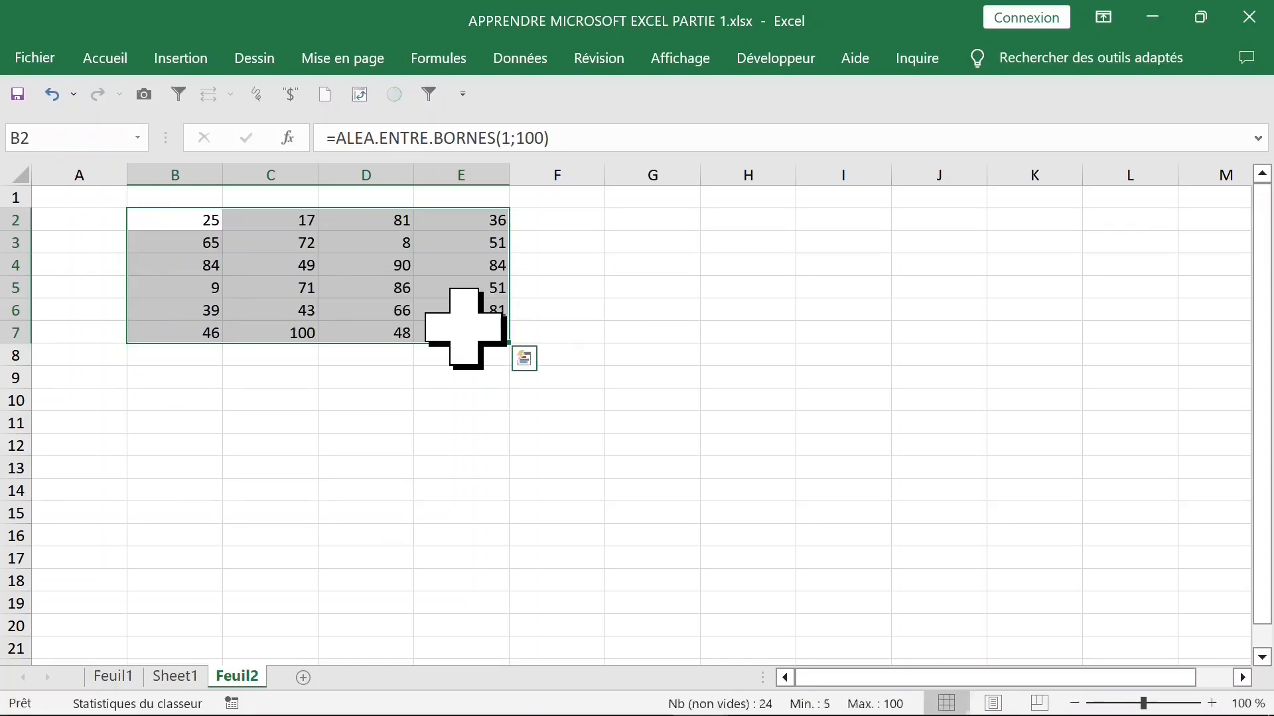
Step: Autofit the widths of columns B to E to the random numbers they contain
drag(557, 220, 559, 343)
click(749, 400)
drag(1142, 703, 1177, 709)
scroll(412, 327, up, 1)
click(412, 327)
drag(391, 189, 267, 185)
double_click(280, 188)
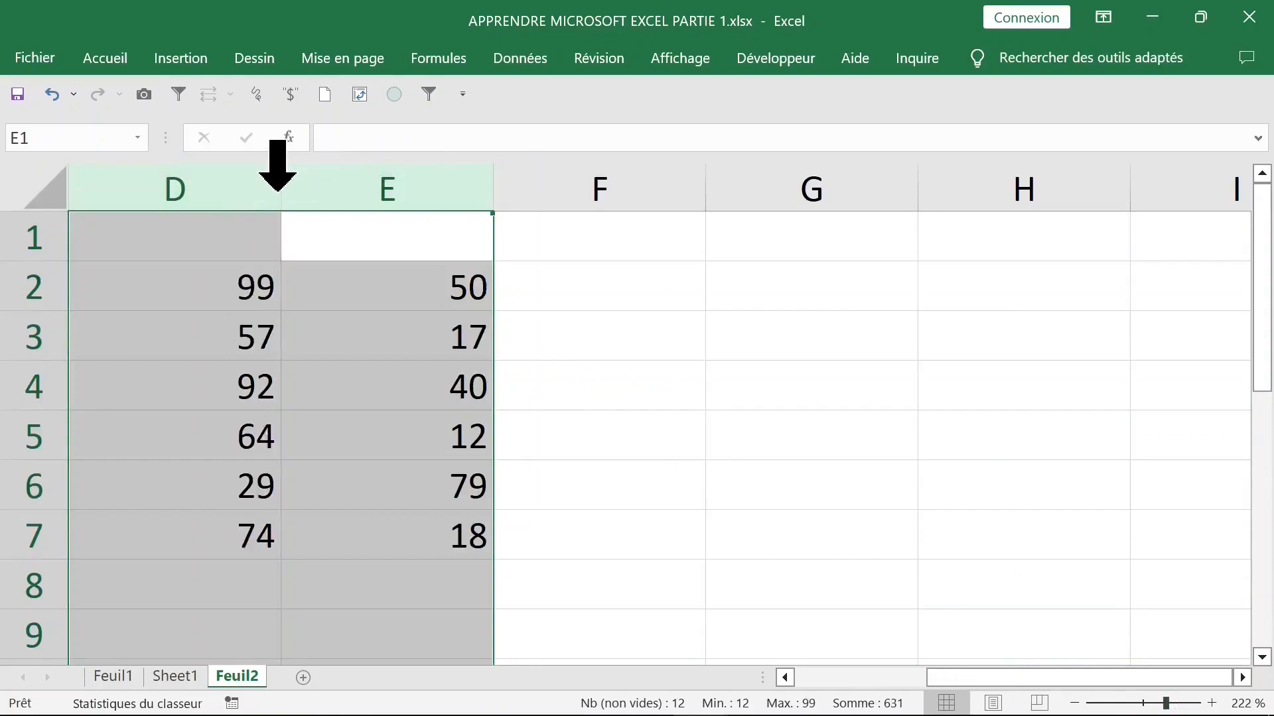
click(165, 290)
key(Left)
key(Left)
key(Left)
key(Left)
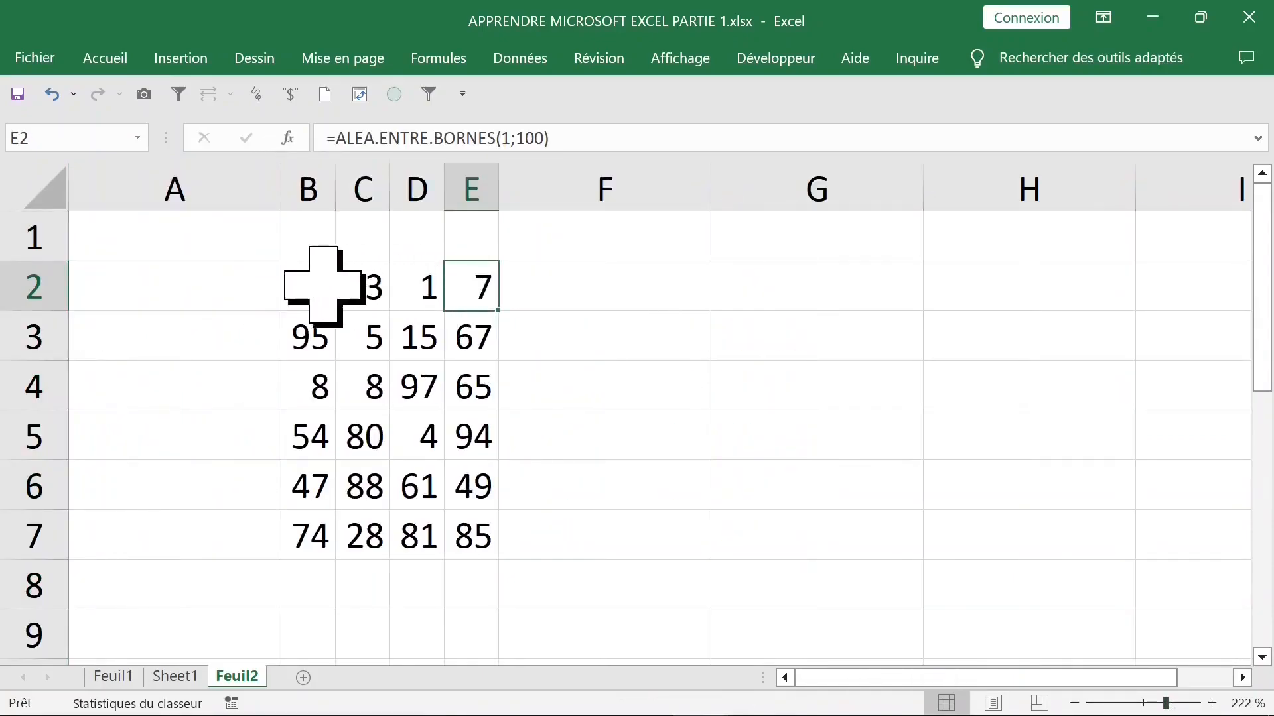
Step: Enter =SOMME(B2:E2) in cell F2 and fill the formula down through F7
drag(323, 287, 427, 286)
click(552, 294)
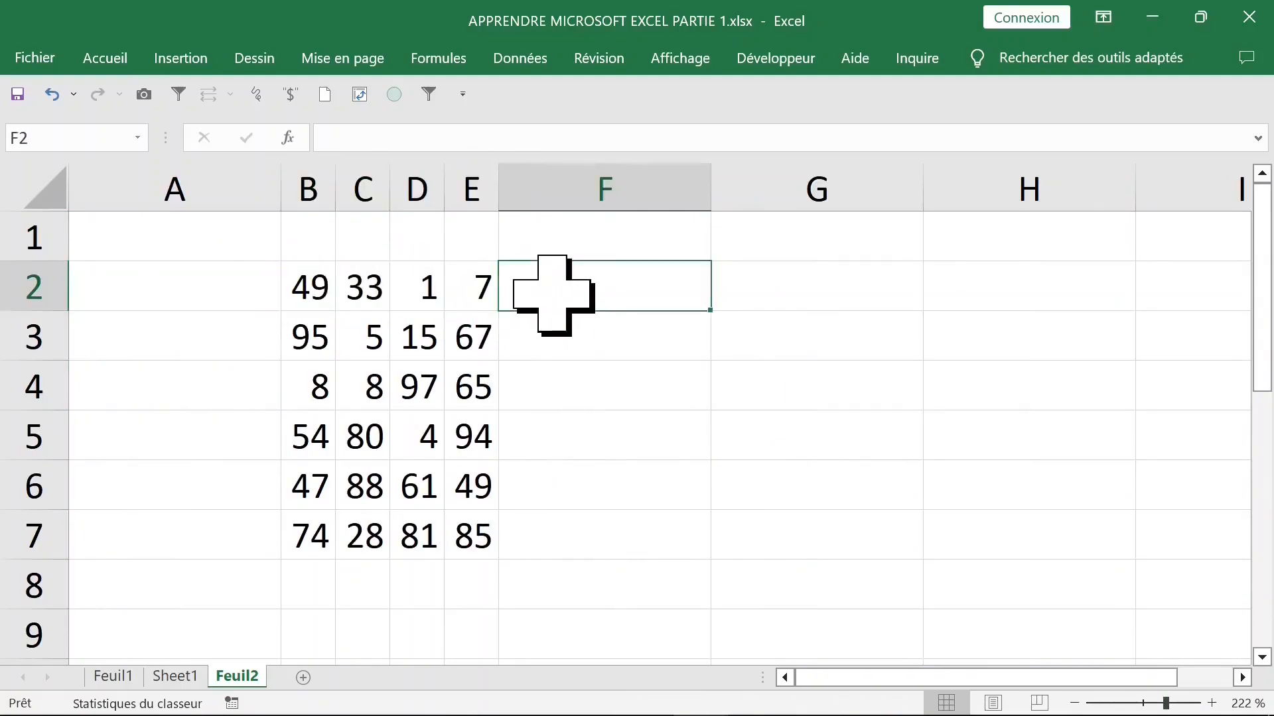
text(=somm)
key(Tab)
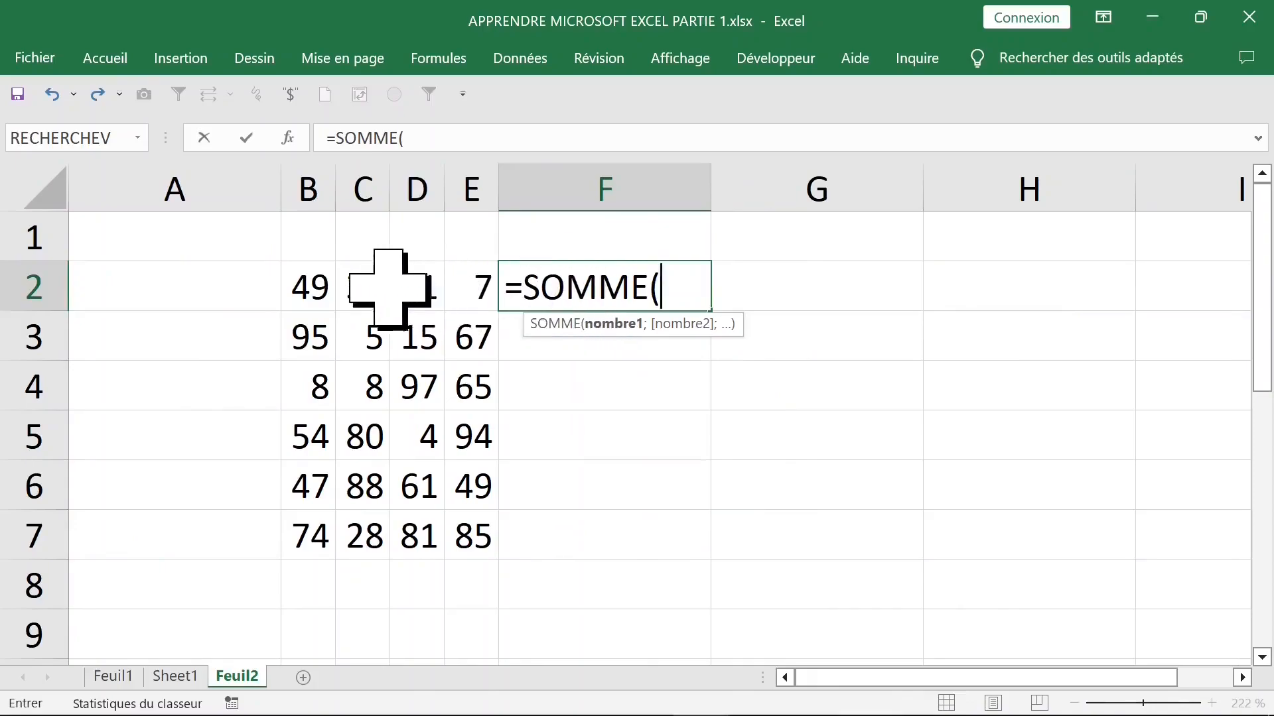
drag(316, 286, 455, 288)
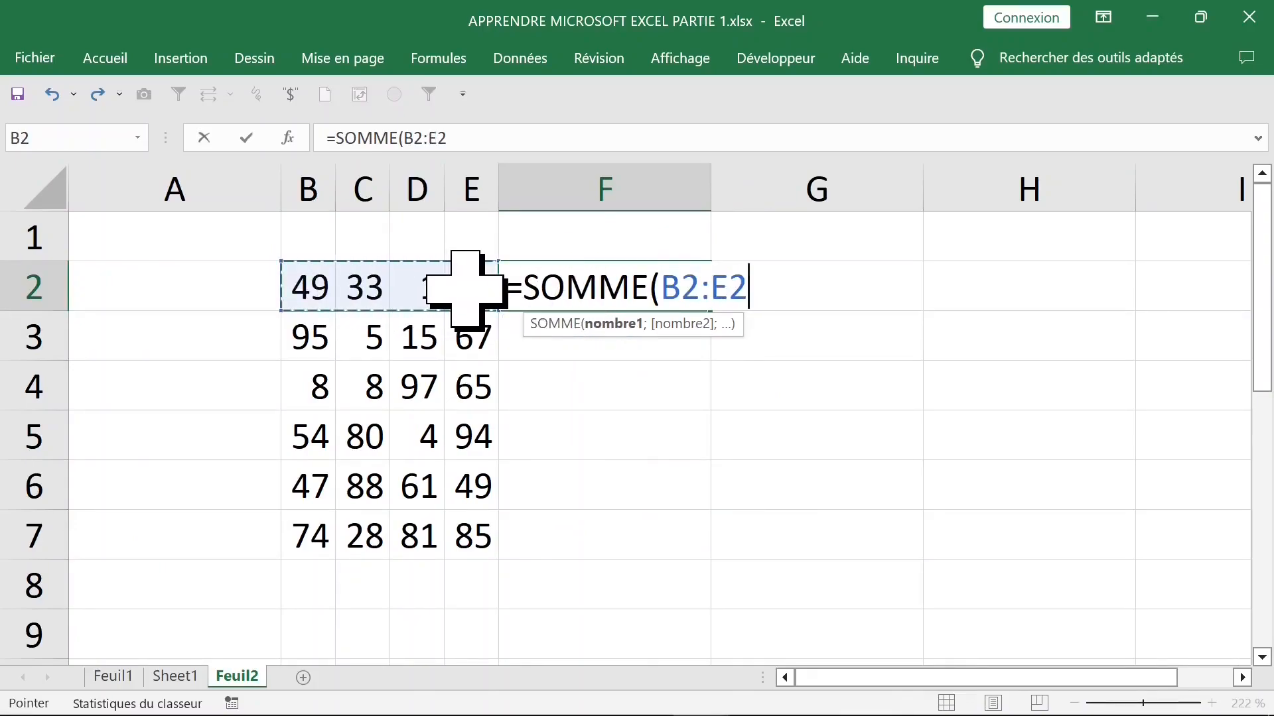
key(ctrl+Return)
double_click(717, 316)
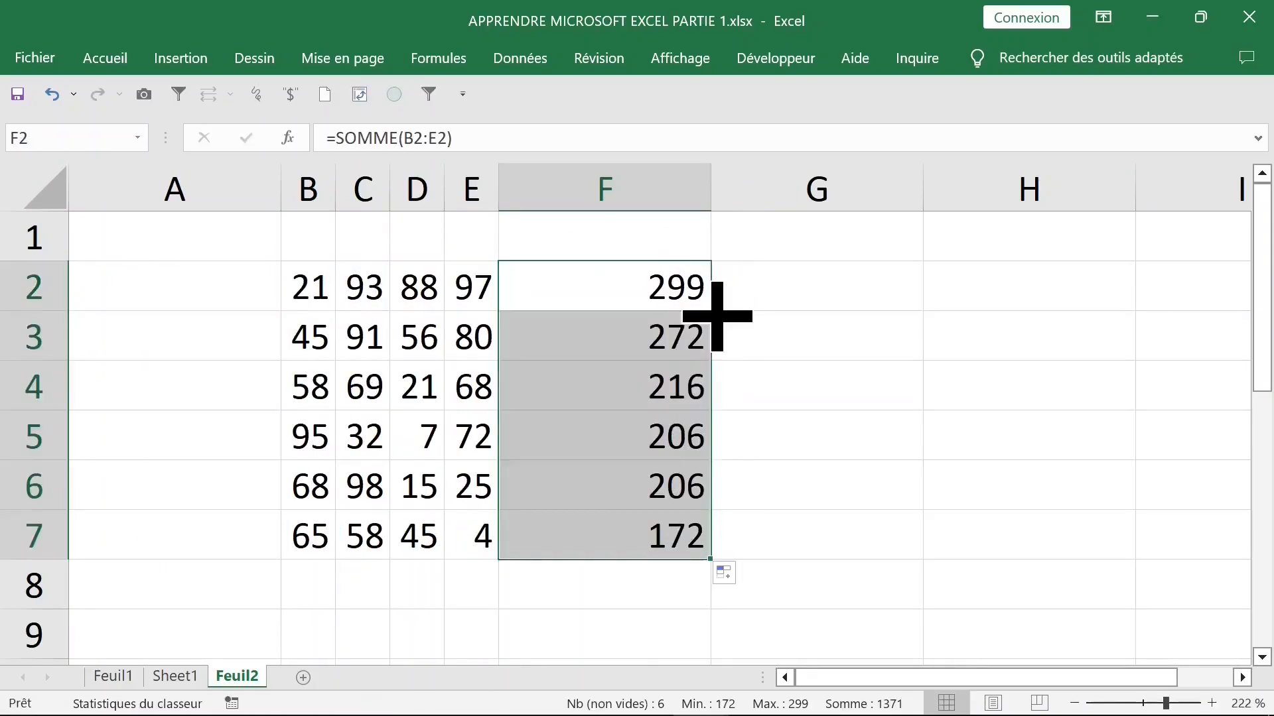
drag(332, 284, 458, 282)
click(611, 293)
drag(612, 293, 620, 520)
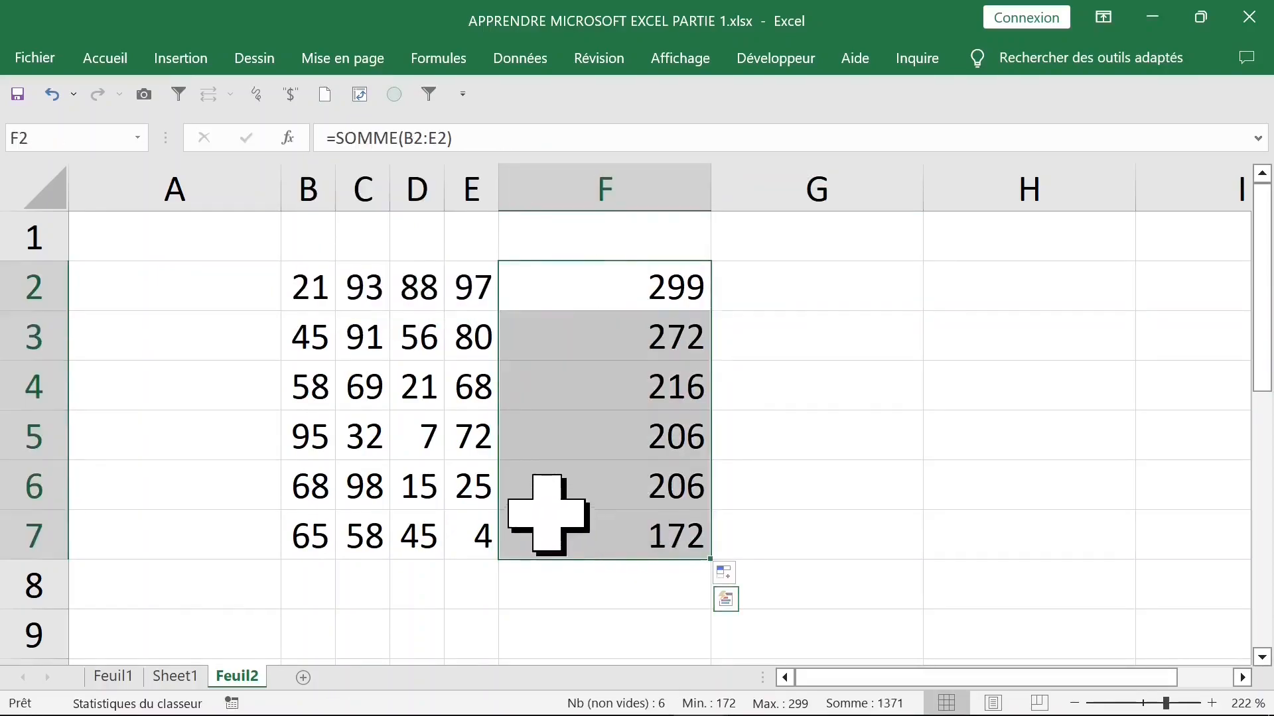
Step: Enter =SOMME(B2:B7) in cell B8 and fill the formula across through F8
drag(305, 592, 579, 595)
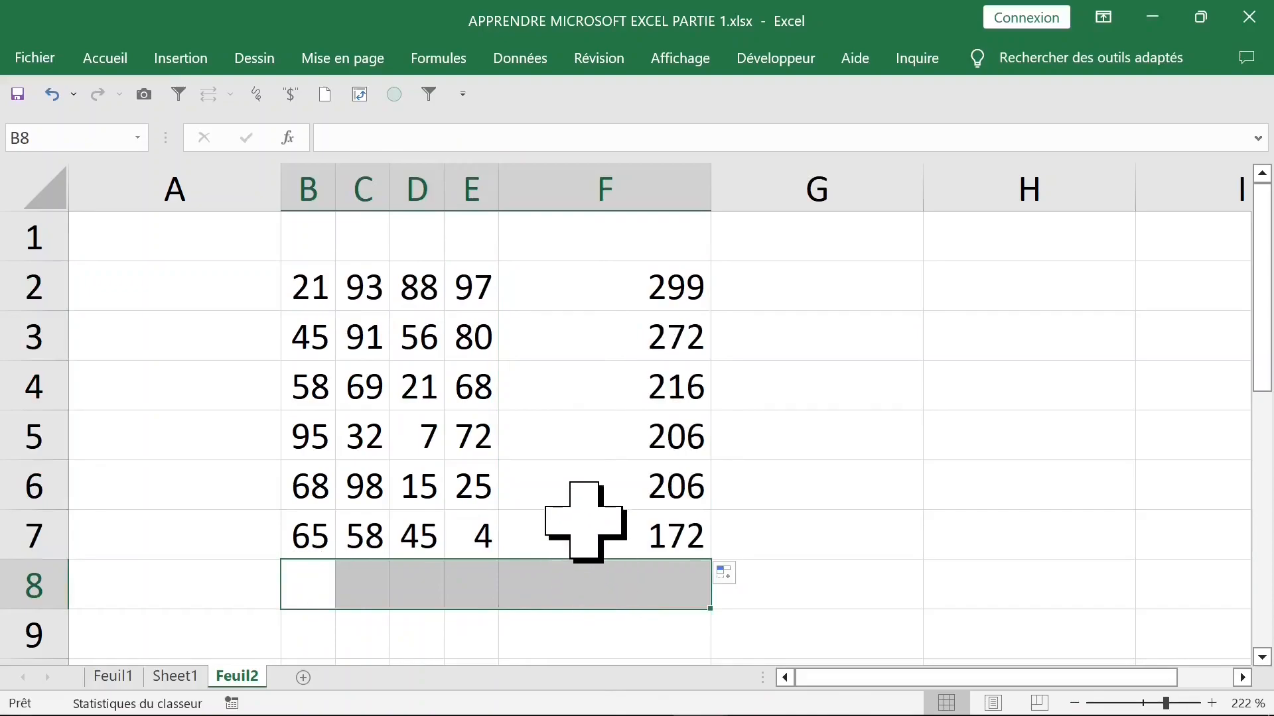
text(=somme)
key(Tab)
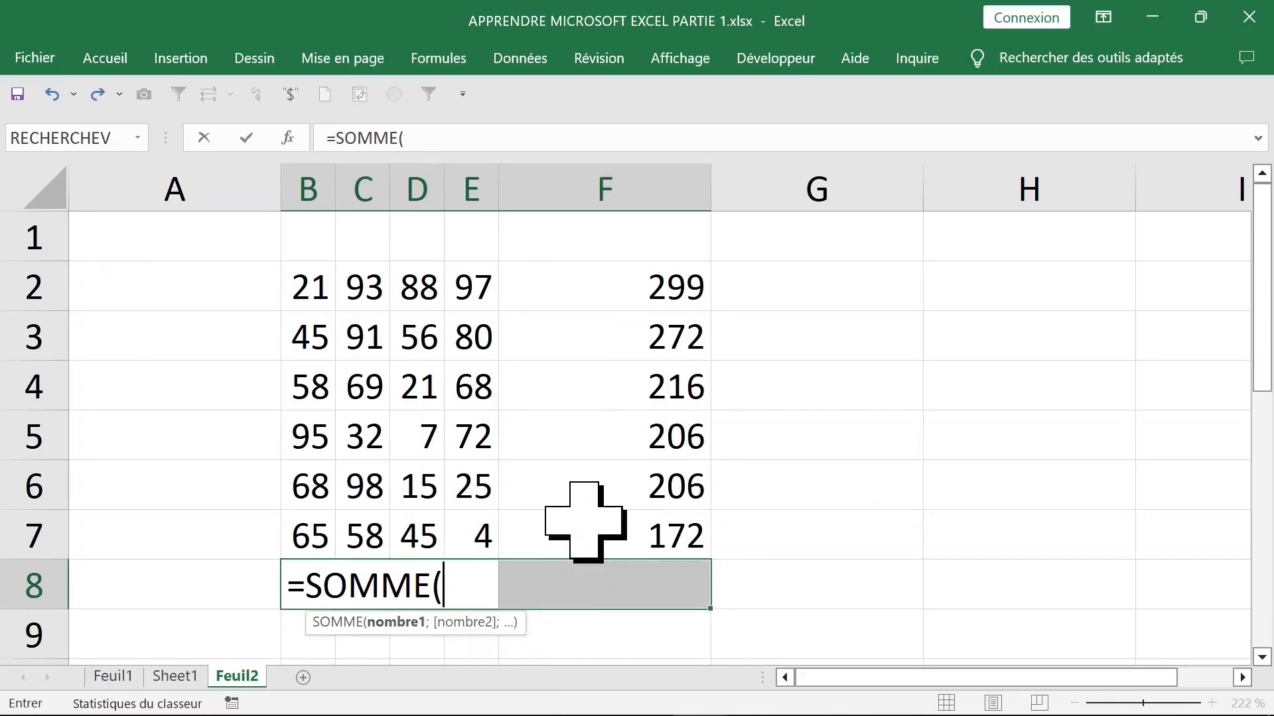
drag(314, 292, 311, 536)
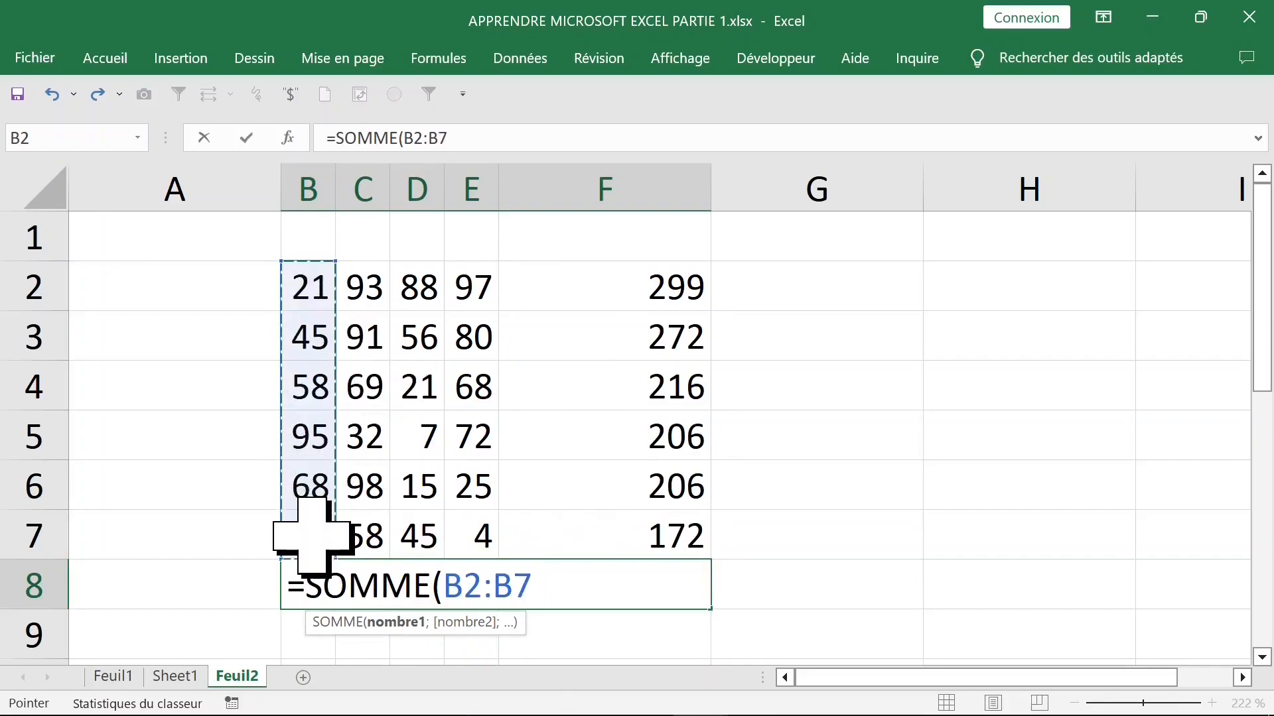
key(Return)
click(318, 584)
drag(353, 608, 689, 598)
Step: Autofit the widths of columns C to E so the totals in row 8 fit
click(371, 590)
scroll(614, 417, down, 1)
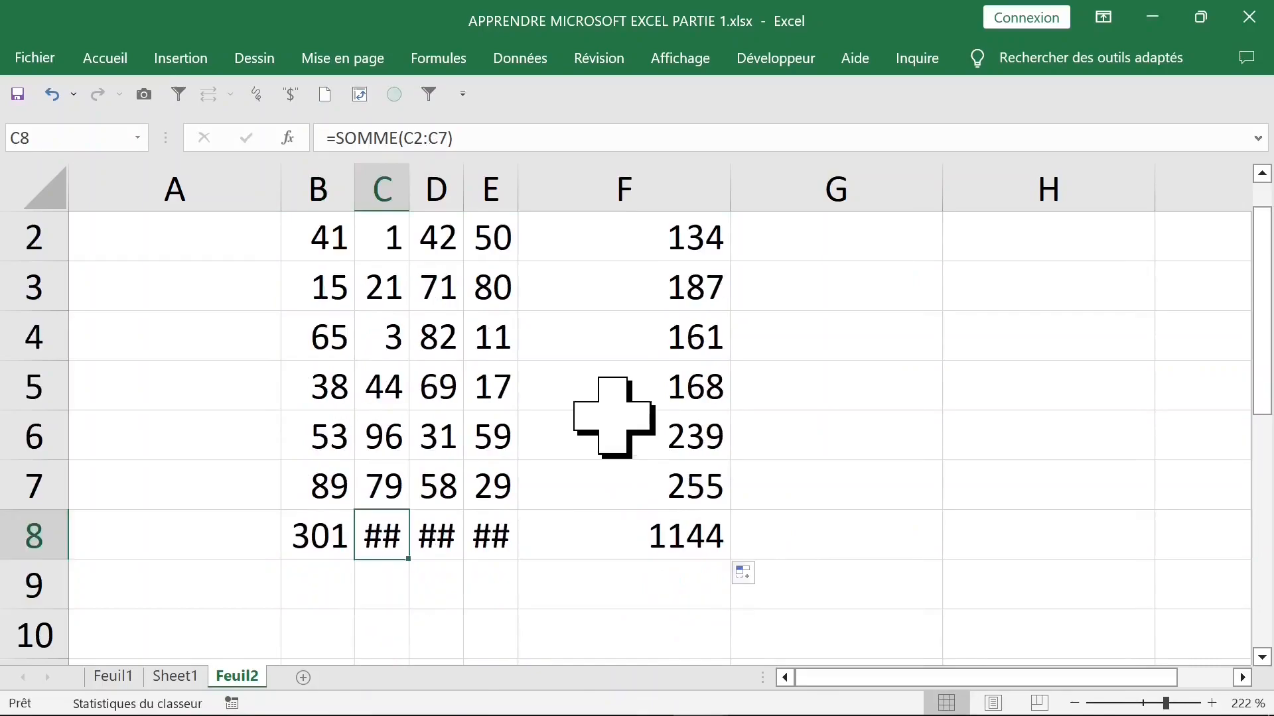
scroll(614, 416, down, 3)
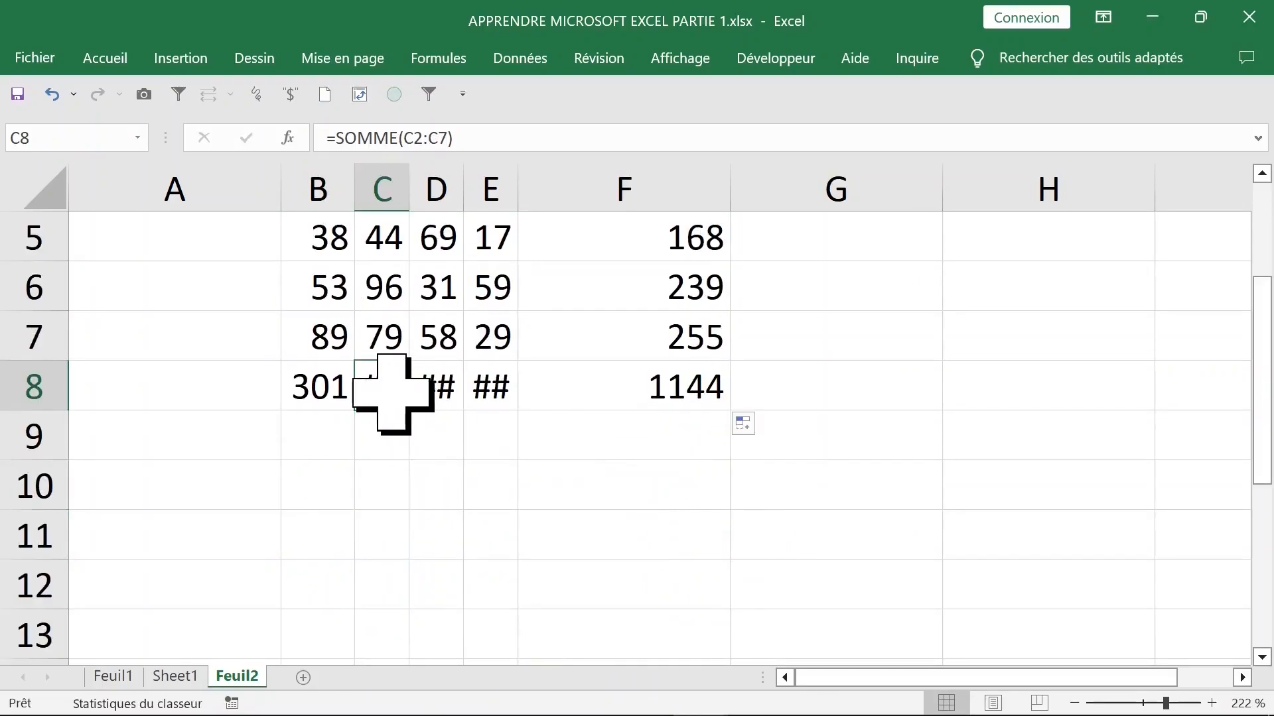
click(379, 188)
drag(382, 191, 473, 192)
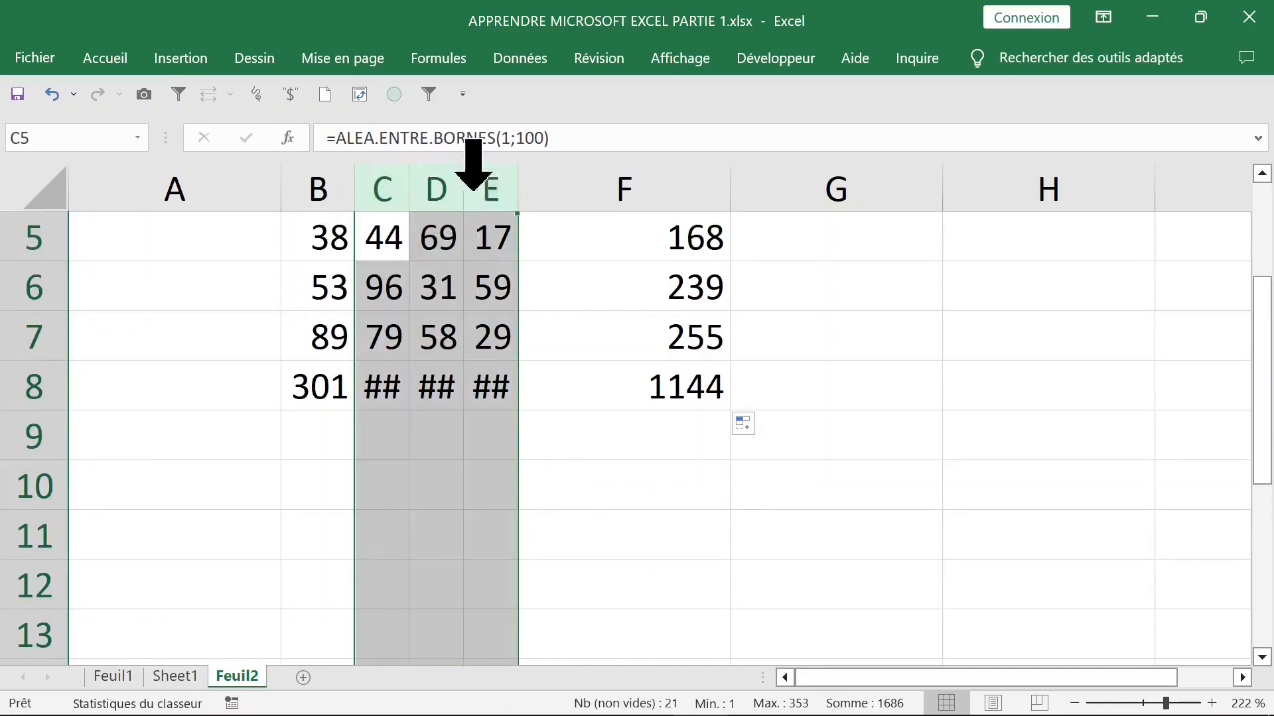
double_click(516, 185)
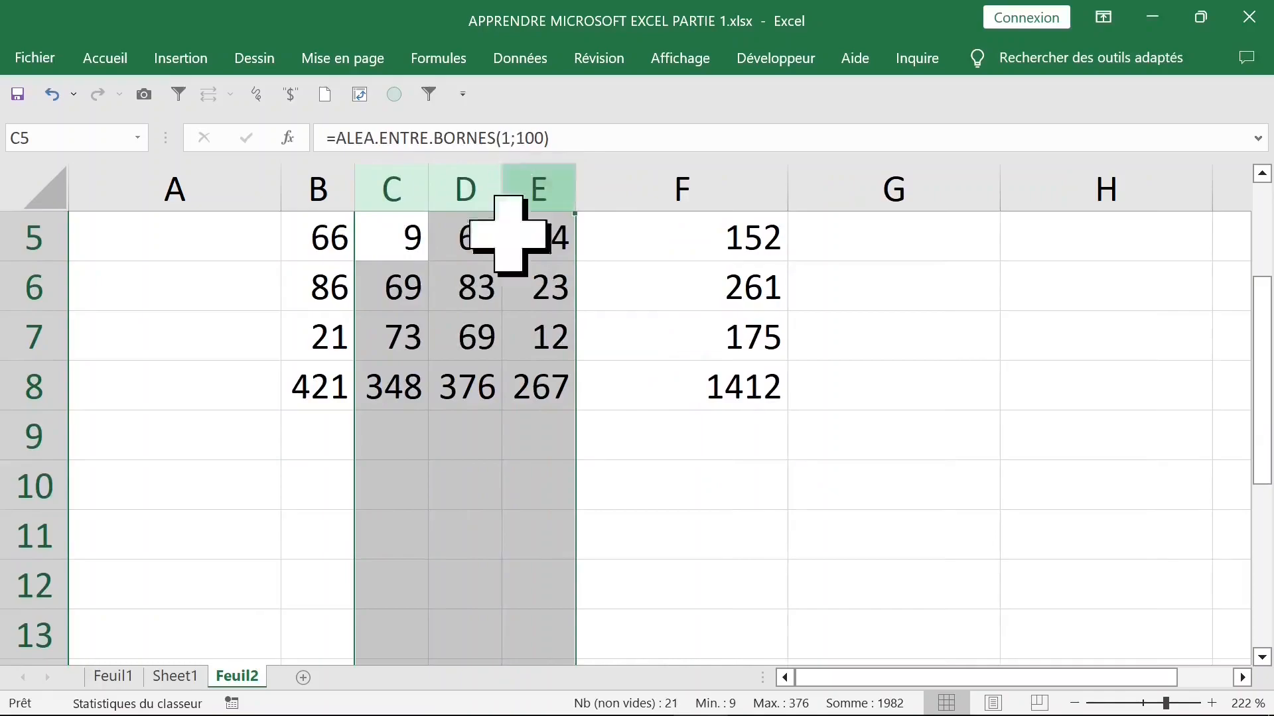
Step: Apply all borders (Toutes les bordures) to the table range B2:F8
click(332, 382)
scroll(632, 392, up, 2)
drag(325, 288, 625, 558)
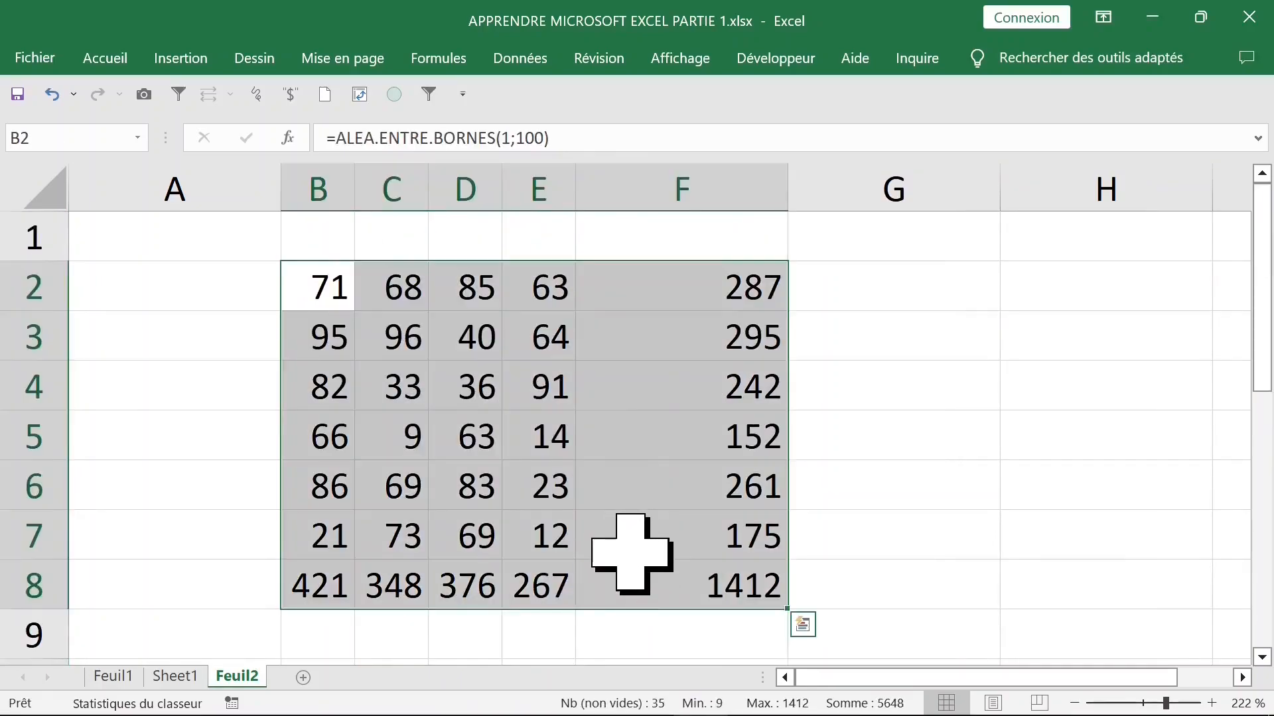
click(942, 379)
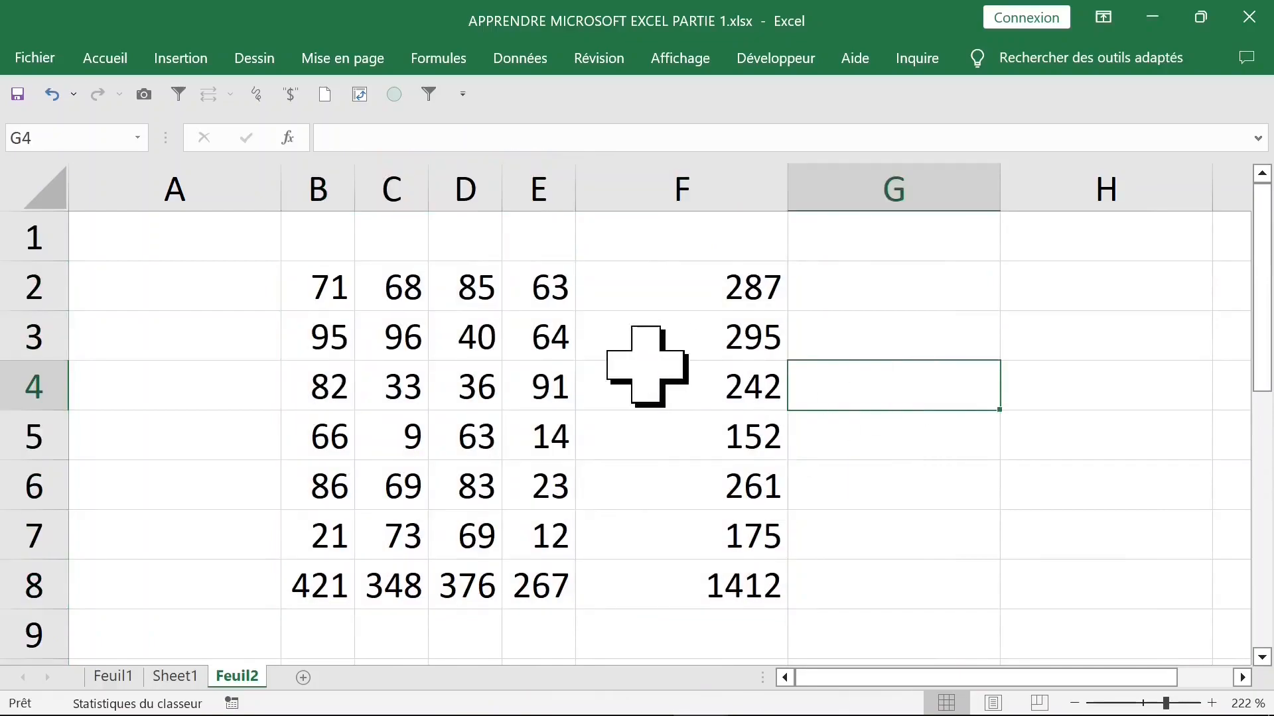
drag(328, 287, 664, 584)
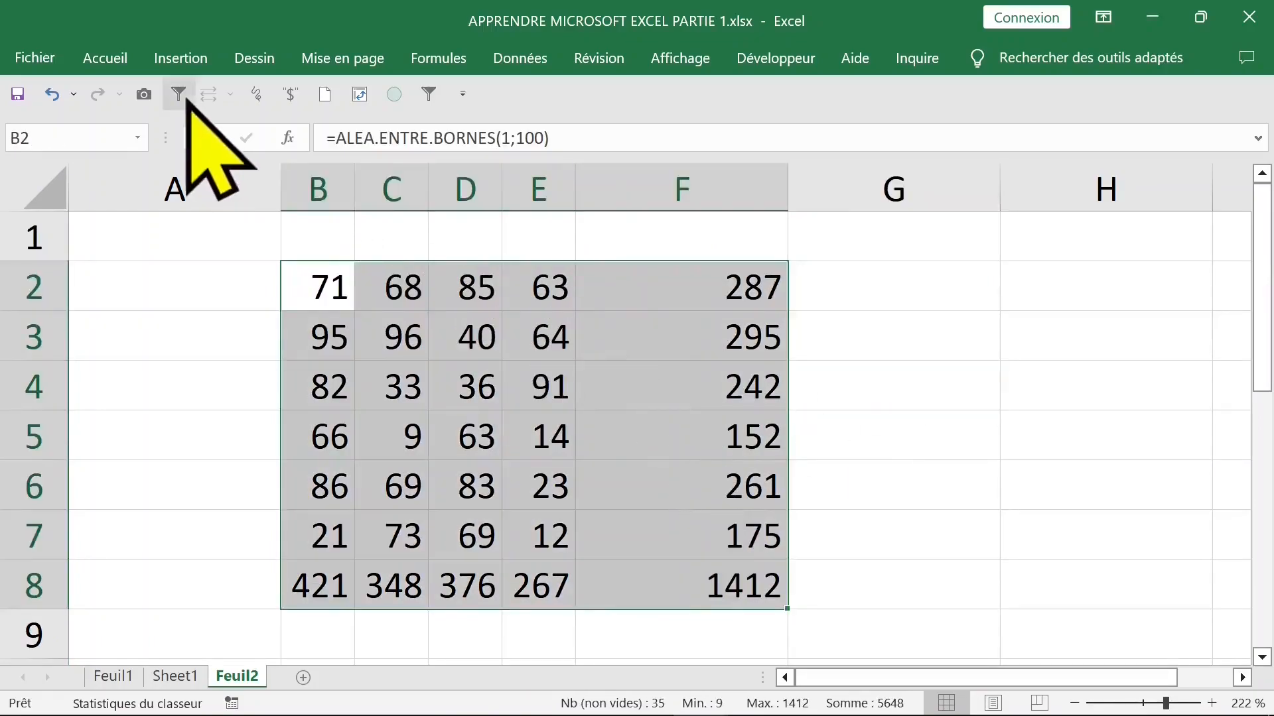
click(110, 65)
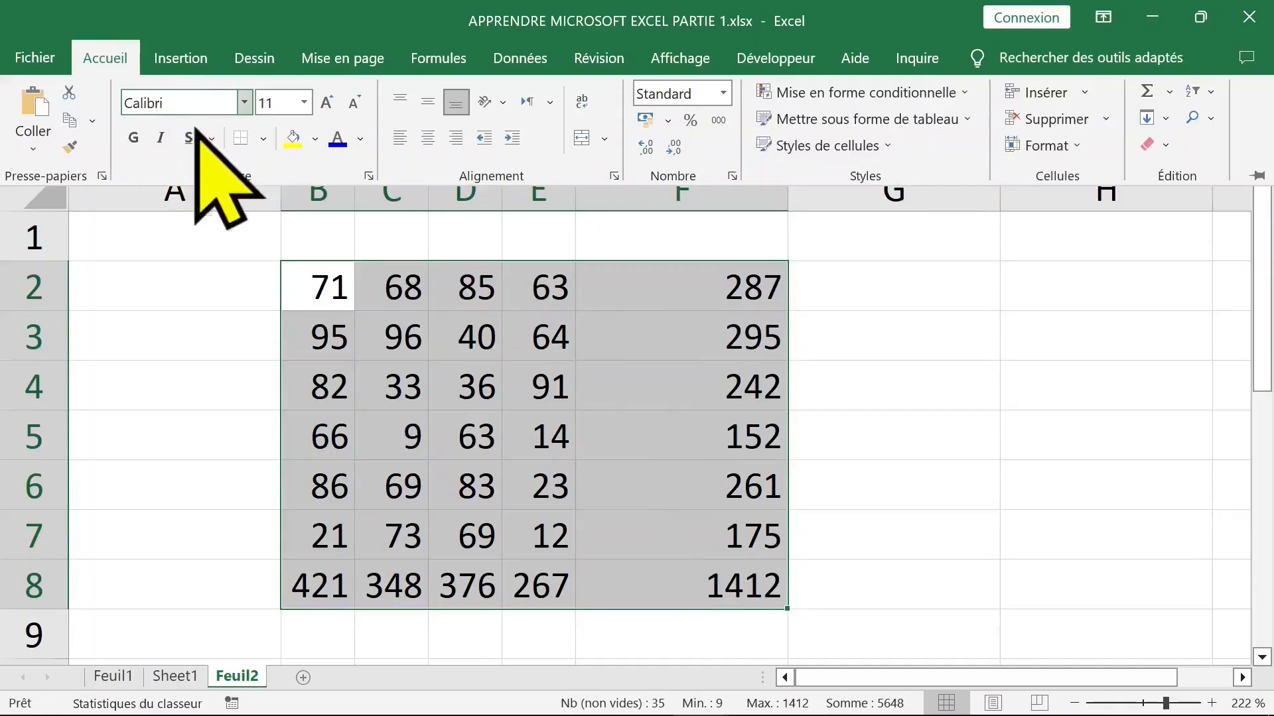
click(662, 309)
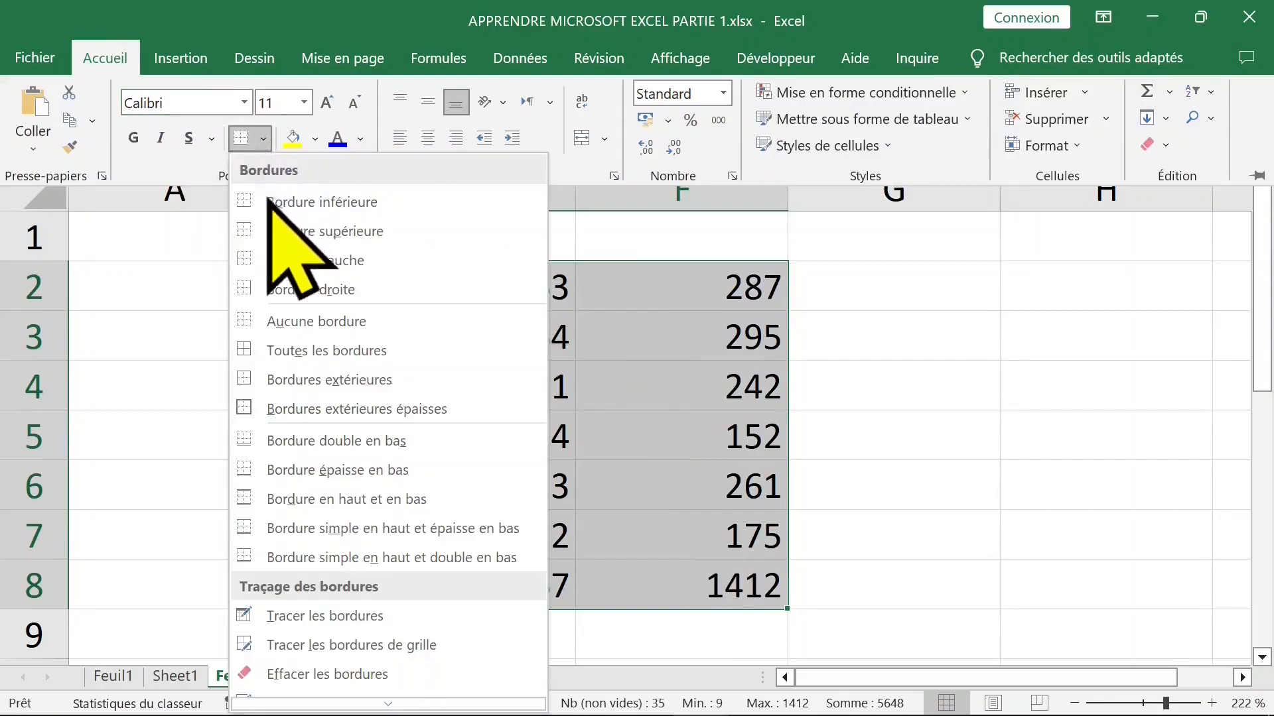
click(362, 348)
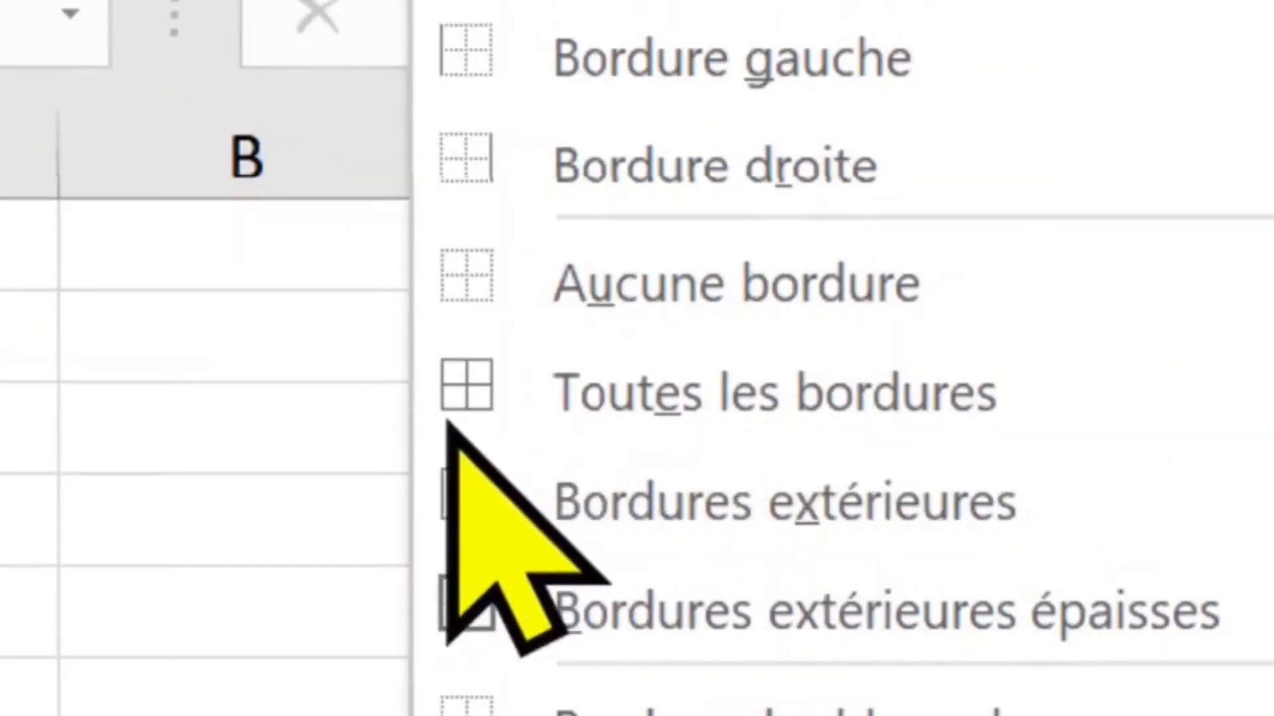
mouse_move(448, 425)
mouse_down()
mouse_move(1000, 440)
mouse_move(935, 378)
mouse_move(455, 377)
mouse_move(443, 413)
mouse_up()
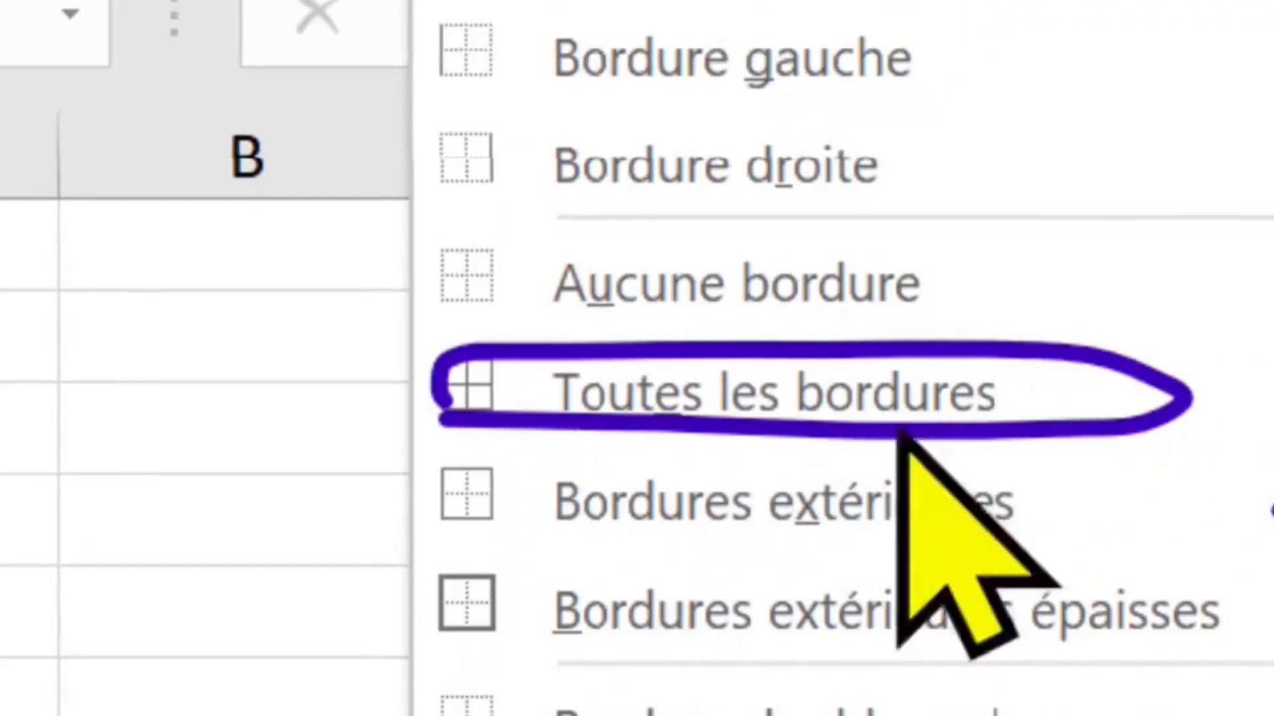
drag(1056, 268, 953, 282)
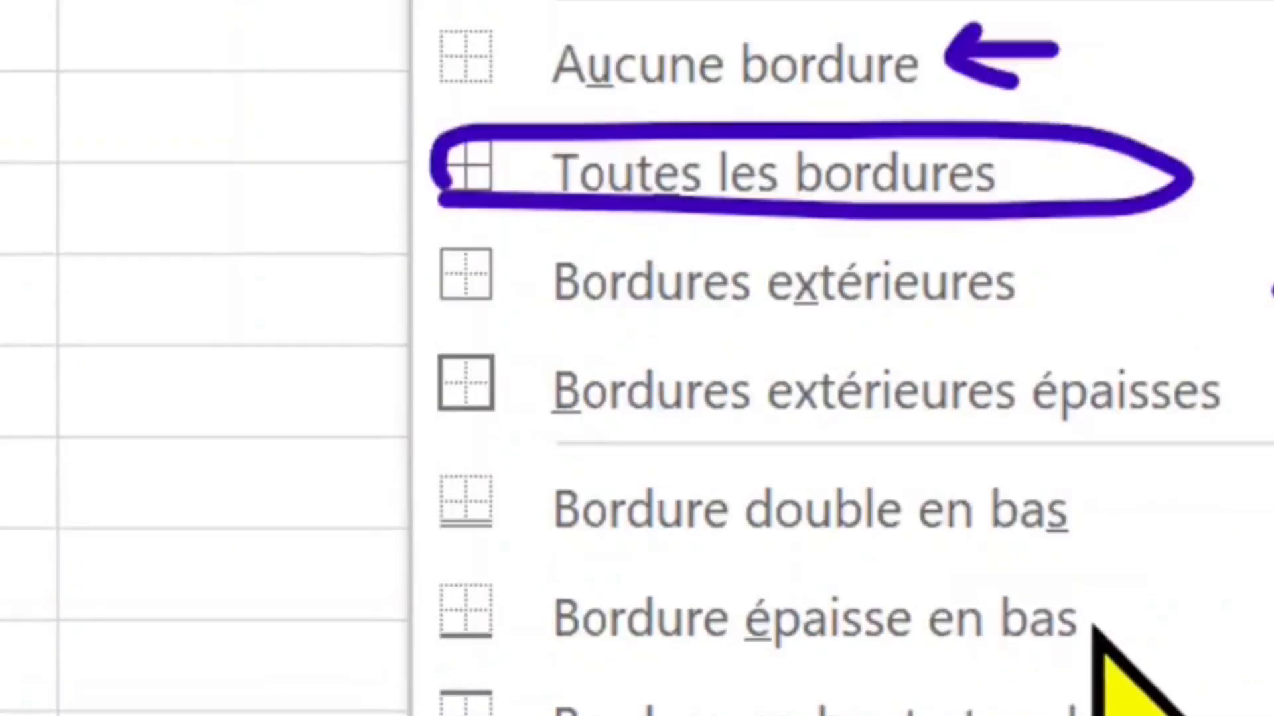
drag(535, 554, 1078, 554)
drag(571, 657, 1065, 657)
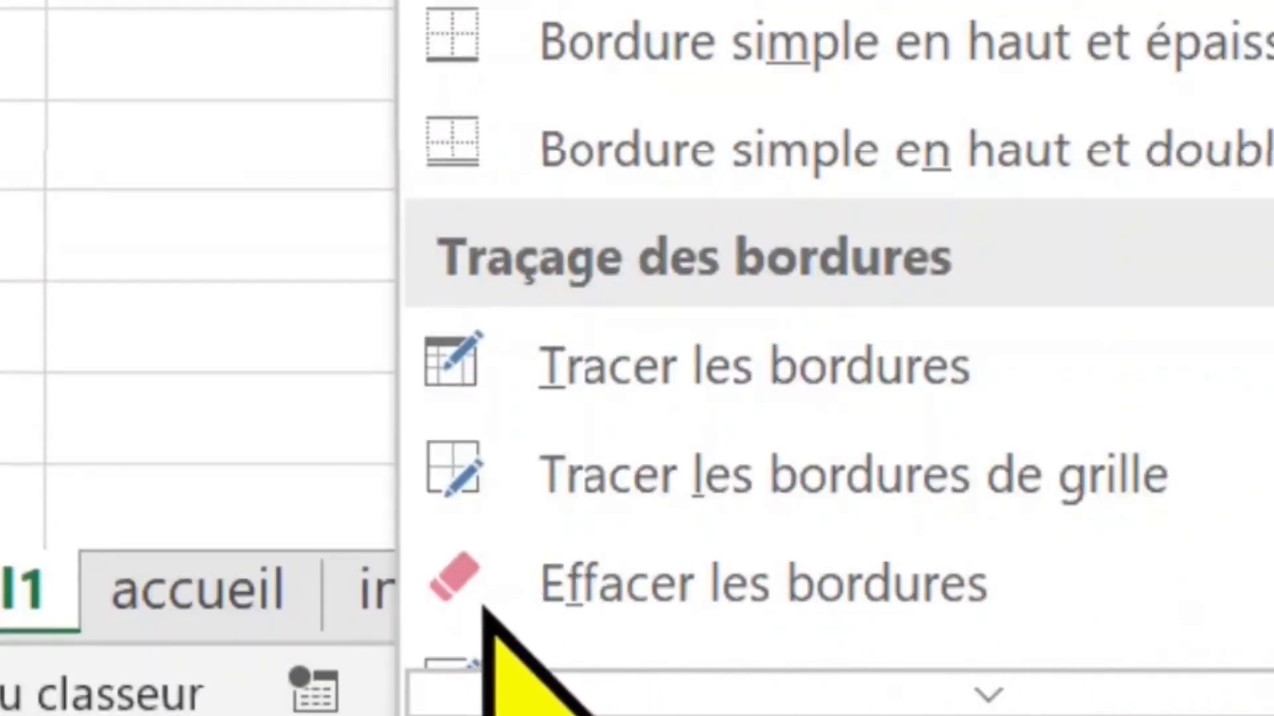
mouse_move(483, 607)
mouse_down()
mouse_move(961, 643)
mouse_move(670, 538)
mouse_move(506, 639)
mouse_move(593, 643)
mouse_up()
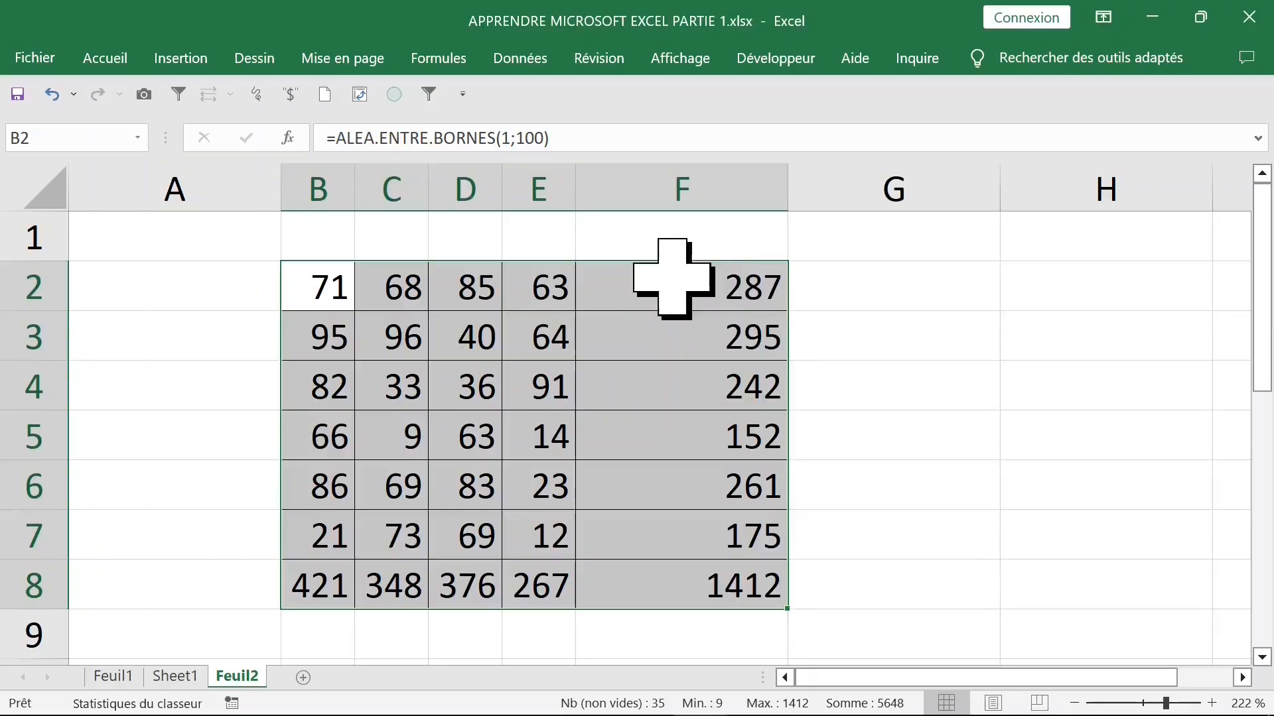
Step: Fill the row totals in F2:F8 with yellow
click(933, 300)
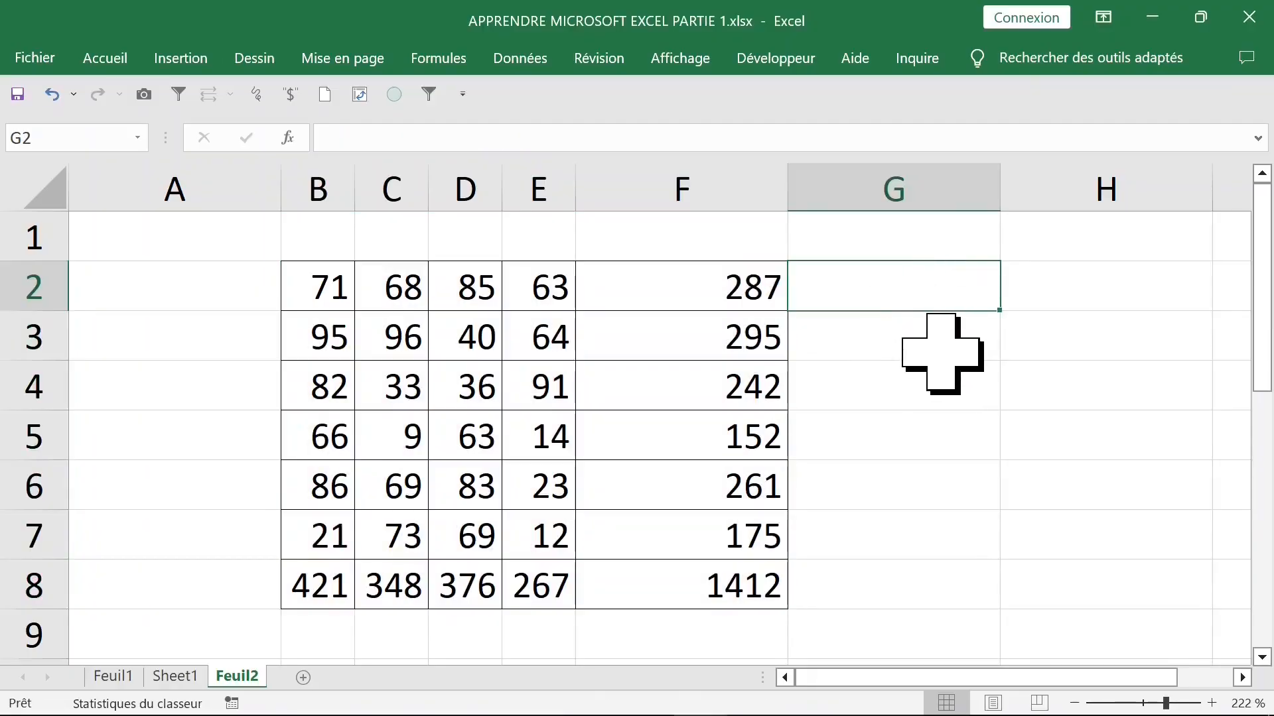
click(669, 289)
drag(668, 290, 674, 576)
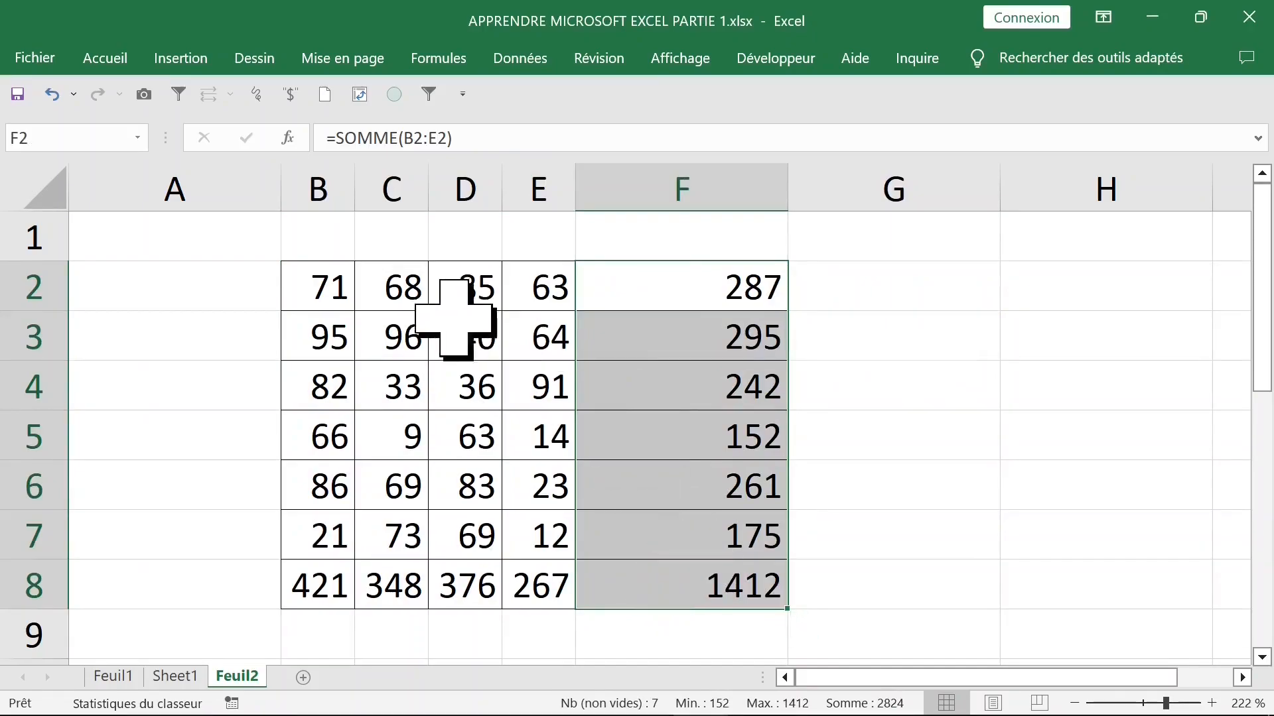
click(106, 60)
click(291, 139)
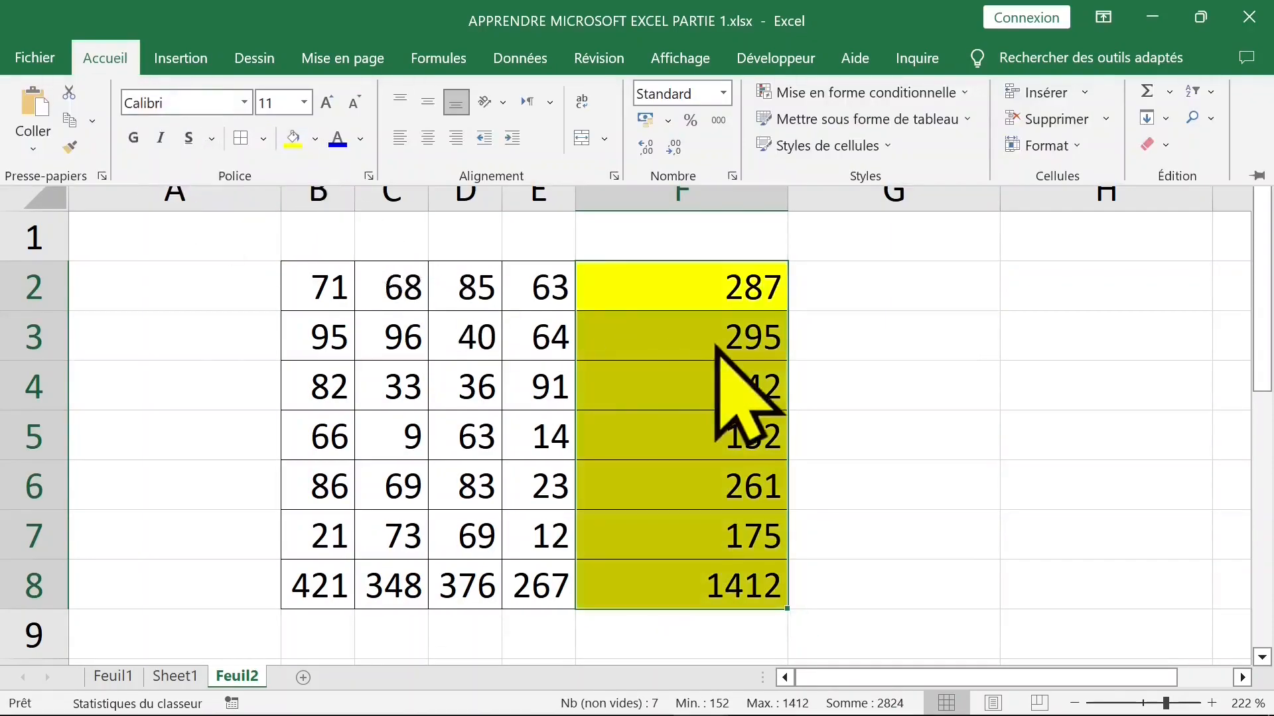
Step: Fill the column totals in B8:F8 with yellow
click(321, 588)
drag(321, 588, 681, 588)
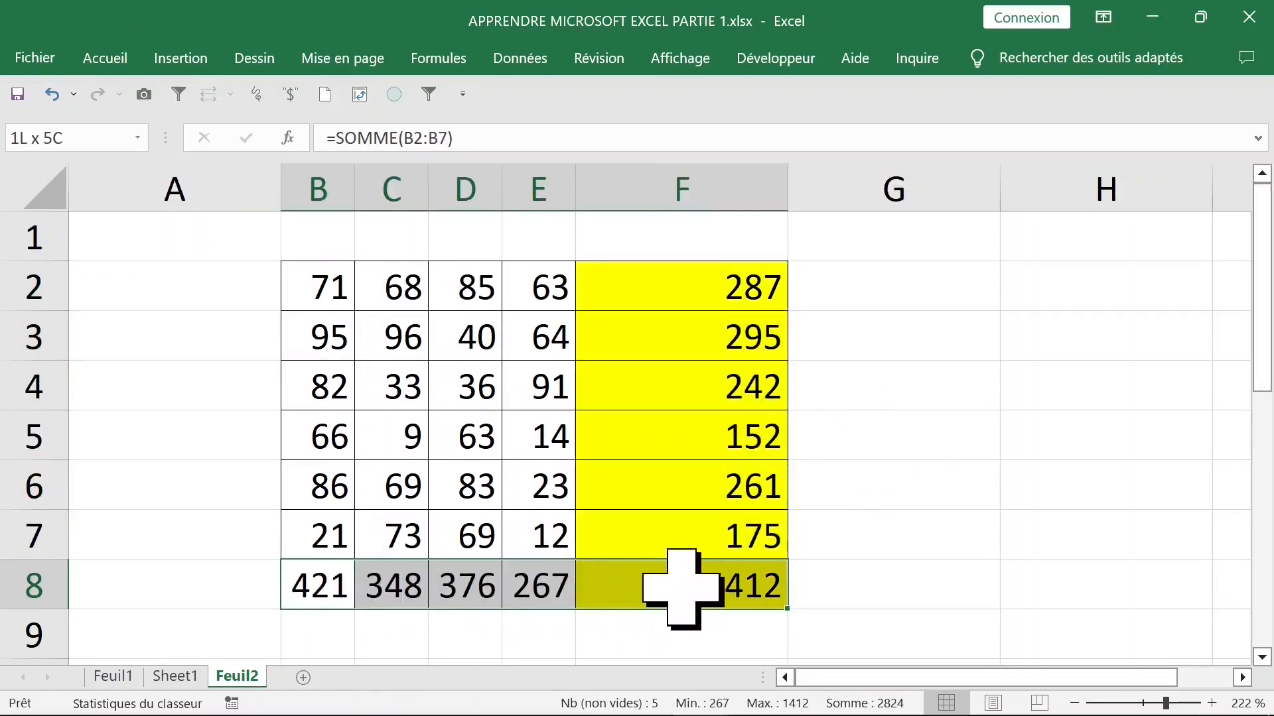
click(109, 58)
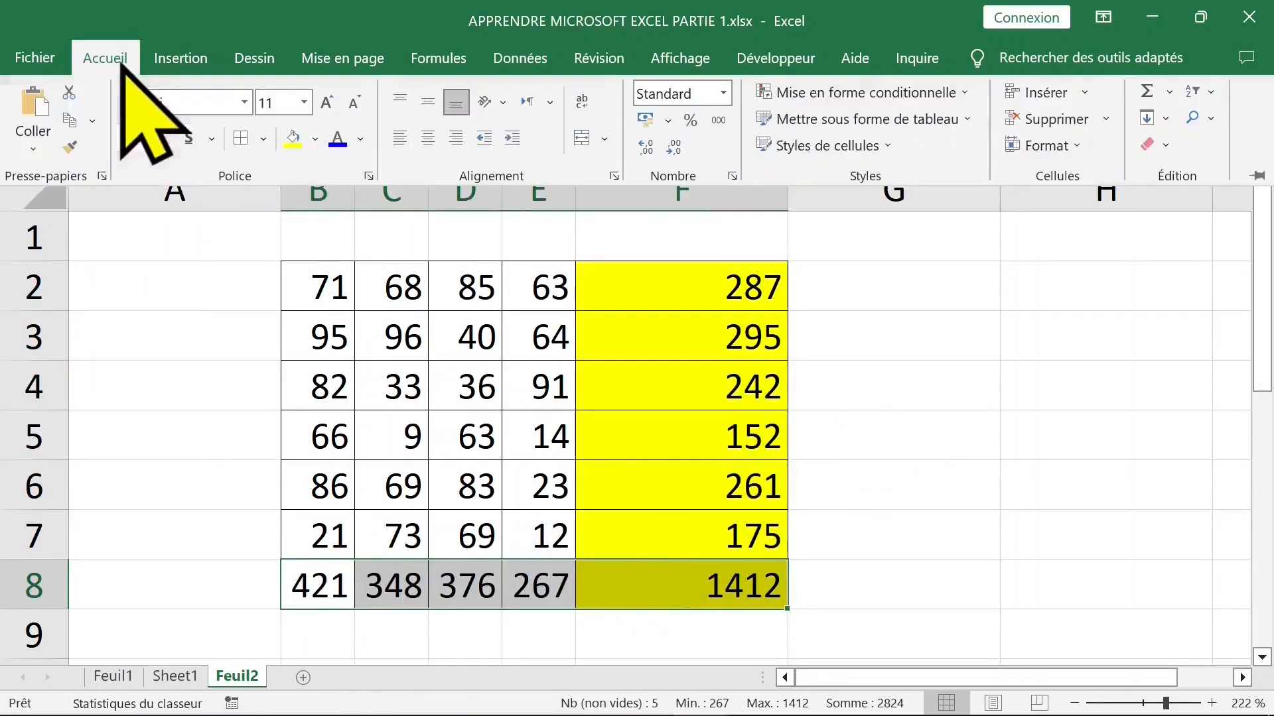
click(294, 139)
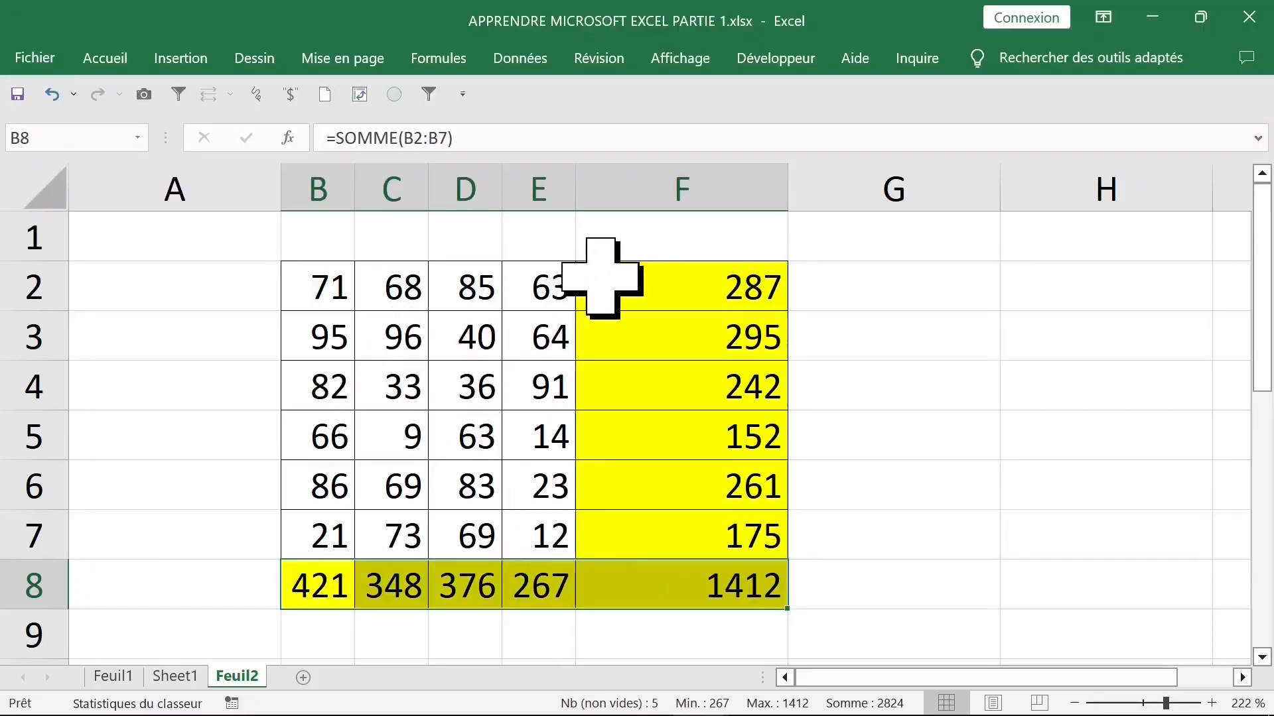
click(818, 296)
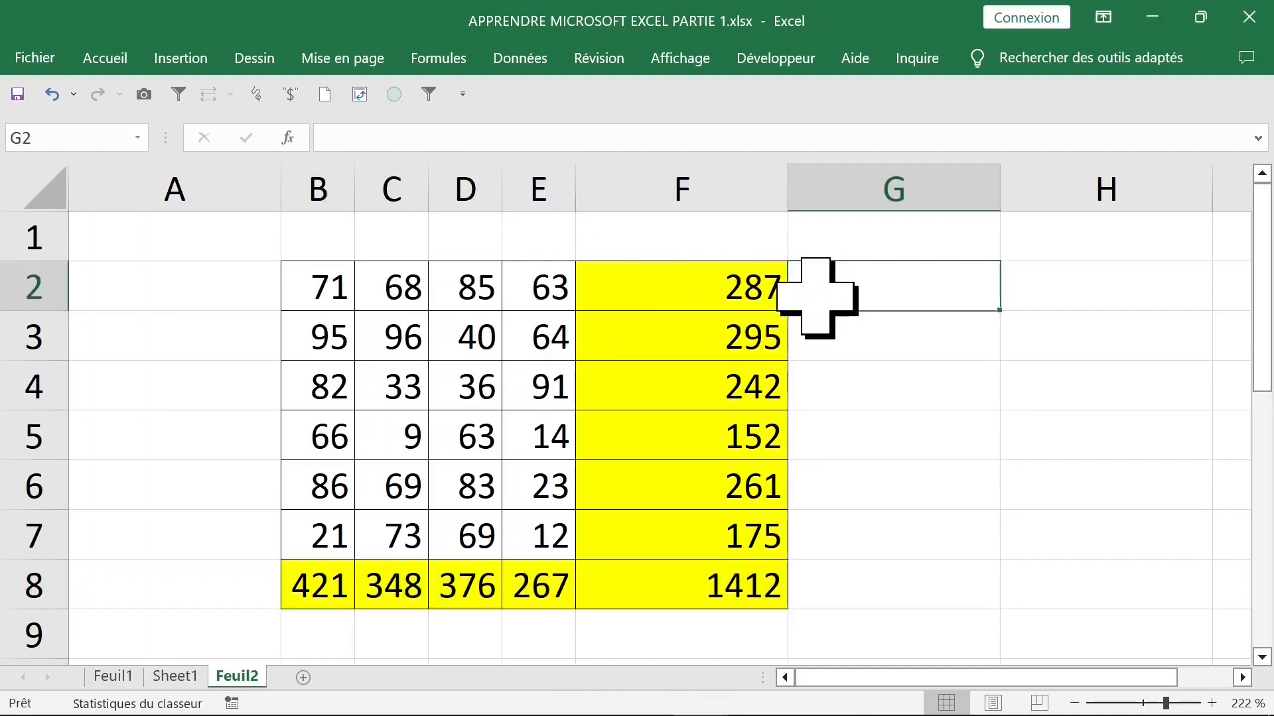
text(=mo)
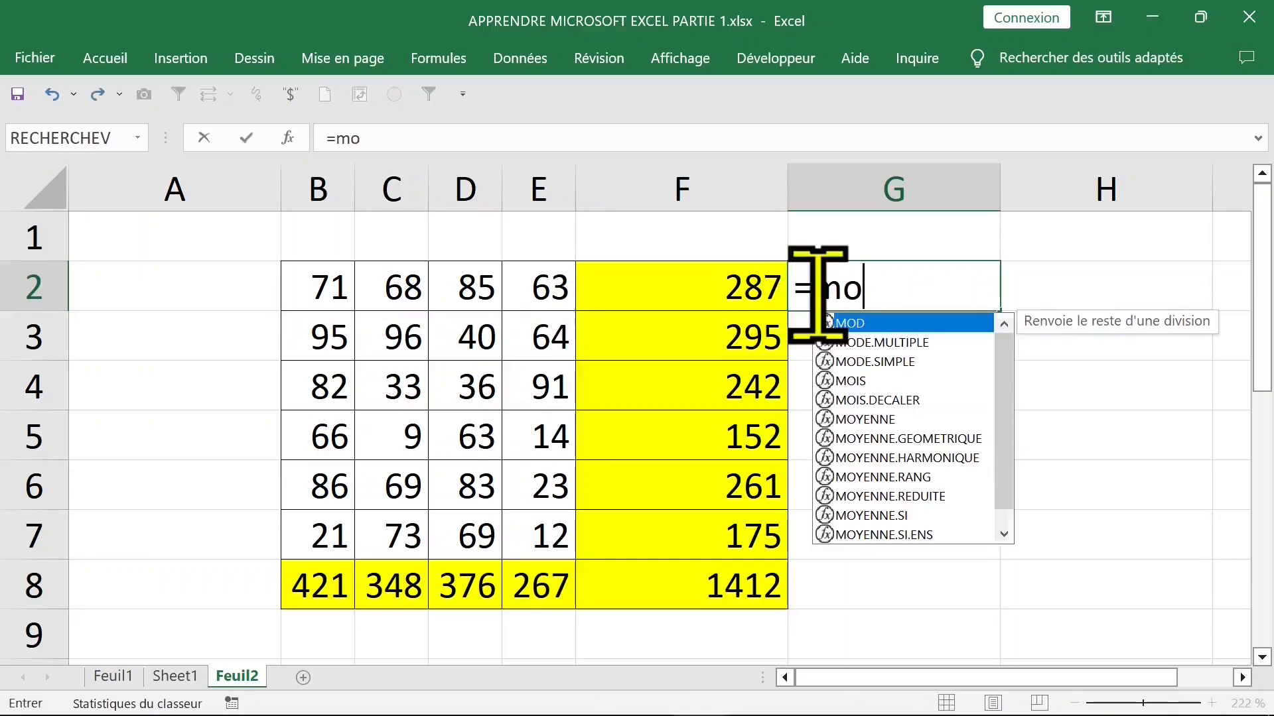
text(ye)
key(Escape)
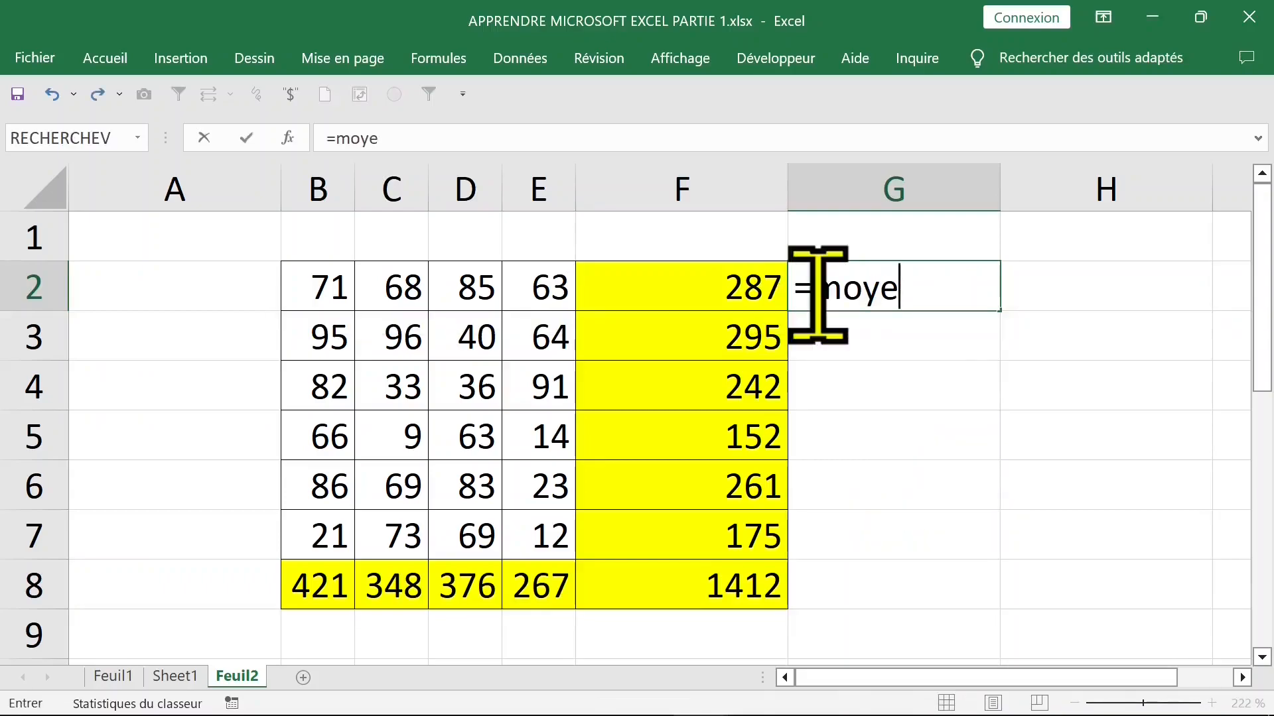
key(Escape)
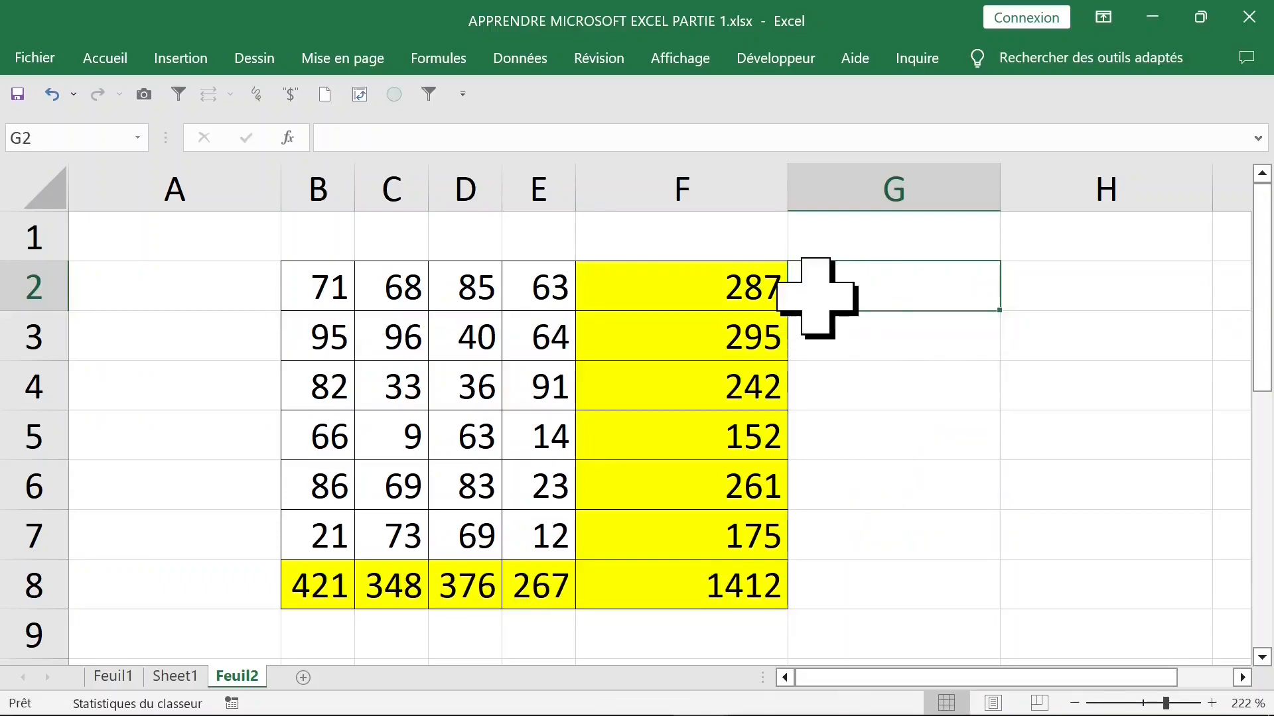
Step: Search the function list for "moyenne" and insert the MOYENNE function in G2
click(287, 138)
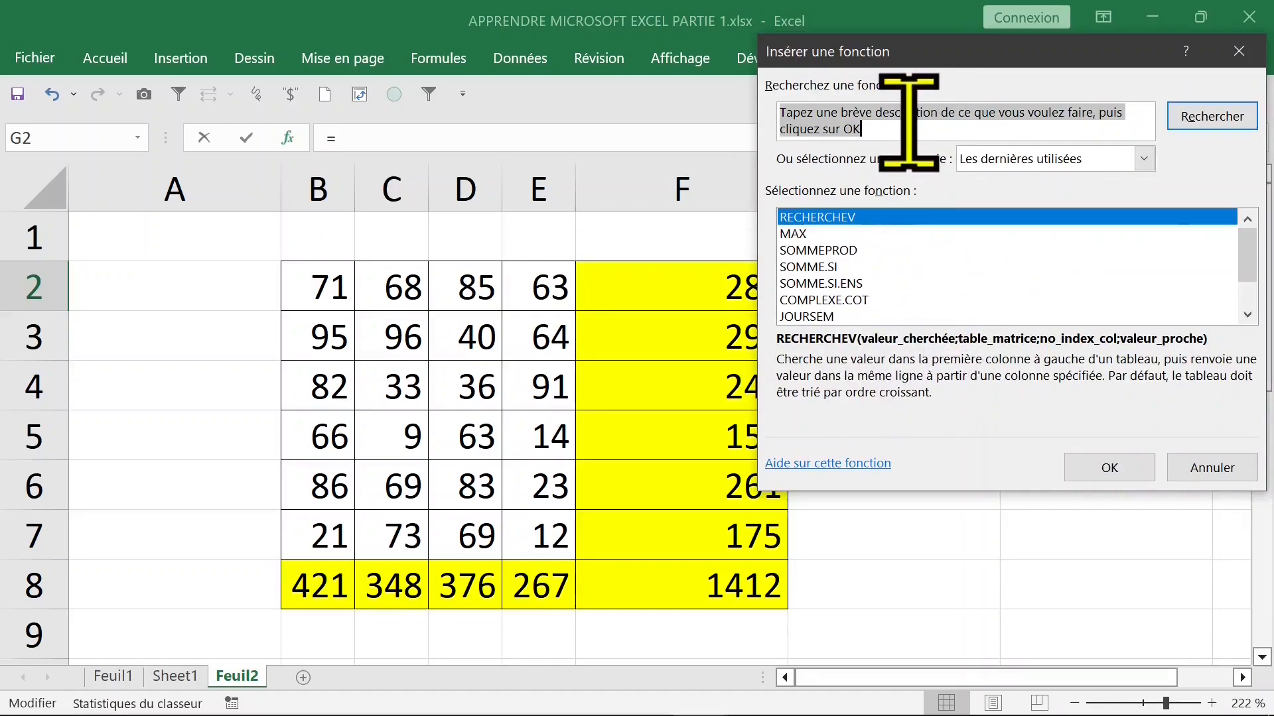
text(moyenne)
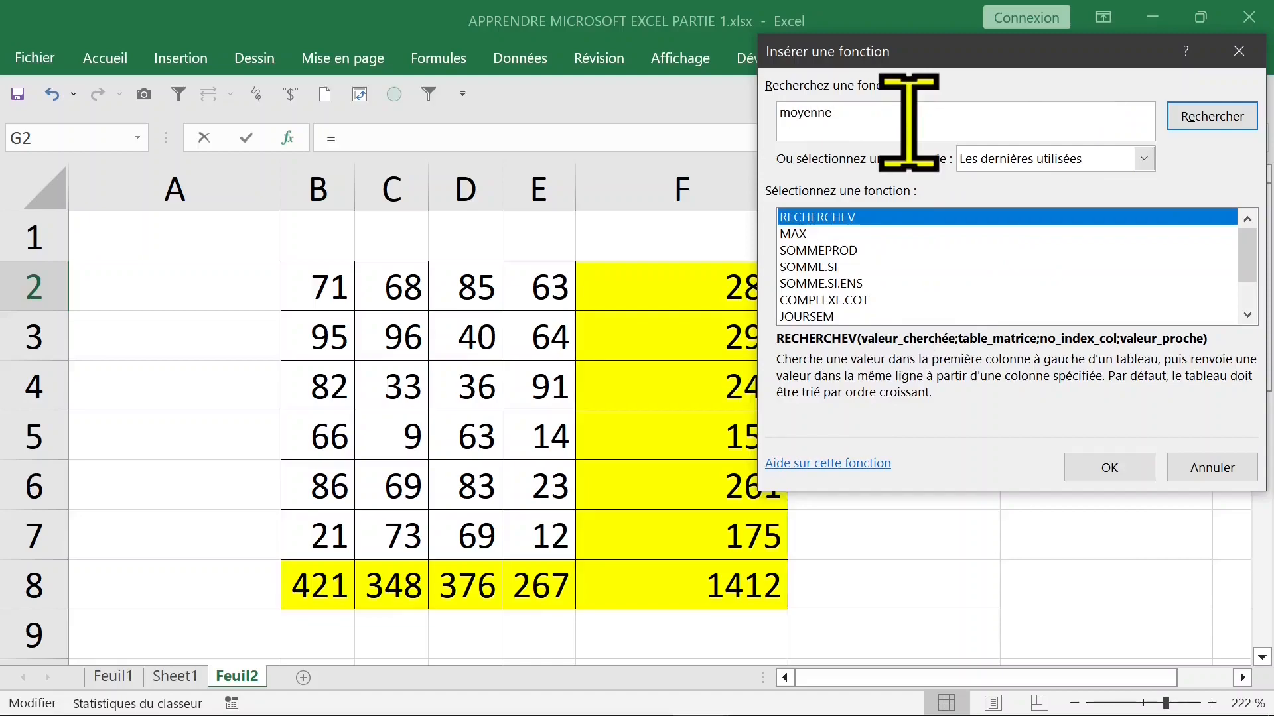
click(1214, 117)
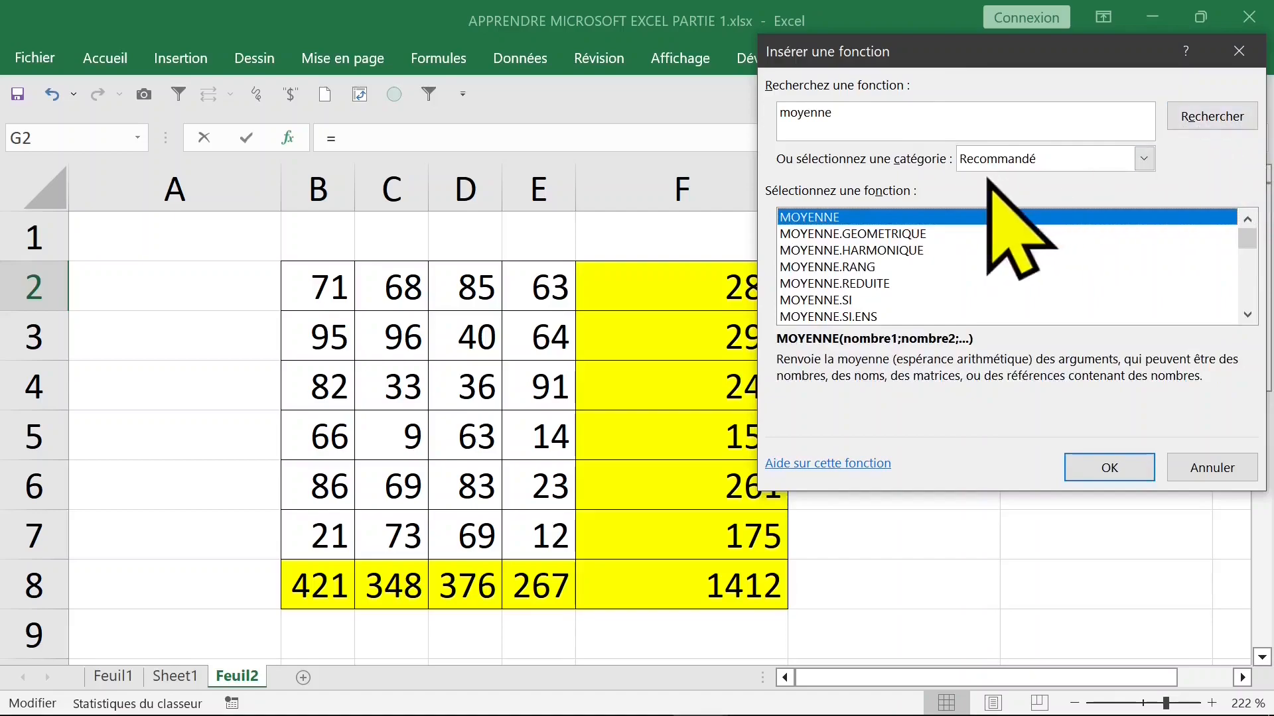
mouse_move(1251, 237)
mouse_down()
mouse_move(1251, 299)
mouse_move(1251, 233)
mouse_up()
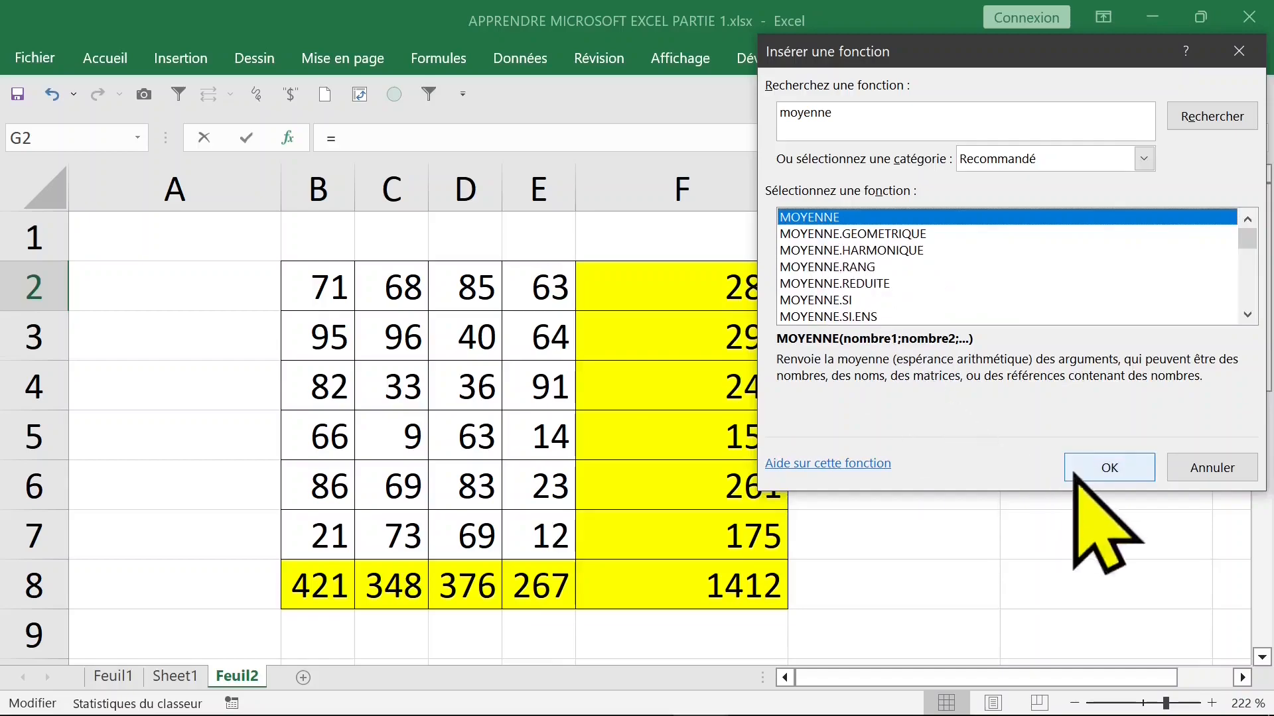
double_click(841, 220)
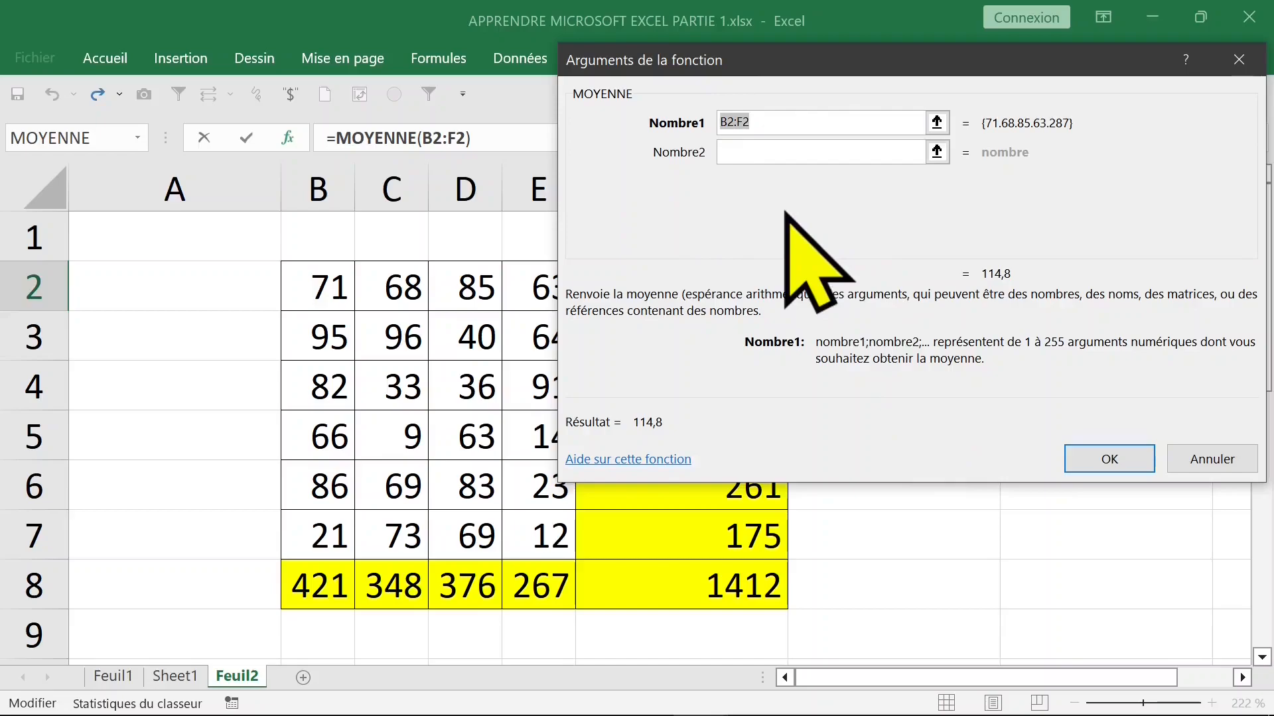
Step: Enter B2, C2, D2 and E2 as the four separate arguments of MOYENNE
drag(829, 66, 1015, 166)
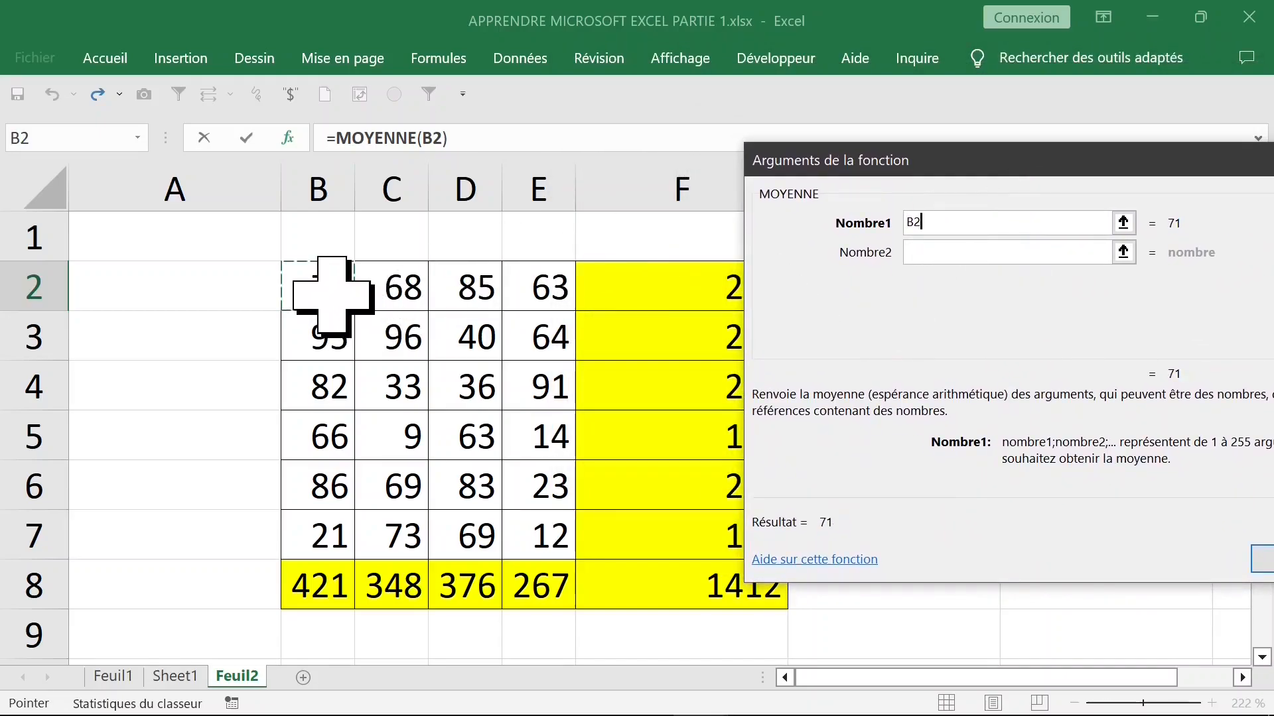
click(942, 252)
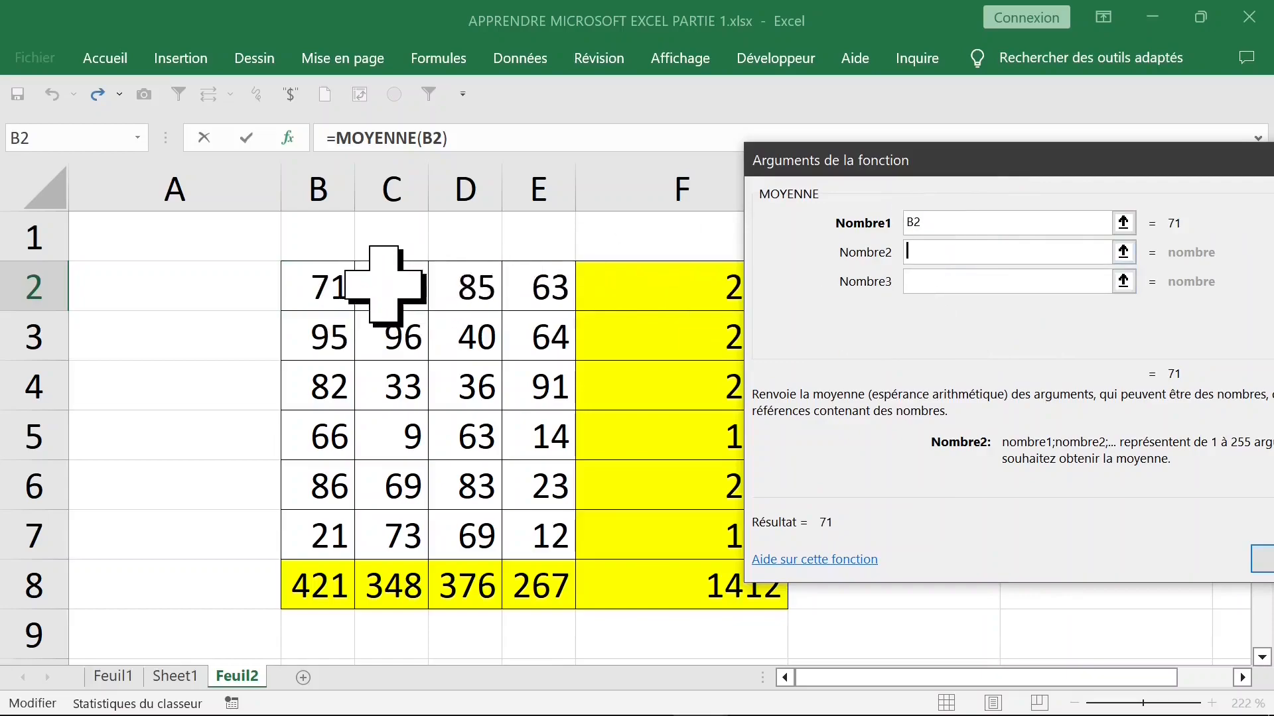
click(383, 285)
click(945, 282)
click(473, 292)
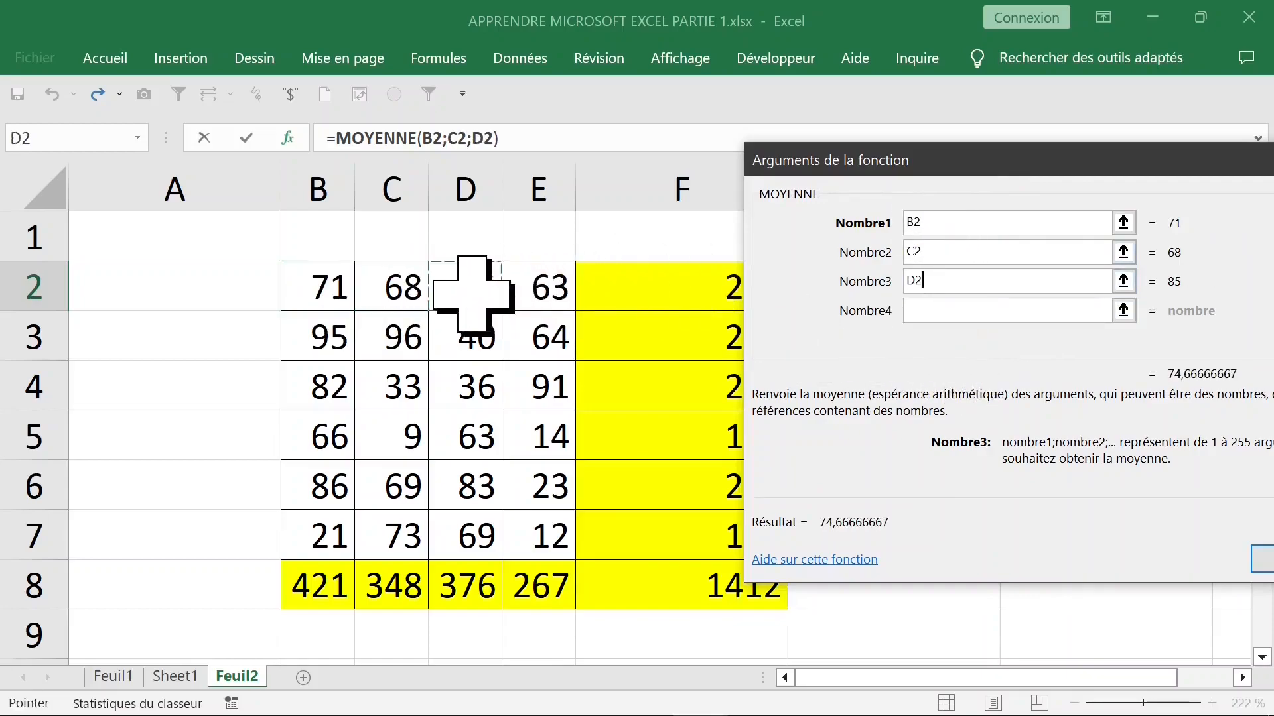
key(Tab)
click(546, 286)
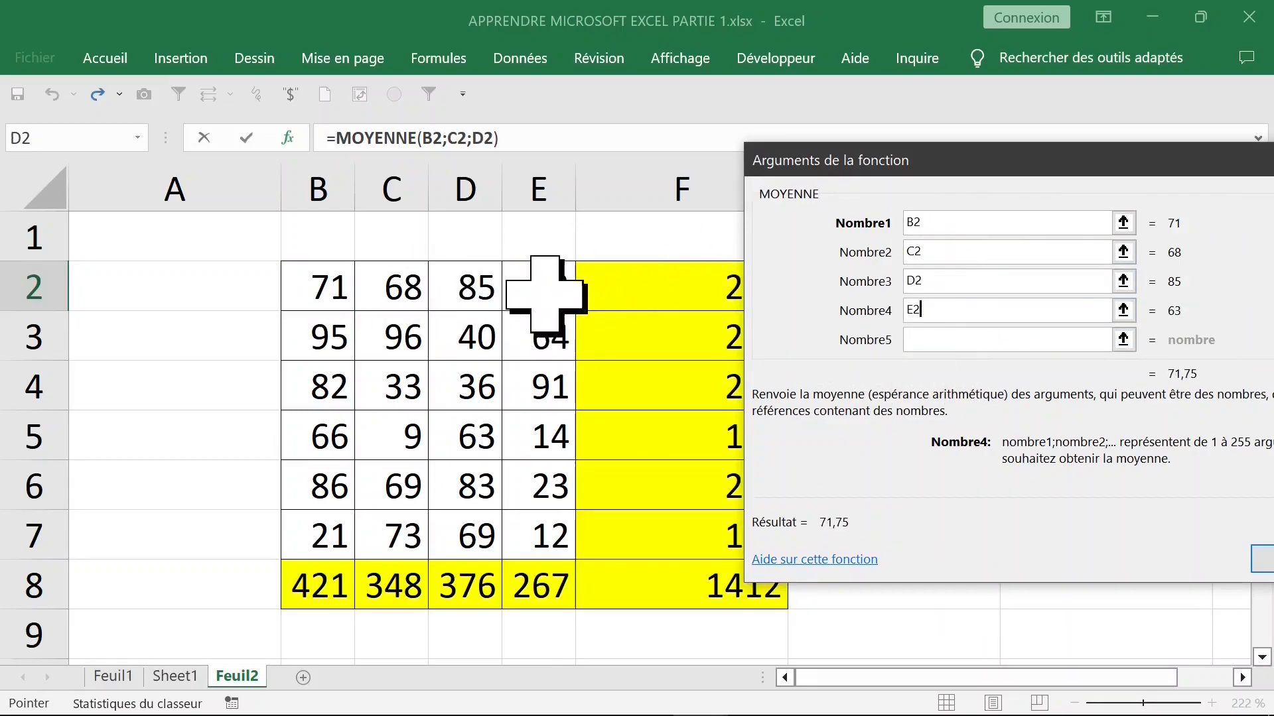
Step: Clear the separate cell references from all the MOYENNE arguments
click(1030, 305)
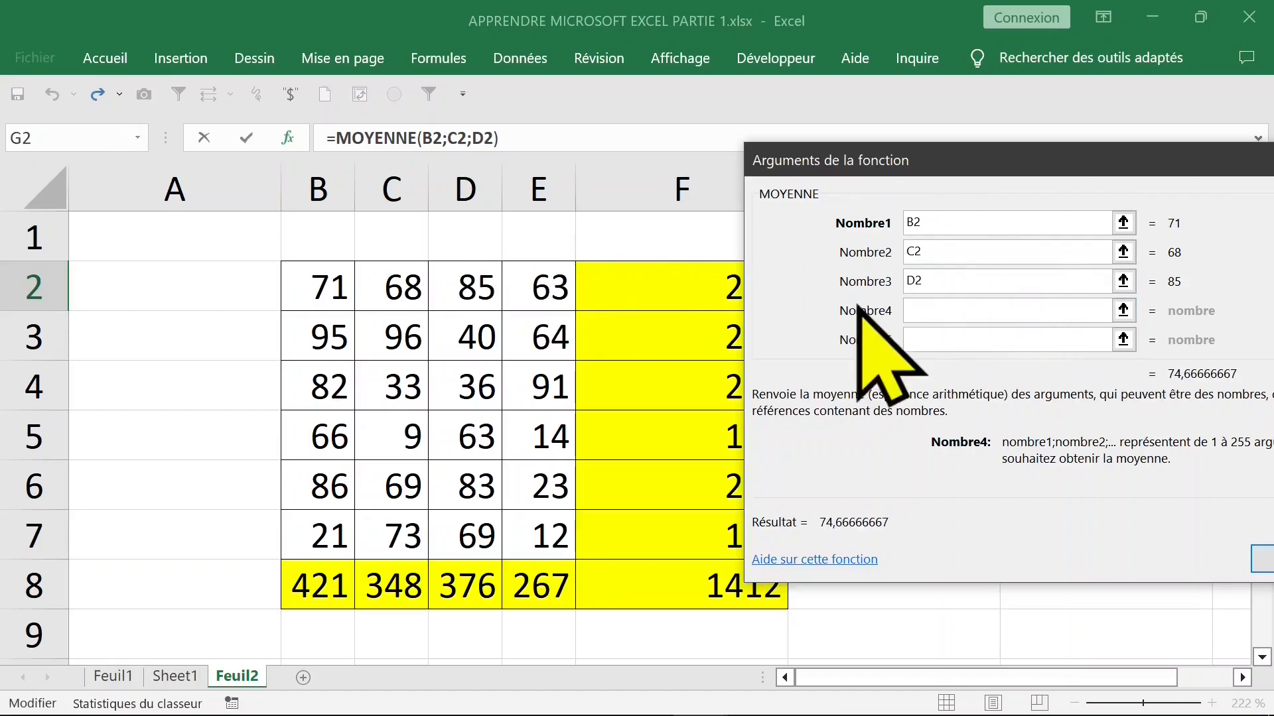
click(907, 280)
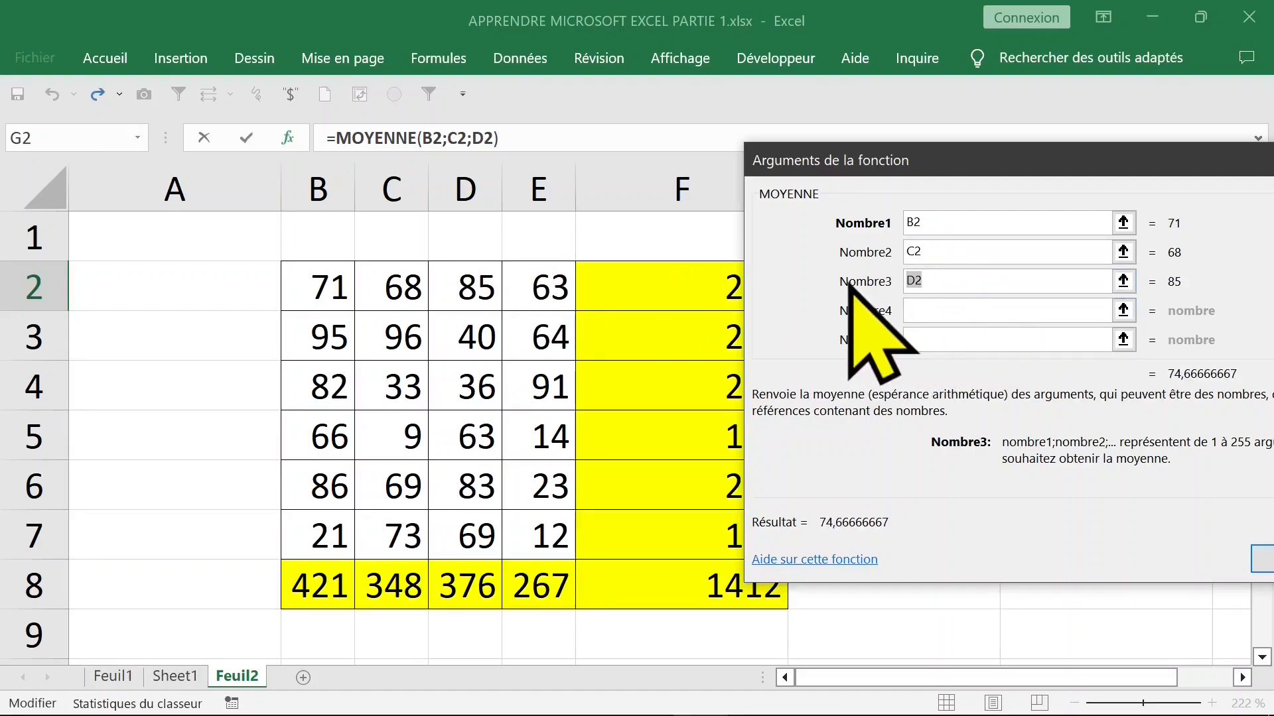
drag(924, 256, 877, 259)
drag(964, 223, 867, 224)
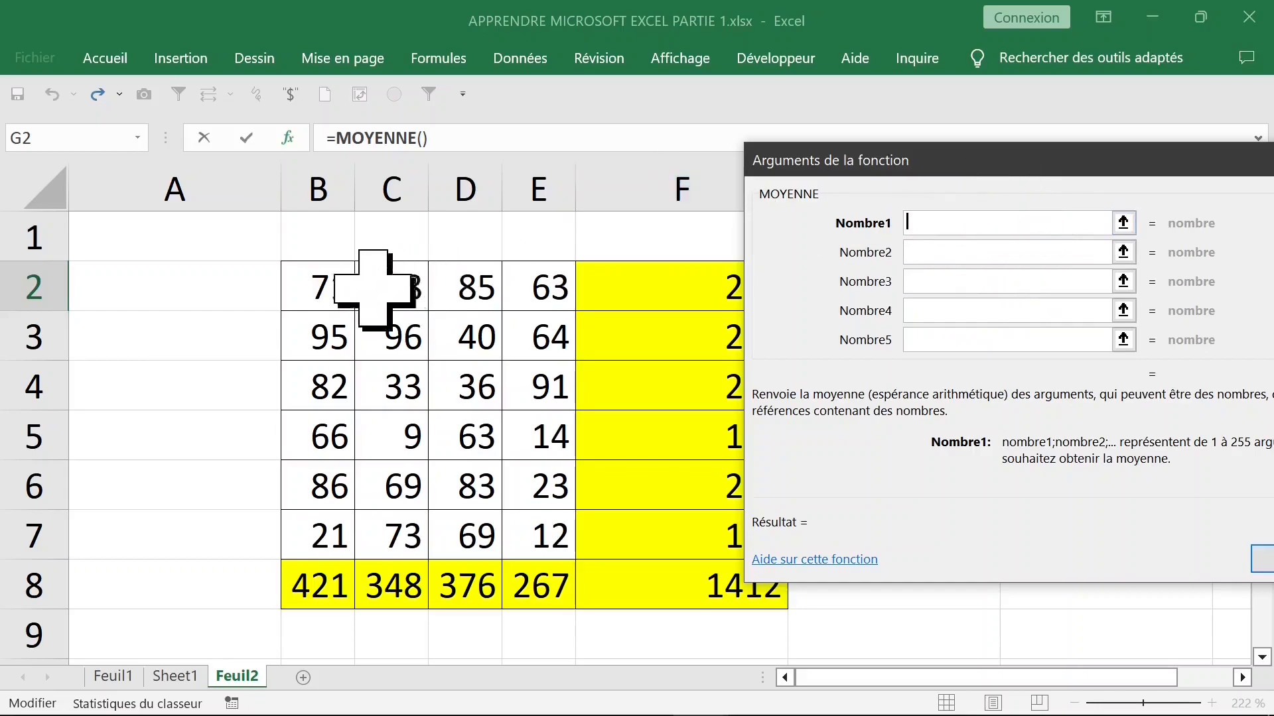
Step: Use the range B2:E2 as Nombre1 for MOYENNE in G2 and fill the formula down to G8
drag(325, 287, 341, 287)
drag(428, 288, 512, 276)
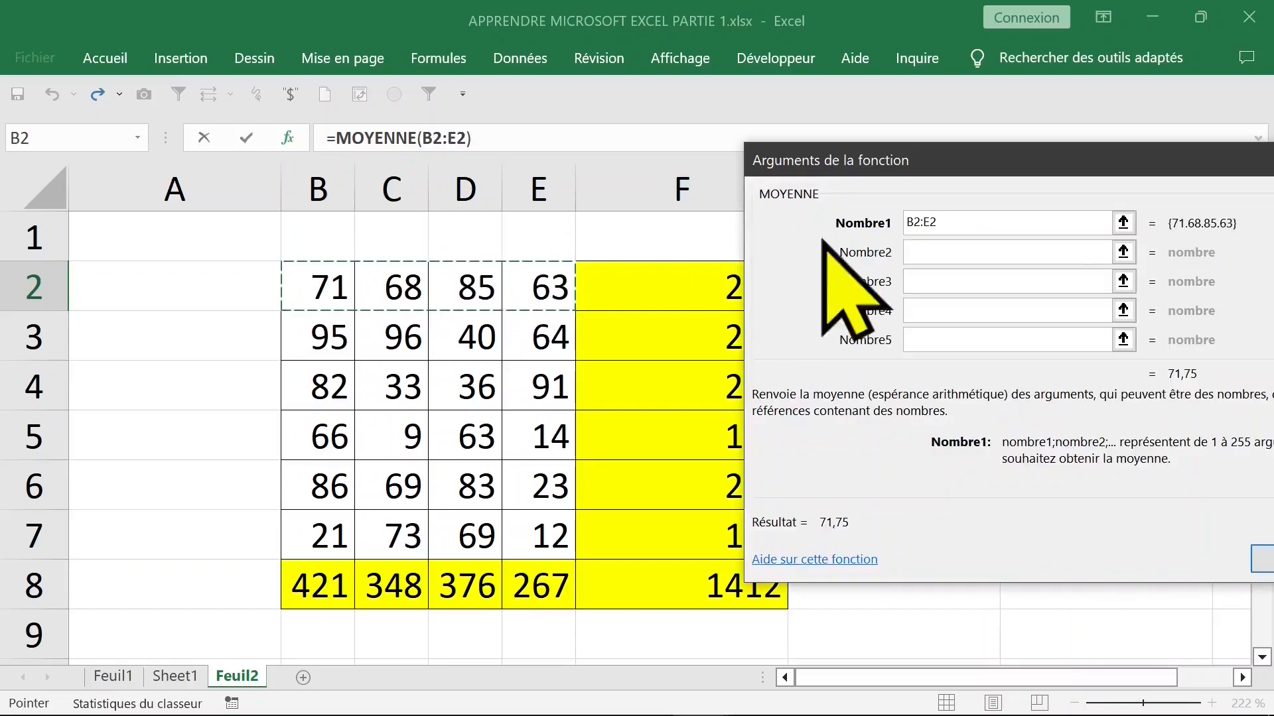
drag(1052, 159, 949, 79)
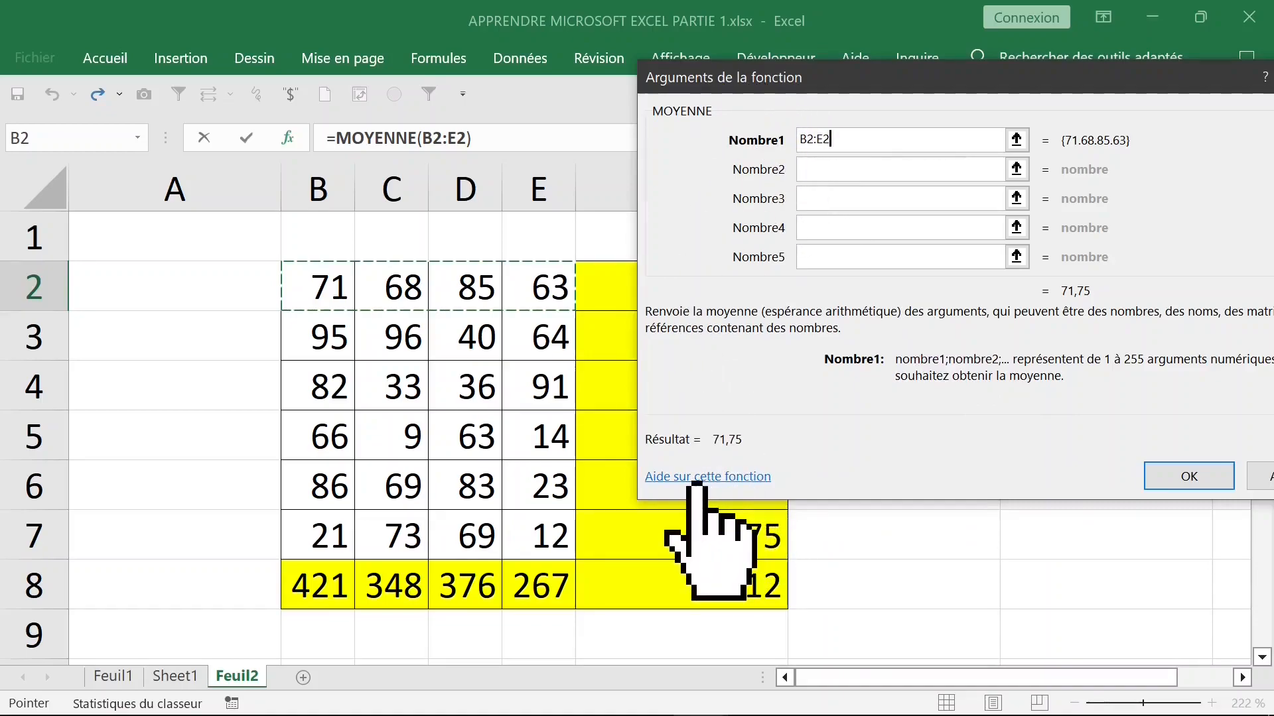
click(1205, 484)
drag(999, 312, 992, 604)
Step: Copy the random numbers in B2:E7 and paste them over themselves as values only
click(465, 286)
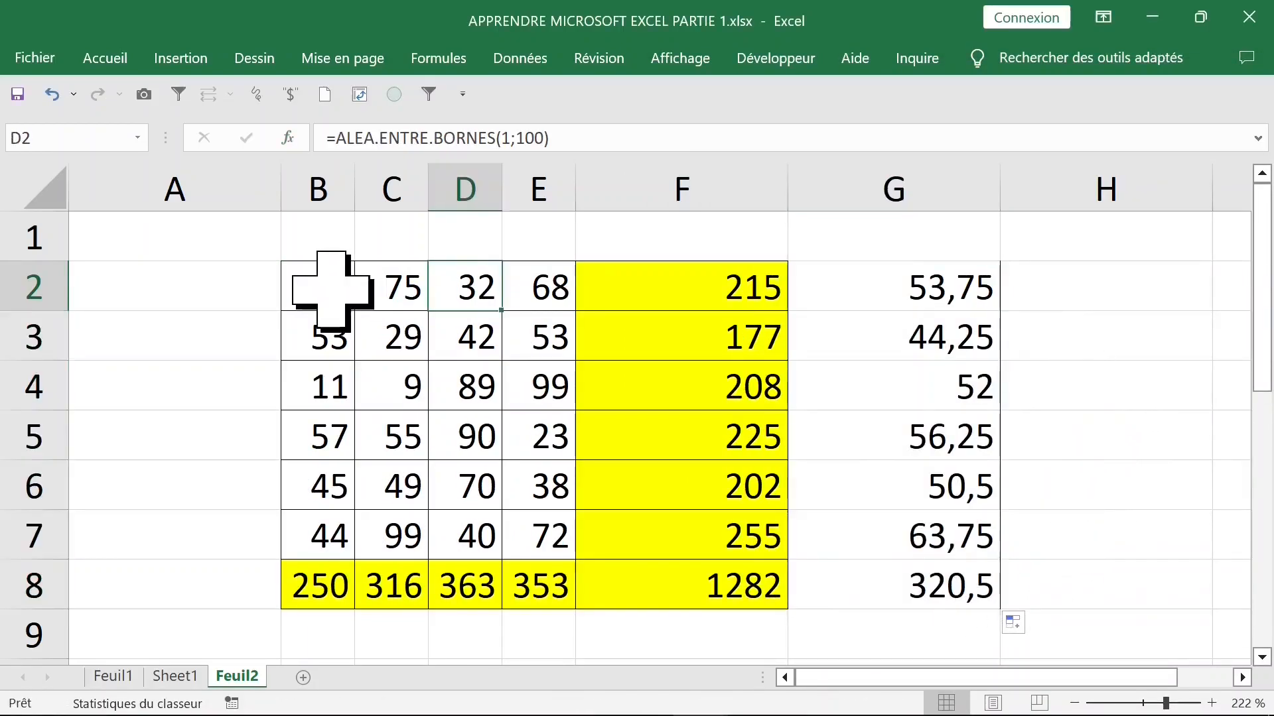
click(330, 285)
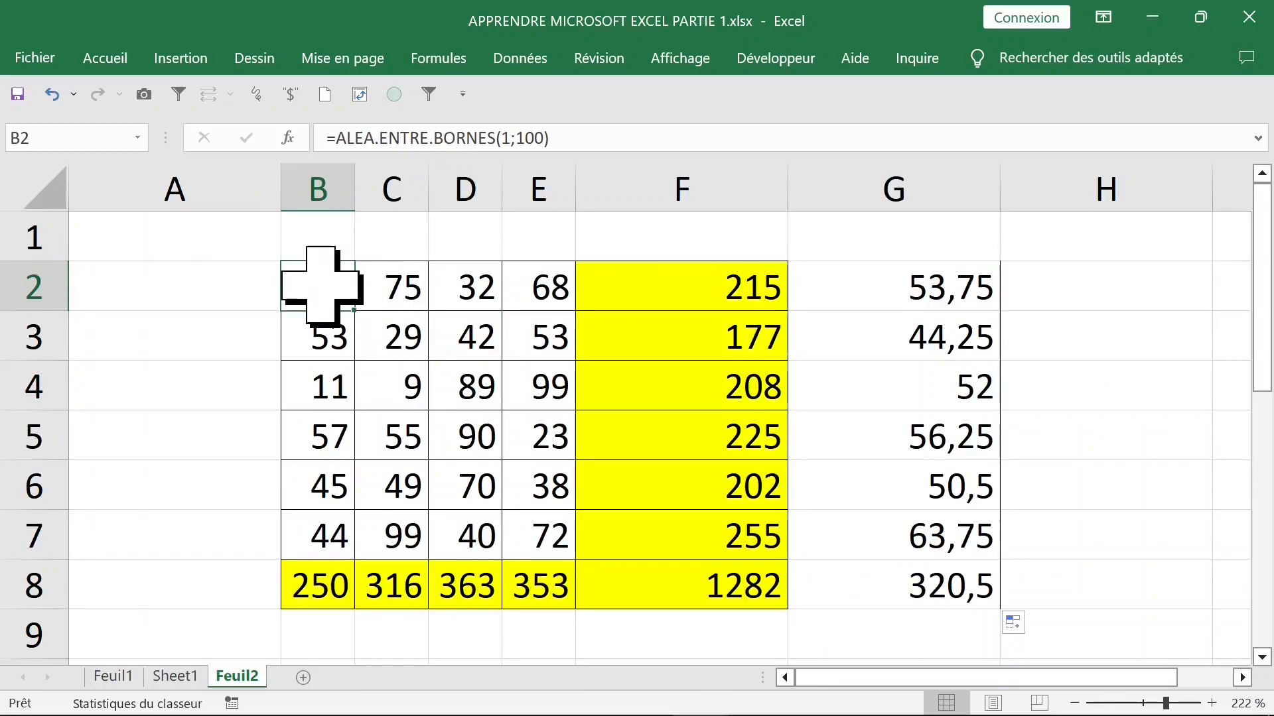
click(465, 286)
click(538, 286)
drag(319, 287, 530, 529)
right_click(325, 286)
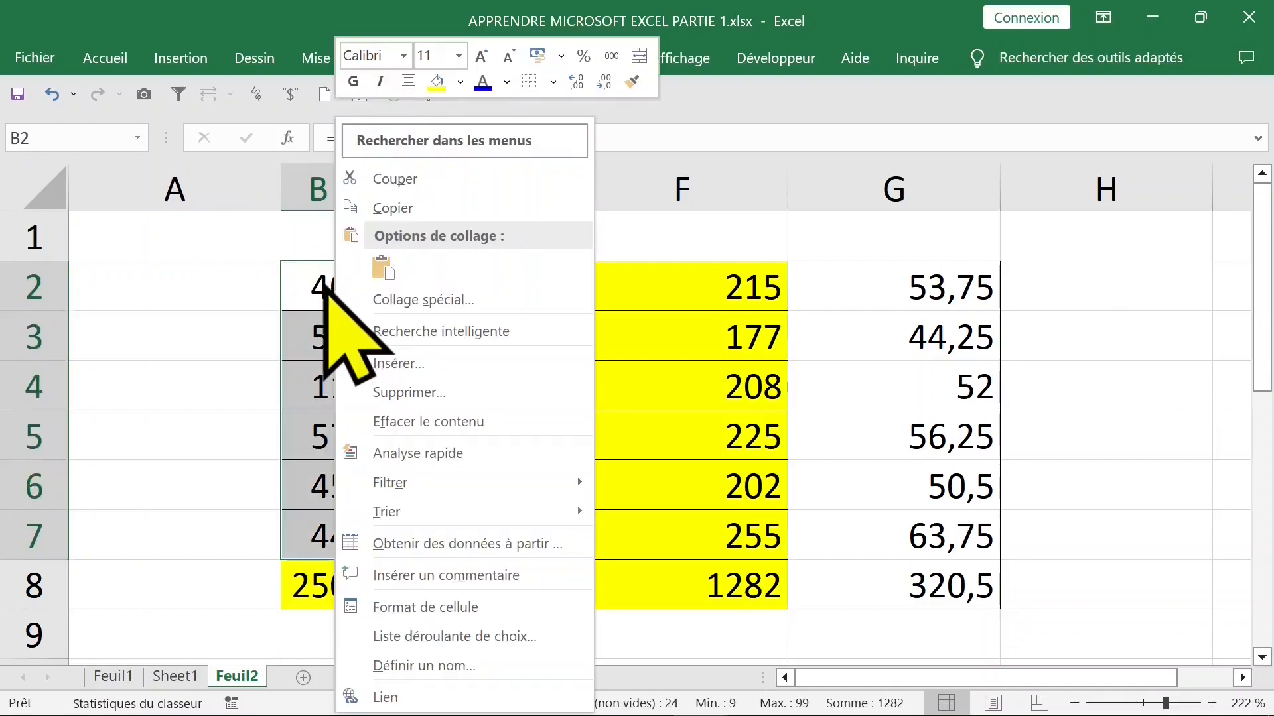
click(382, 208)
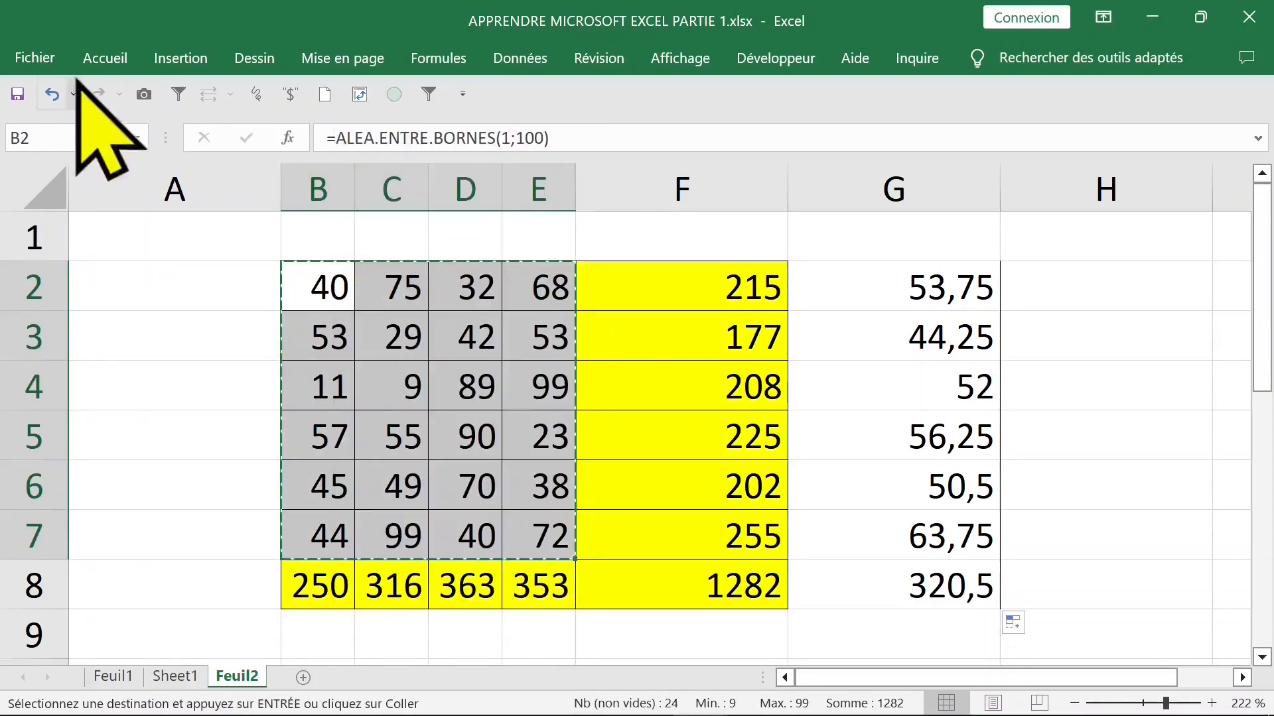
click(105, 58)
click(32, 149)
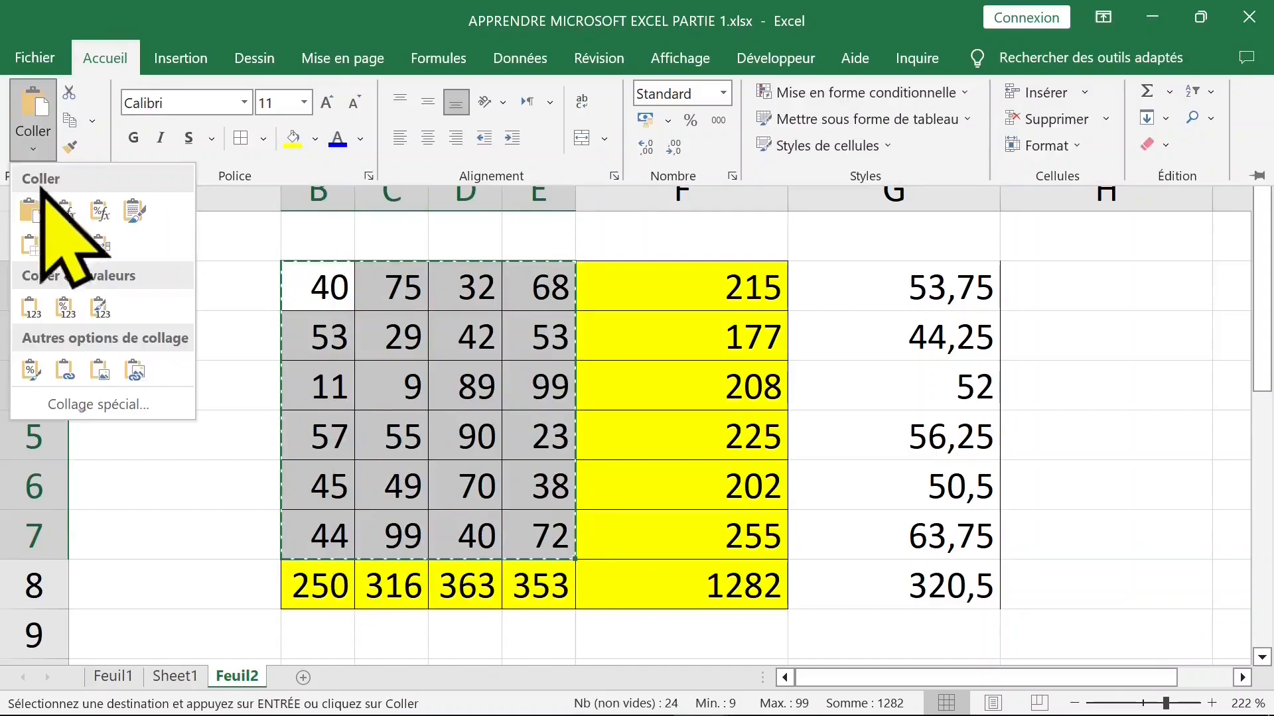
click(113, 413)
click(792, 246)
click(1097, 497)
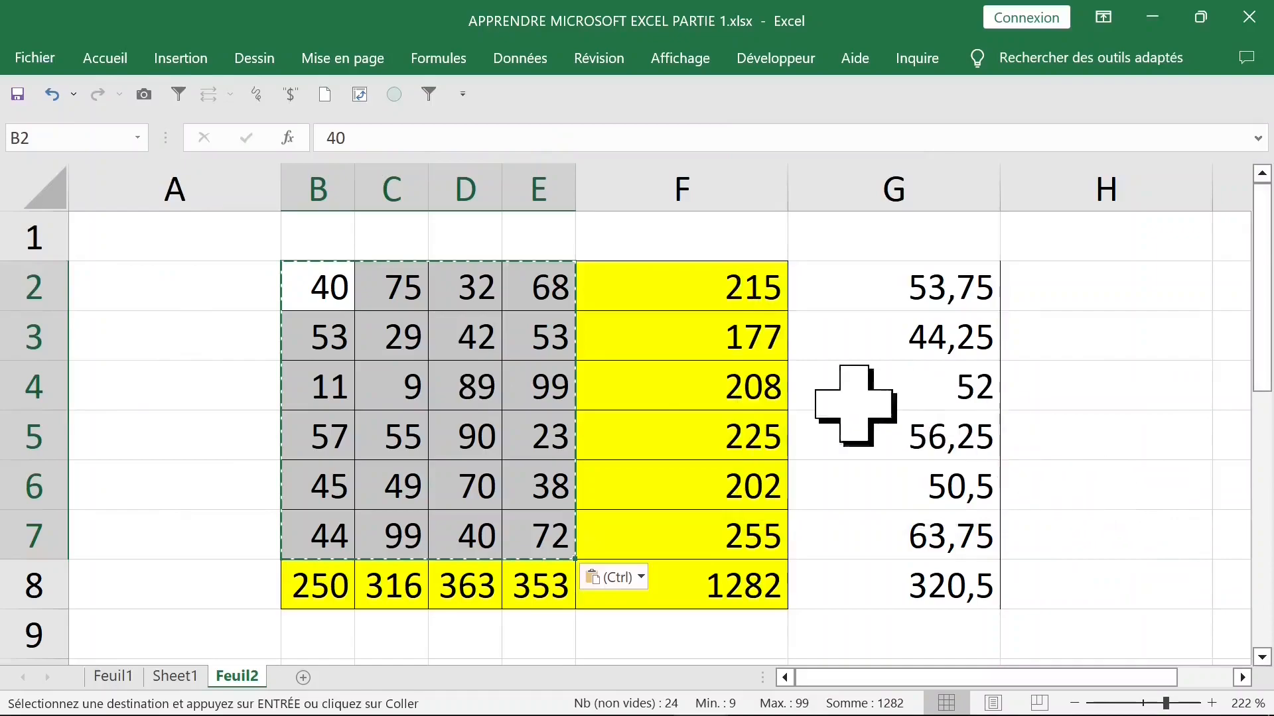
click(743, 352)
key(Escape)
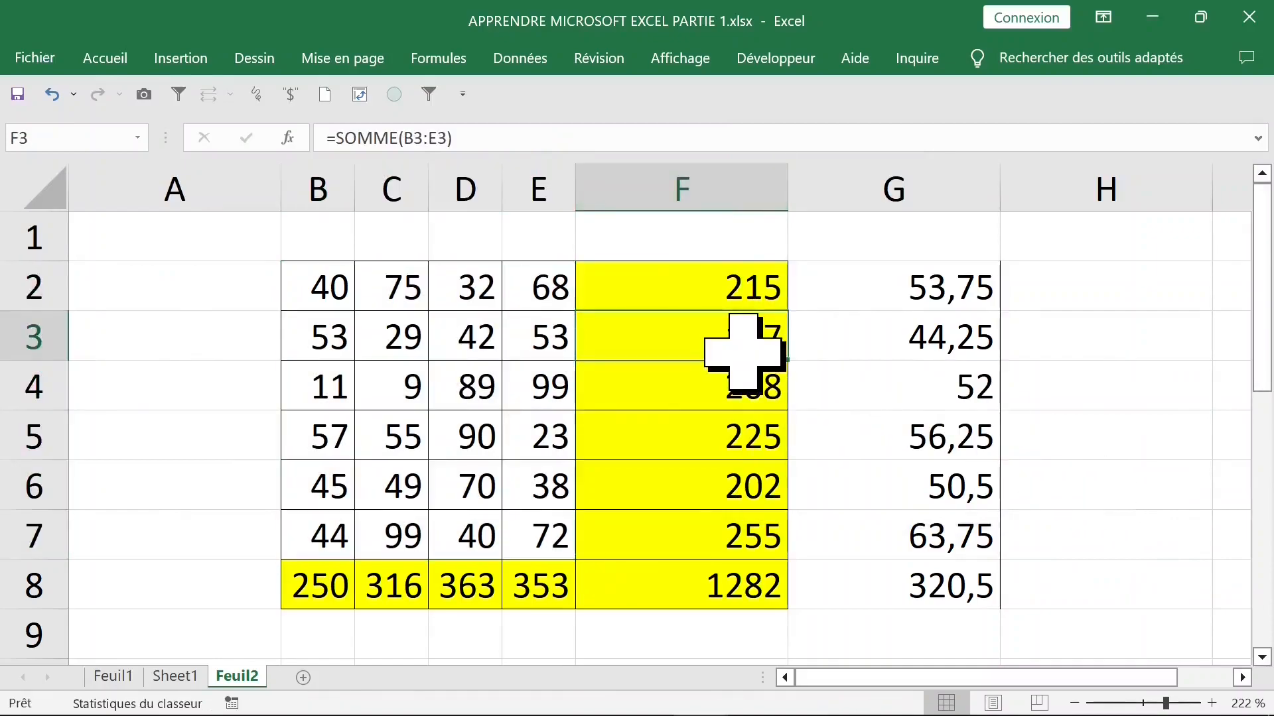
Step: Enter the headers "total" in F1 and "moyenne" in G1
click(762, 229)
key(F2)
text(total)
click(915, 240)
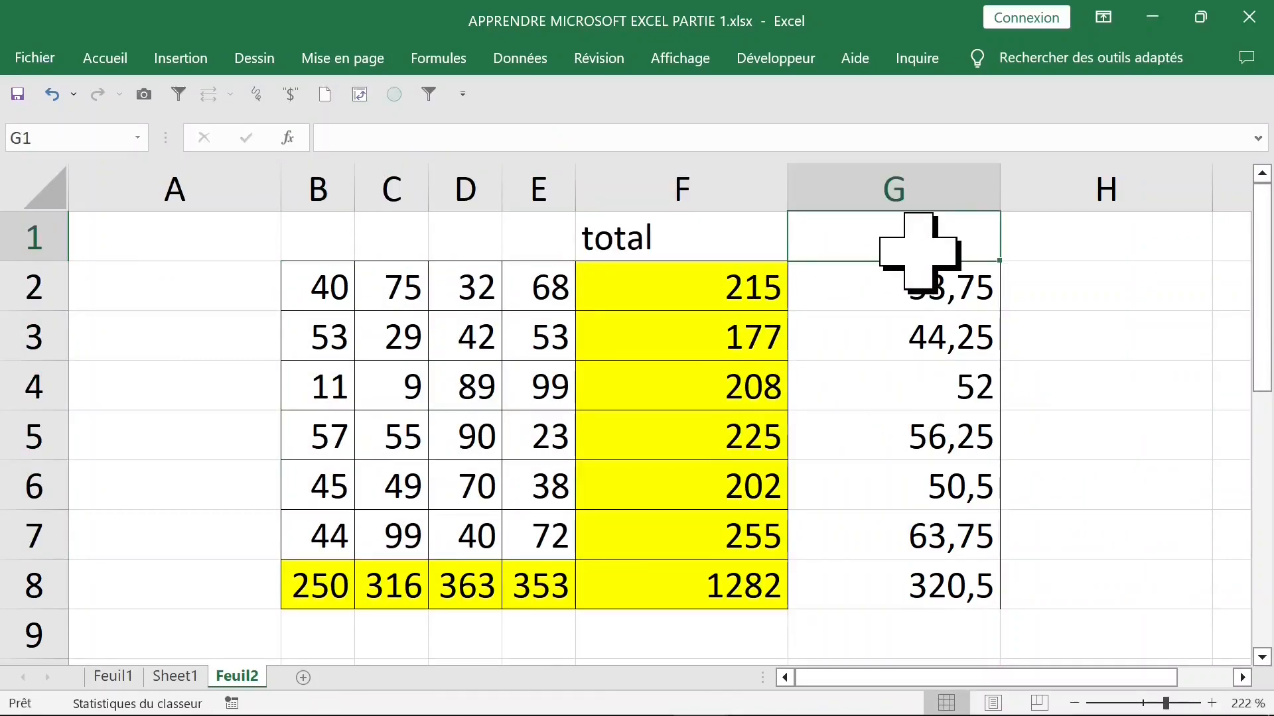
text(moyenne)
click(754, 285)
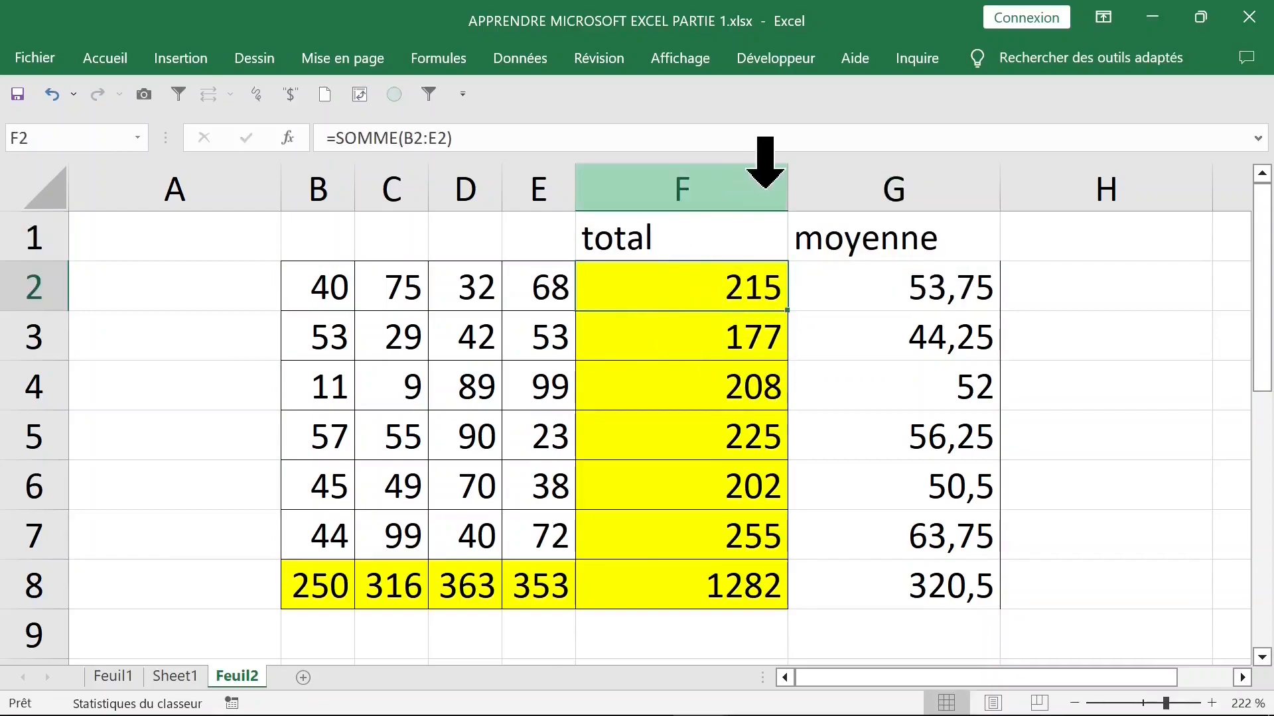
Step: Autofit the widths of columns F and G to their contents
click(694, 183)
double_click(786, 189)
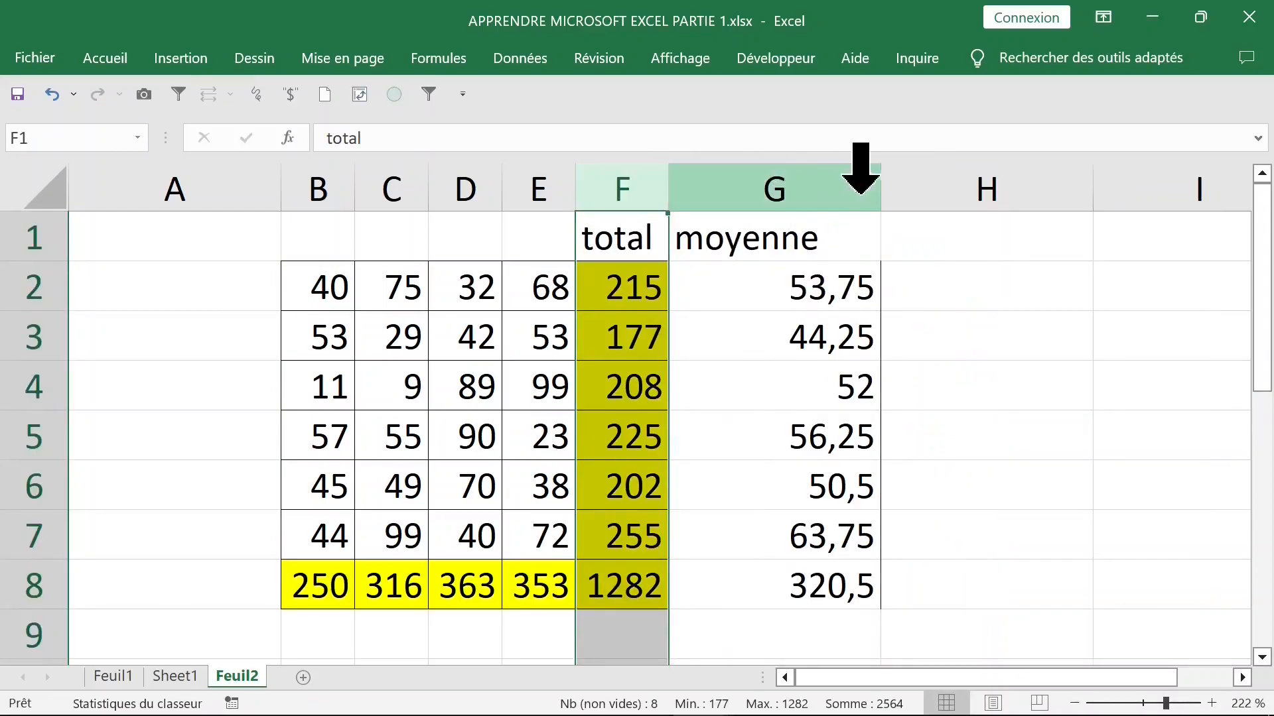
click(867, 192)
double_click(879, 192)
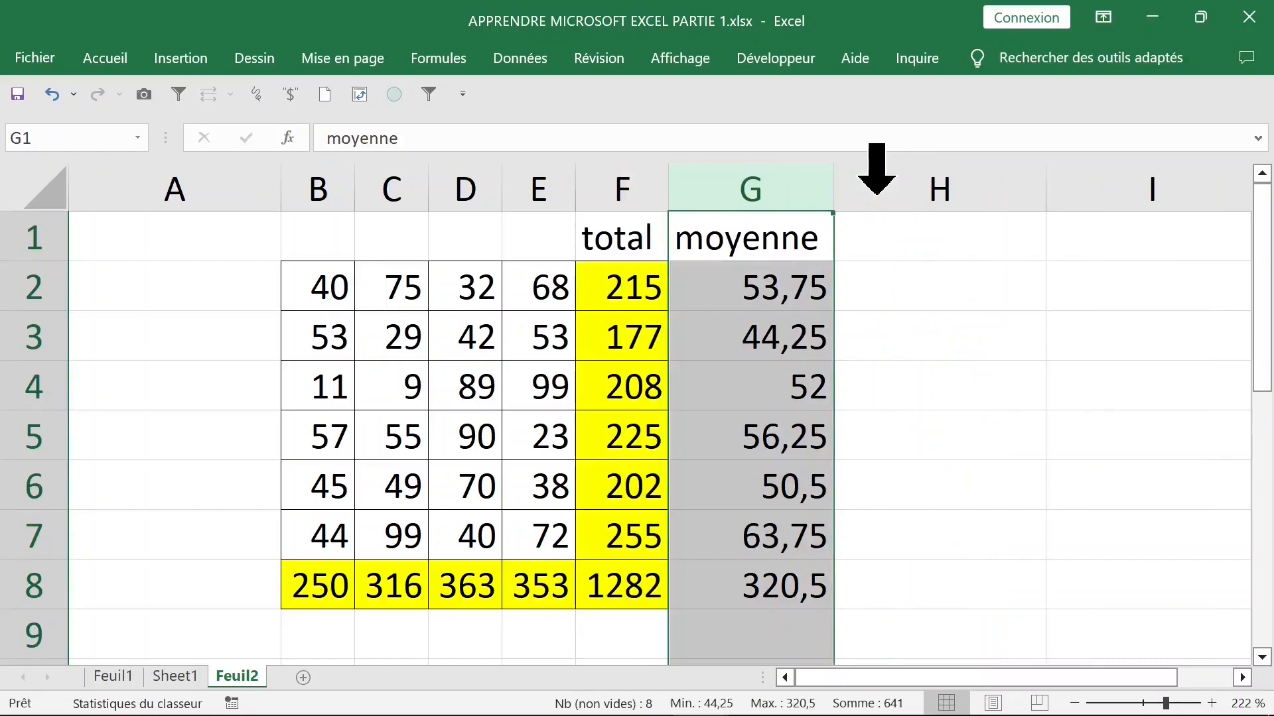
Step: Enter "item 1" in B1 and fill the header series across to E1
click(336, 282)
click(518, 278)
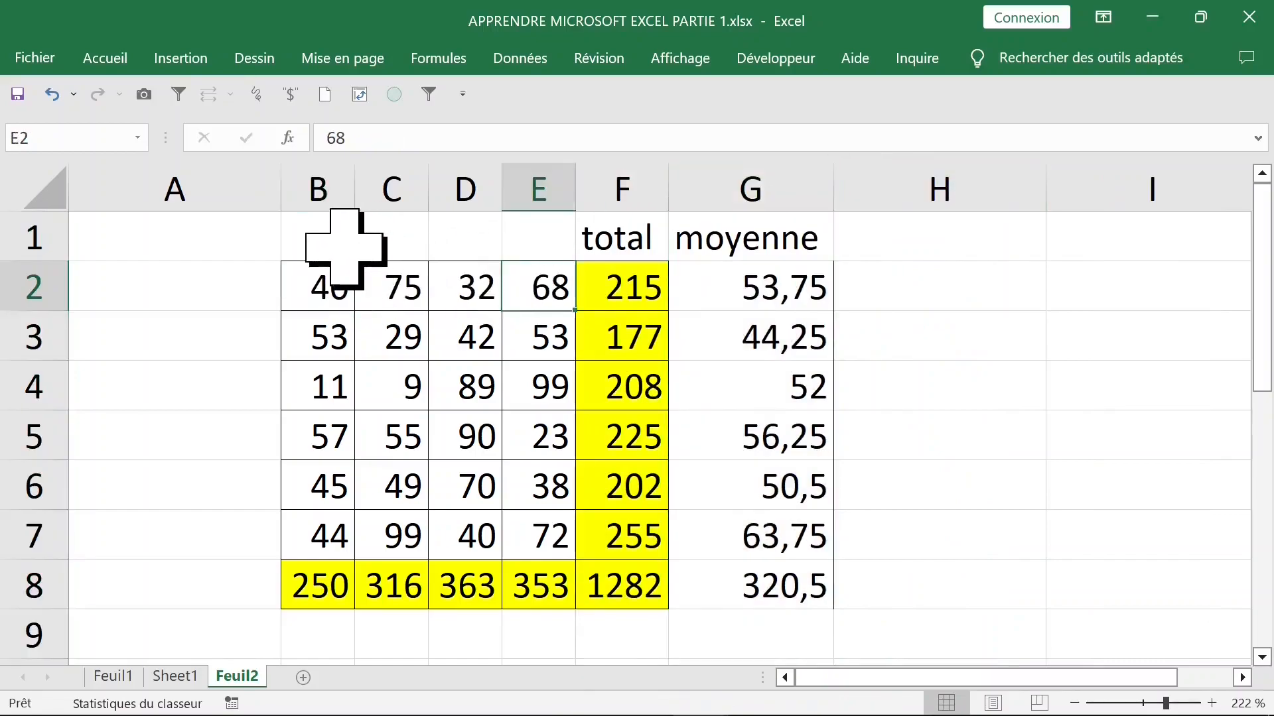
click(464, 235)
click(537, 235)
click(318, 236)
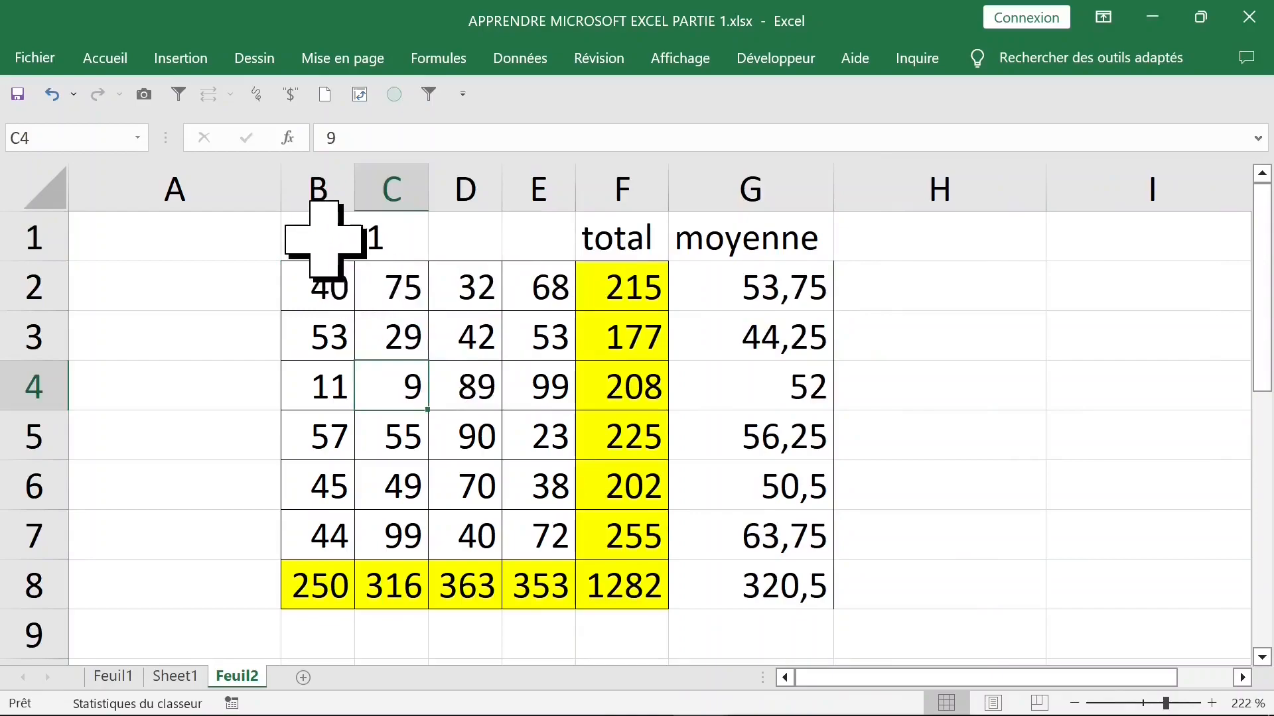
click(322, 239)
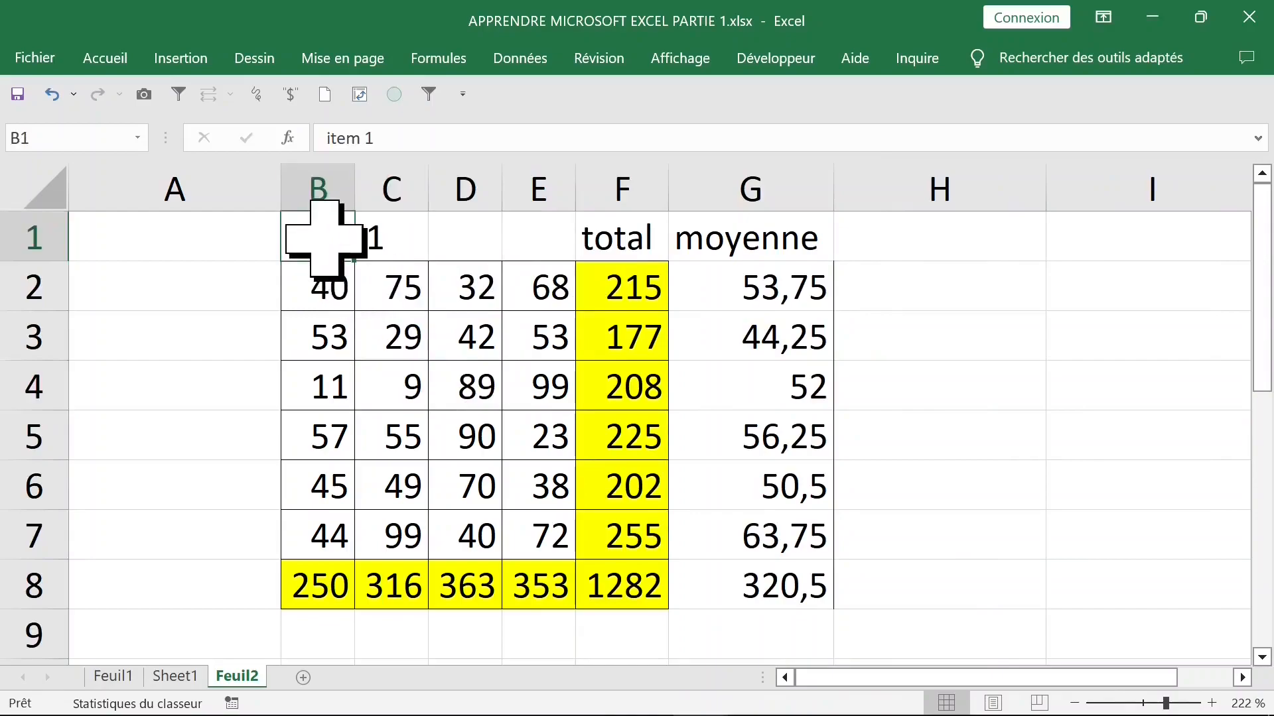
click(391, 233)
click(582, 240)
click(333, 240)
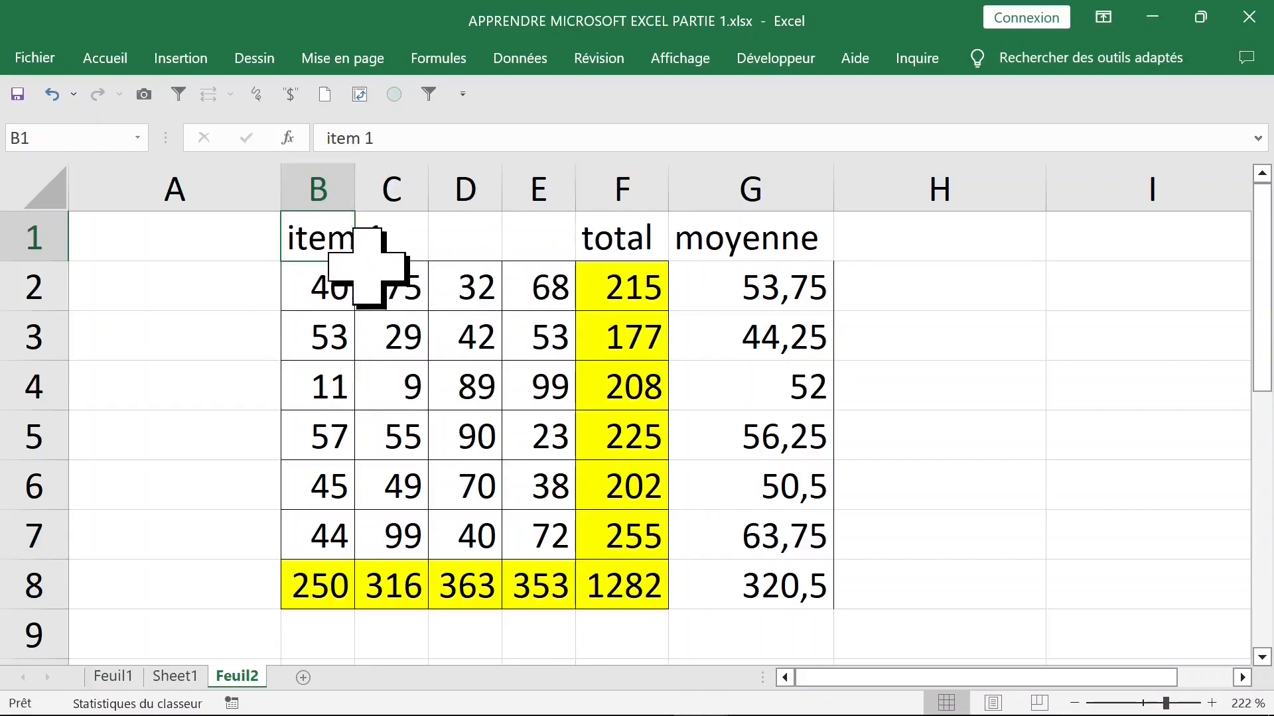
drag(430, 264, 571, 259)
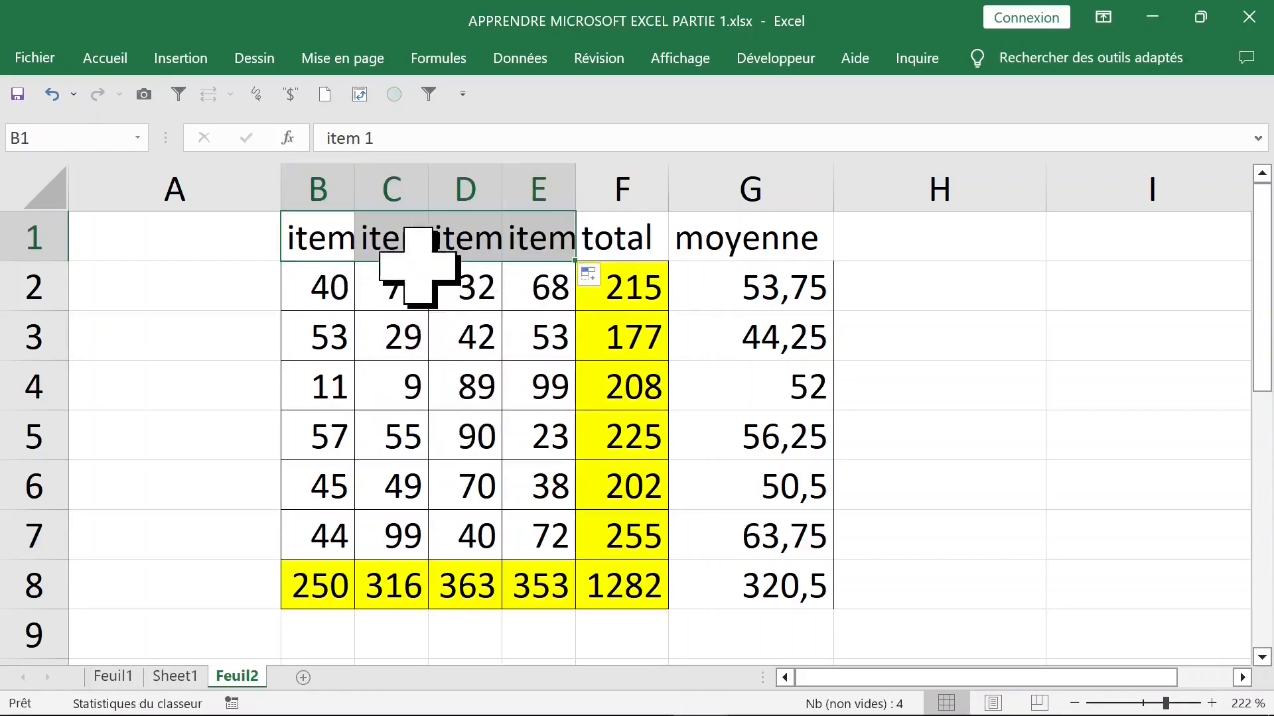
Step: Autofit the widths of columns B to E so the item headers fit
click(414, 232)
click(468, 240)
click(557, 240)
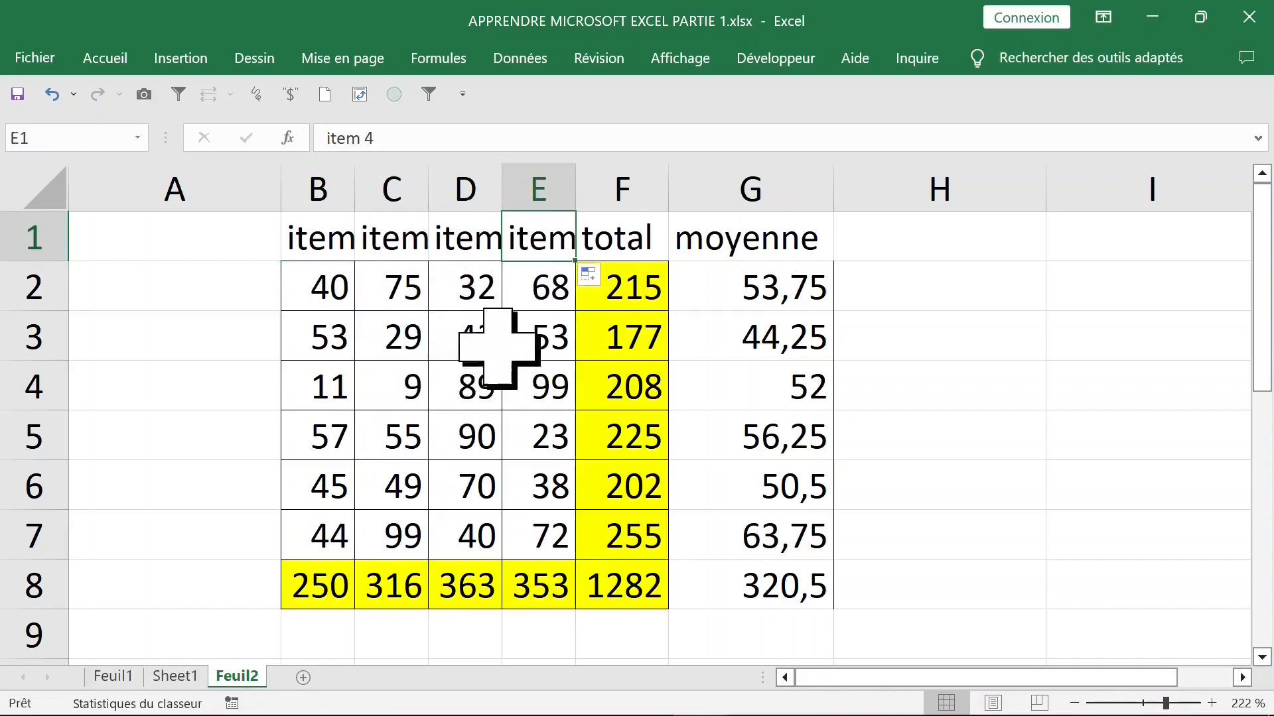
drag(531, 189, 322, 196)
double_click(356, 193)
click(696, 417)
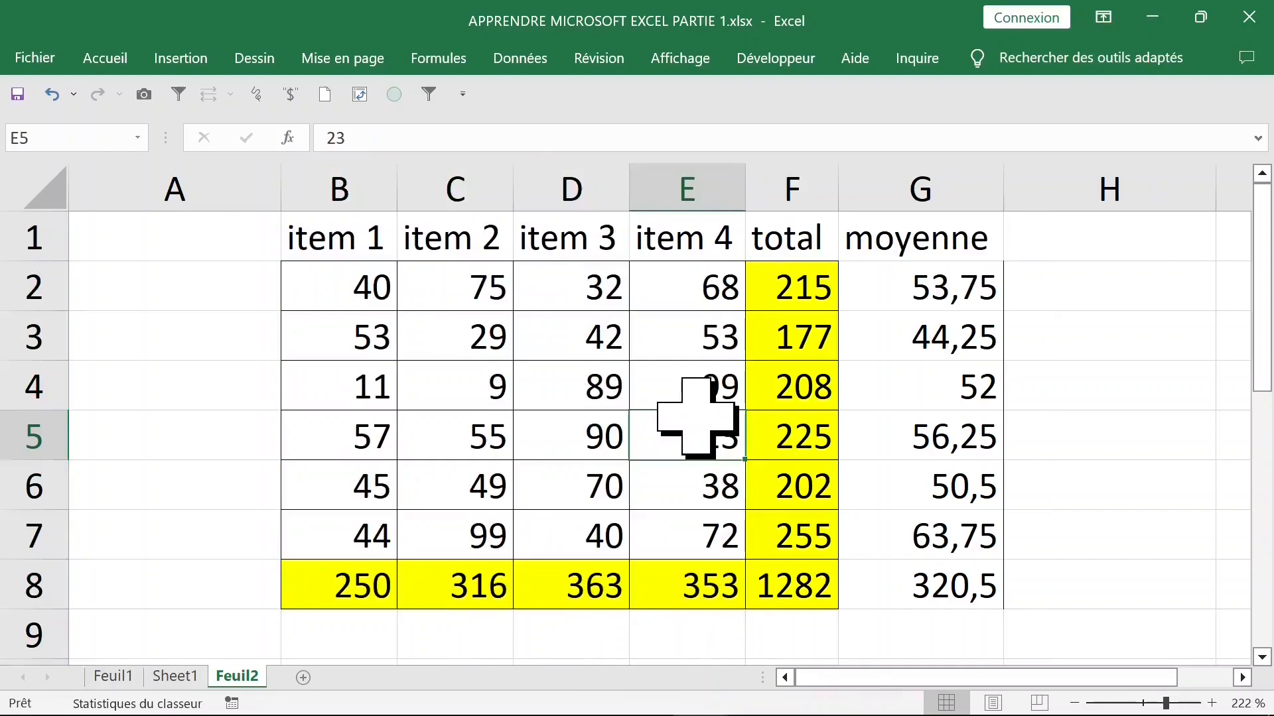
Step: Enter "lundi" in A2 as the first row label
click(252, 292)
drag(222, 292, 222, 511)
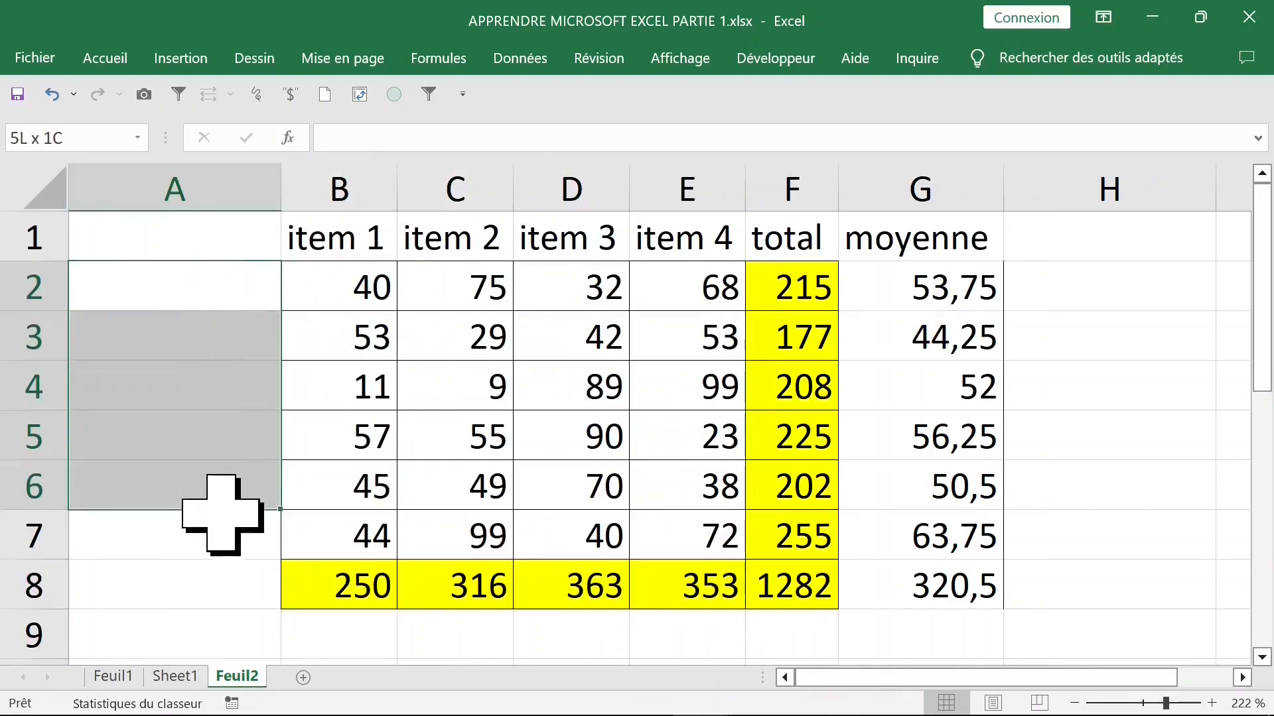
click(247, 290)
text(lundi)
key(Return)
click(196, 277)
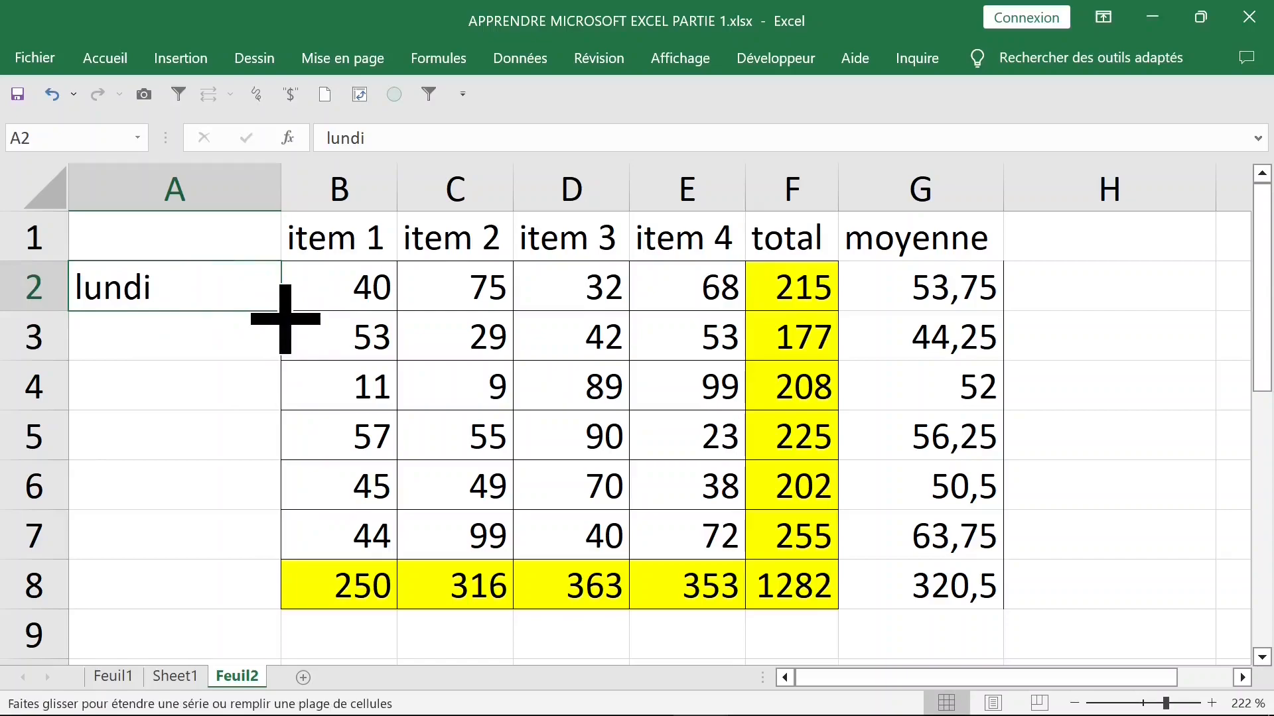
Step: Extend the weekday series from lundi in A2 down to dimanche in A8
drag(285, 319, 283, 559)
click(275, 587)
drag(223, 318, 278, 597)
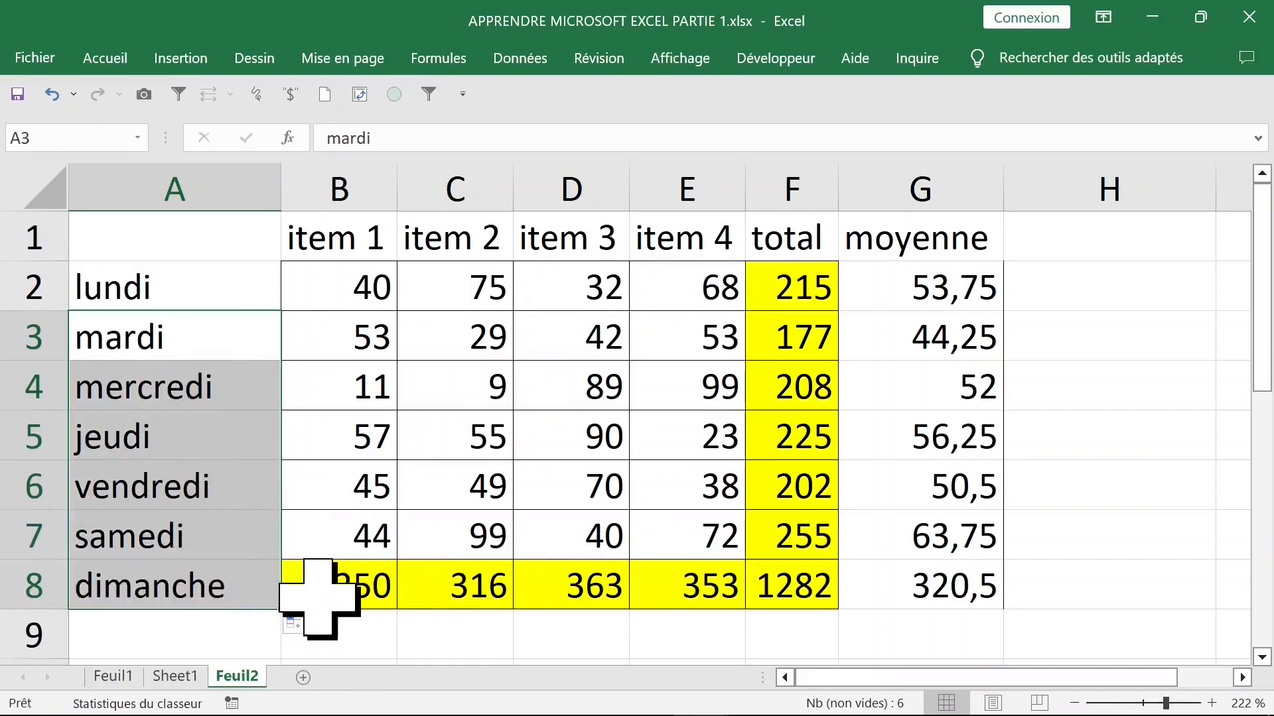
Step: Clear the dimanche label from A8, leaving the weekday labels from lundi to samedi
click(175, 590)
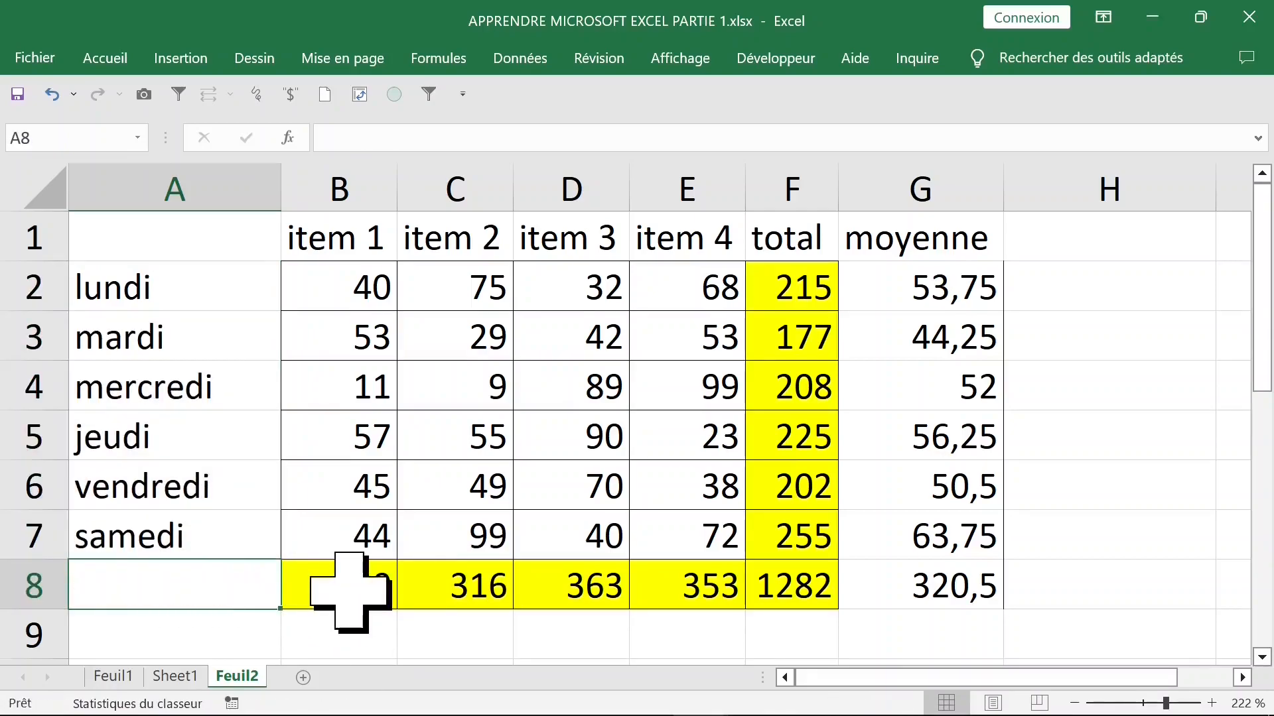
click(189, 302)
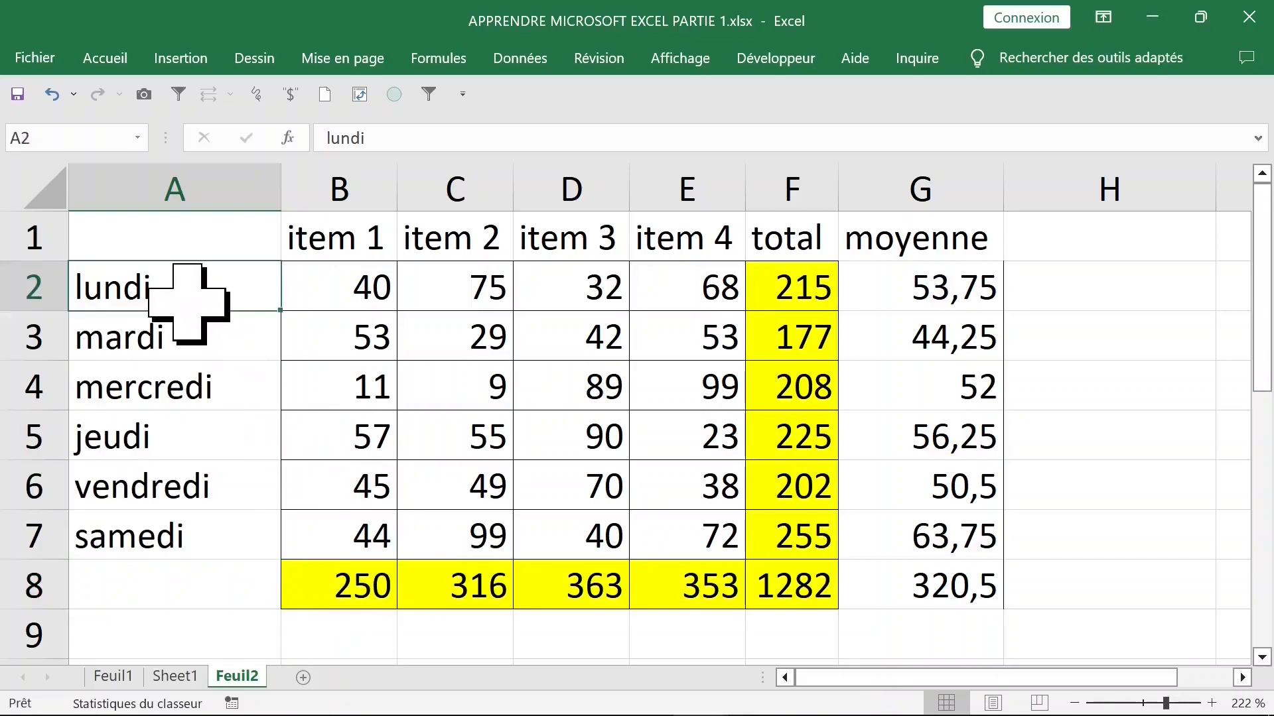
drag(189, 302, 188, 528)
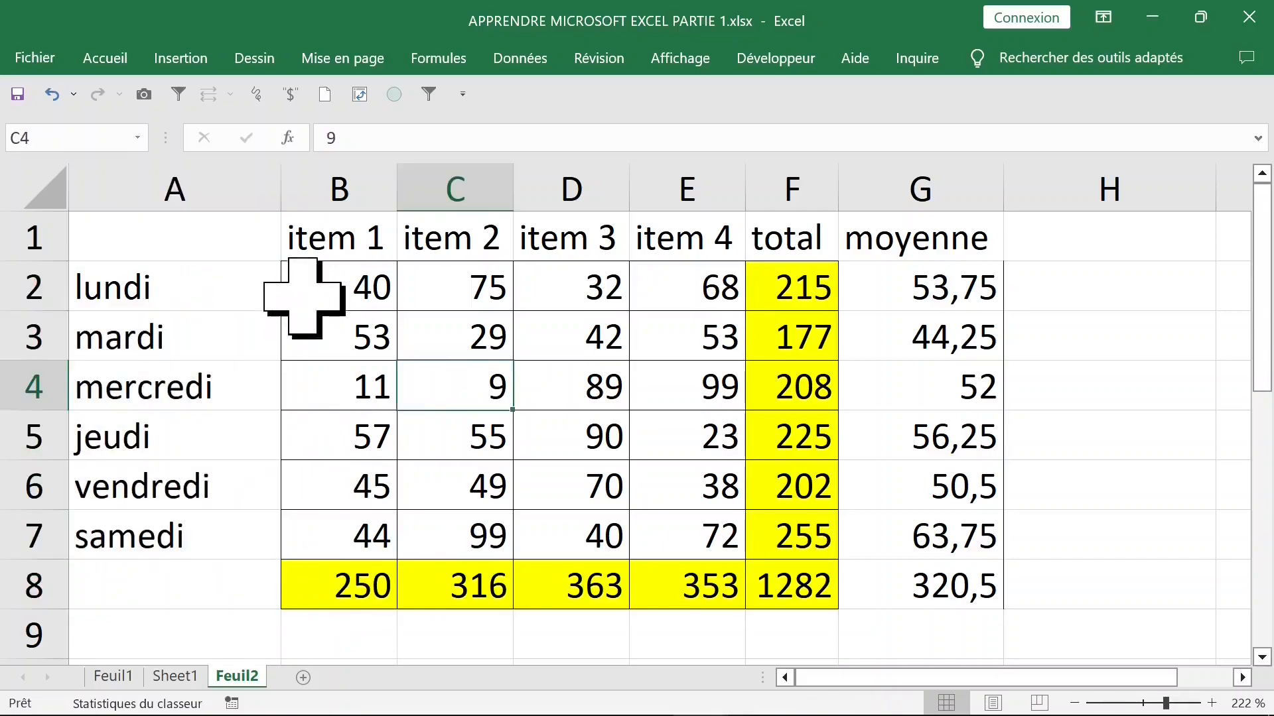
click(313, 276)
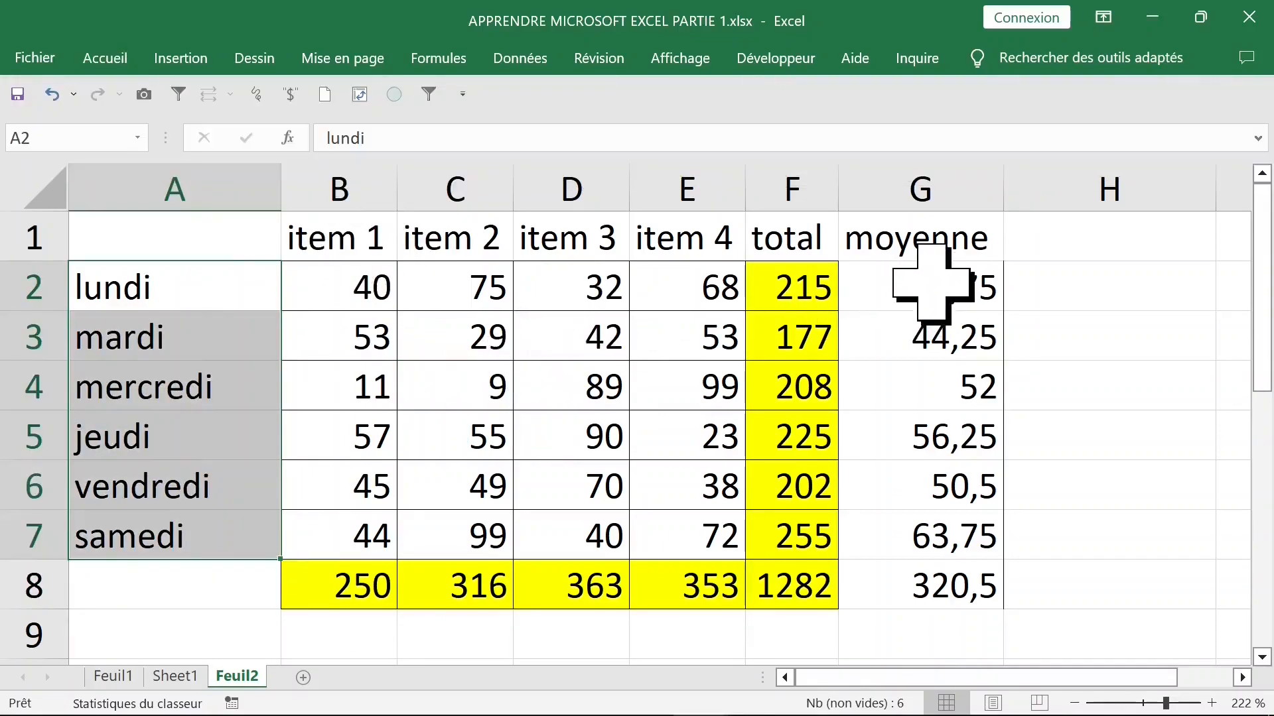
drag(938, 285, 929, 584)
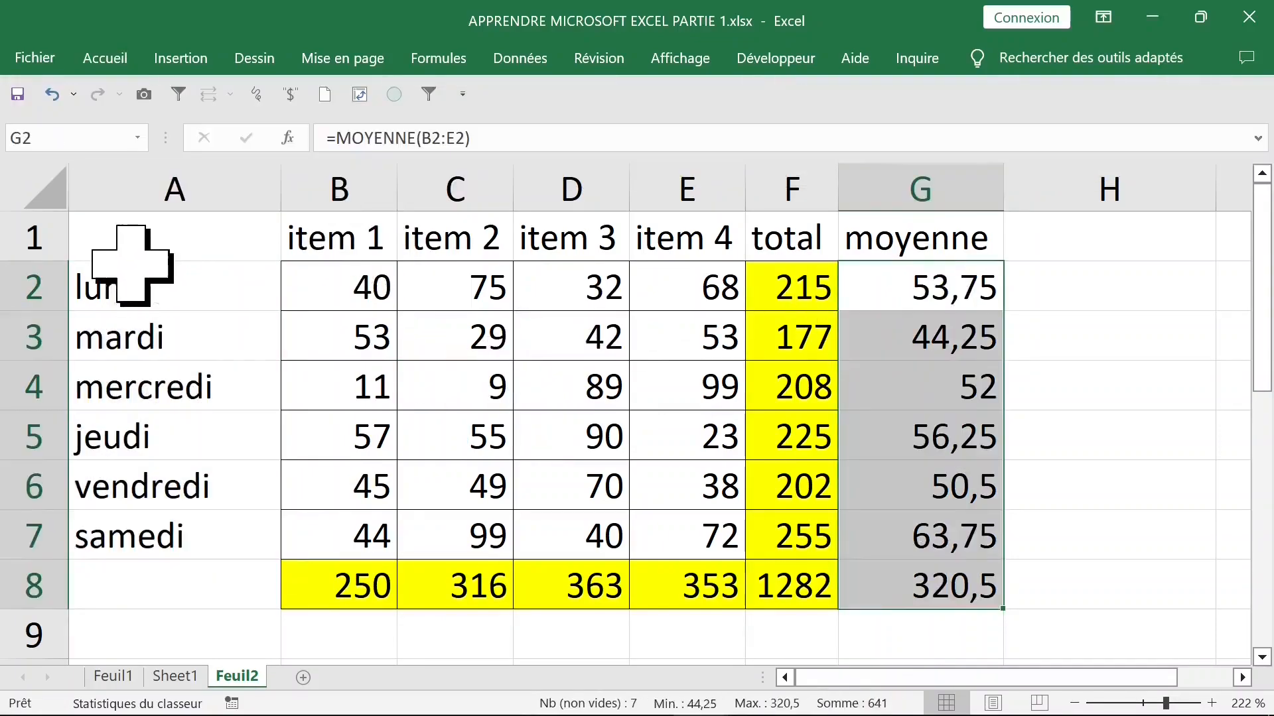
Step: Apply all borders to the table range A1:G8
drag(131, 237, 943, 588)
click(105, 58)
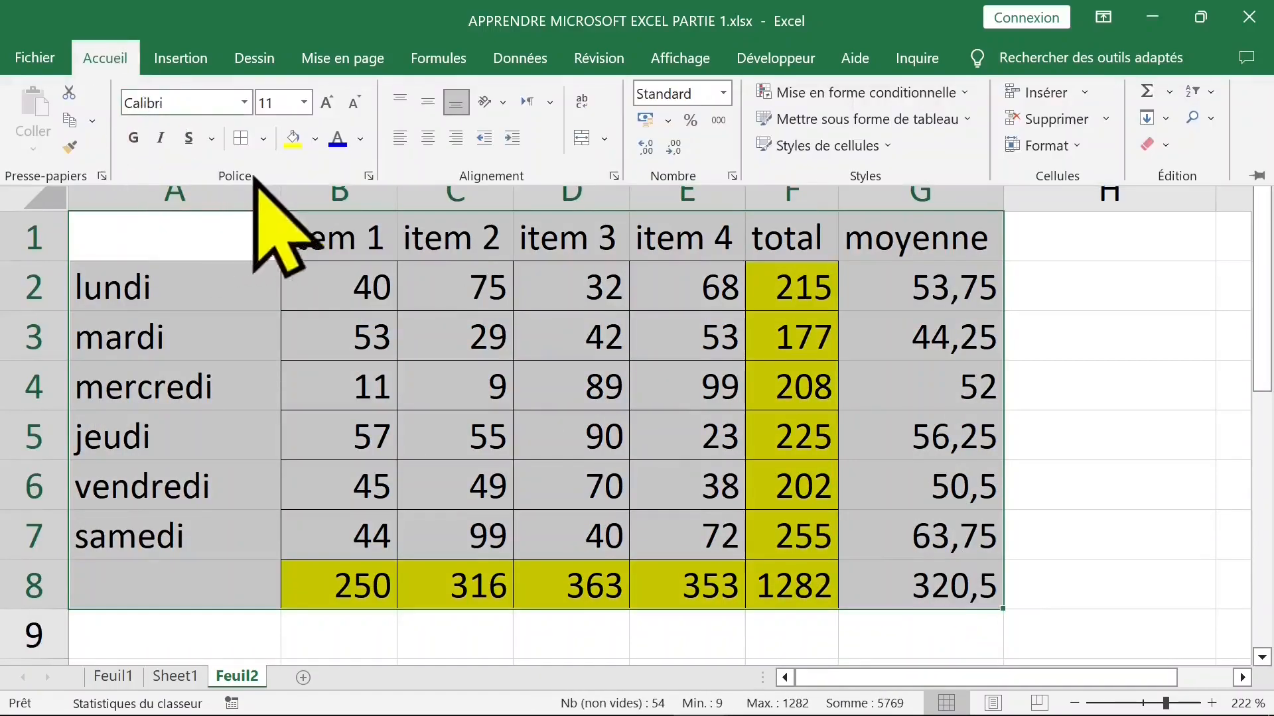
click(339, 386)
click(385, 287)
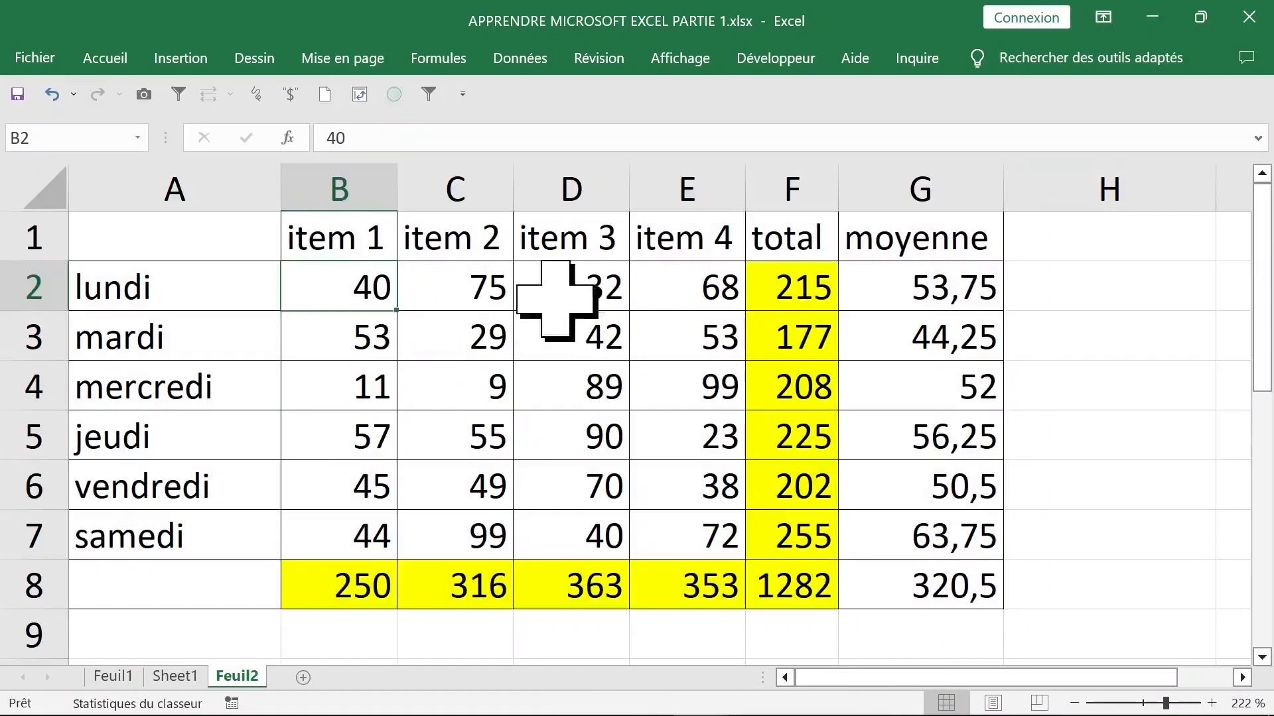
Step: Enter the header "meilleur valeur" in H1 and widen column H to fit it
click(703, 288)
click(817, 287)
click(915, 290)
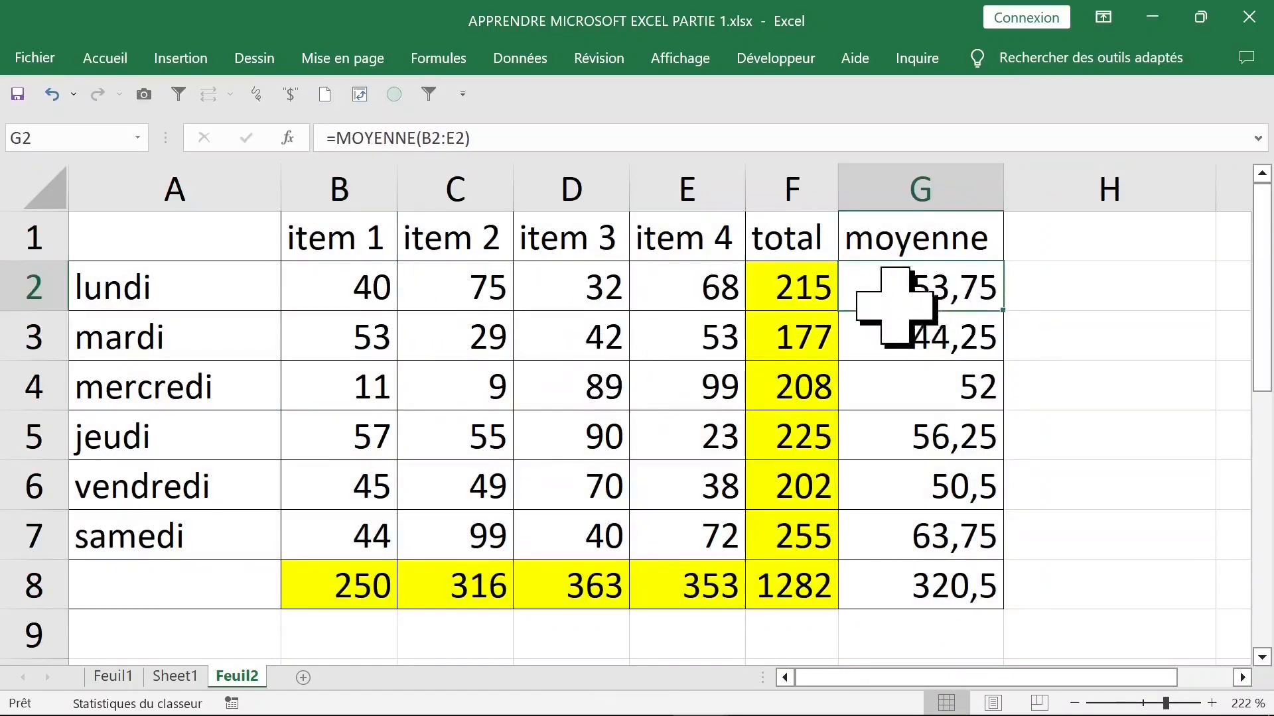
click(1088, 247)
text(meilleur v)
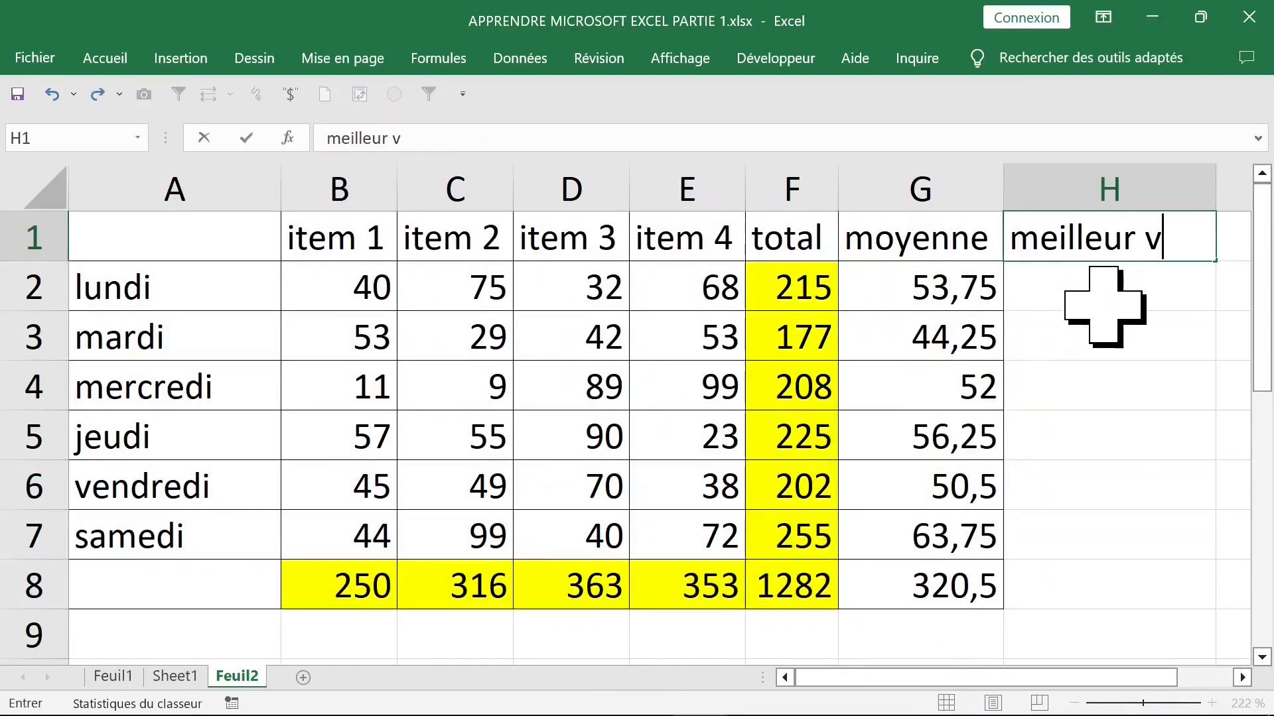
text(aleur)
key(Return)
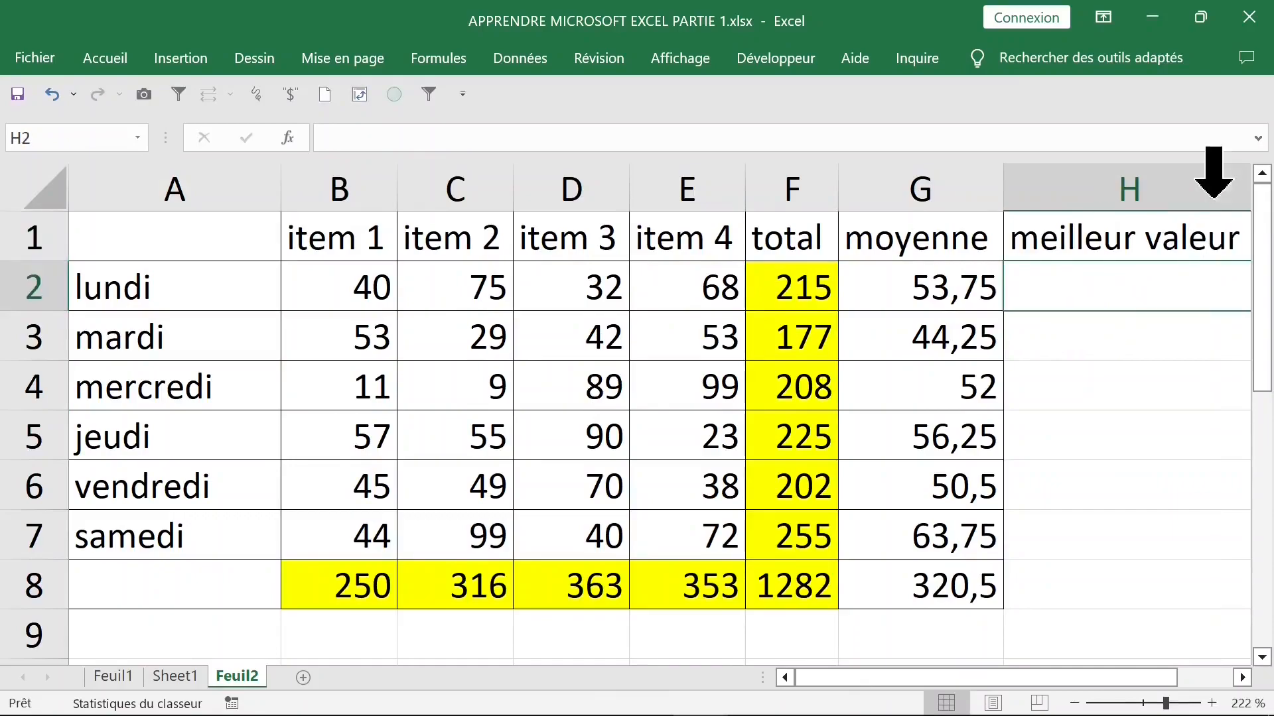
Step: Autofit the width of column A to its weekday labels
click(352, 282)
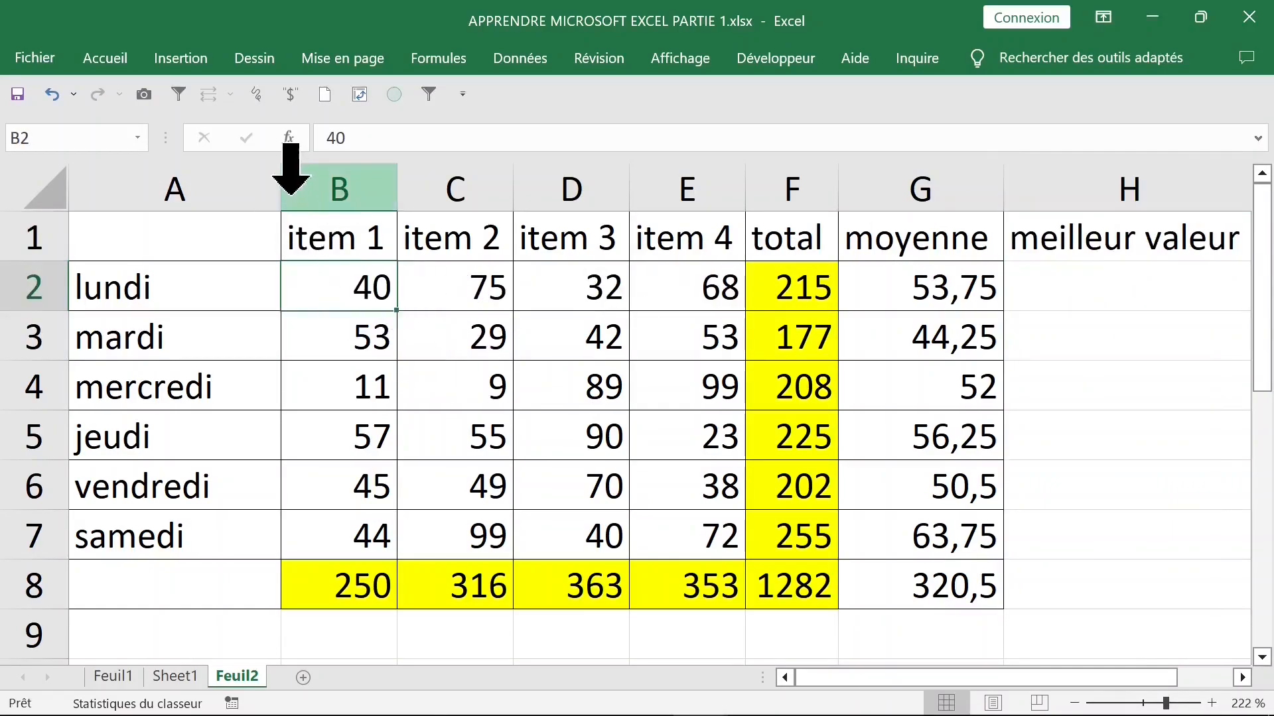
double_click(282, 192)
click(975, 276)
Step: Try the MAX function in H2 over the lundi values B2:E2
drag(335, 285, 670, 292)
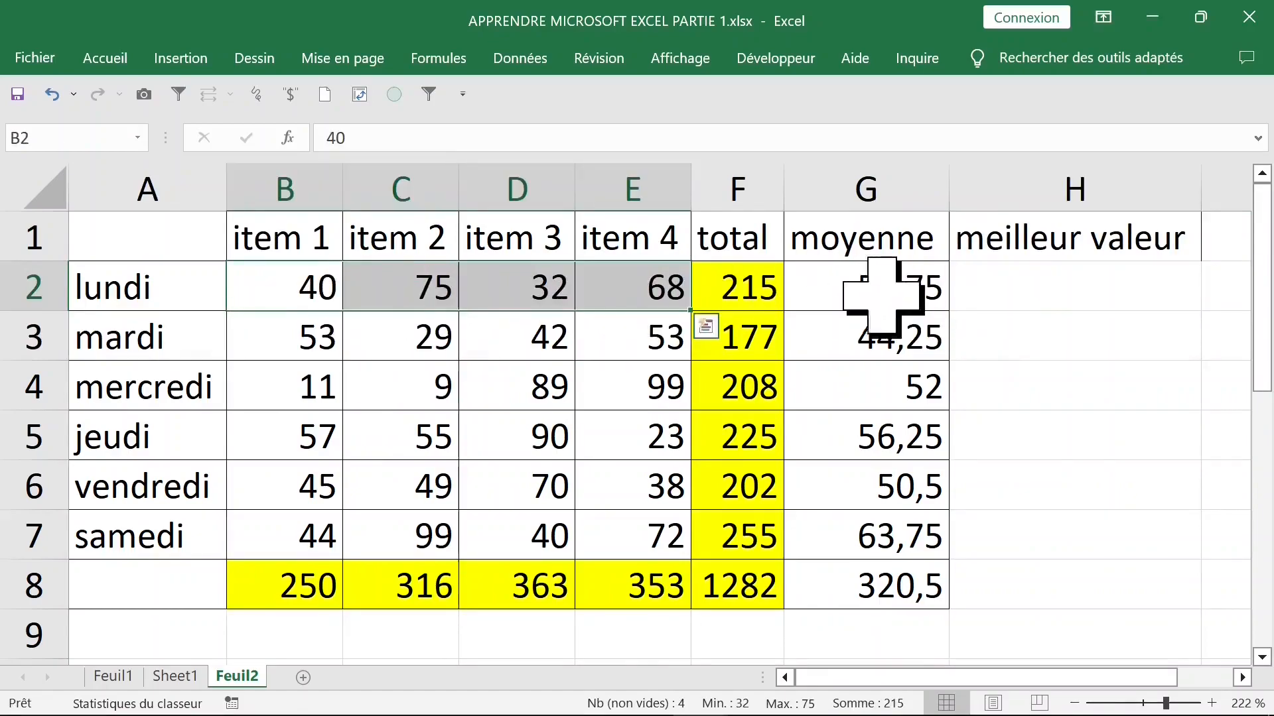
click(995, 295)
text(=maximal)
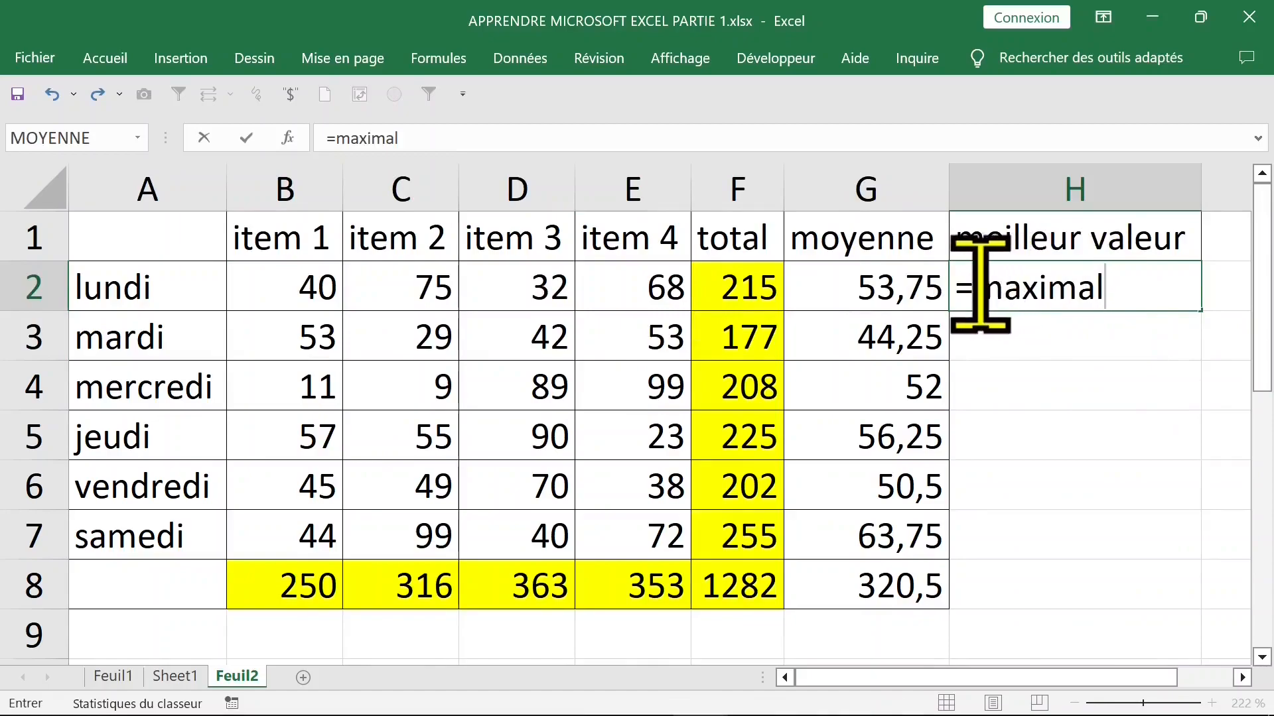
drag(979, 285, 1151, 287)
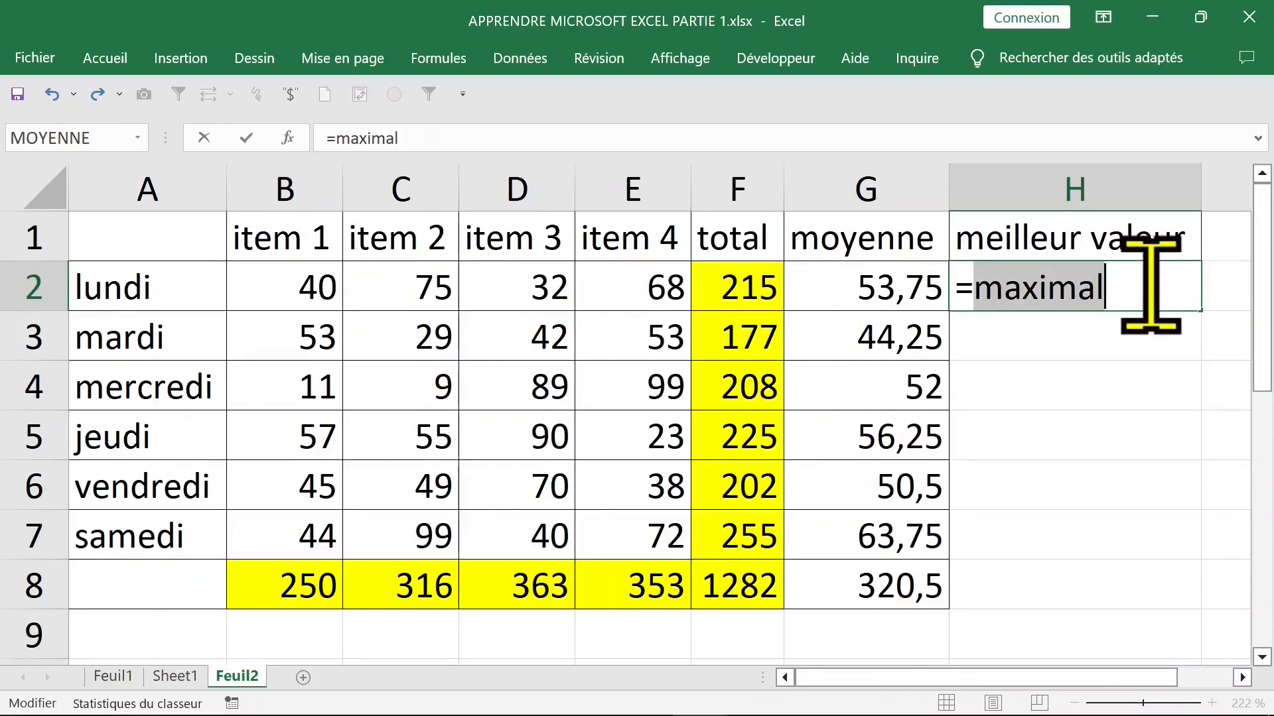
text(max)
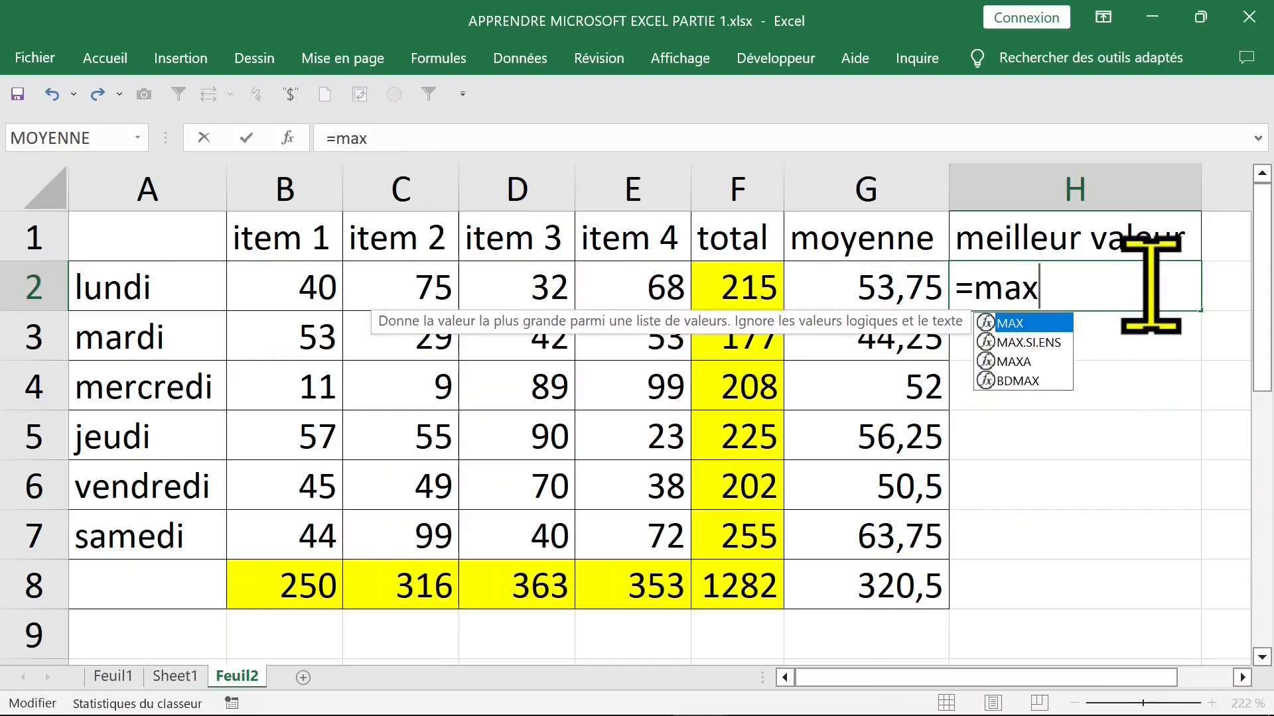
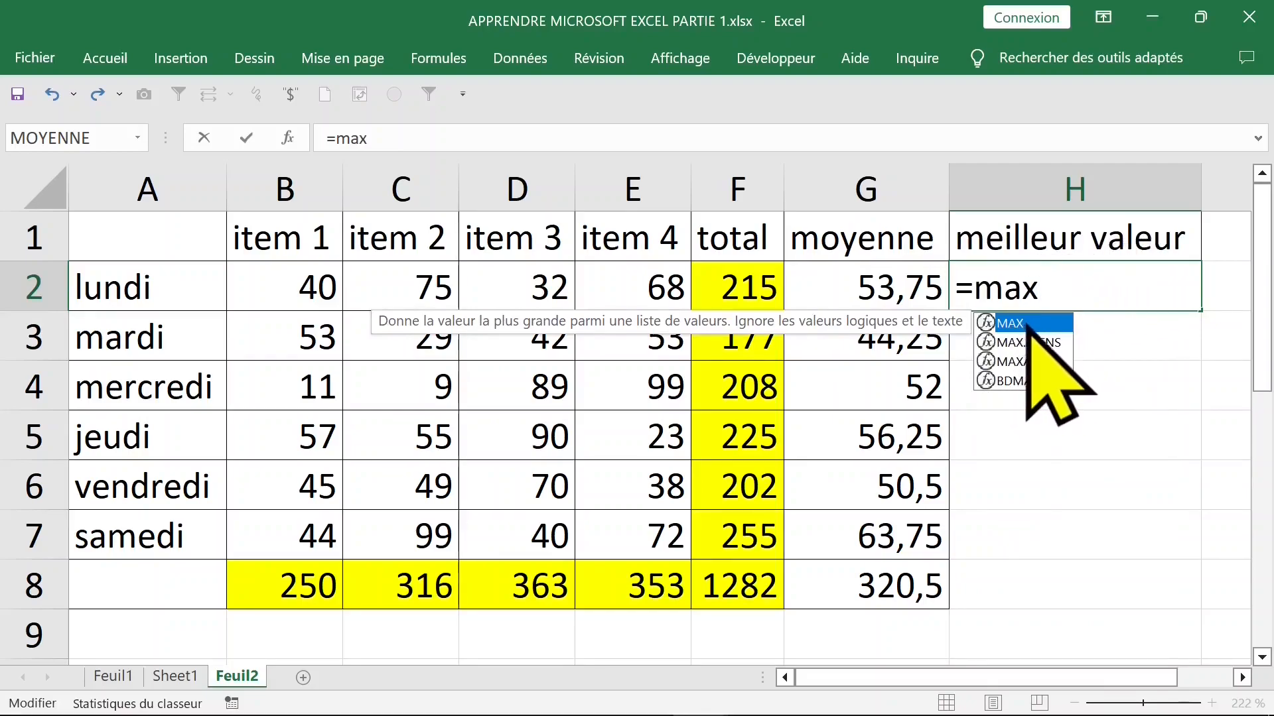
double_click(1047, 325)
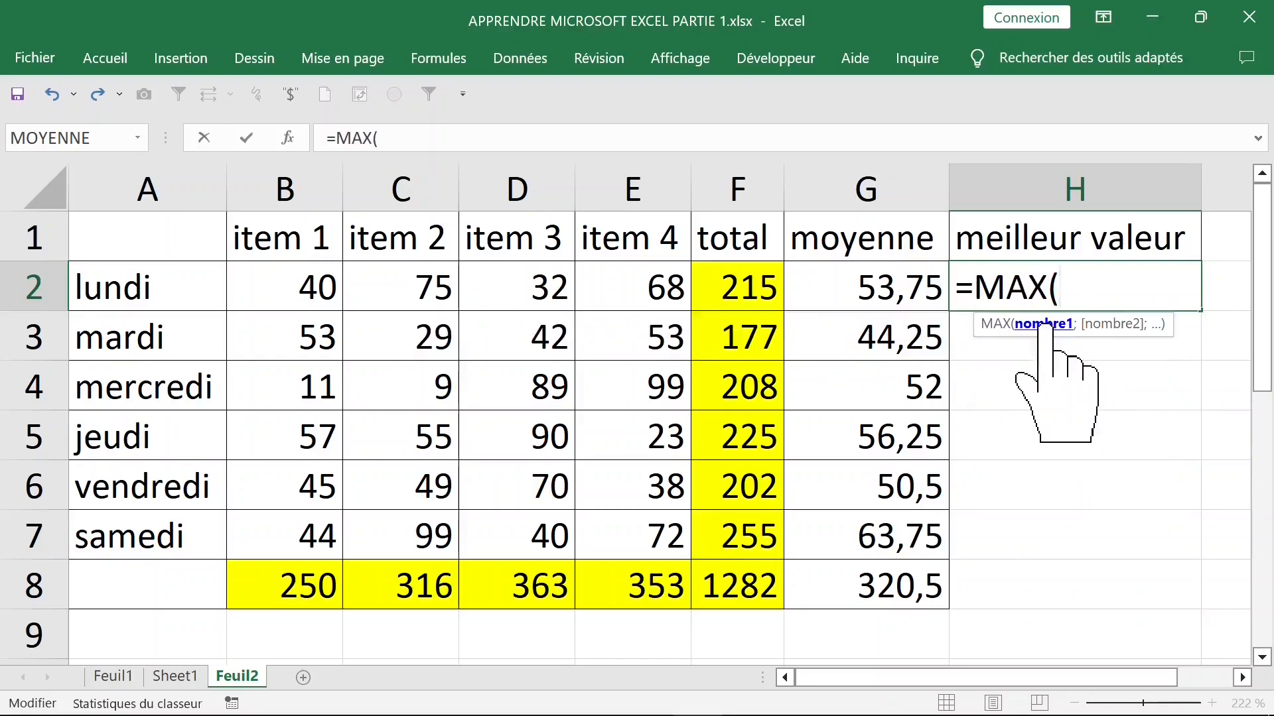
drag(298, 278, 625, 286)
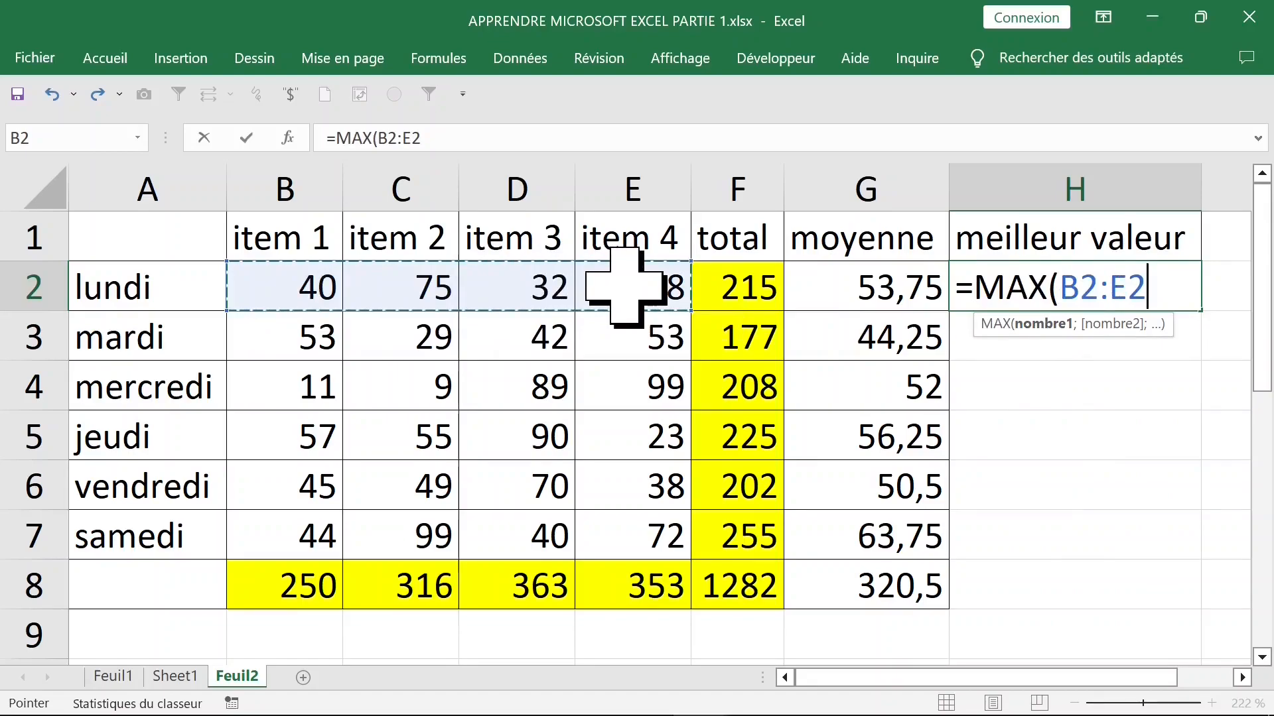
text())
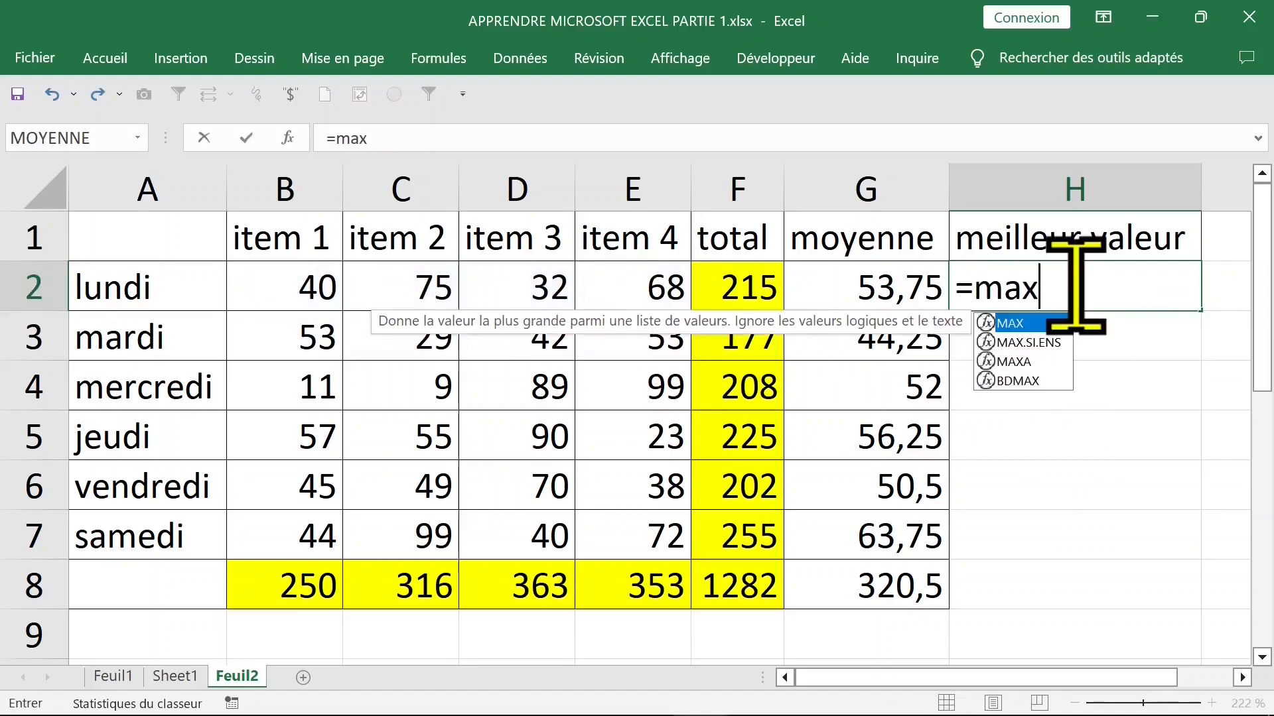
Step: Enter =MAX(B2:E2) in H2 and fill the formula down to H8
key(Tab)
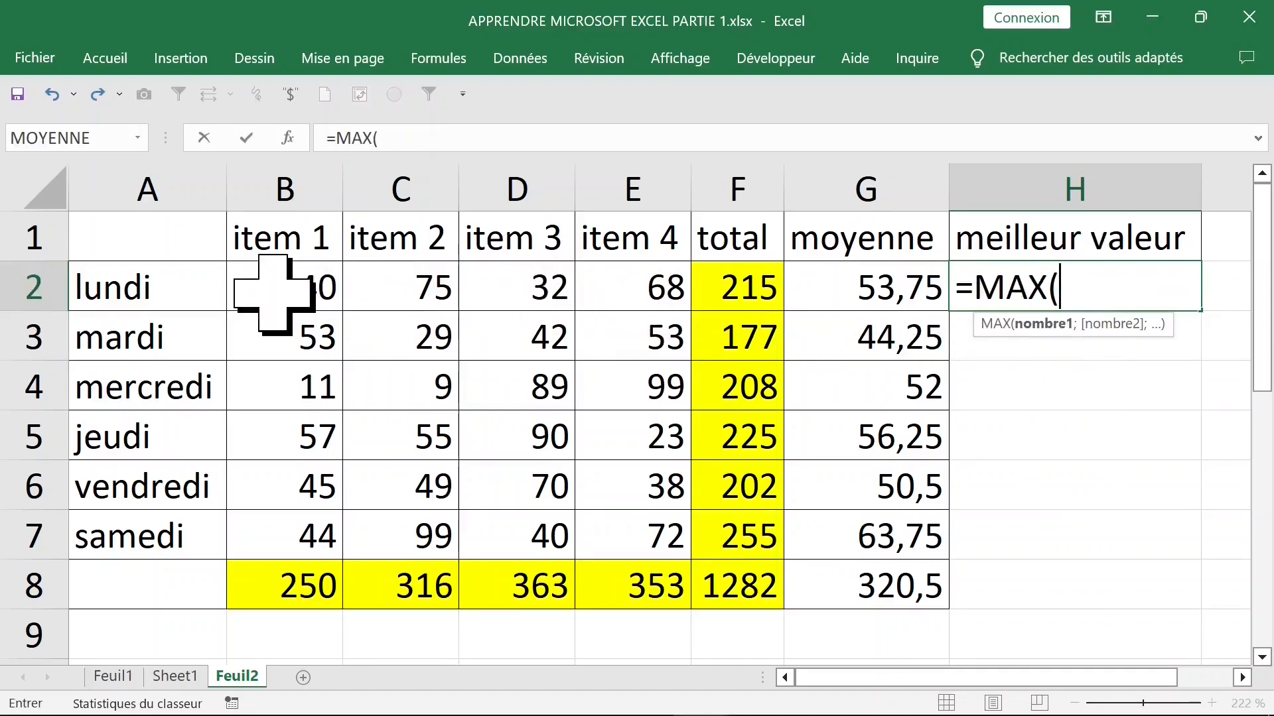
drag(276, 282, 623, 289)
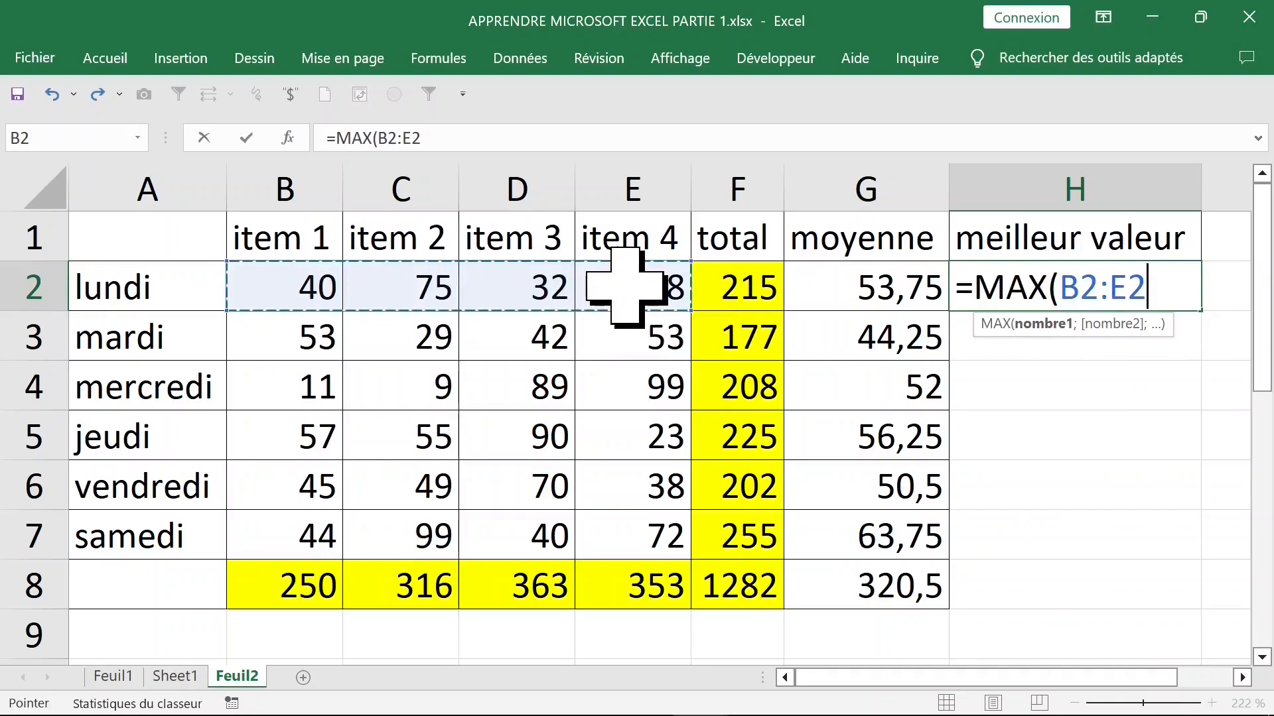
key(Return)
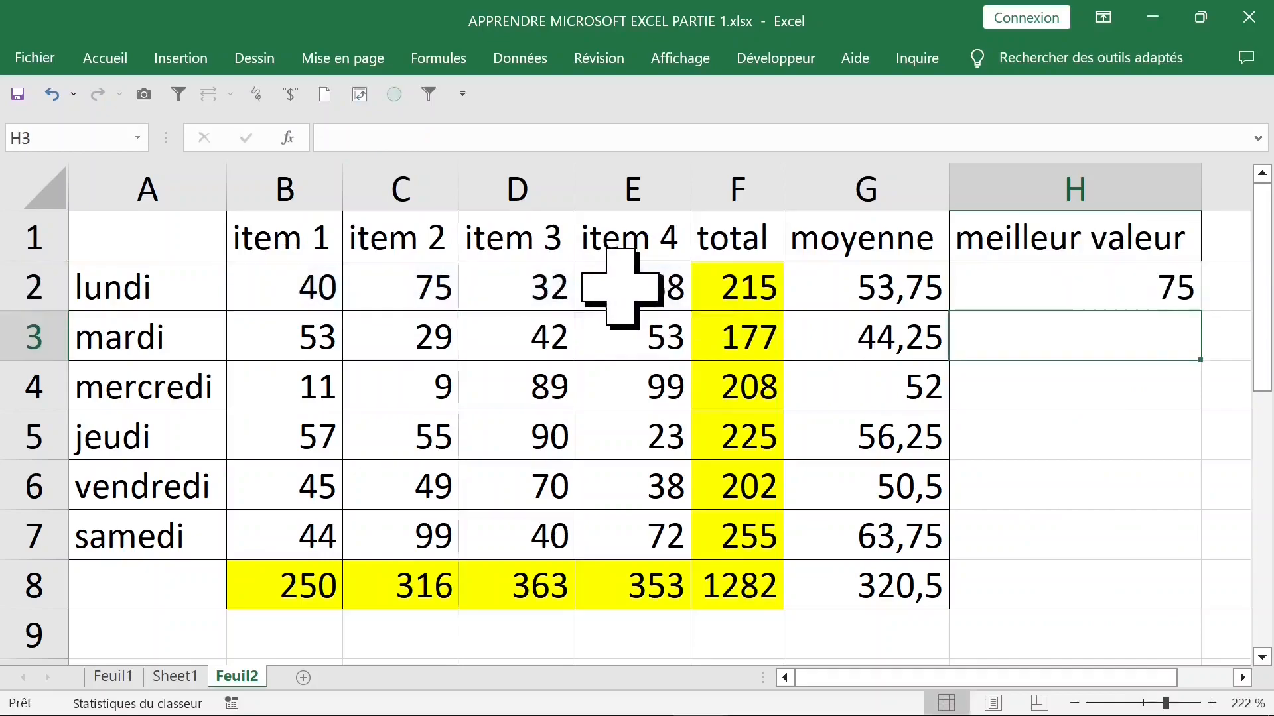
click(1095, 299)
double_click(1201, 312)
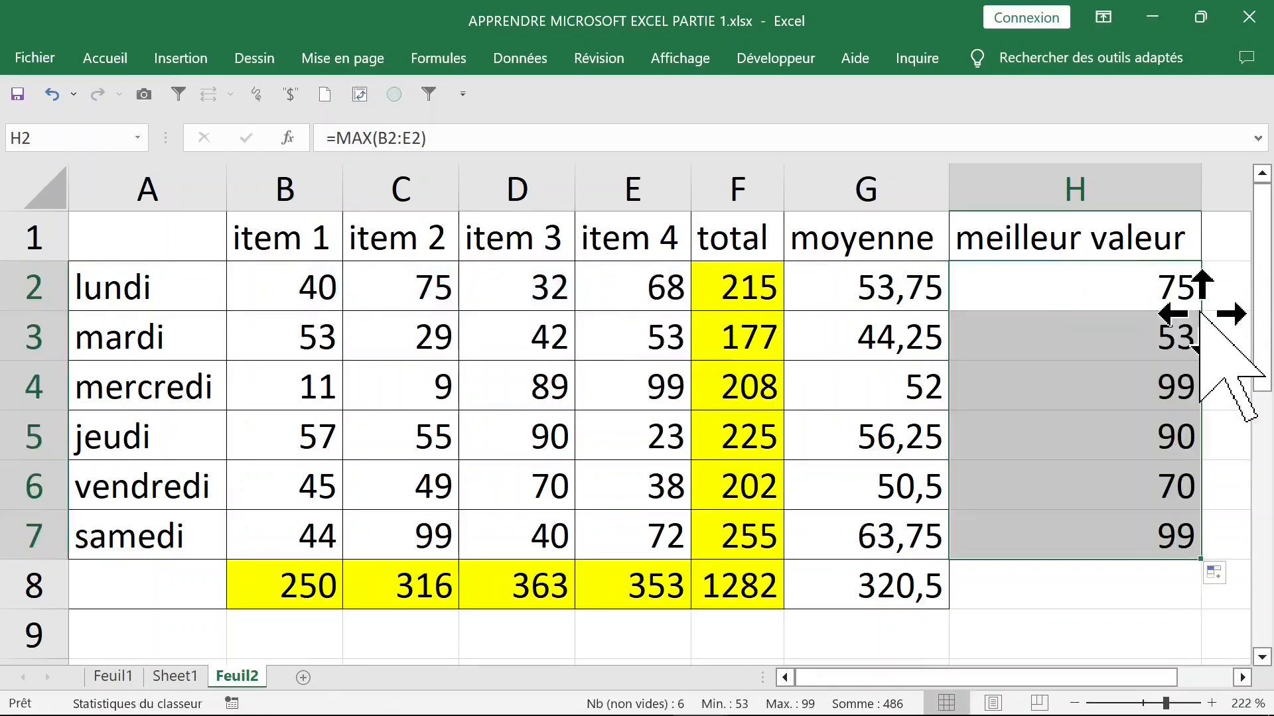
click(1109, 531)
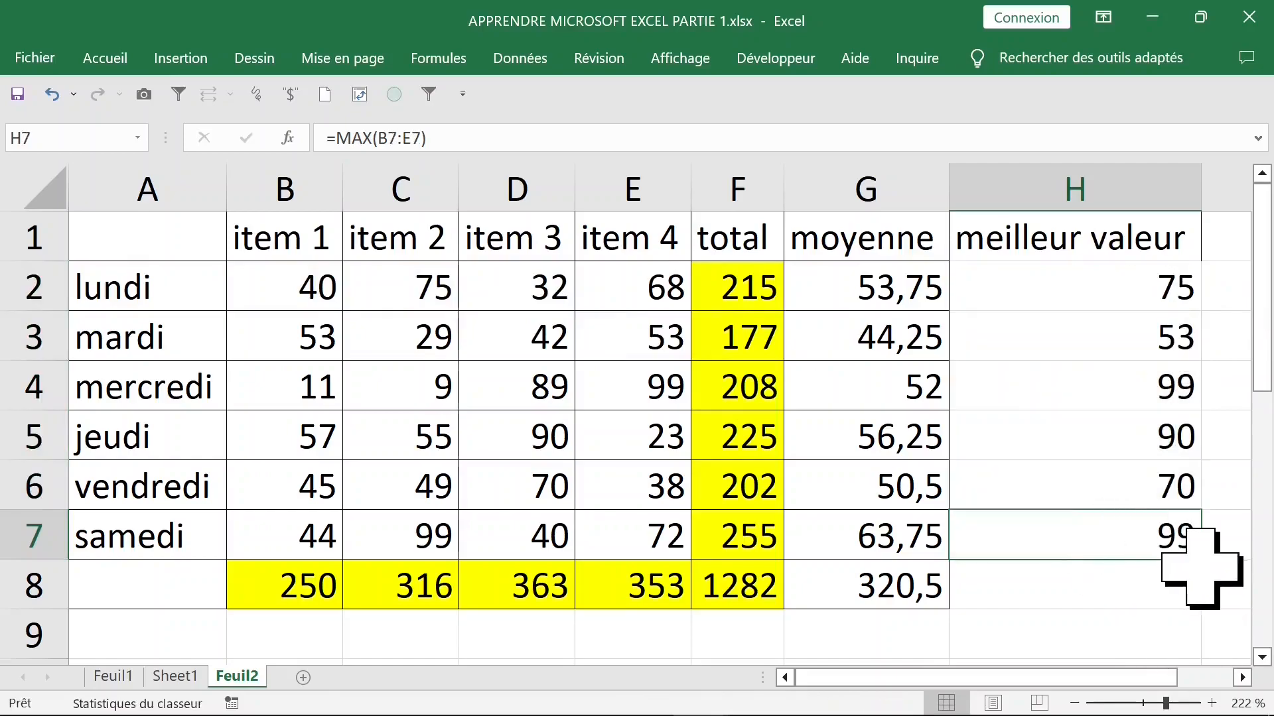
drag(1201, 564, 1203, 600)
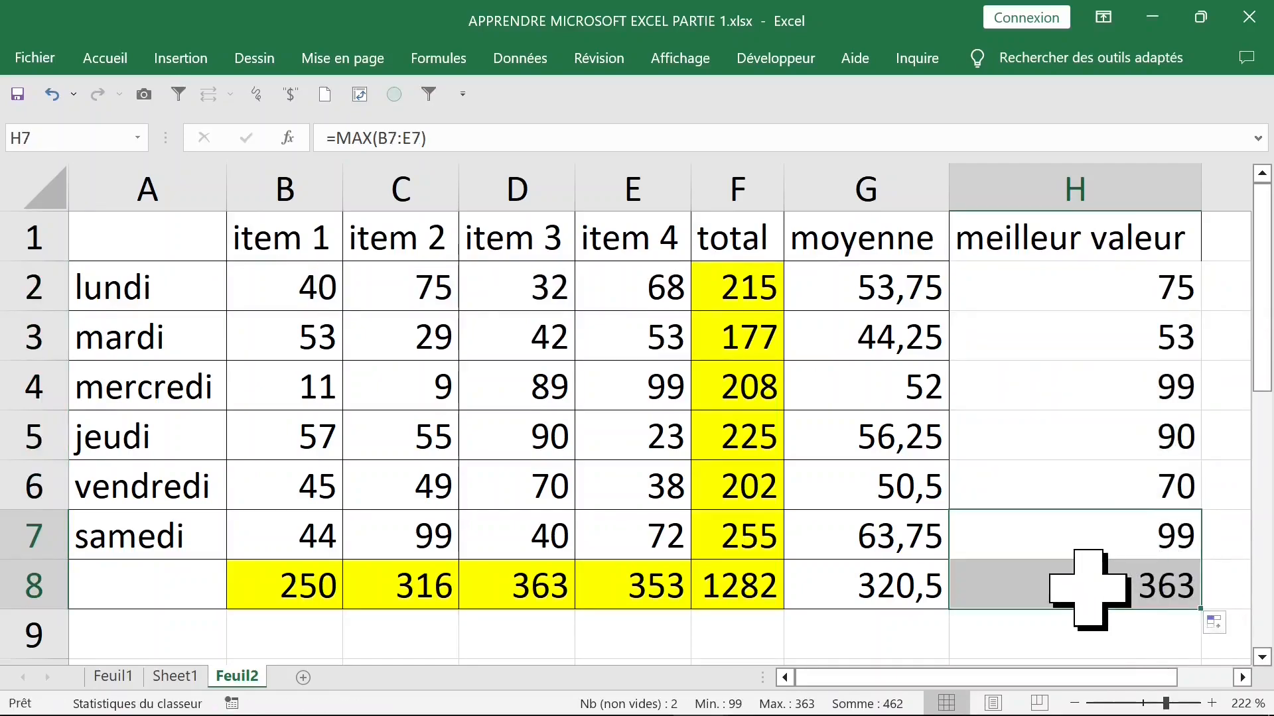
Step: Label the totals row "totaux /item" in A8 and autofit column A to the new label
click(1092, 584)
drag(298, 584, 630, 586)
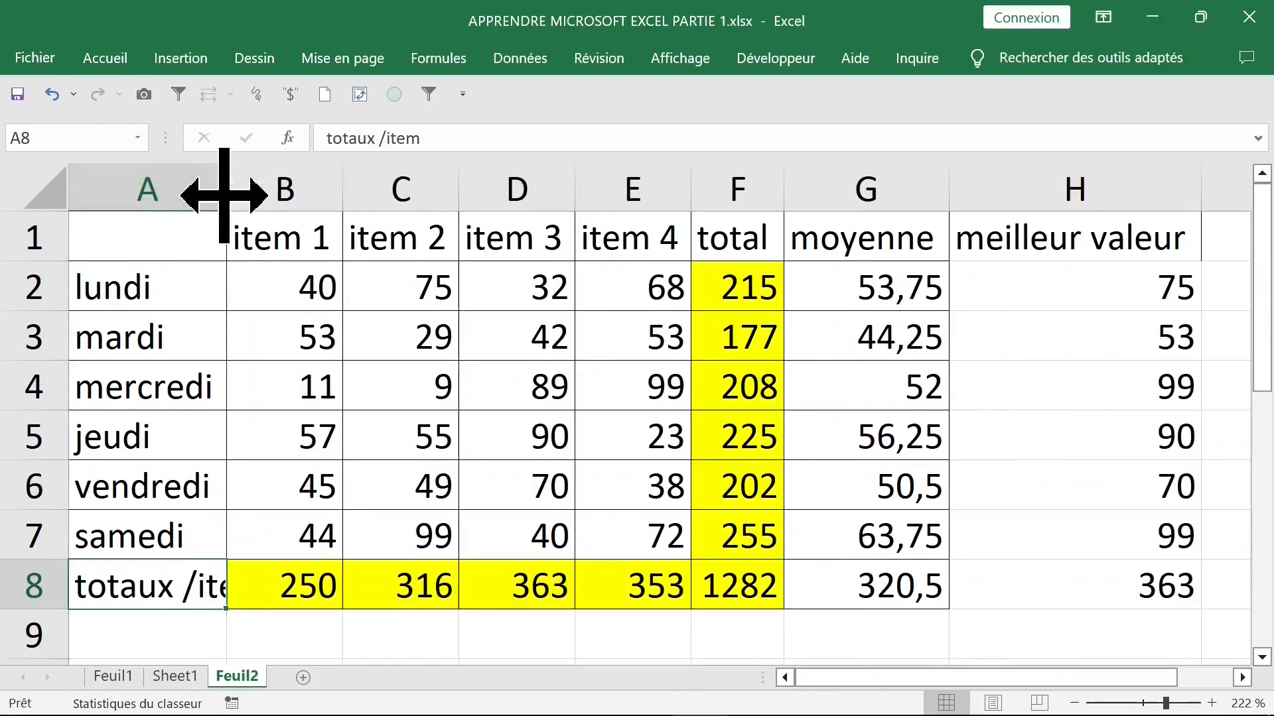
double_click(225, 192)
click(431, 331)
click(378, 282)
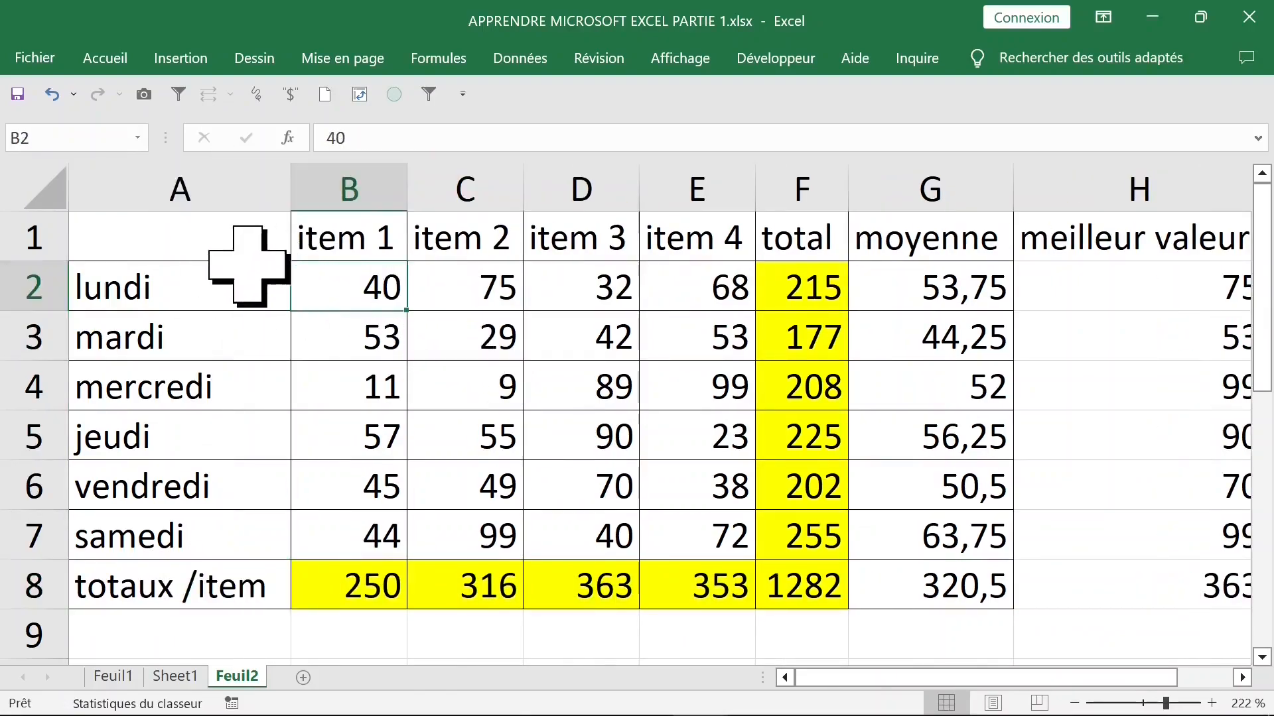
Step: Apply all borders to the whole table A1:H8, including the meilleur valeur column
click(199, 241)
drag(199, 240, 1141, 593)
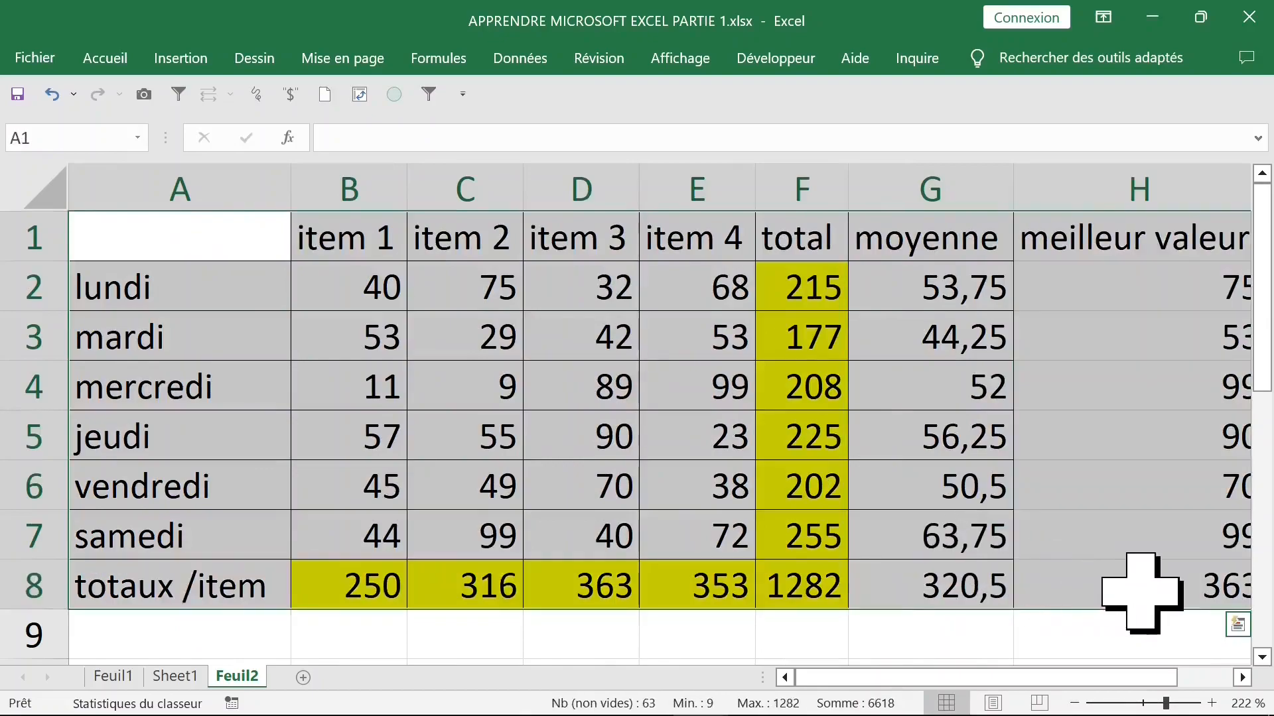
click(107, 58)
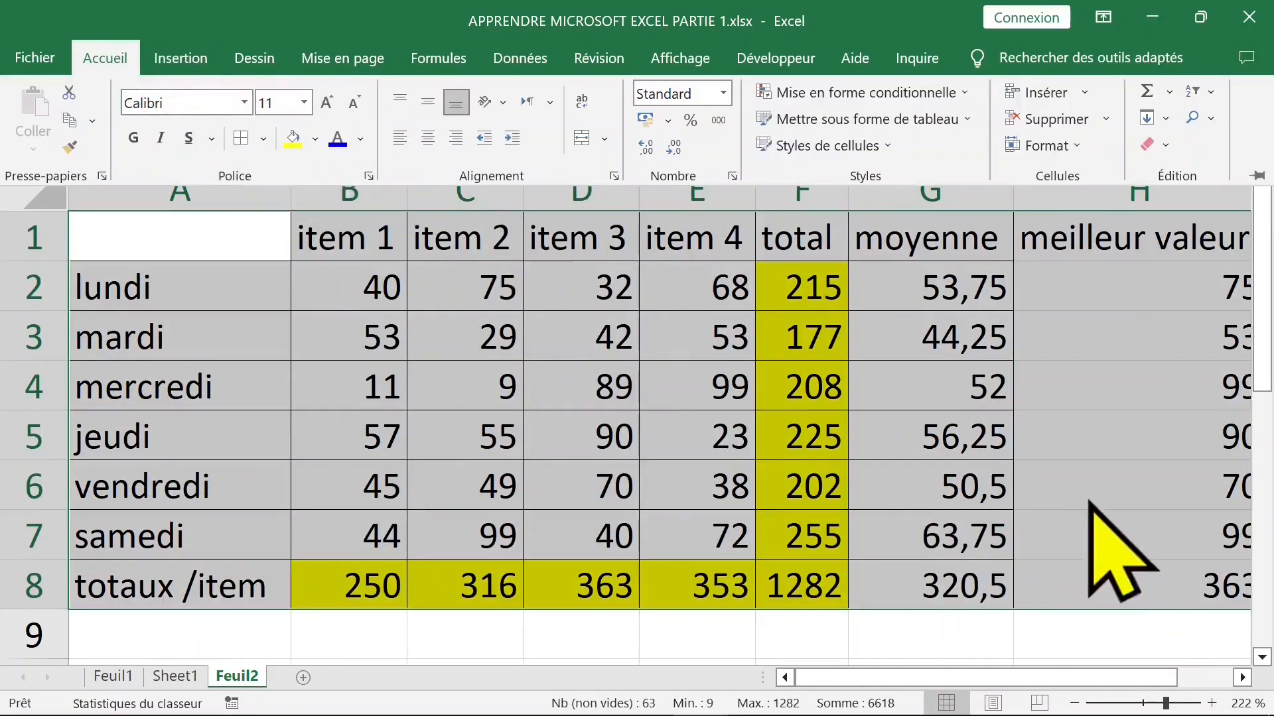
click(1158, 703)
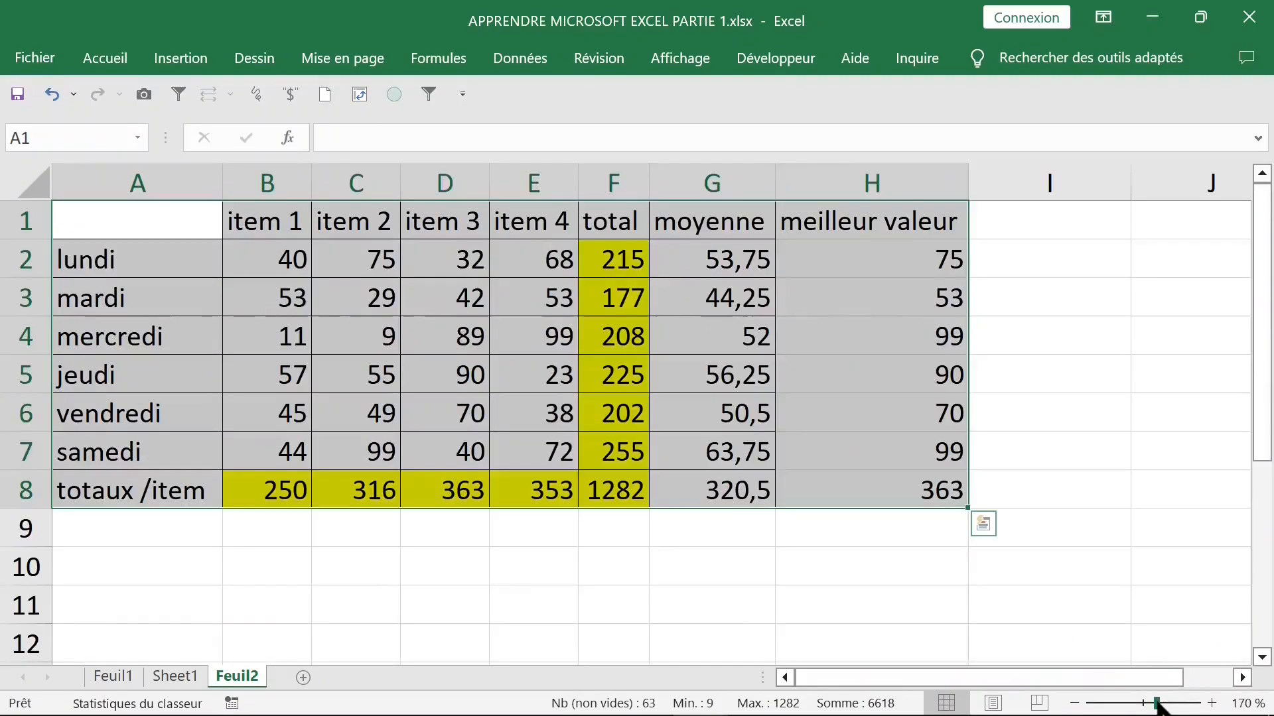
click(823, 413)
Step: Fill the meilleur valeur column, H1:H8, with the lightest green theme colour
drag(856, 222, 854, 482)
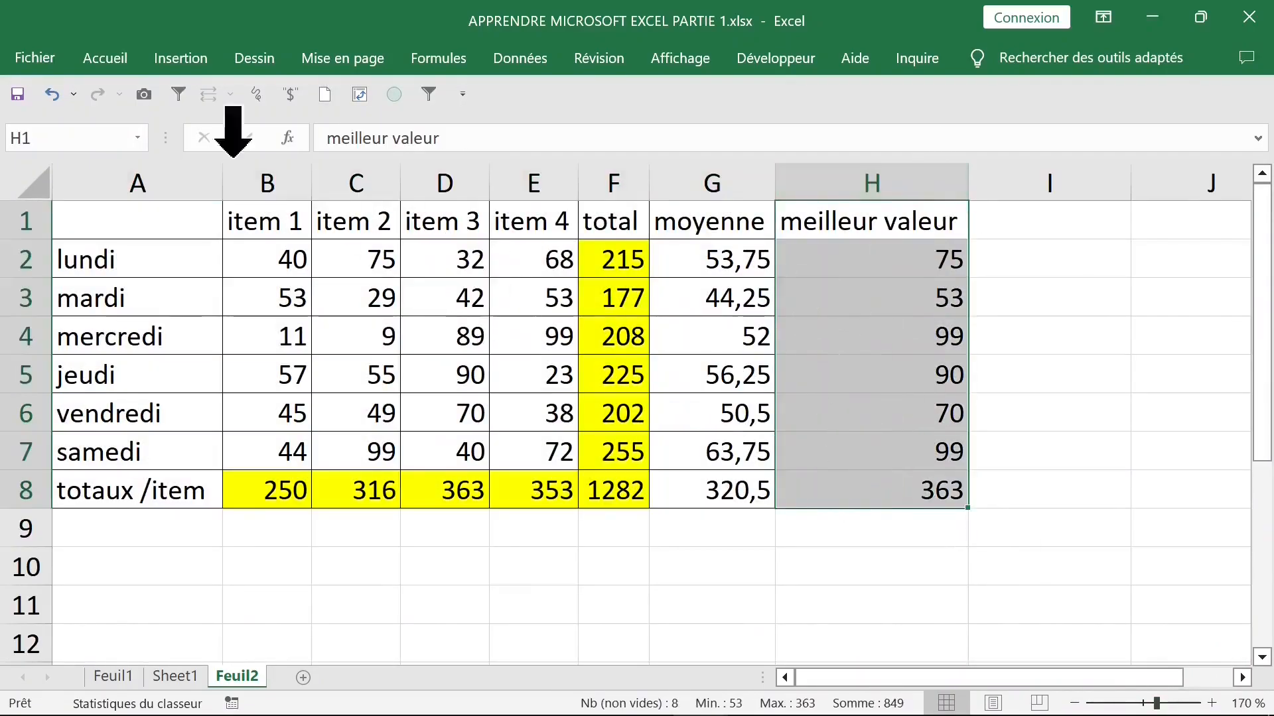
click(111, 56)
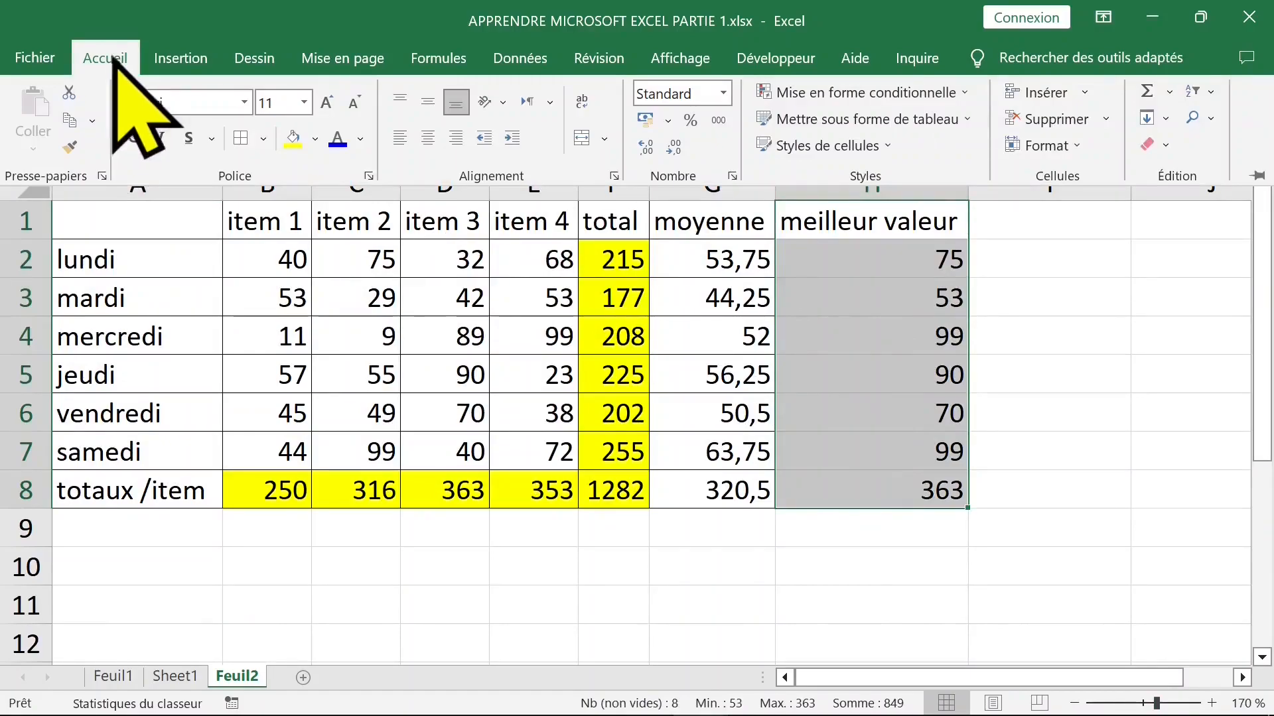
click(315, 139)
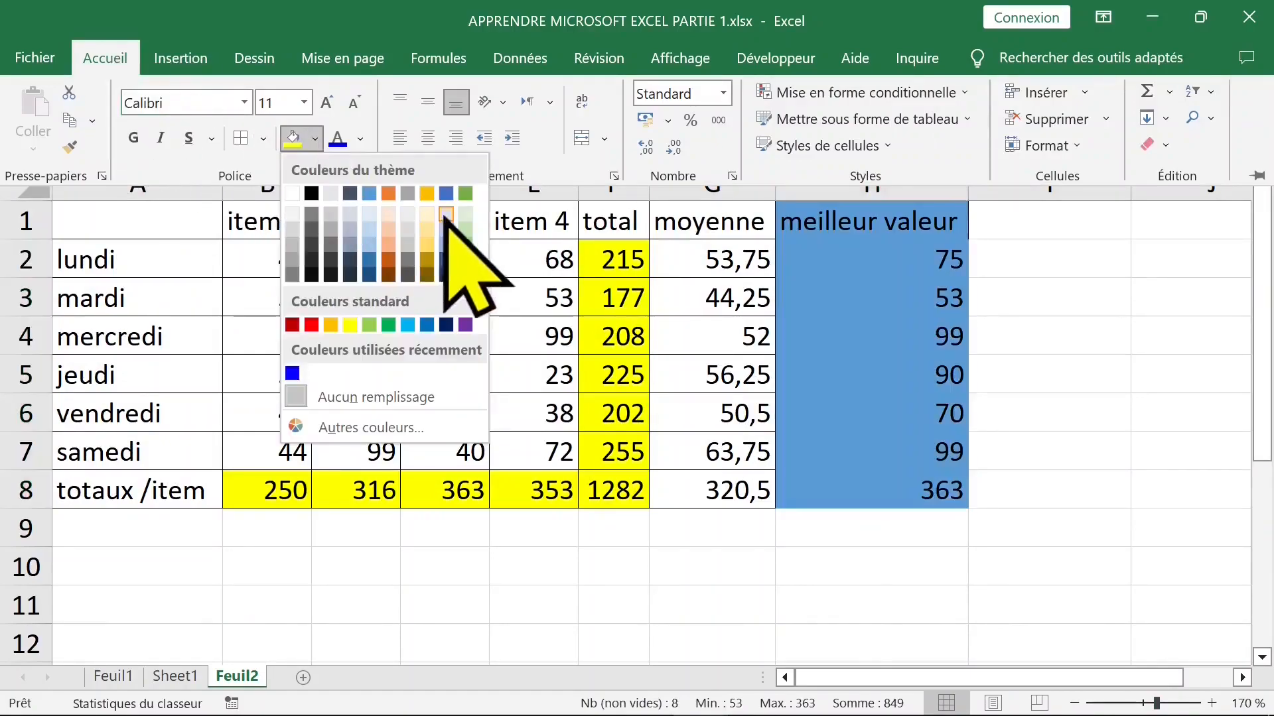
click(465, 214)
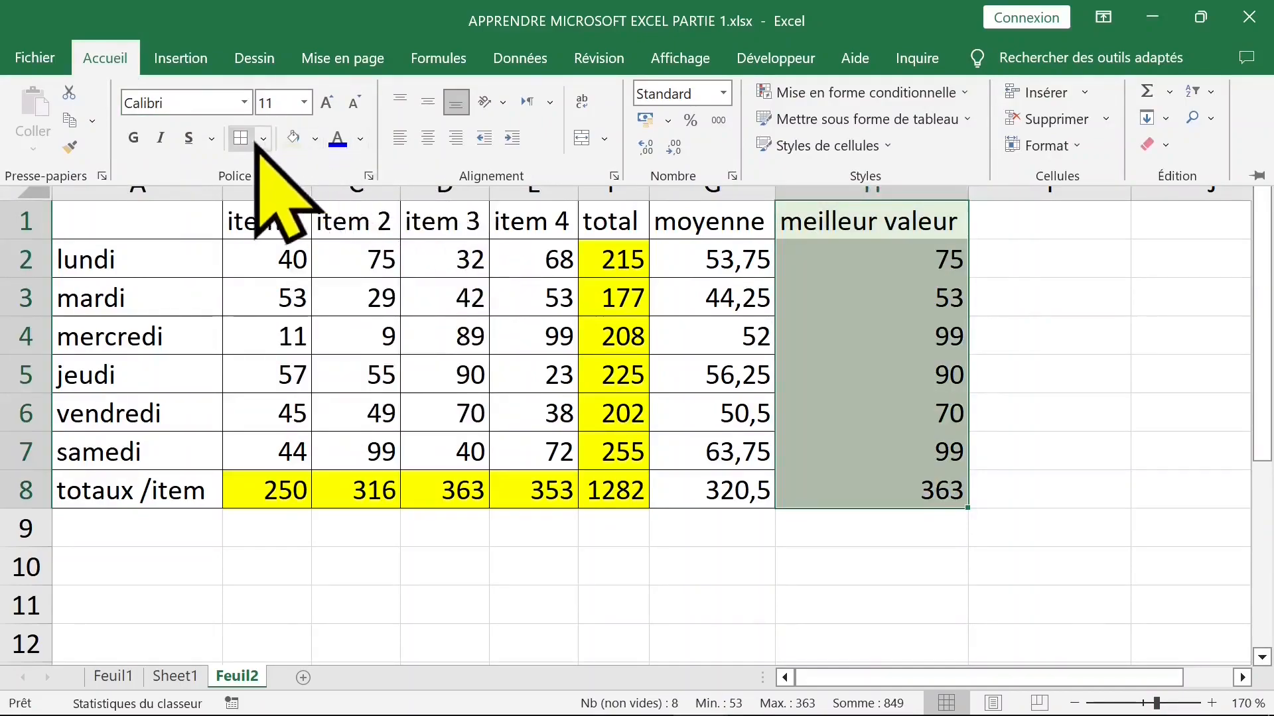
click(153, 221)
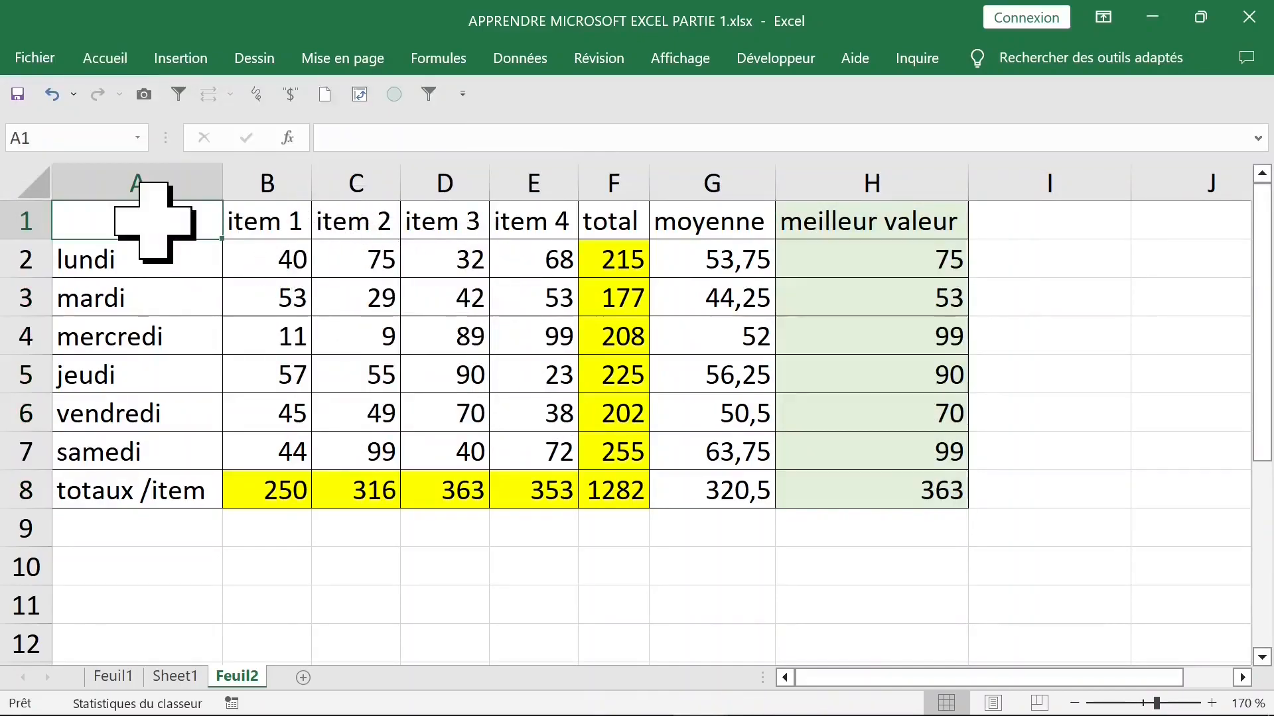
drag(154, 222, 887, 506)
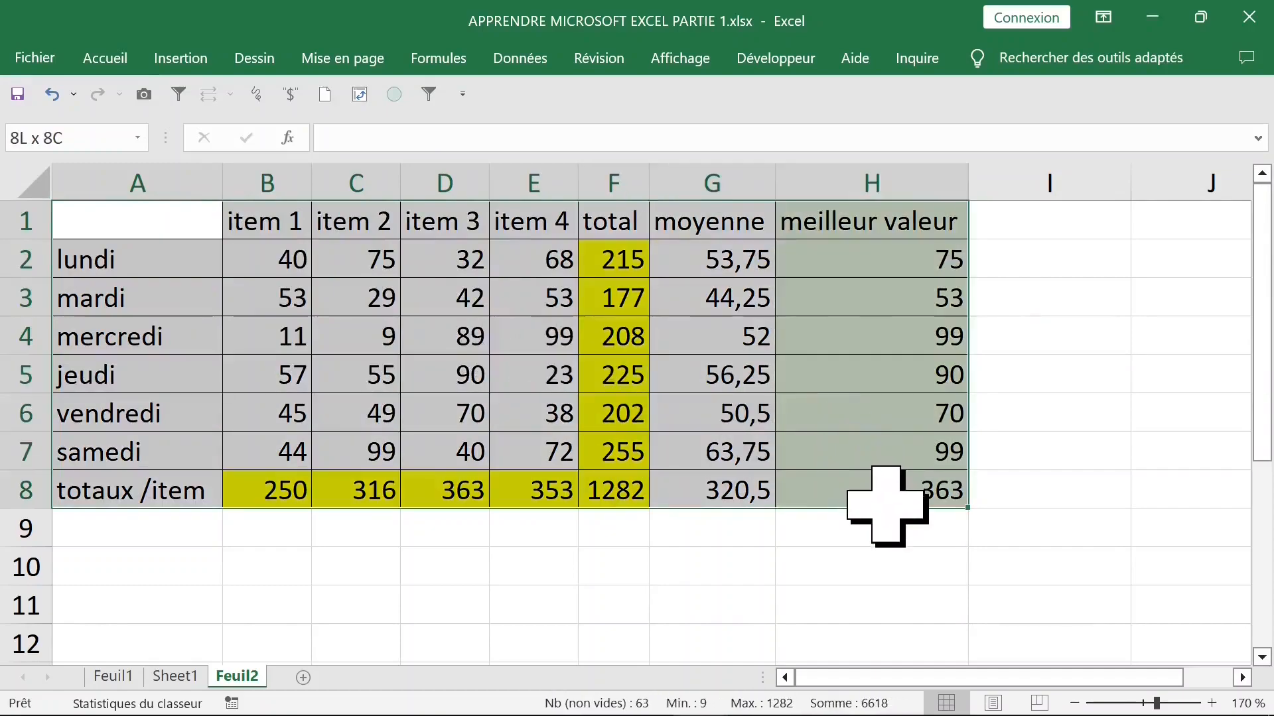
click(770, 517)
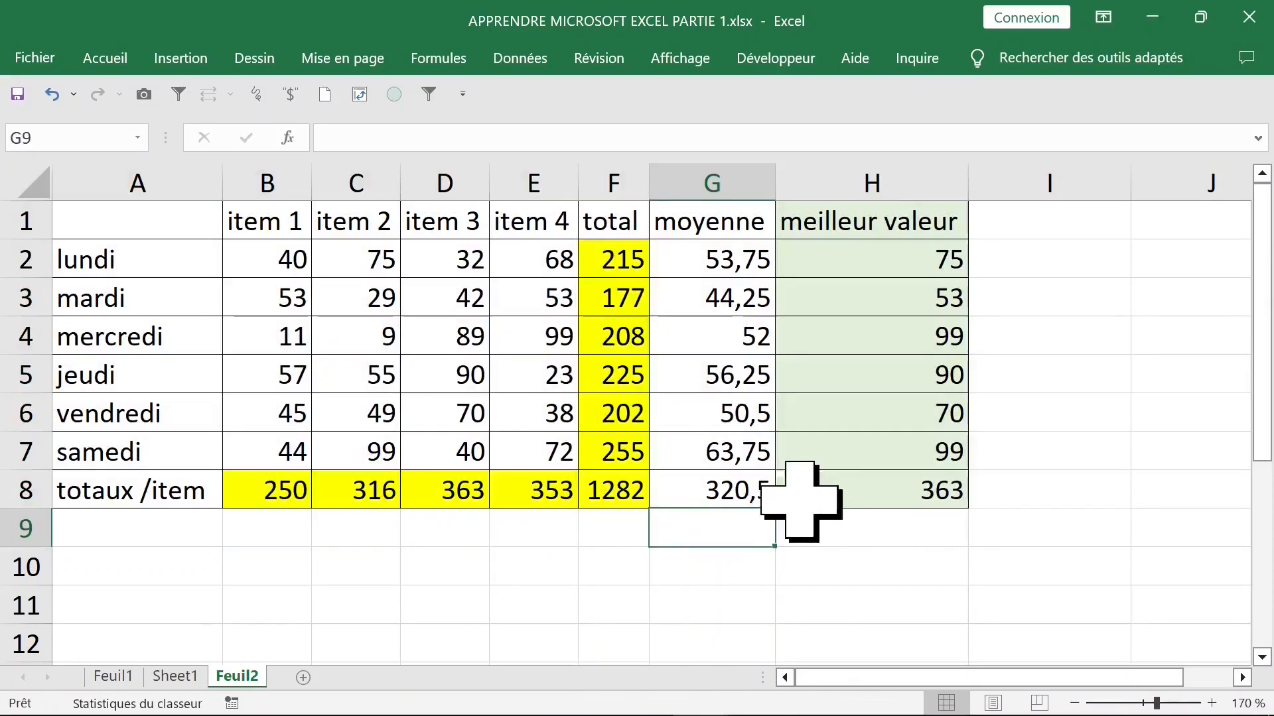
click(1128, 233)
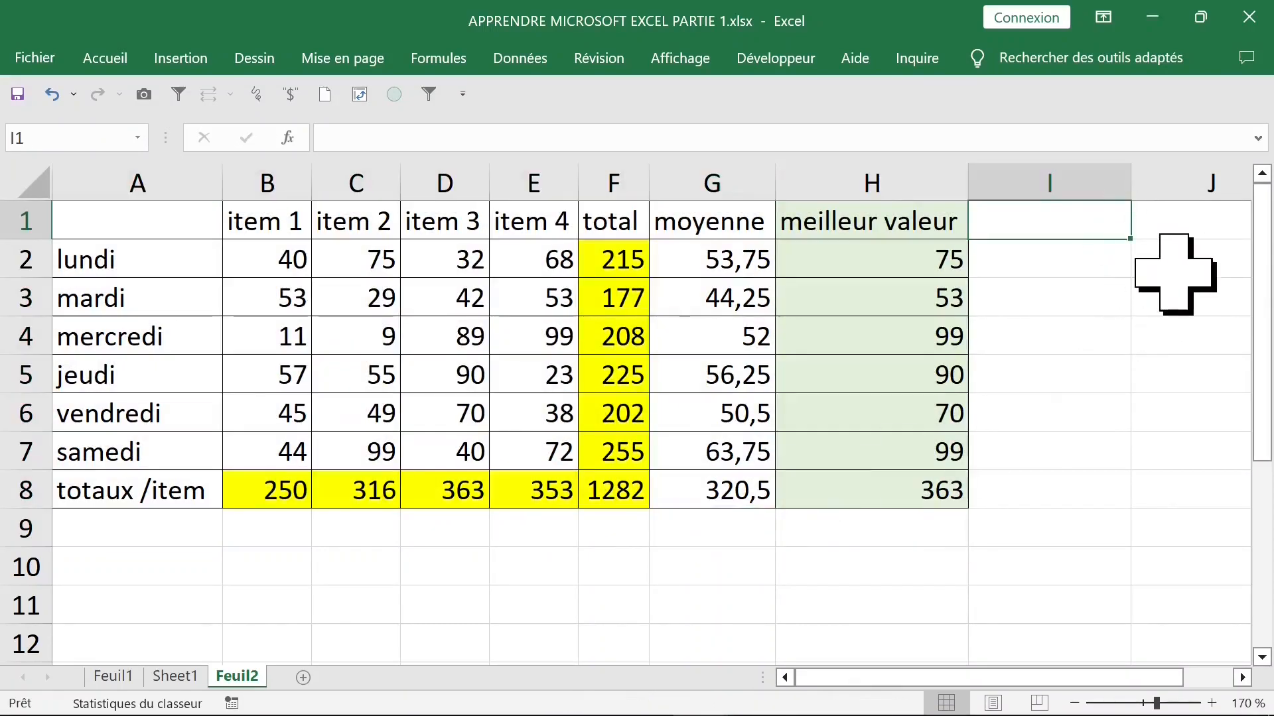
key(Escape)
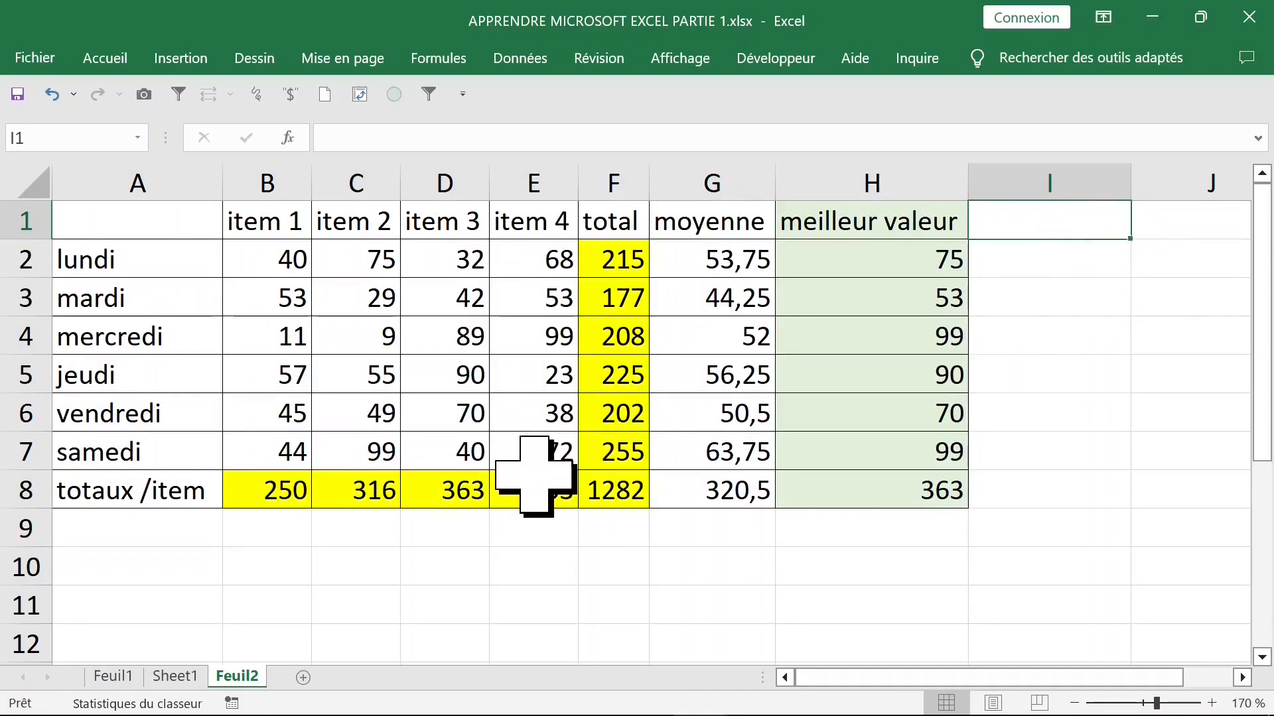
Step: Create a copy of sheet Feuil2 before Feuil1 in the same workbook and rename the copy "tableau modele"
right_click(233, 678)
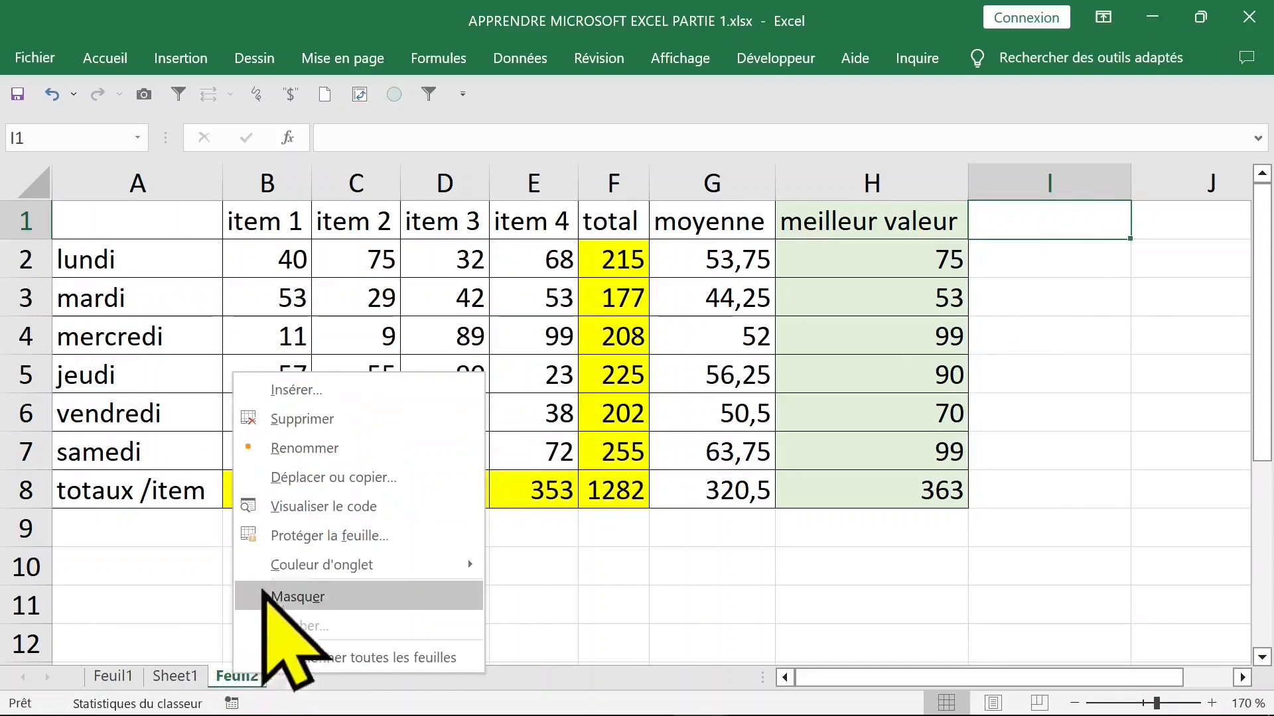
click(320, 478)
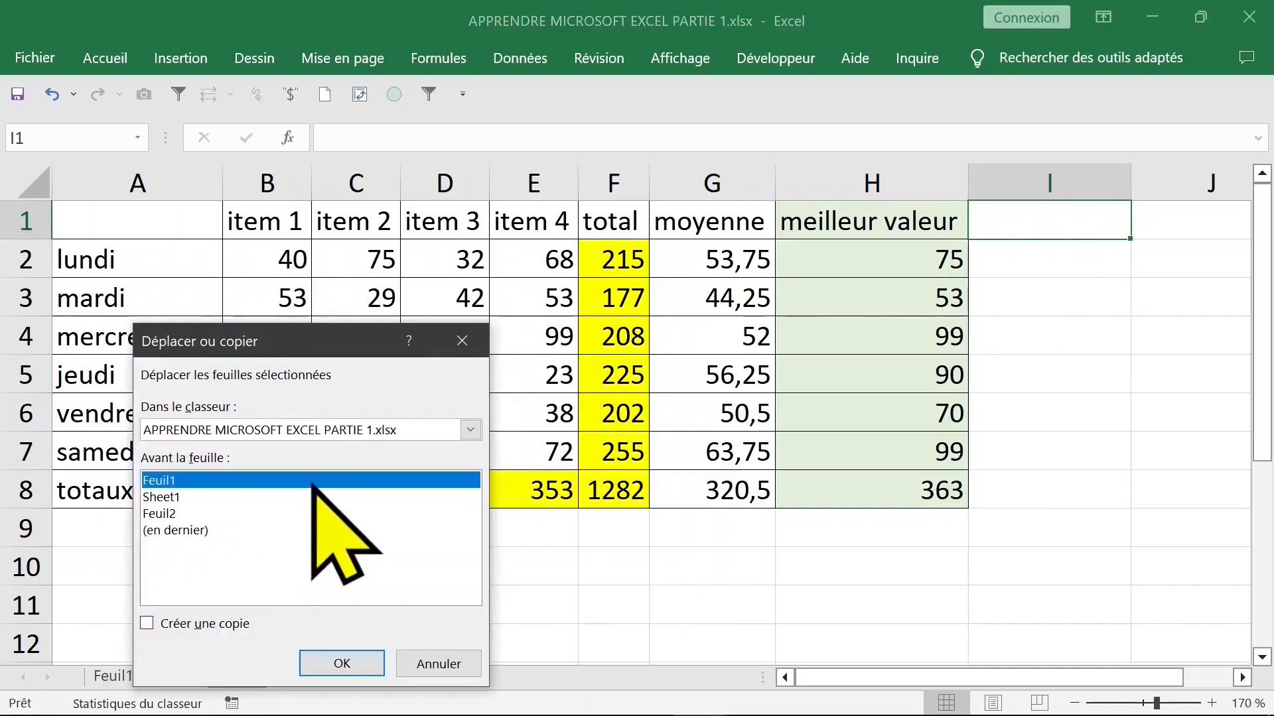
click(211, 628)
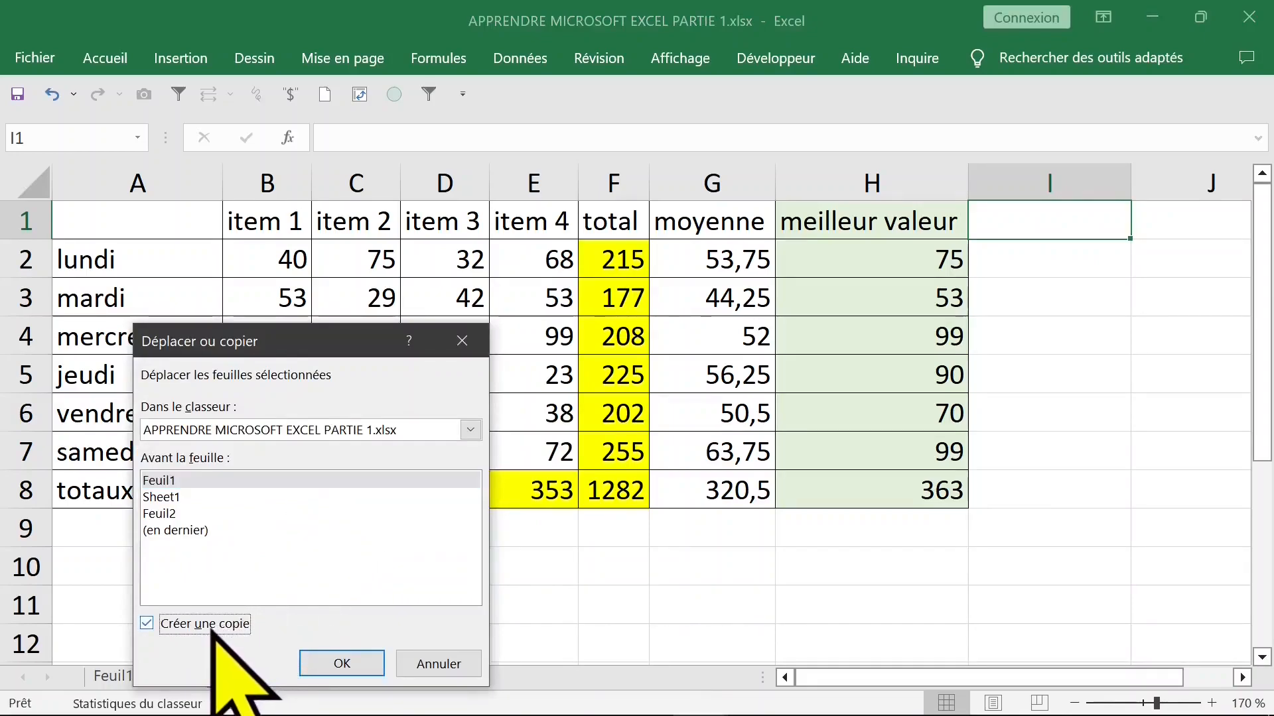
click(347, 429)
click(347, 429)
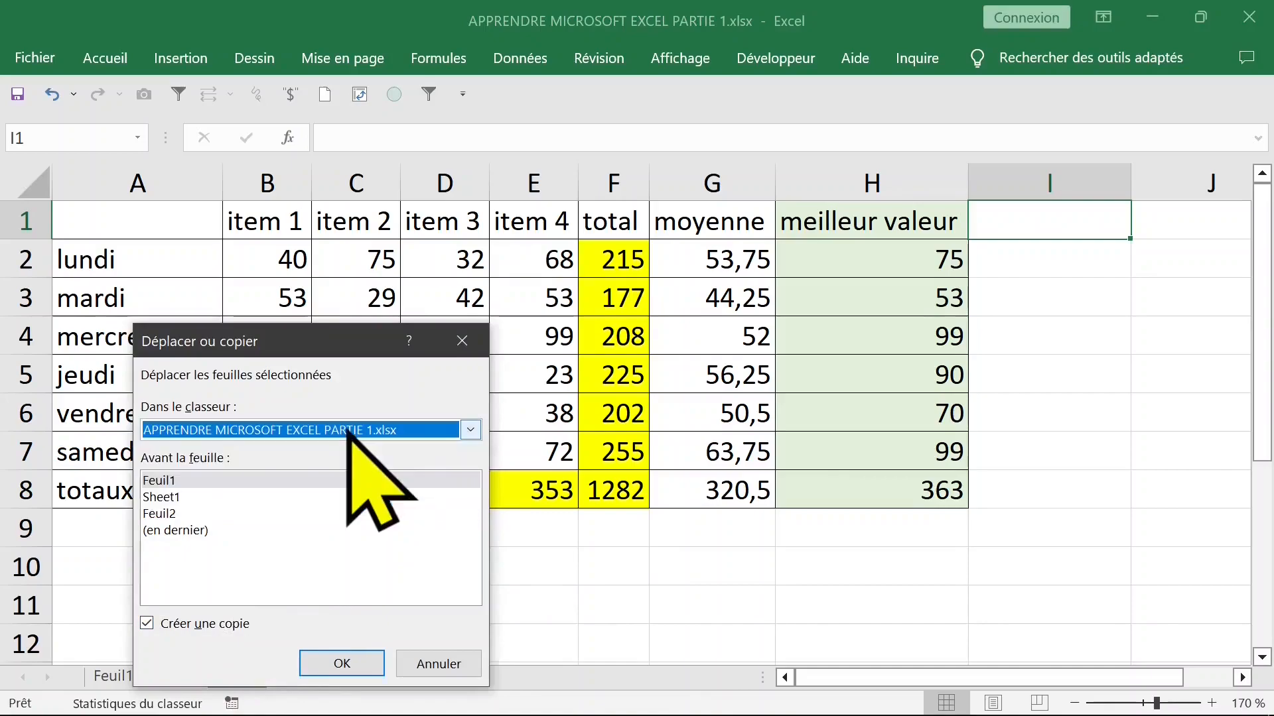
click(341, 663)
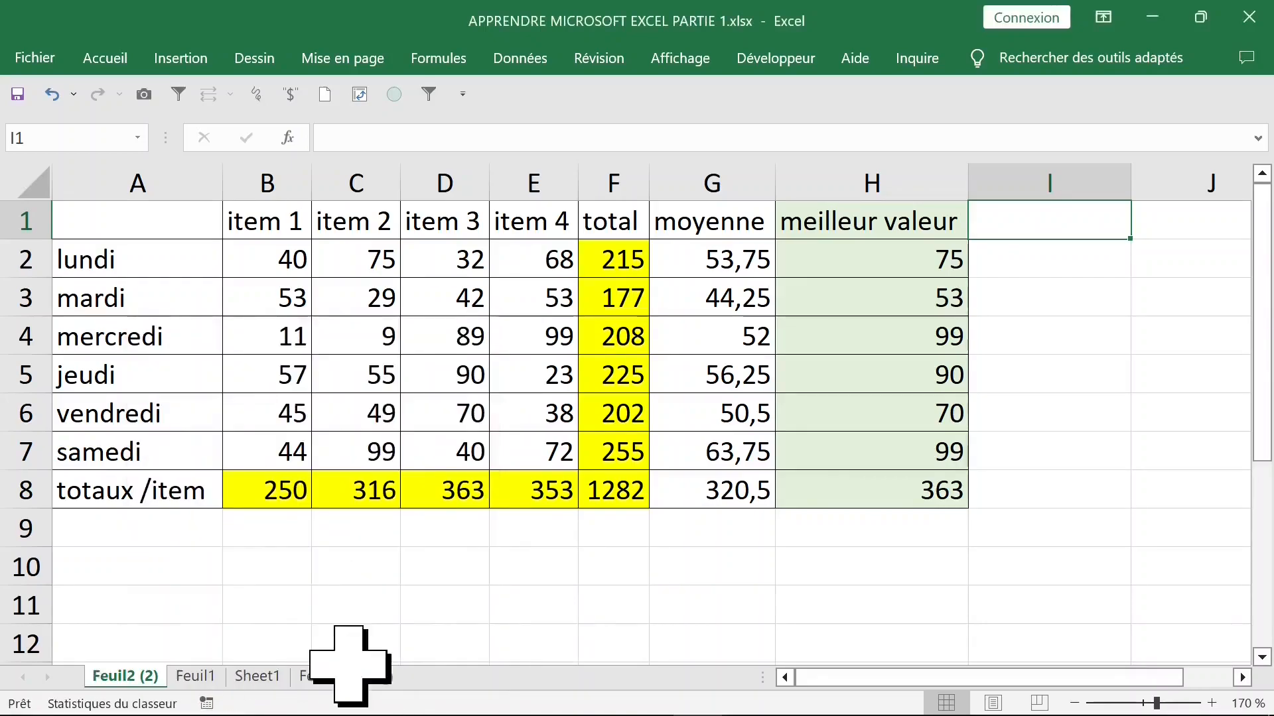
double_click(132, 675)
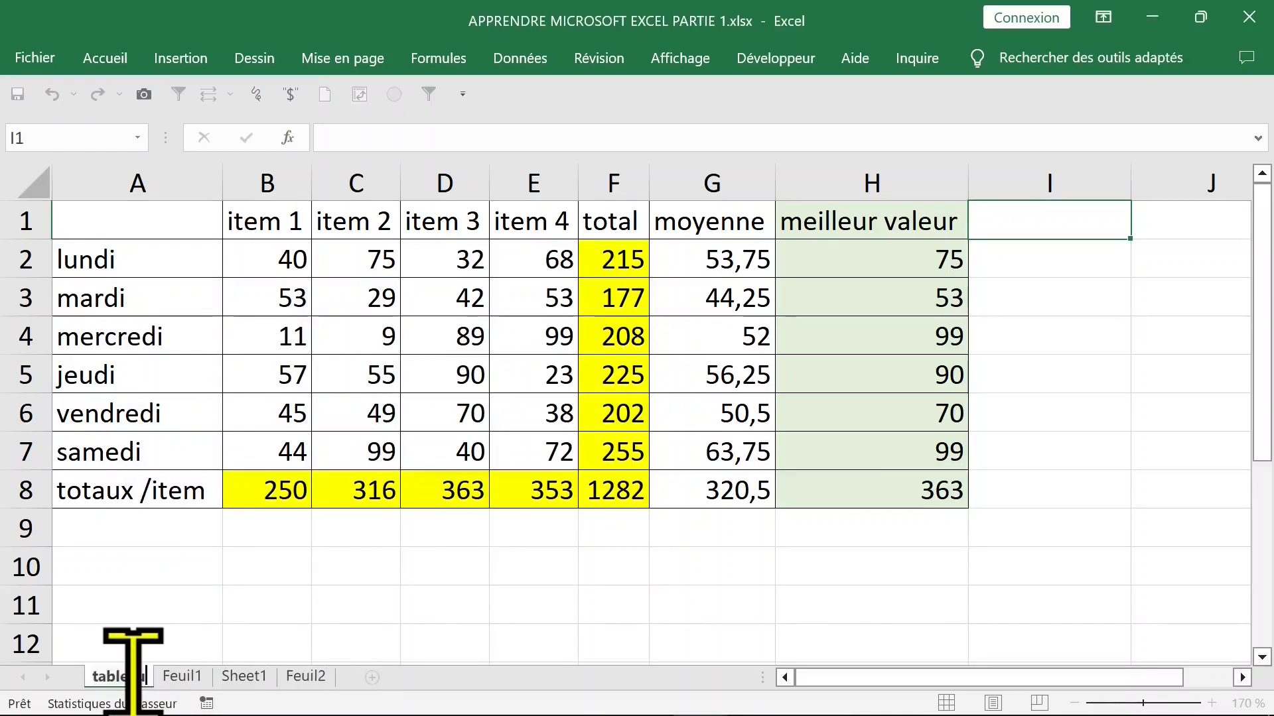
click(447, 611)
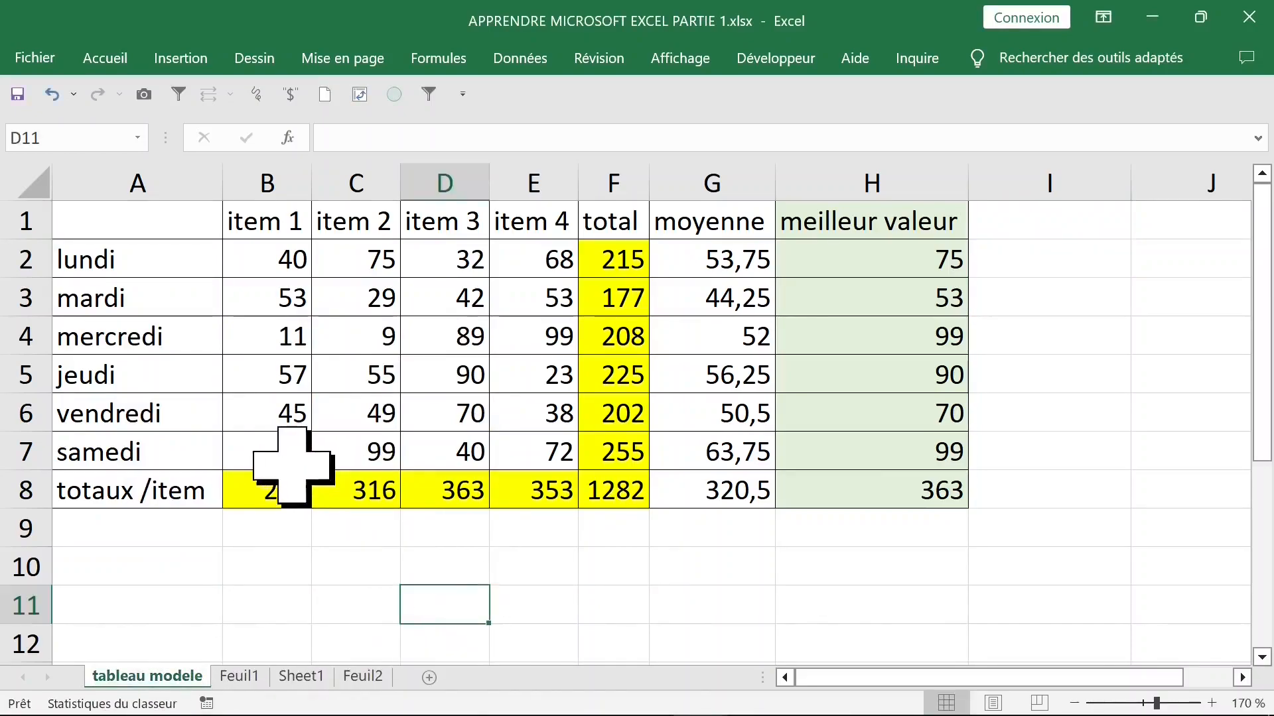
Step: Clear all item values in B2:E7 of the tableau modele sheet
click(265, 257)
drag(265, 257, 514, 436)
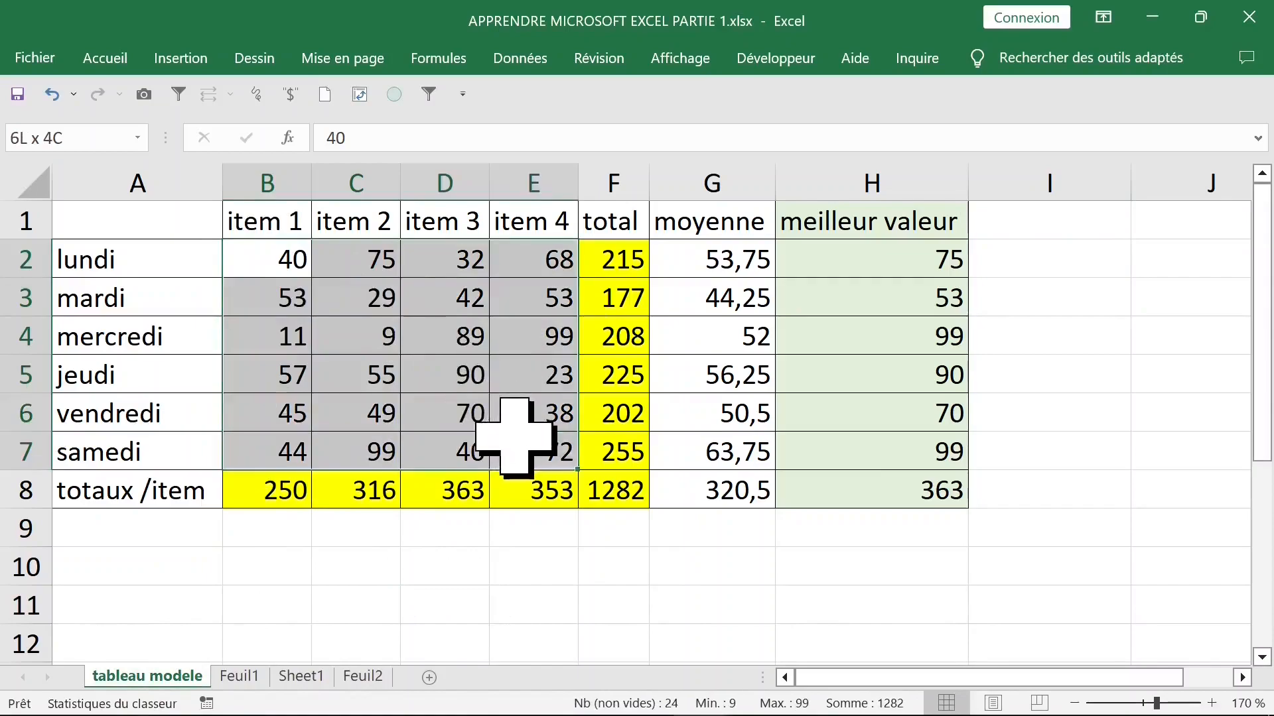
key(Delete)
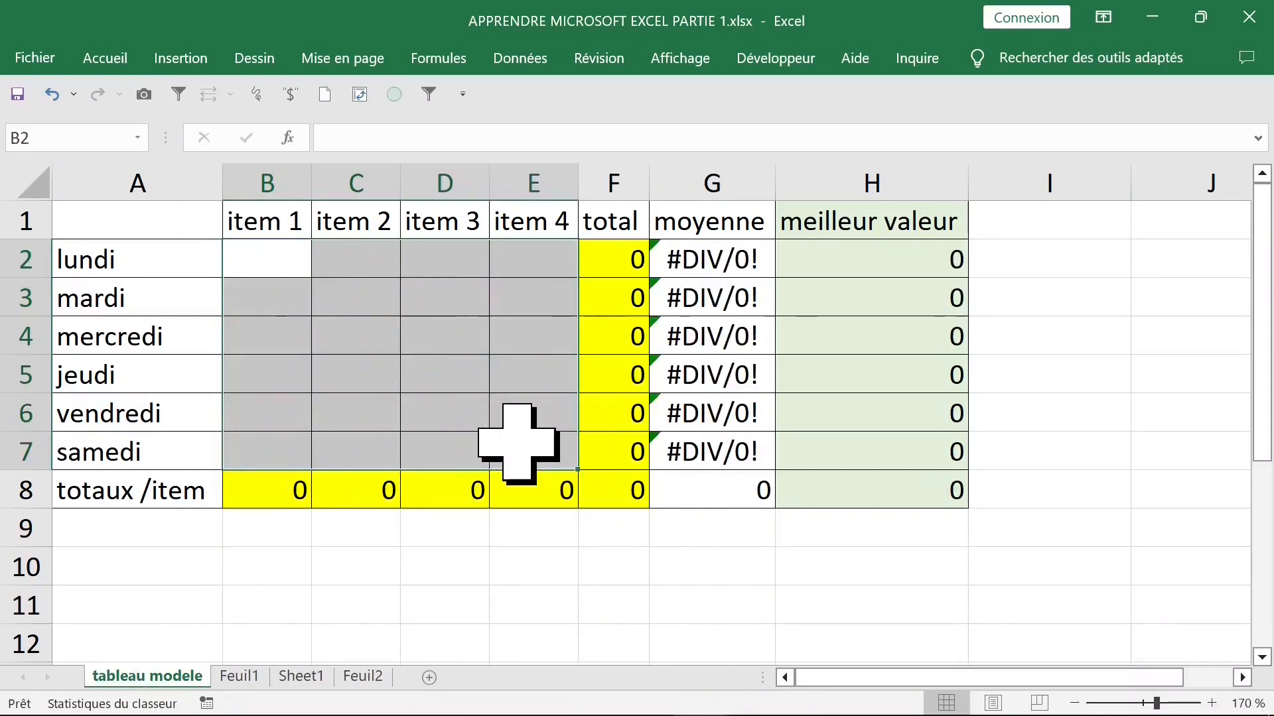
click(690, 600)
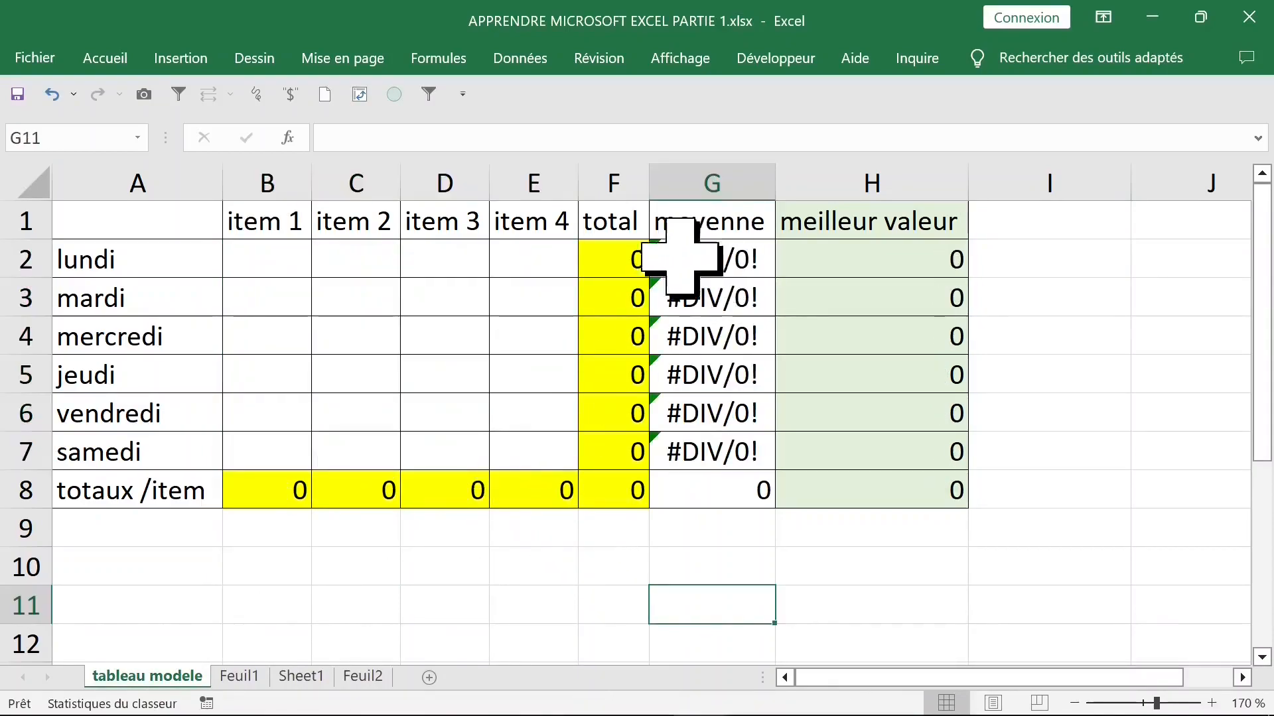
Step: Enter the item 1 values 10, 51, 14, 17, 22 and 33 in B2:B7
click(278, 260)
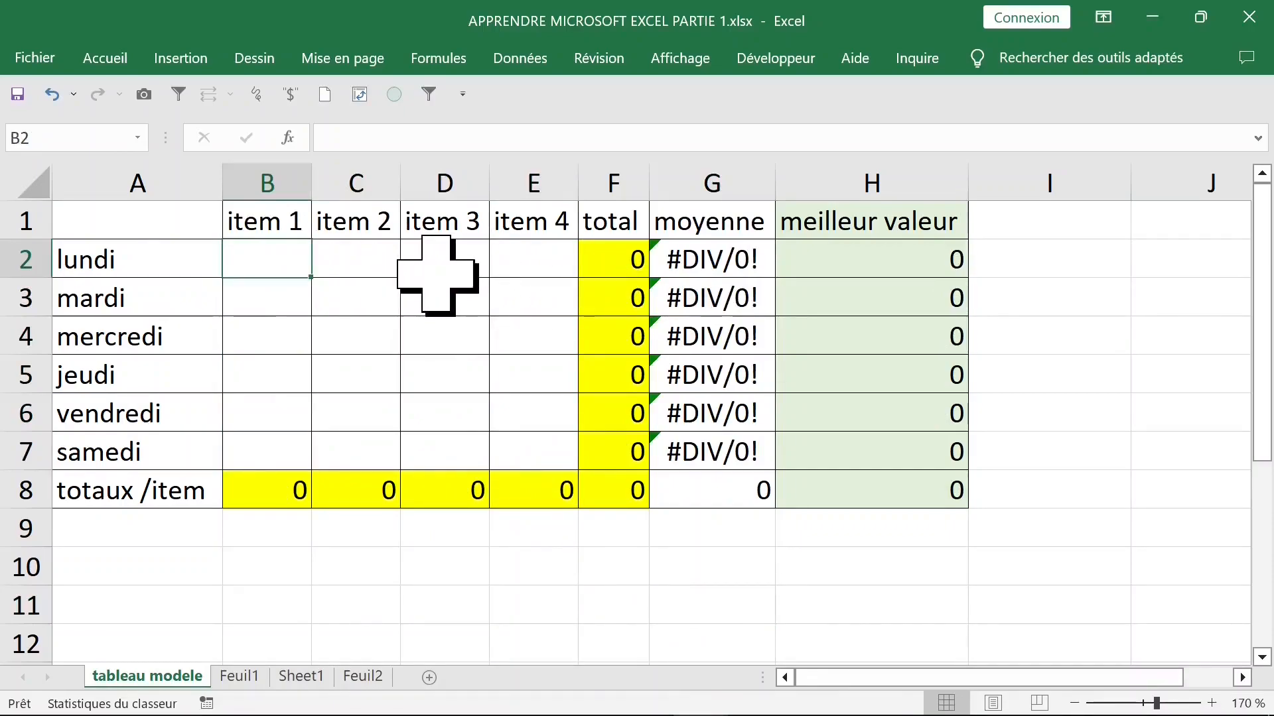
text(10 51 14 17 22 33)
click(358, 335)
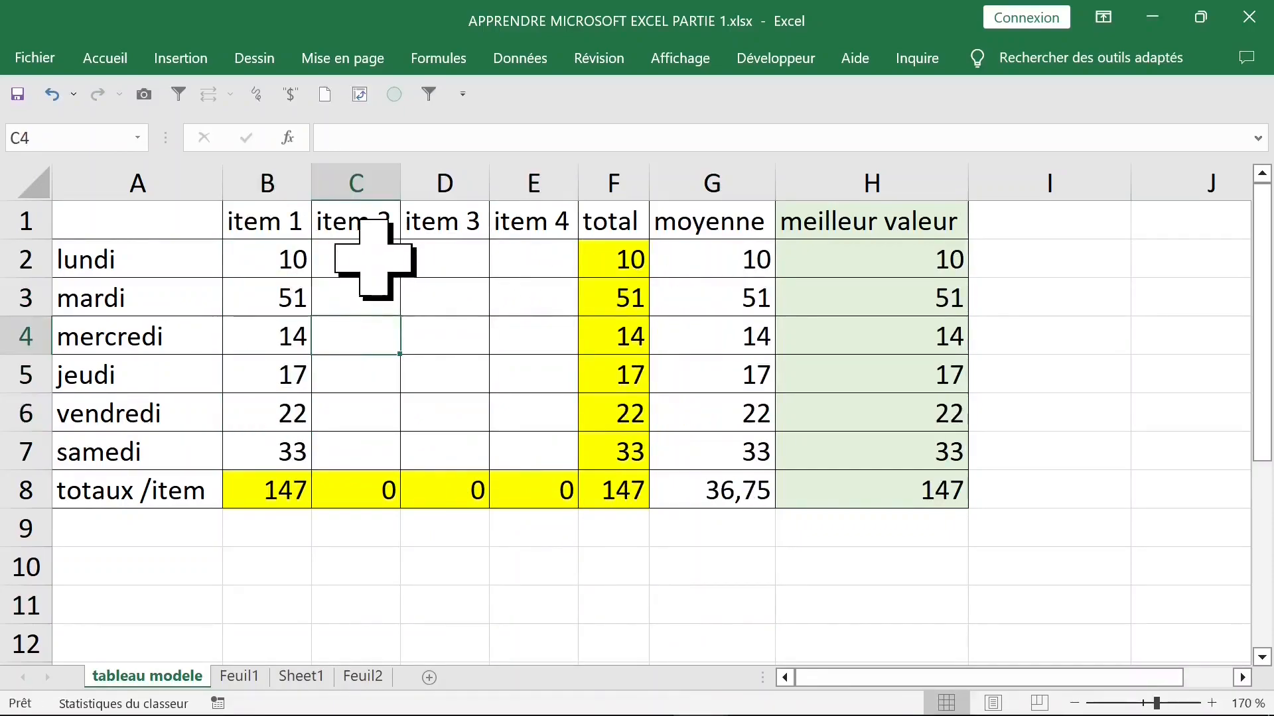
Step: Enter 20, 25 and 11 in C2:E2, and 25, 44, 77, 88 and 22 in C3:C7
click(782, 255)
key(Down)
click(702, 262)
drag(376, 256, 525, 446)
click(358, 259)
text(20	25	11 25 44 77 88 22)
Step: Enter 25, 45, 65, 66 and 100 in D3:D7, and 120, 160, 170, 188 and 140 in E3:E7
click(464, 294)
text(25 45 65 66 100)
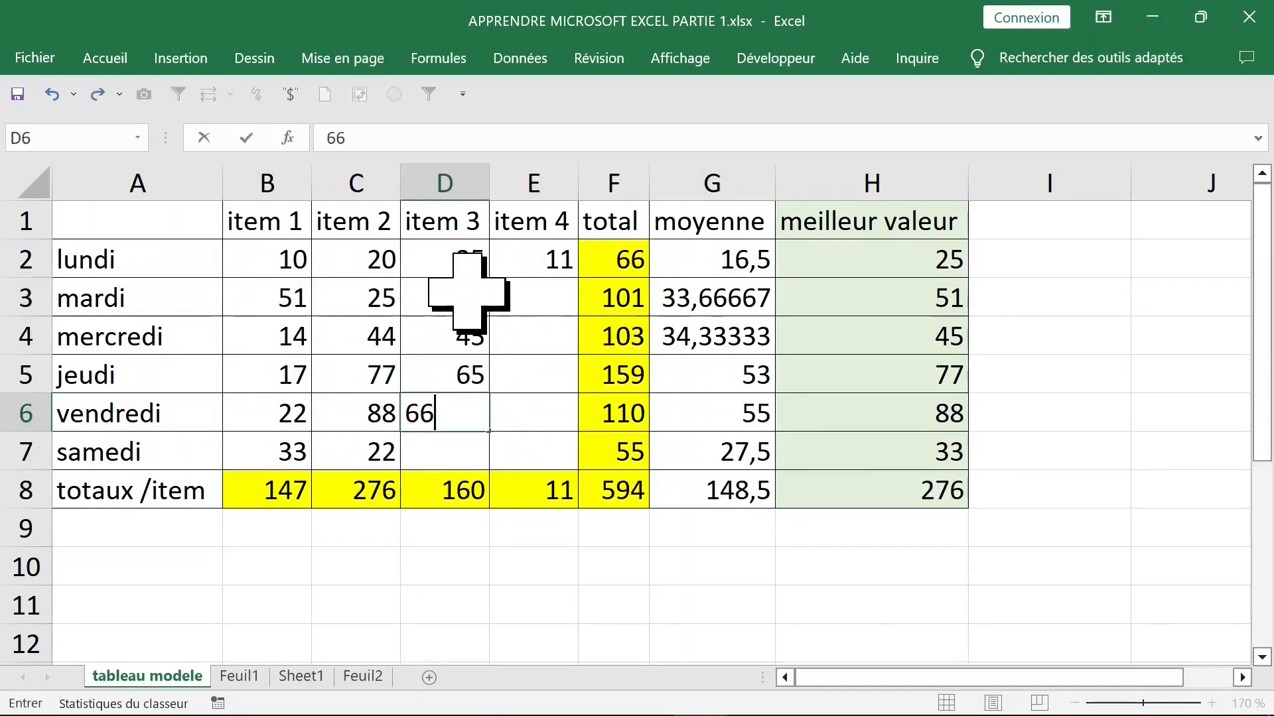
click(537, 303)
text(120 160 170 188 140)
click(712, 375)
drag(293, 261, 530, 452)
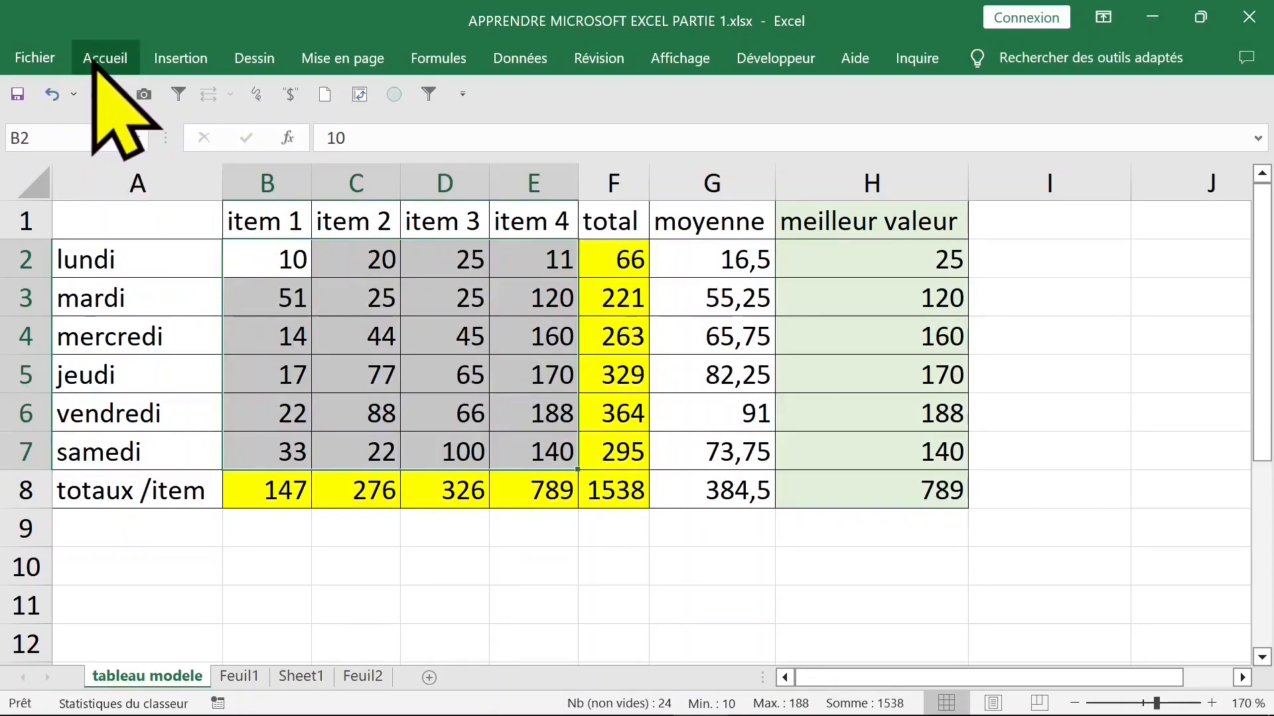
click(44, 57)
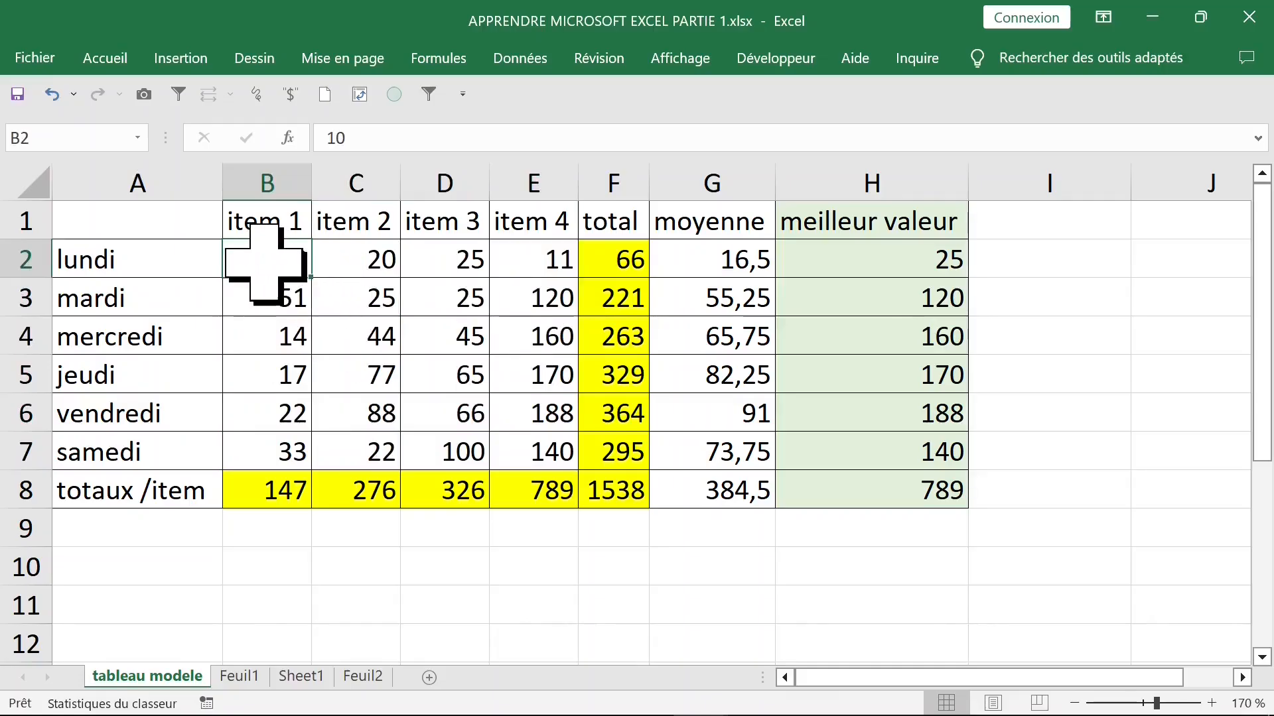
Step: Clear the mardi row's item values in B3:E3
drag(285, 256, 544, 262)
drag(278, 299, 513, 307)
key(Delete)
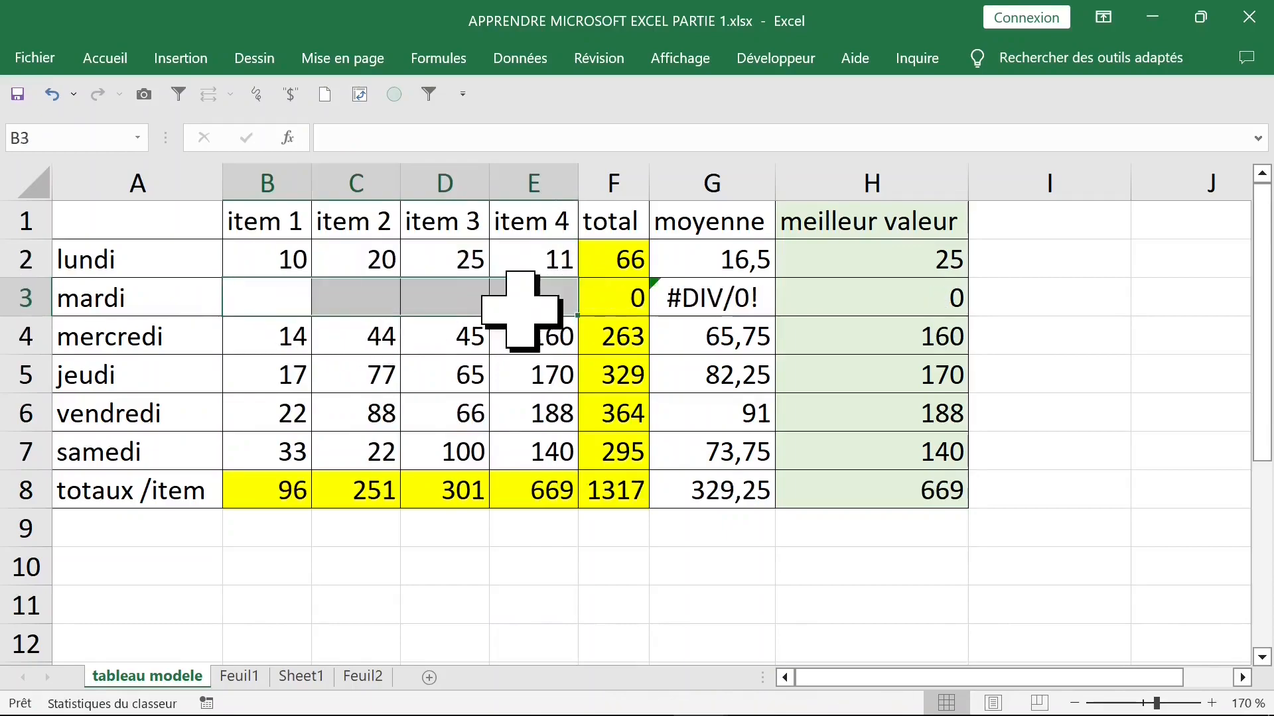
Step: Wrap the mardi average in G3 with an error check, making the formula =SIERREUR(MOYENNE(B3:E3);"")
click(690, 305)
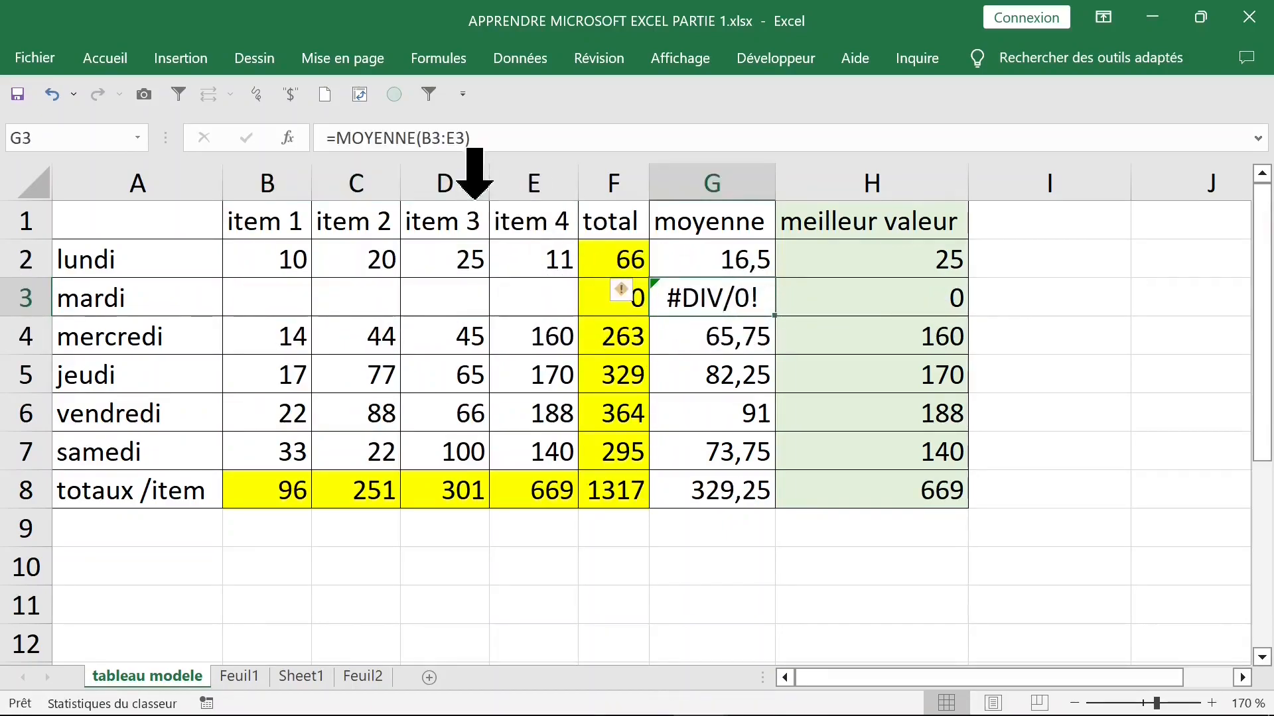
click(339, 139)
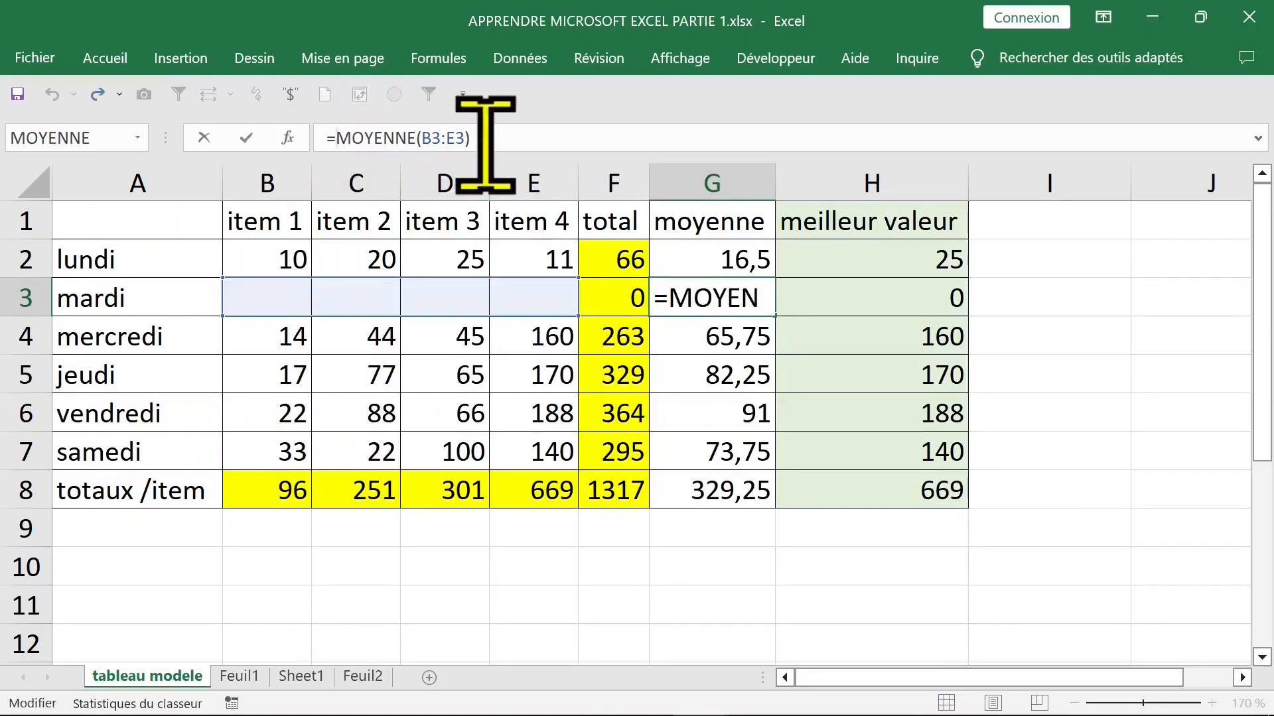
text(SIERREUR()
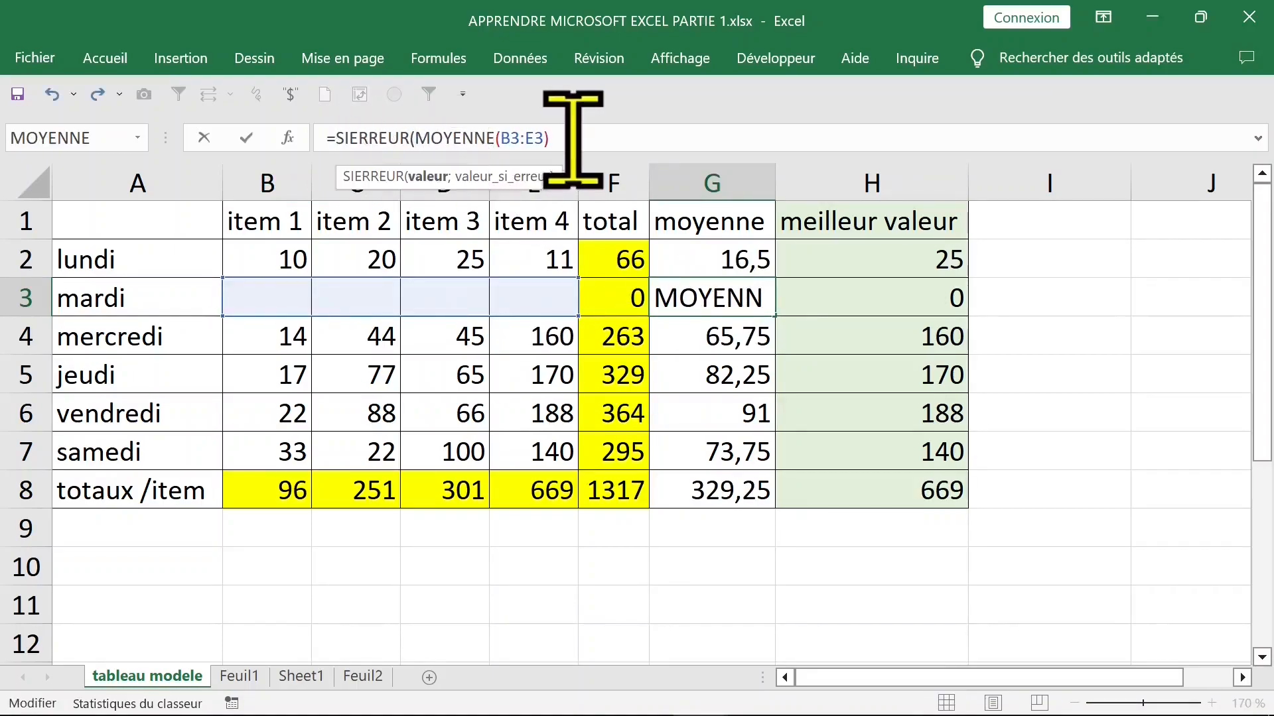
click(622, 131)
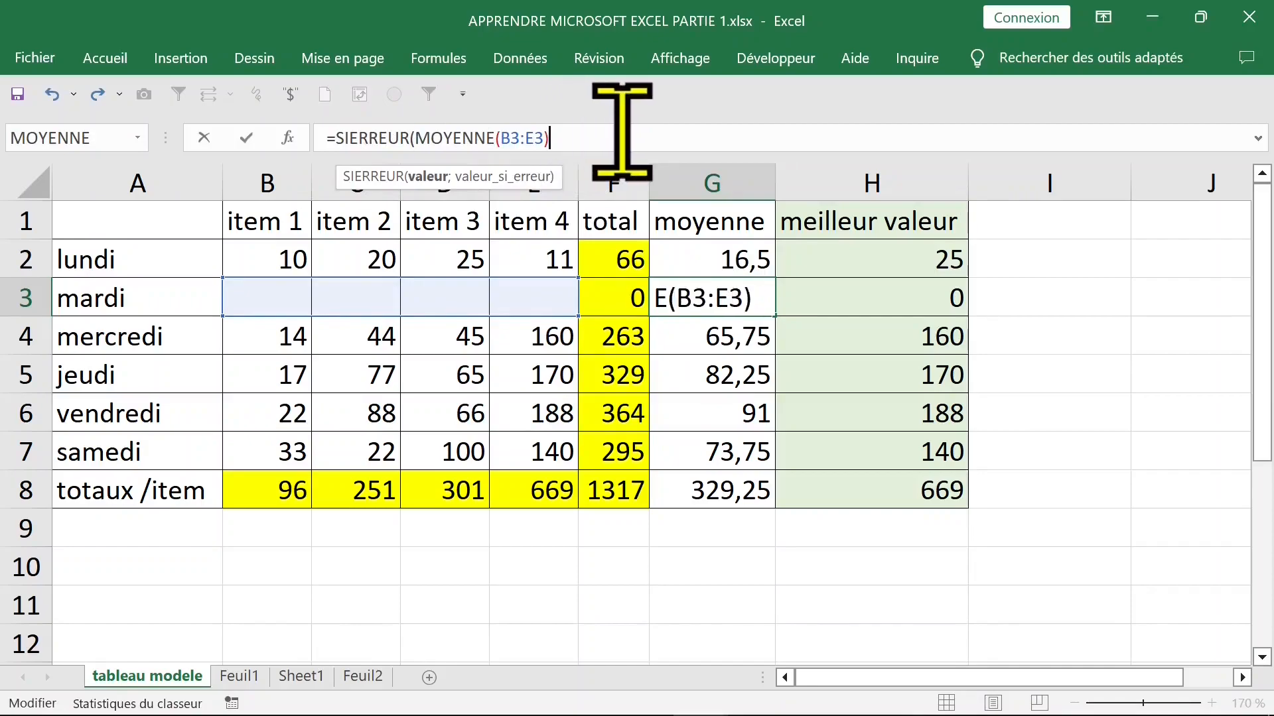
text(;)
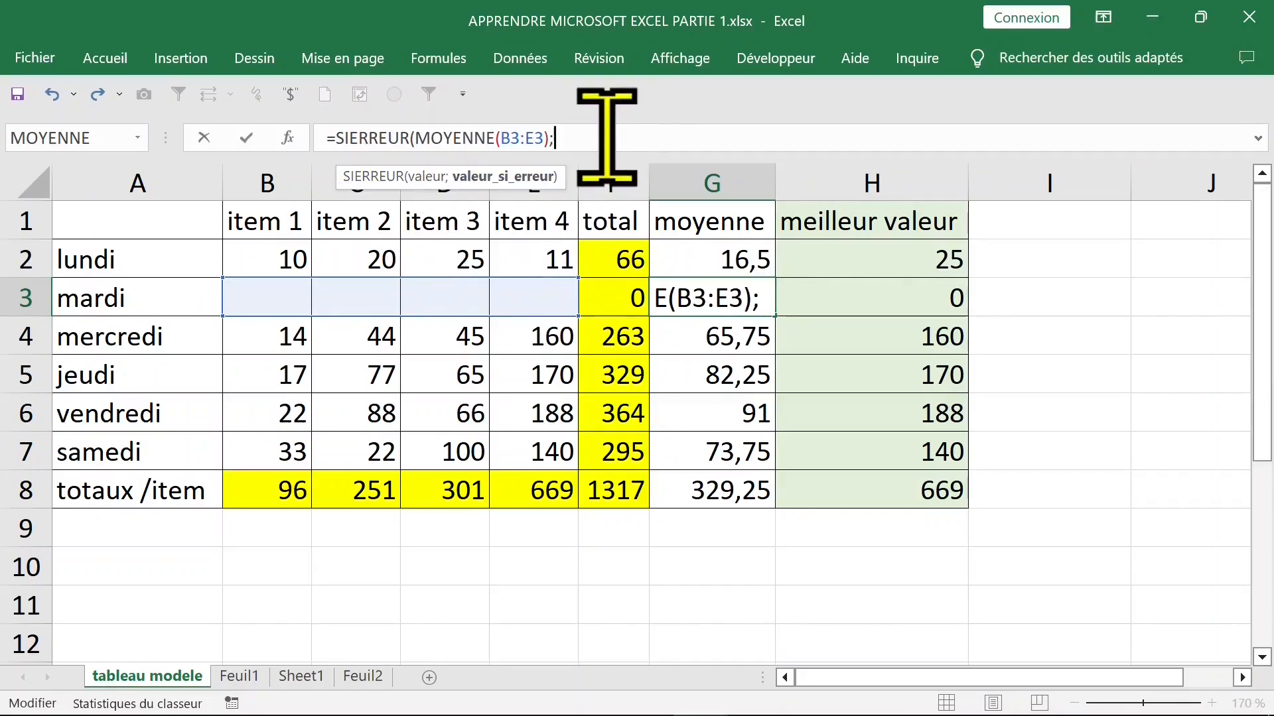
text(""))
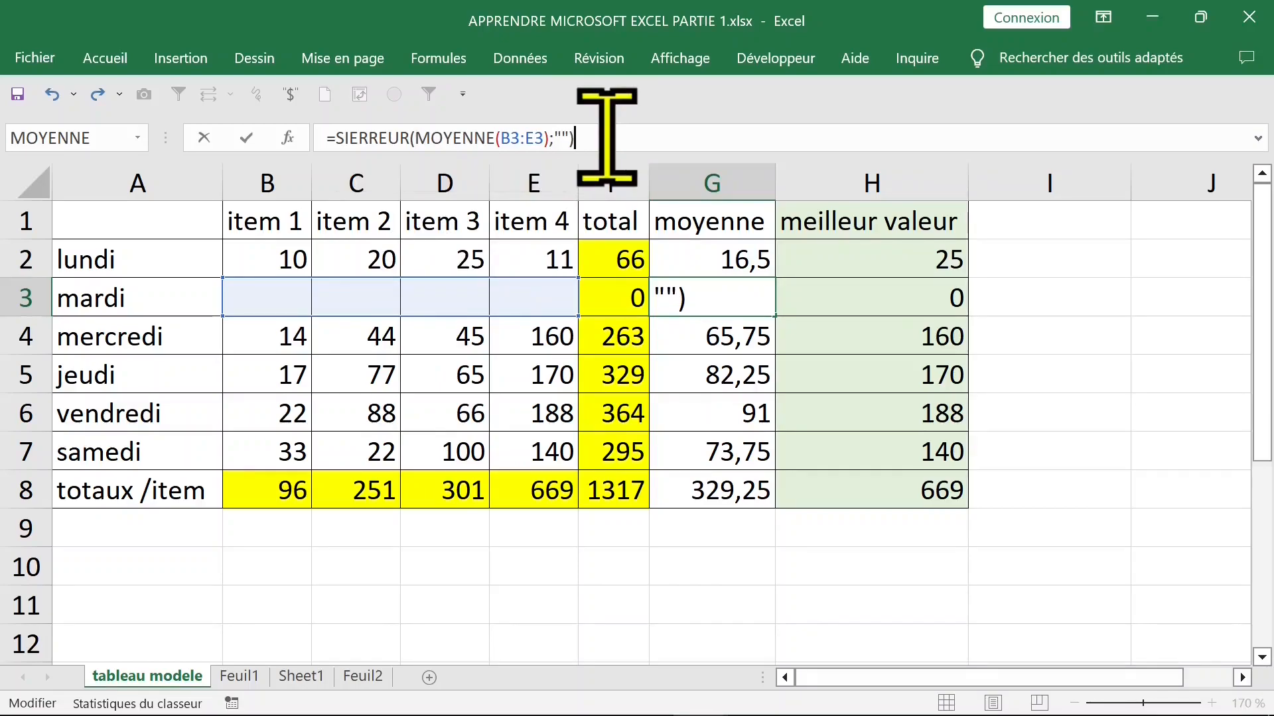
key(ctrl+Return)
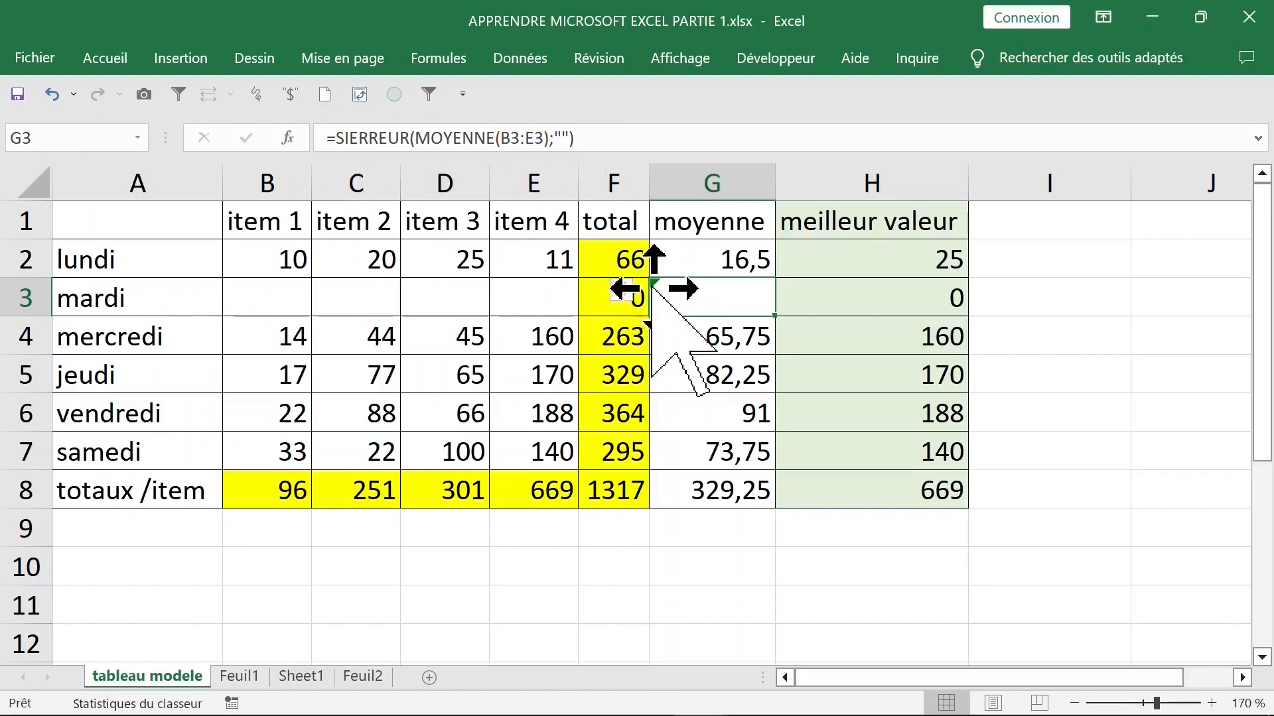
Step: Try to replace G3's formula with a copy of the one above, and undo the replacement
click(637, 292)
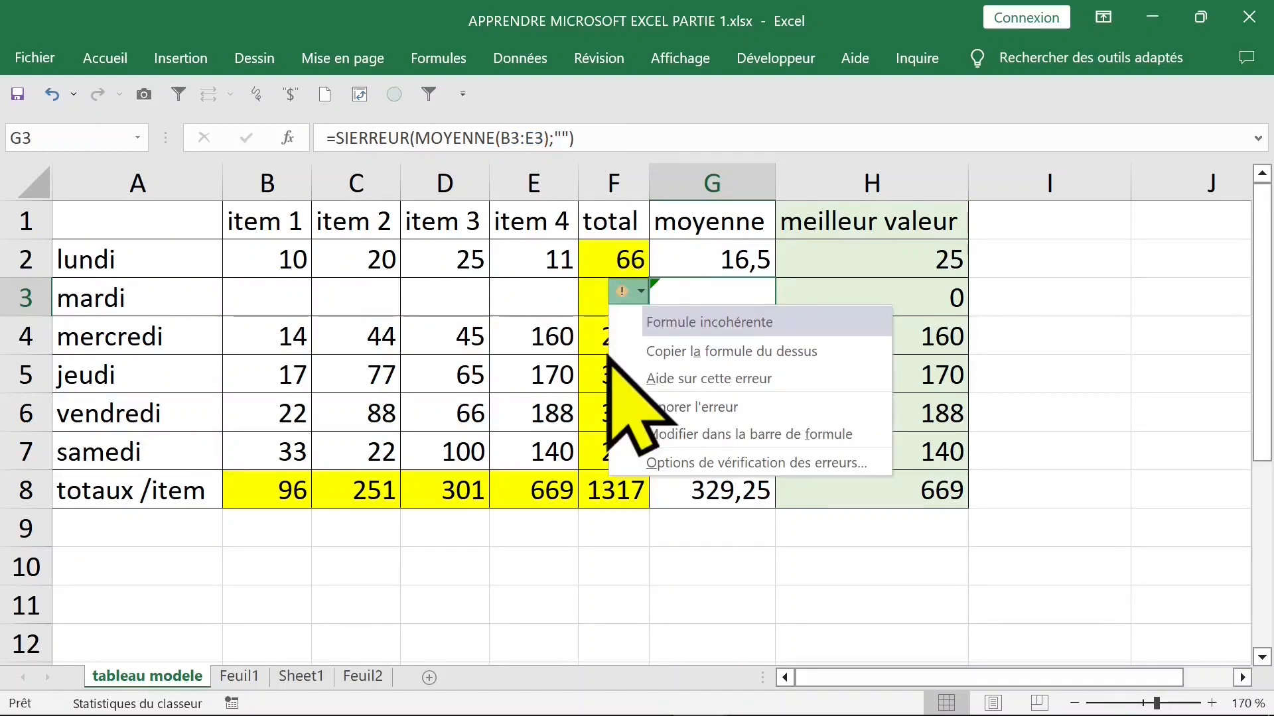
click(668, 352)
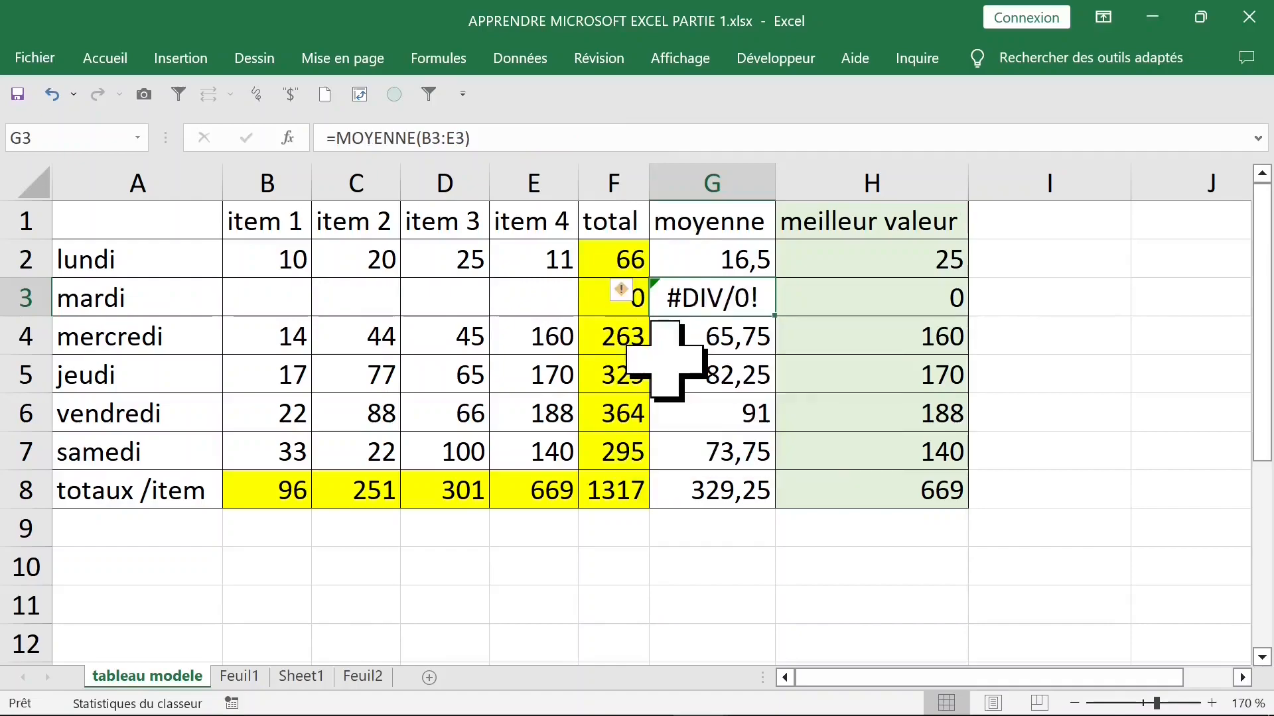
click(52, 94)
Step: Copy the SIERREUR formula from G3 to the other moyenne cells, G2 and G4:G8
key(ctrl+c)
click(733, 255)
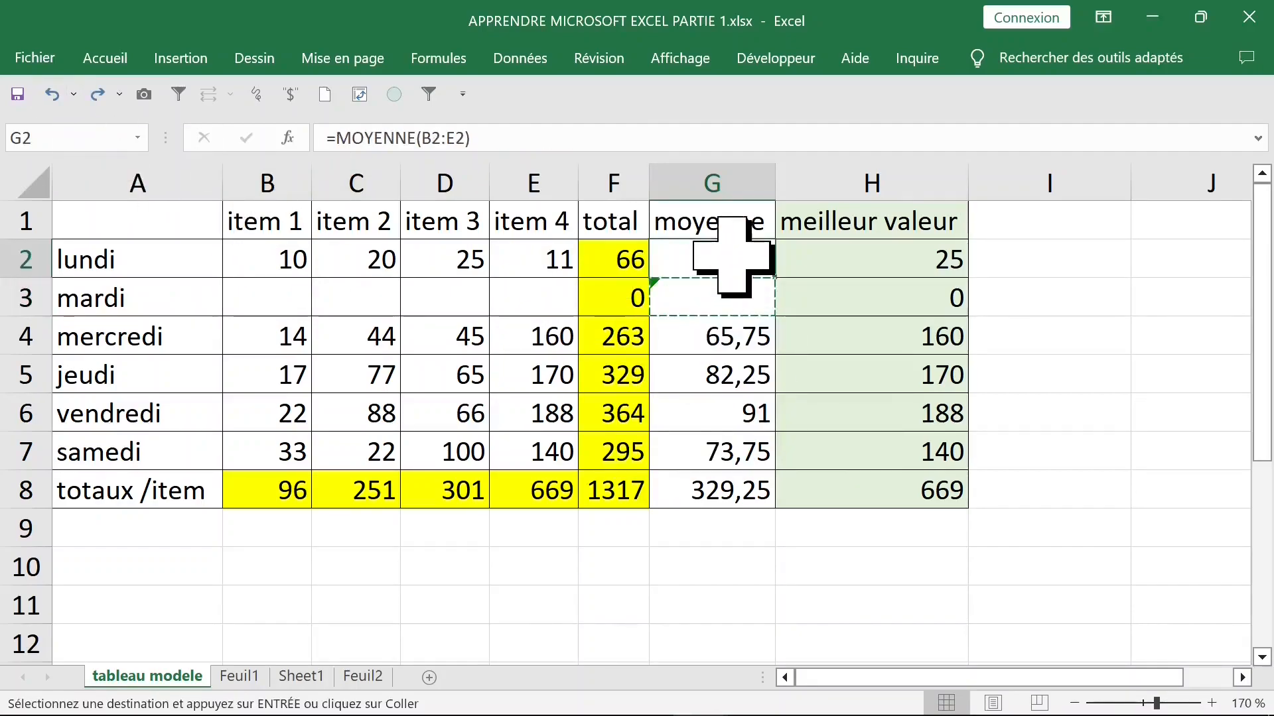
key(ctrl+v)
drag(742, 327, 707, 490)
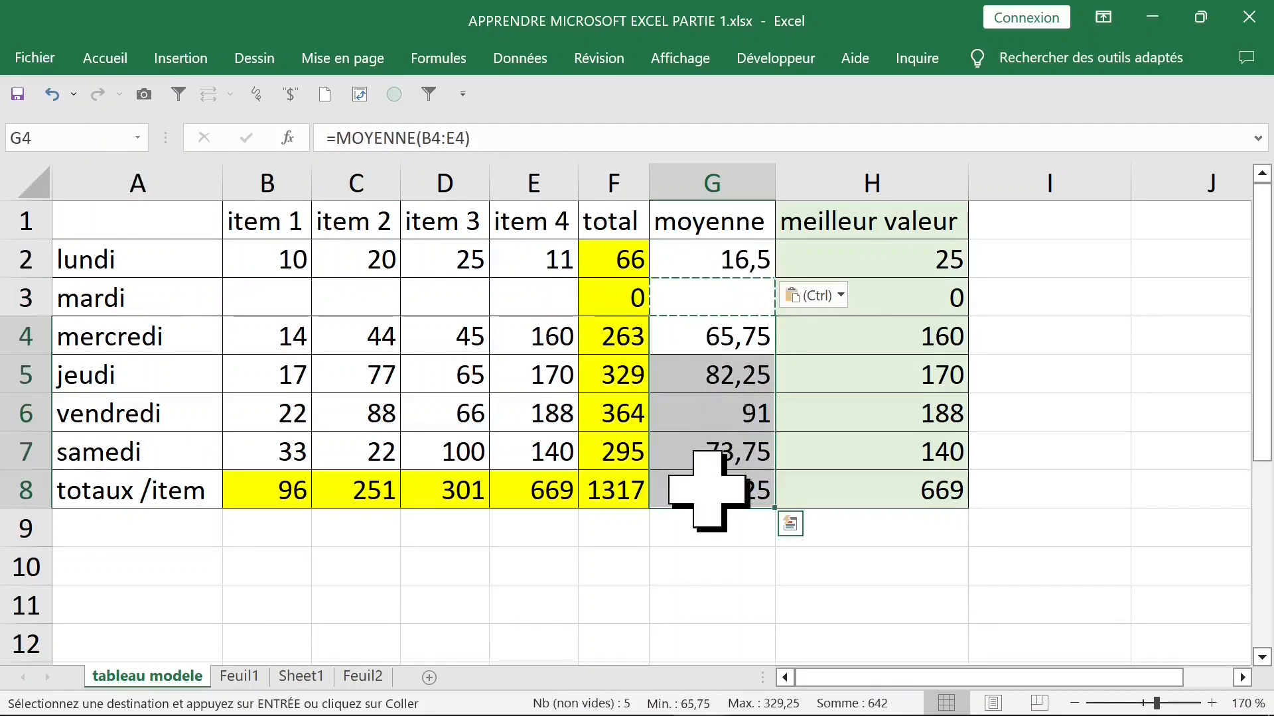
key(ctrl+v)
click(863, 451)
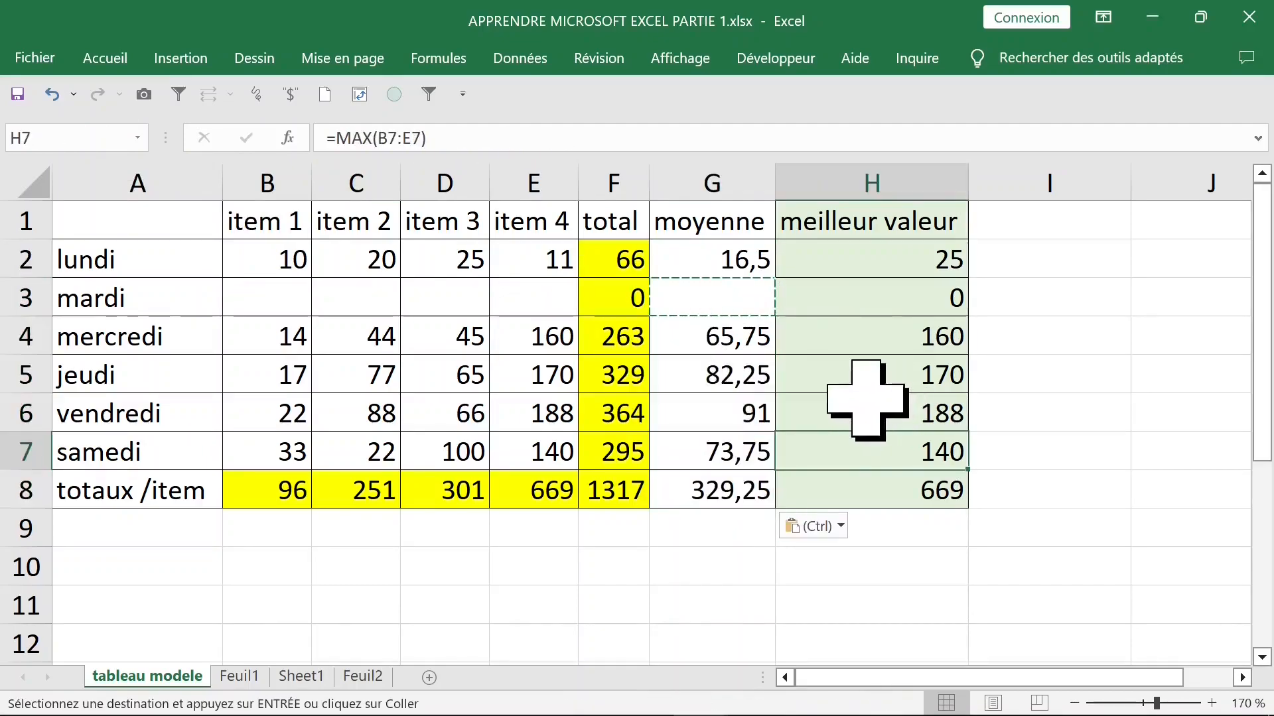
Step: Change the mardi total in F3 to the formula =SI(SOMME(B3:E3)=0;"";SOMME(B3:E3))
click(732, 299)
click(619, 295)
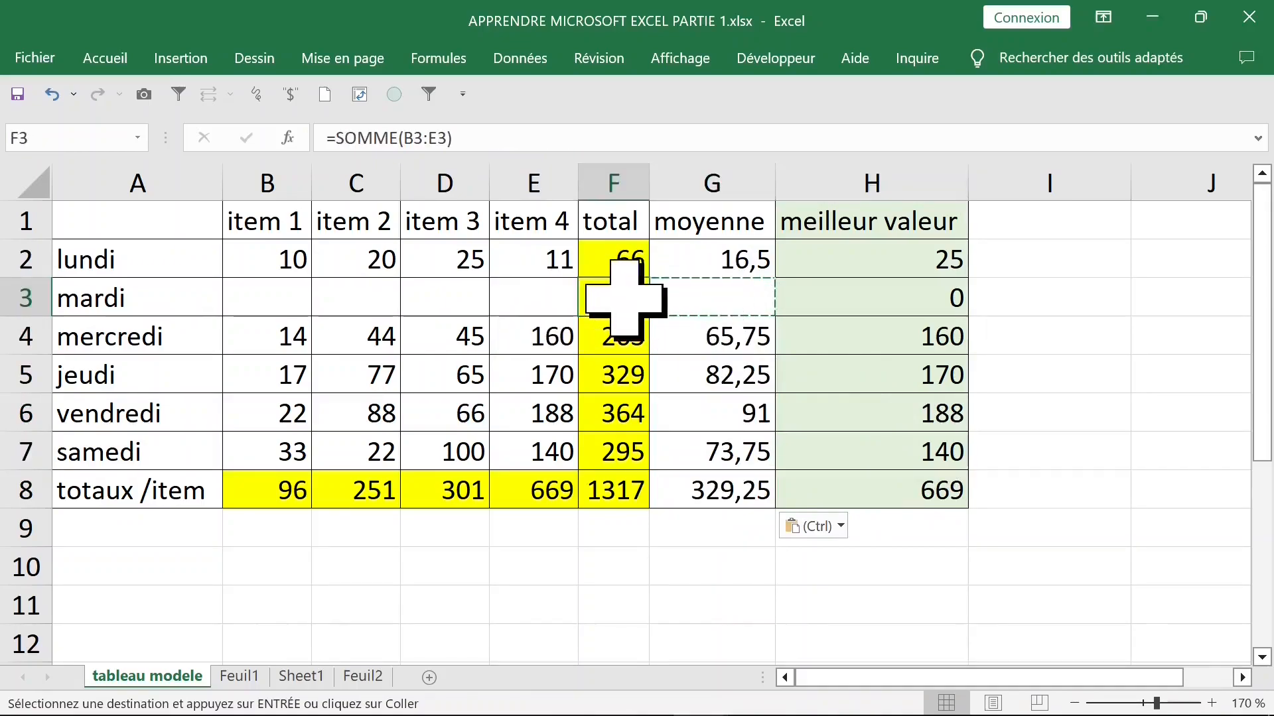
click(870, 298)
click(615, 300)
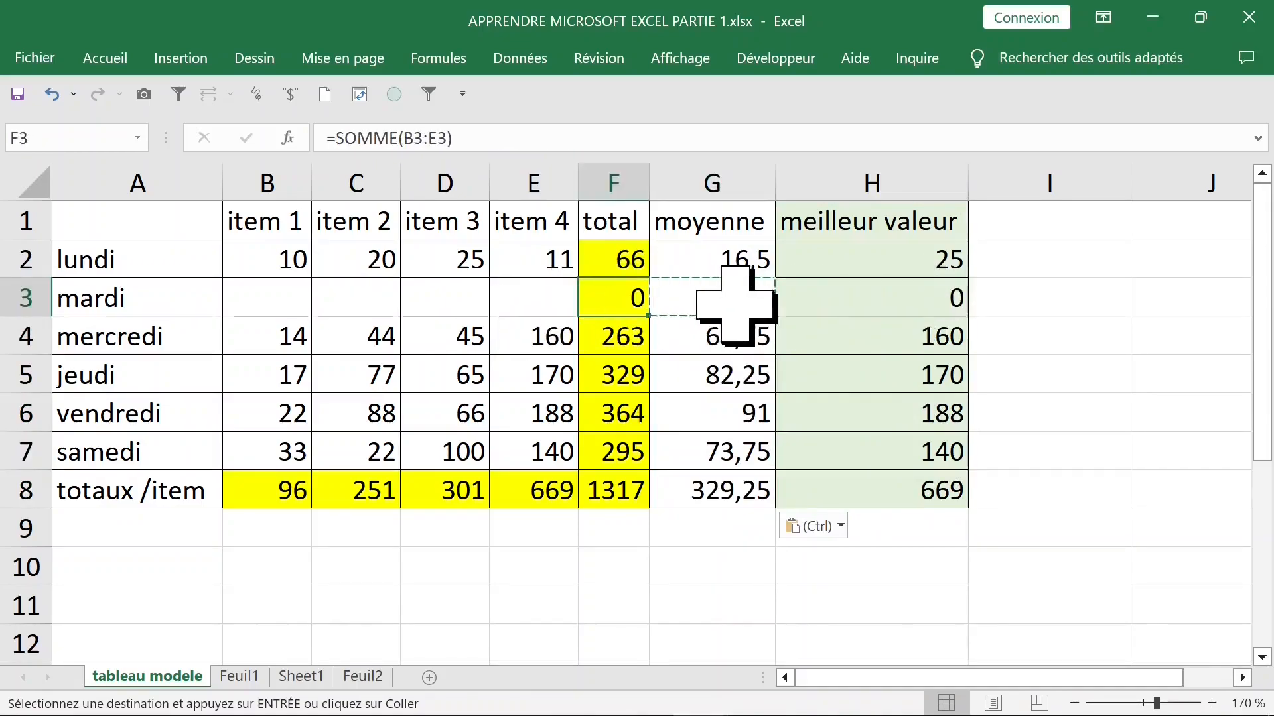
double_click(615, 297)
click(548, 133)
key(Home)
key(Right)
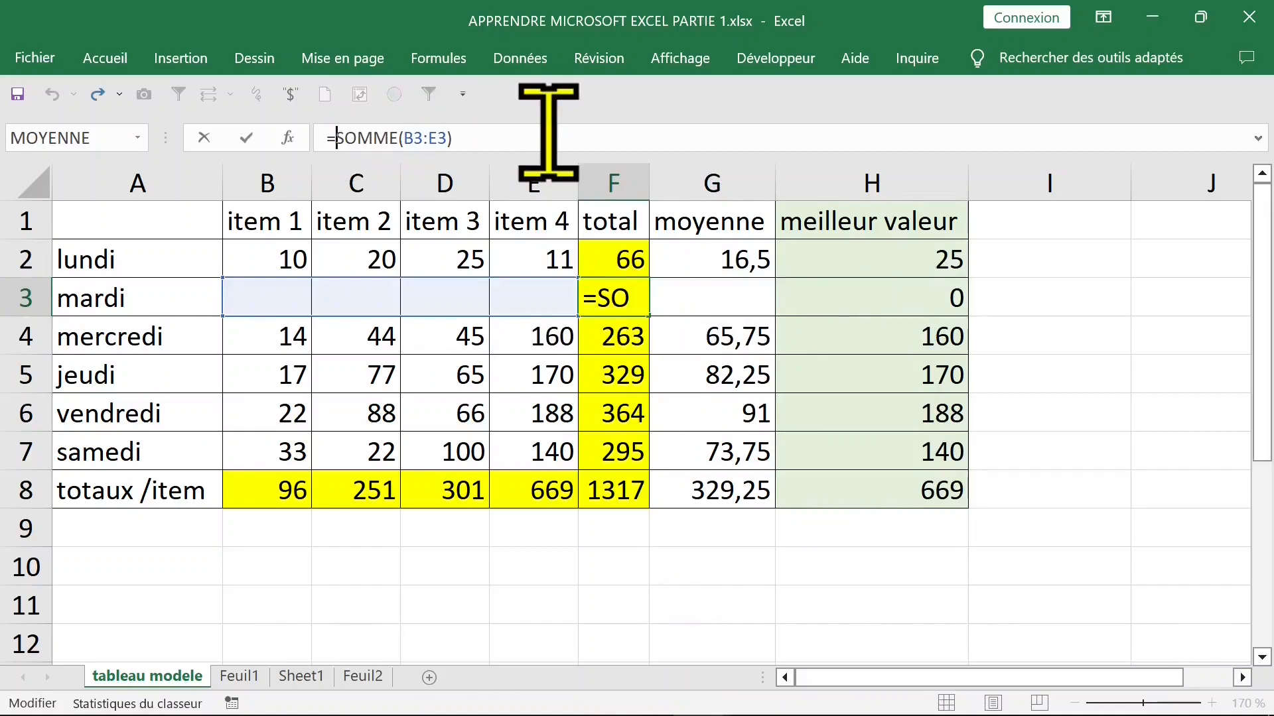
text(SI()
key(End)
text(=)
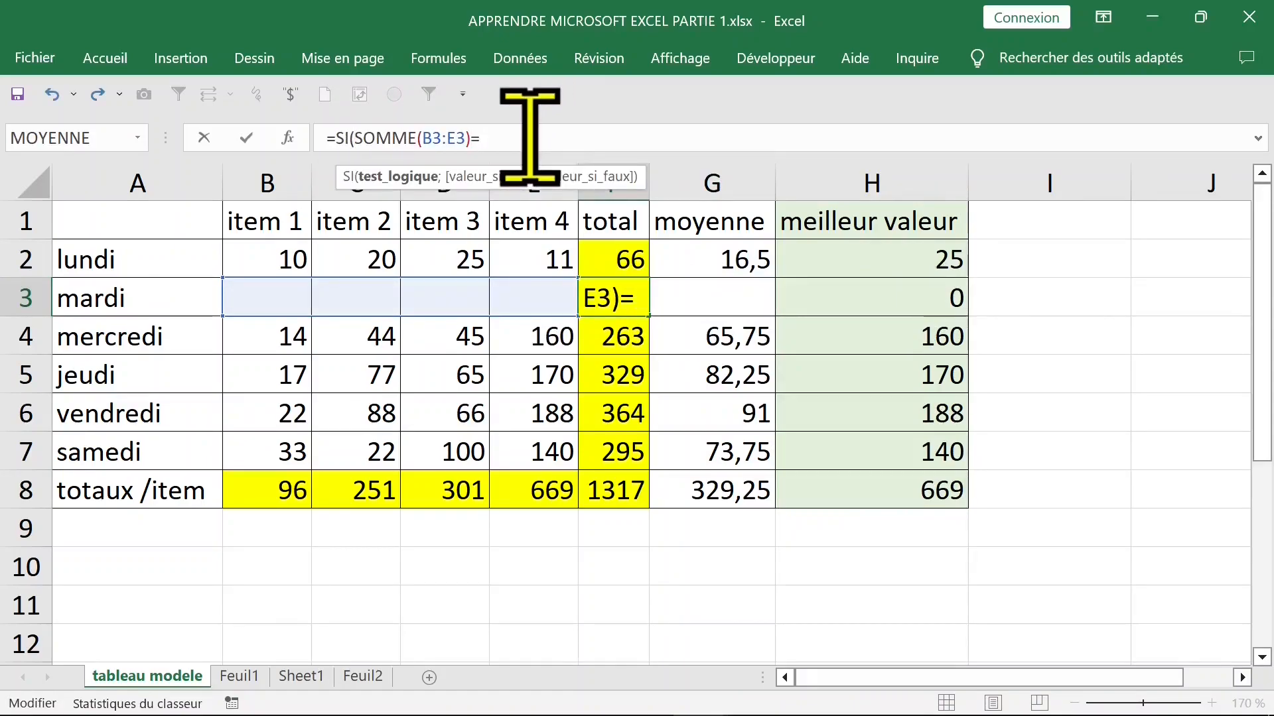
text(0;"";SOMME()
drag(265, 297, 529, 296)
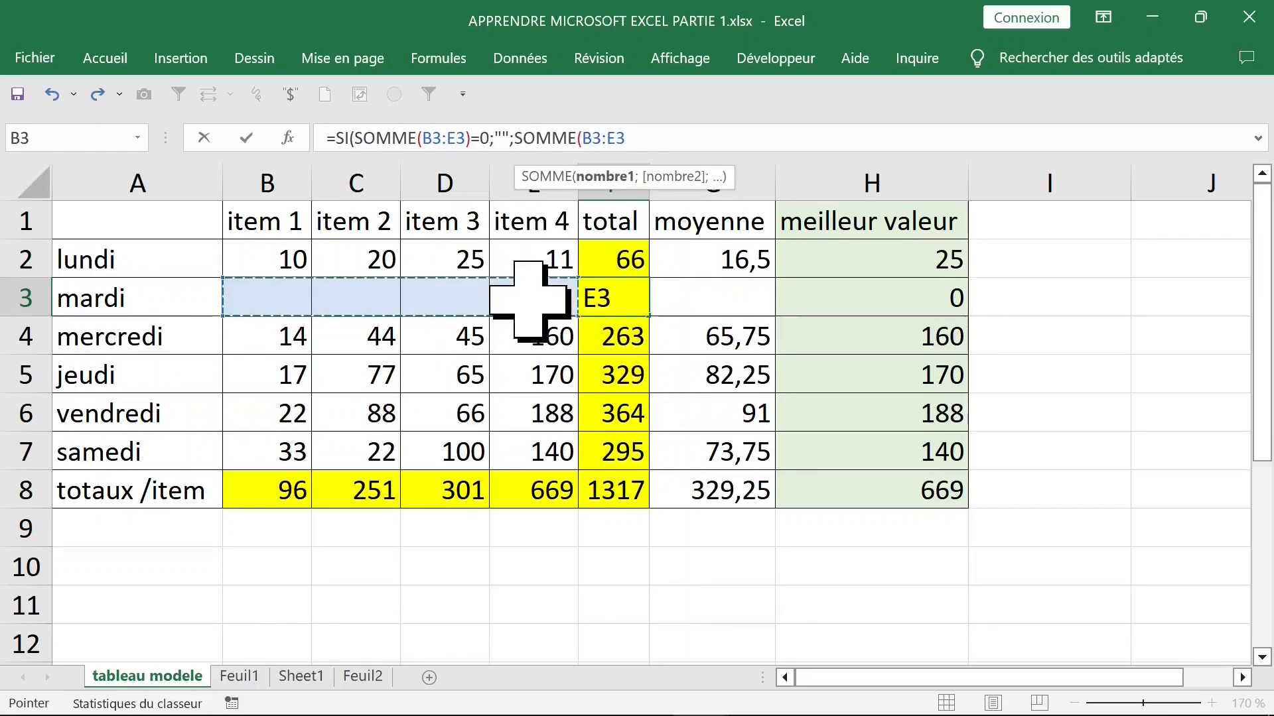
text()))
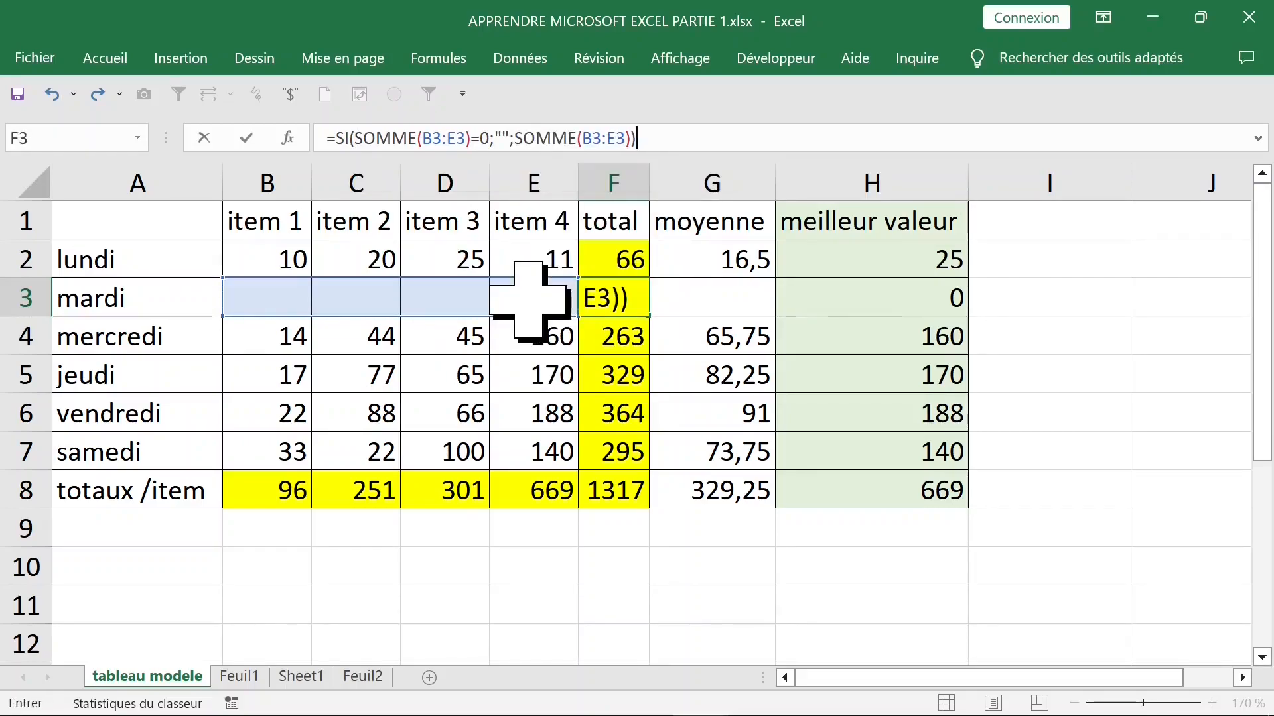
key(ctrl+Return)
Step: Copy the SI formula from F3 to the other total cells, F2 and F4:F8
key(ctrl+c)
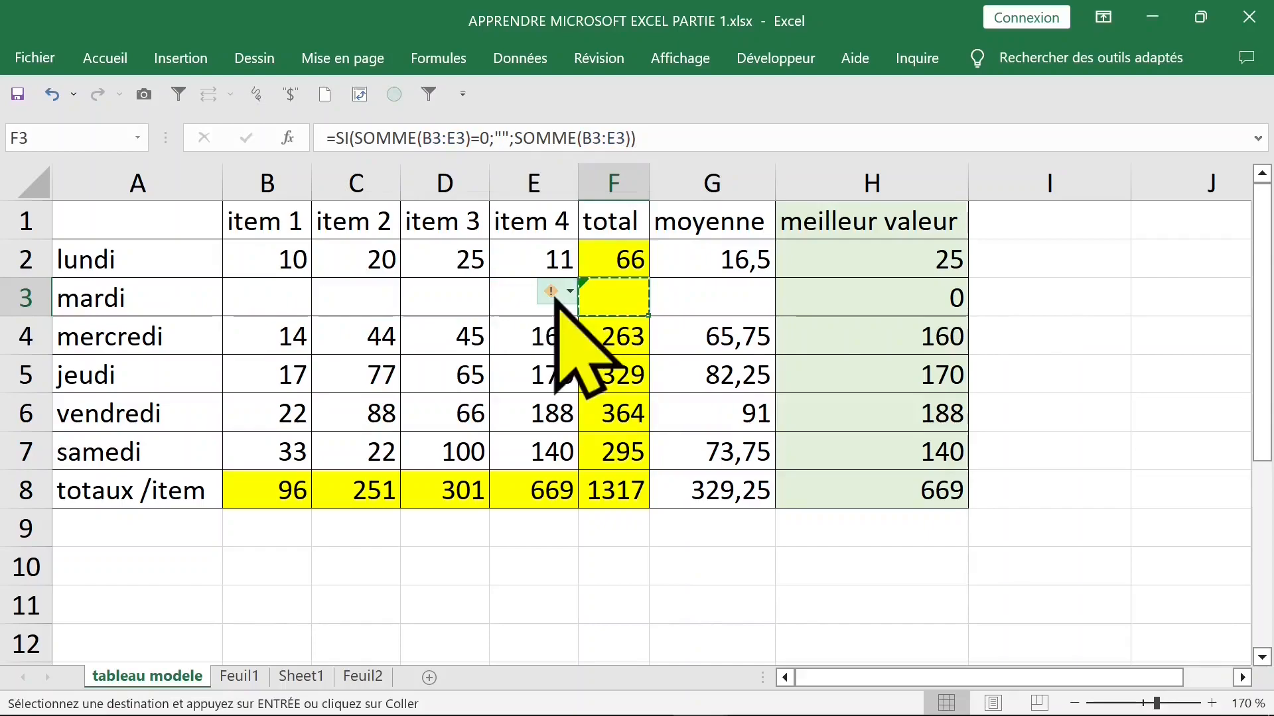
click(622, 260)
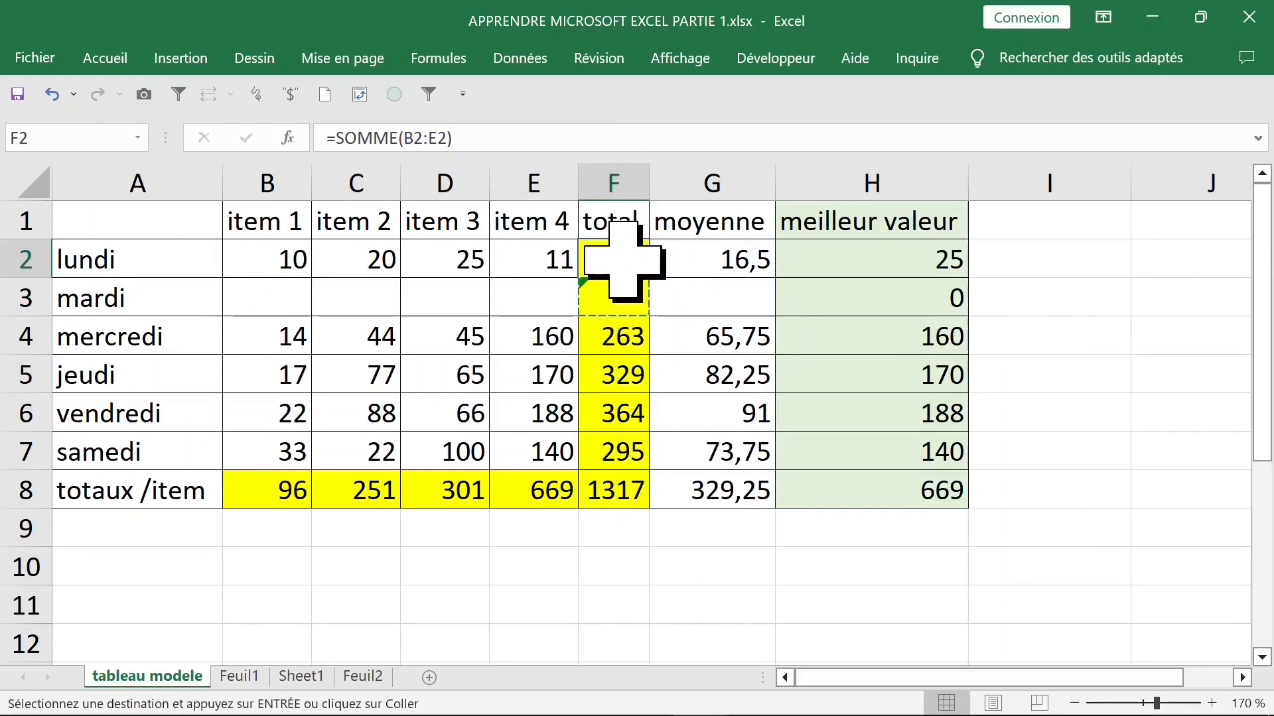
key(ctrl+v)
drag(614, 336, 622, 492)
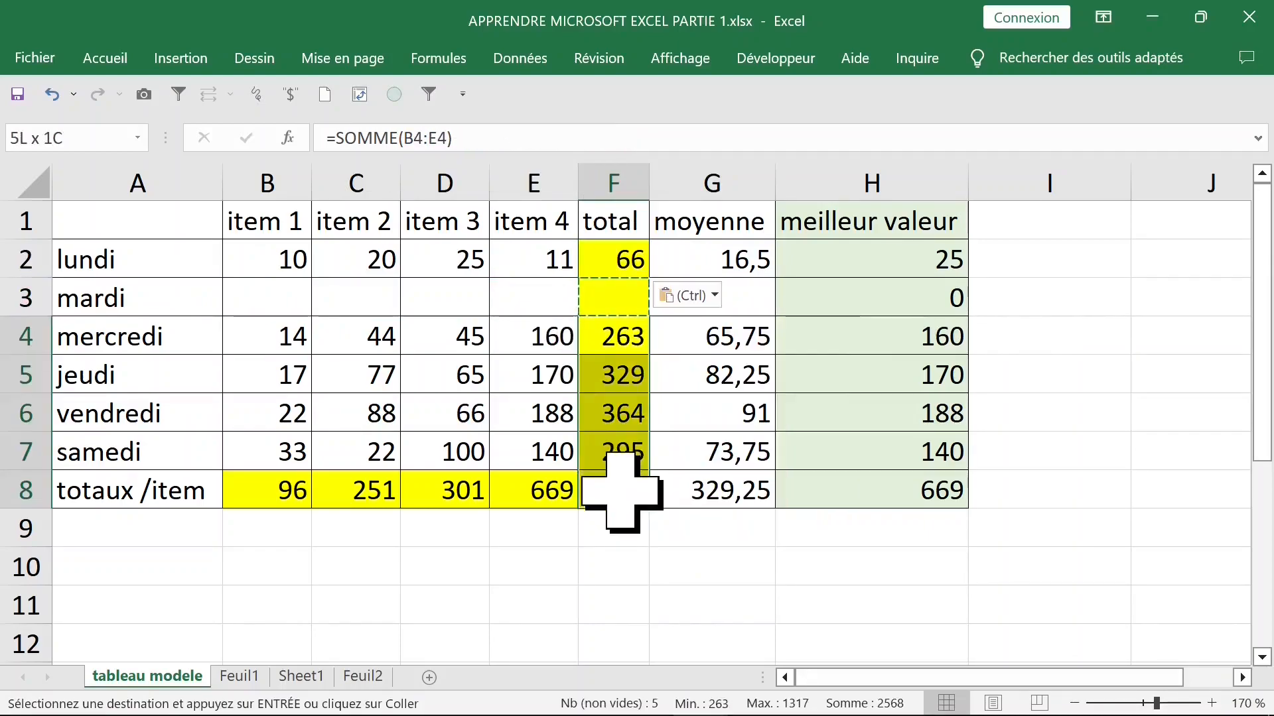
key(Return)
Step: Clear the lundi item values in B2:E2 and check the row's total and moyenne cells
drag(279, 260, 528, 259)
key(Delete)
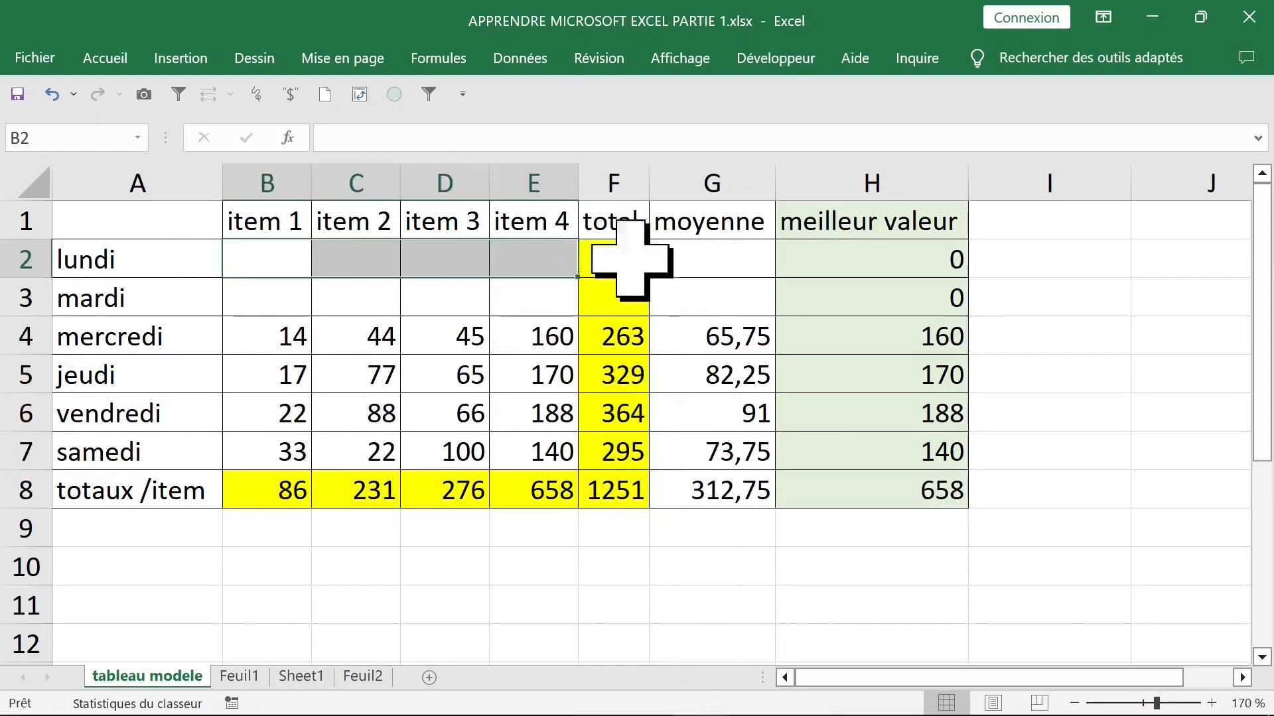
click(659, 261)
key(Left)
click(723, 268)
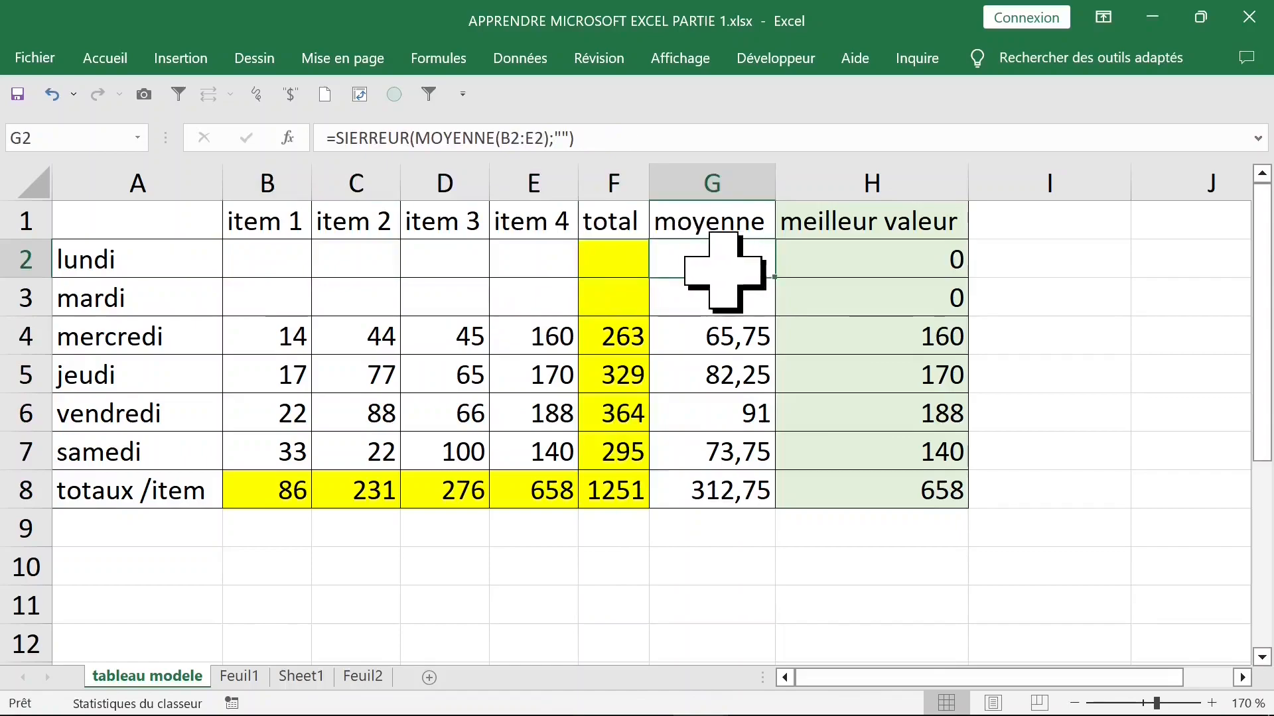
Step: Change the meilleur valeur formula in H2 to =SI(MAX(B2:E2)=0;"";MAX(B2:E2)) and fill it down to H8
click(853, 272)
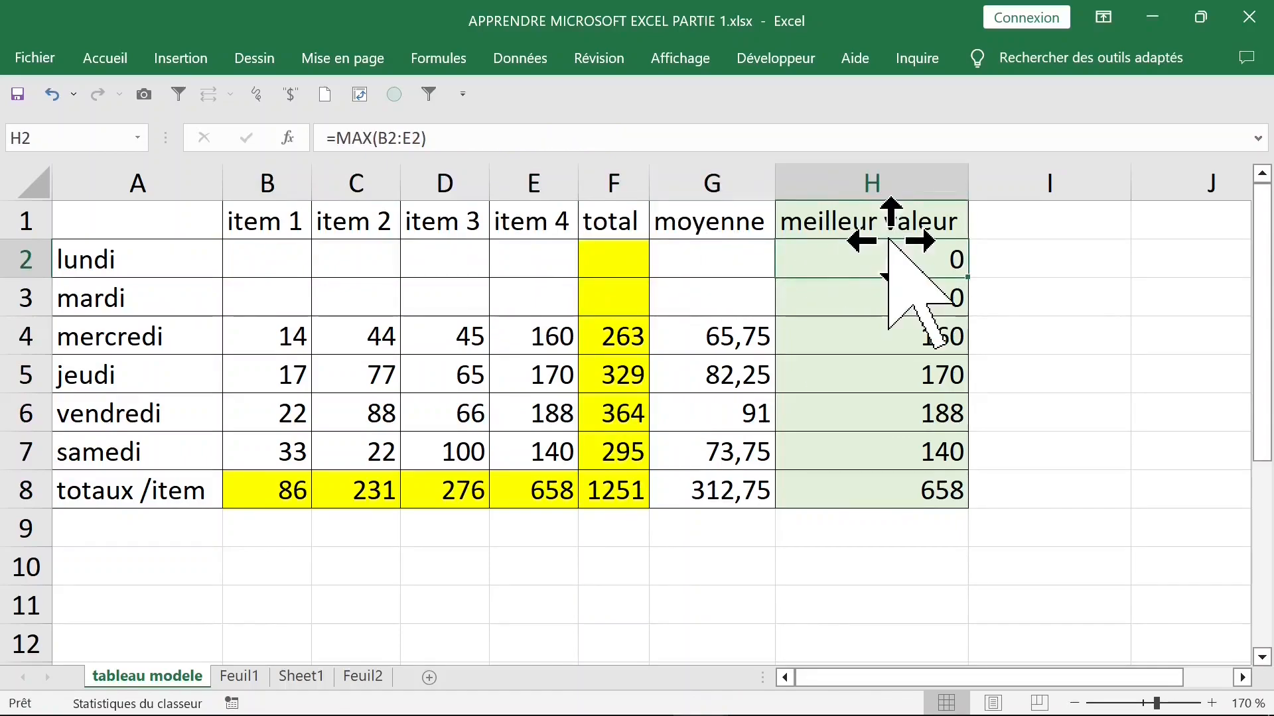
click(335, 138)
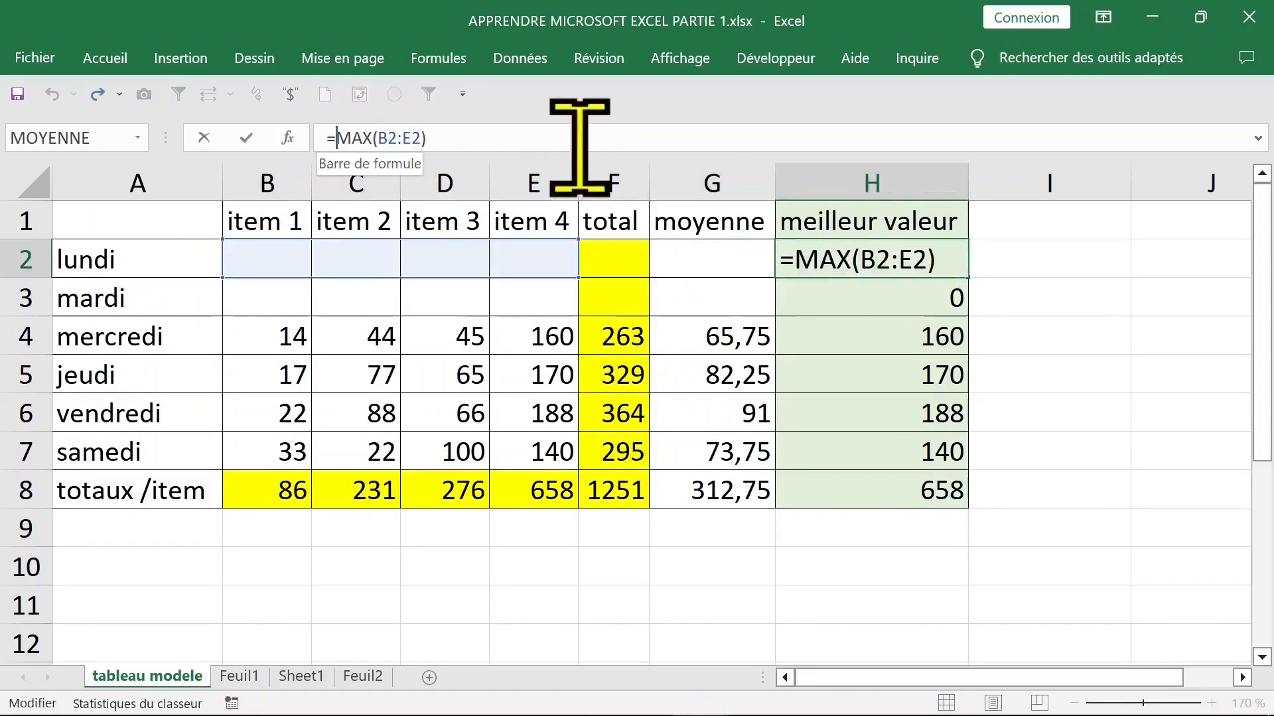
text(SI()
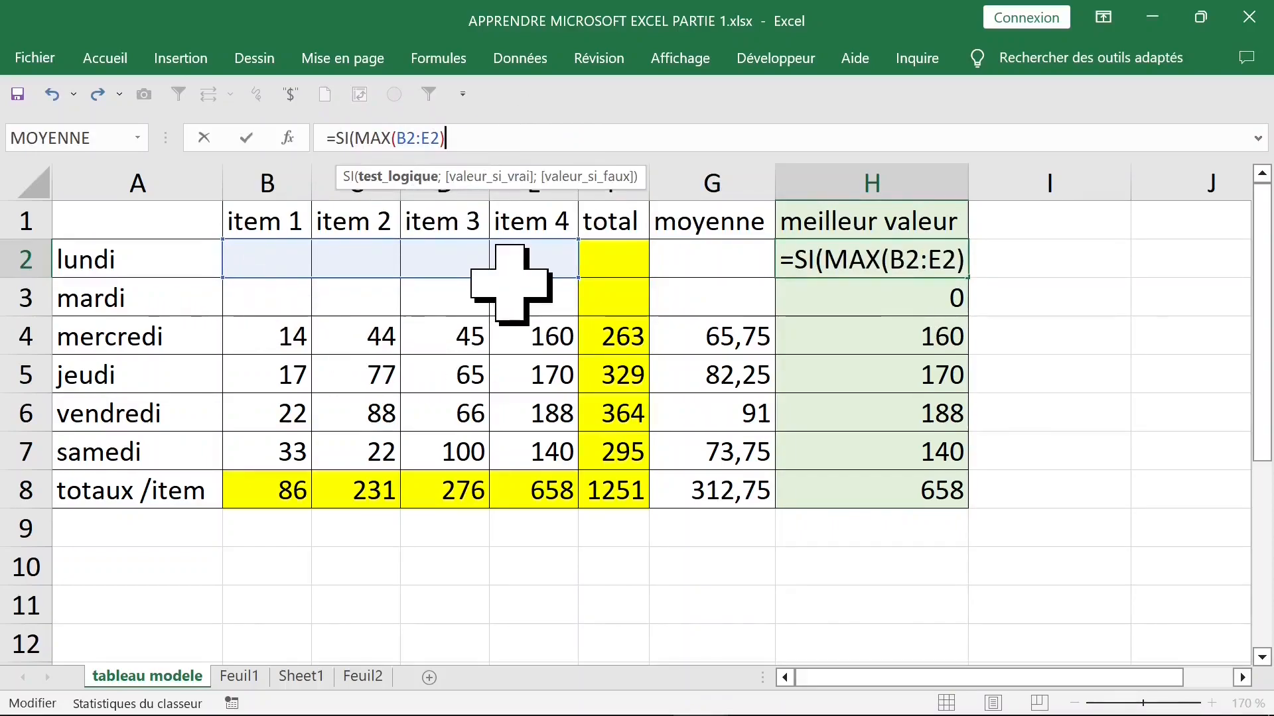
text(=)
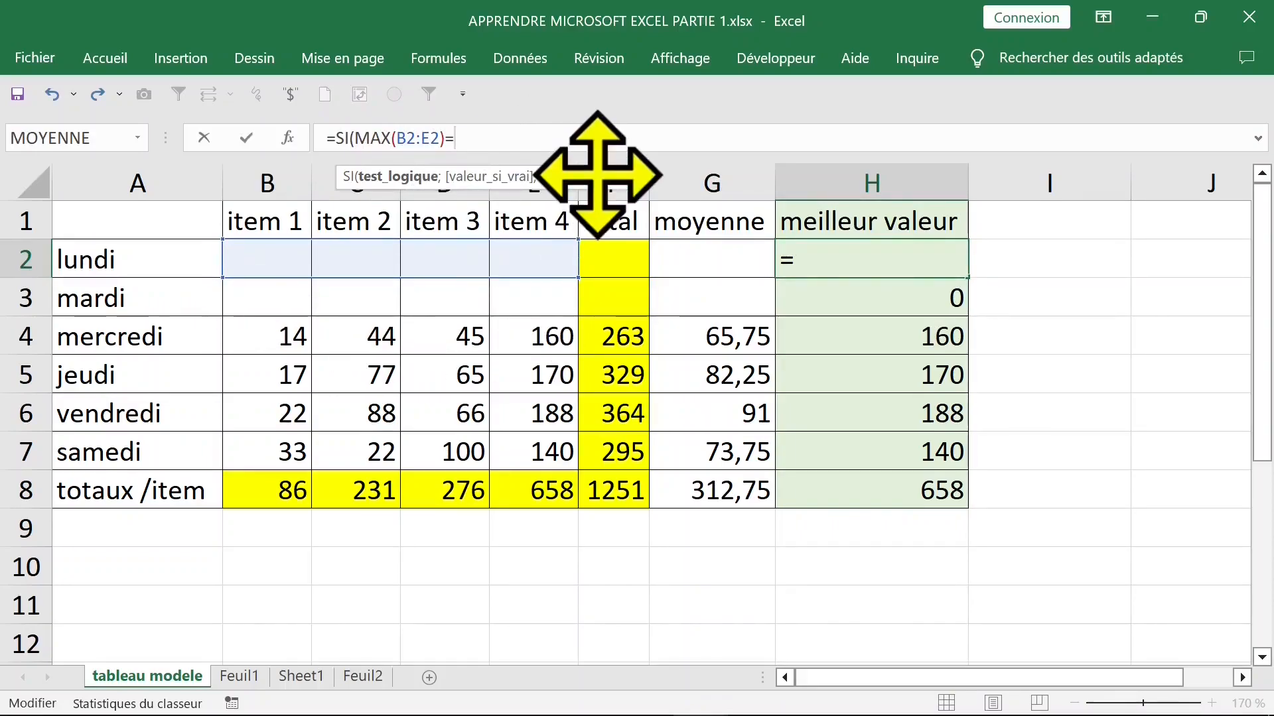
text(0;"";m)
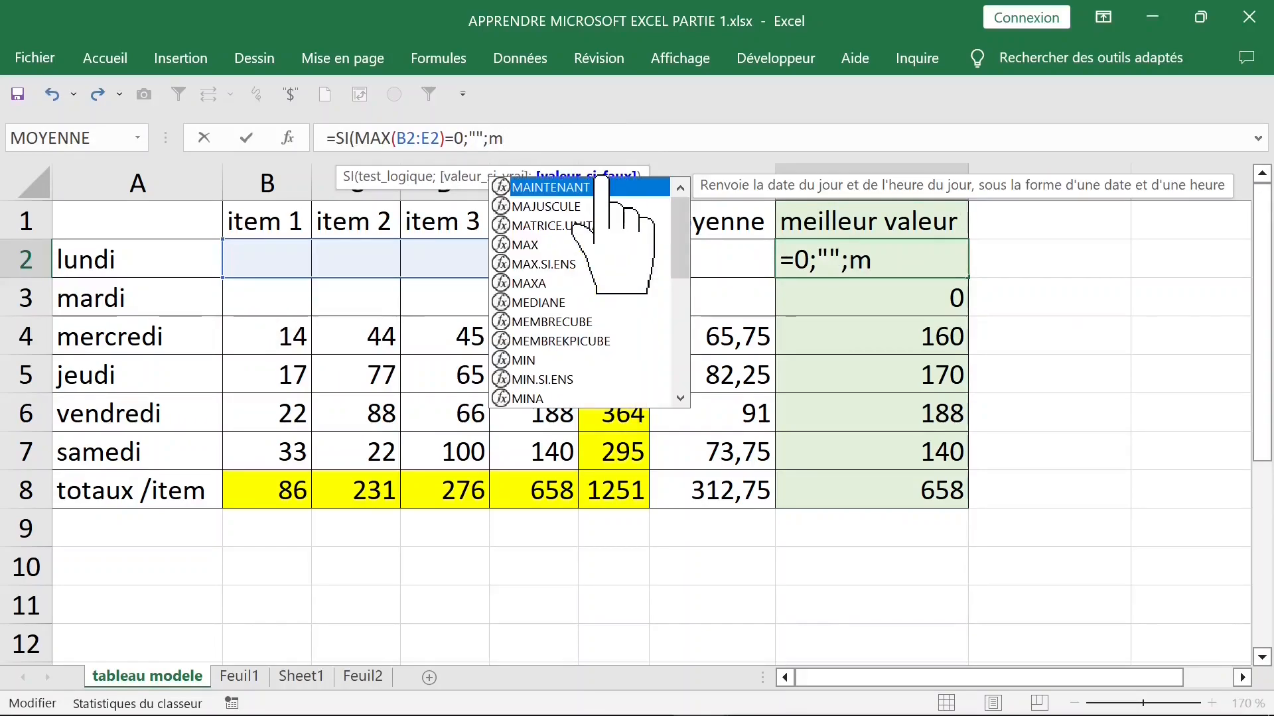
text(ax)
key(Tab)
click(266, 261)
drag(266, 260, 524, 260)
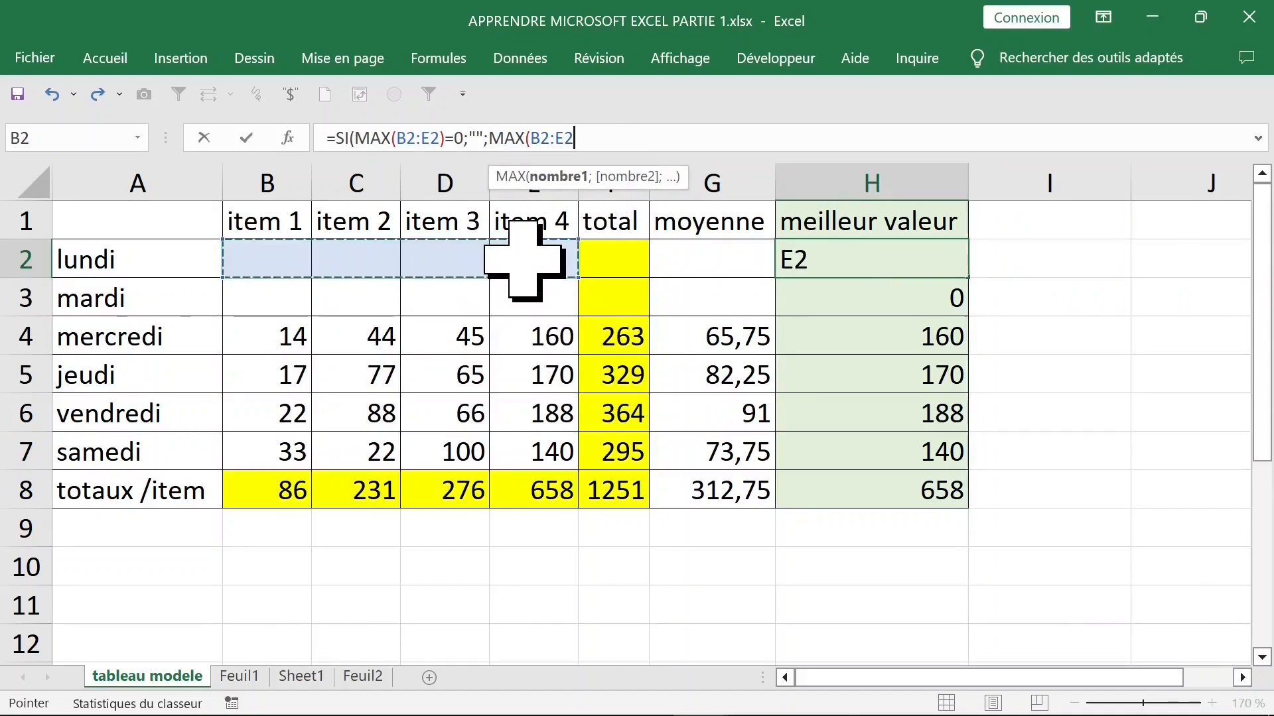
text()))
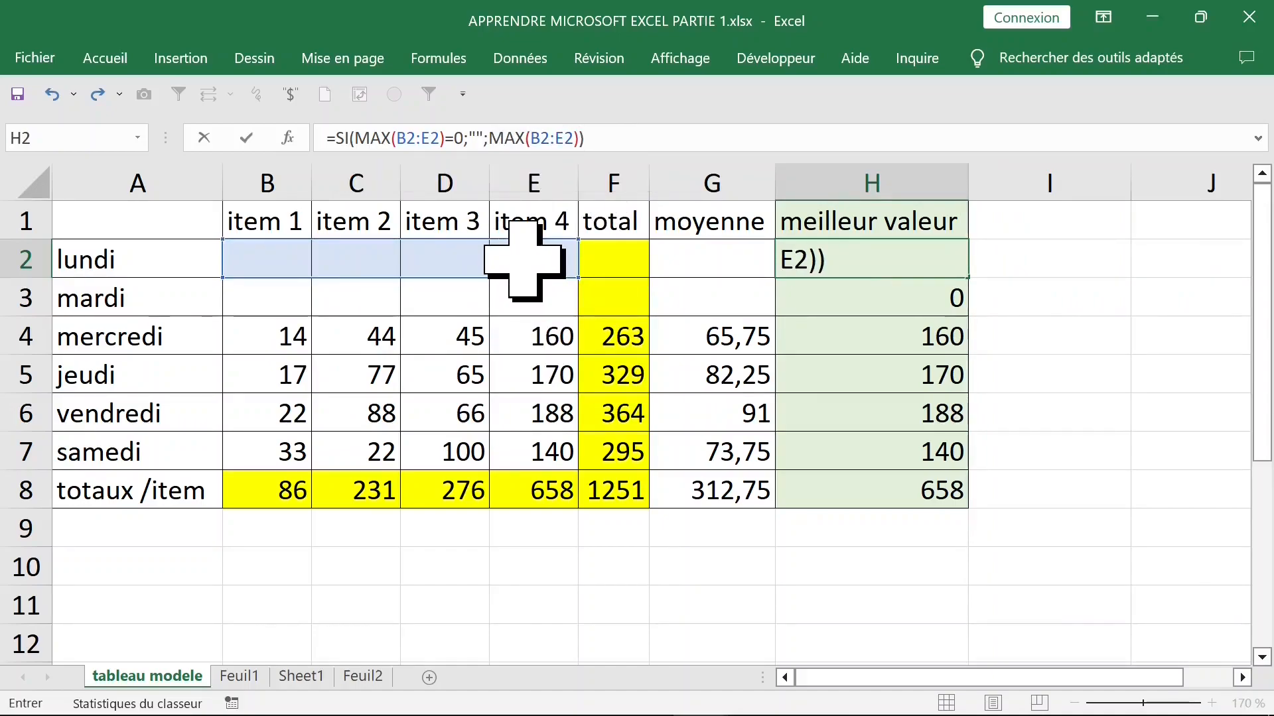
key(Return)
click(955, 266)
drag(968, 277, 974, 509)
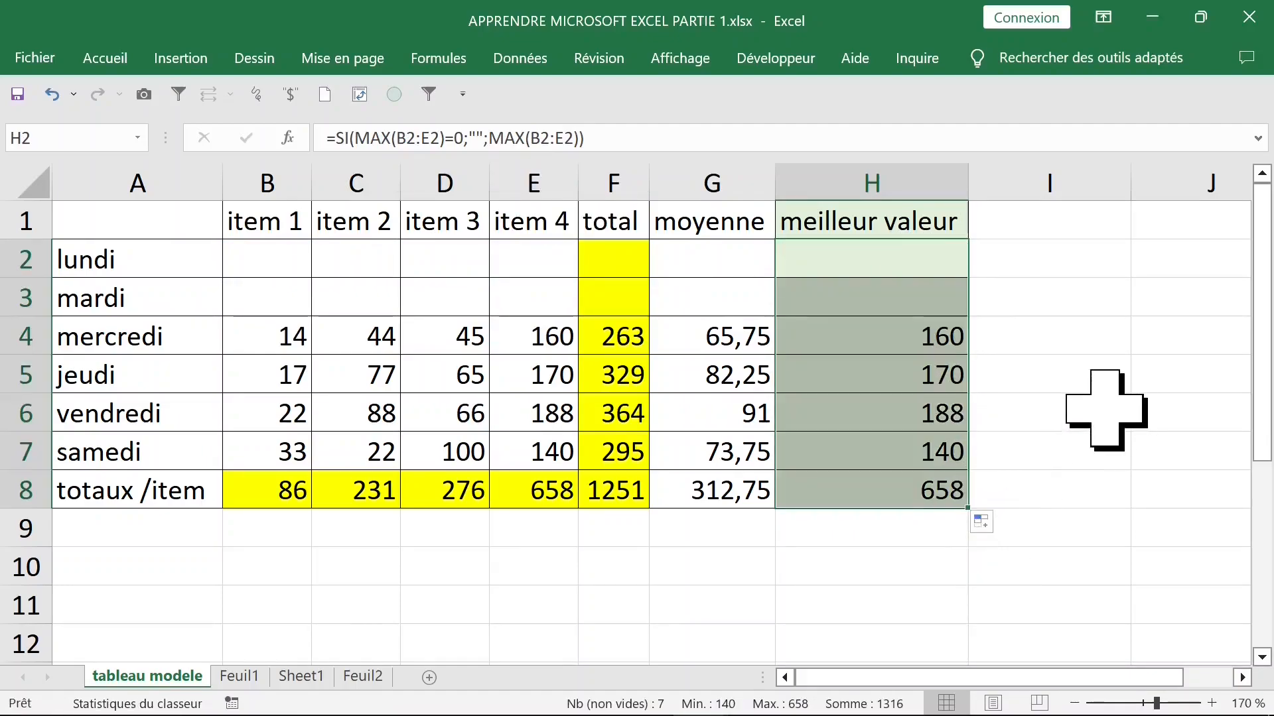
Step: Clear the jeudi item values in B5:E5 and check the row's moyenne and meilleur valeur cells
drag(265, 375, 514, 383)
key(Delete)
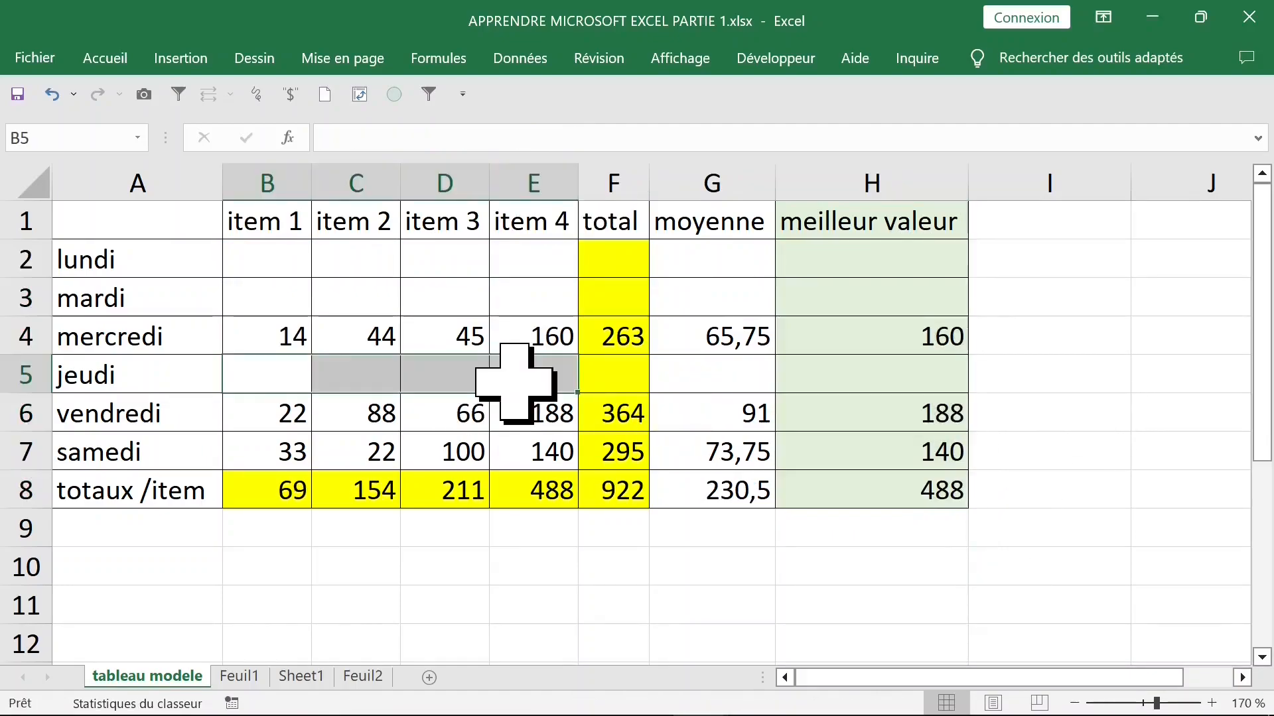
click(786, 372)
click(703, 371)
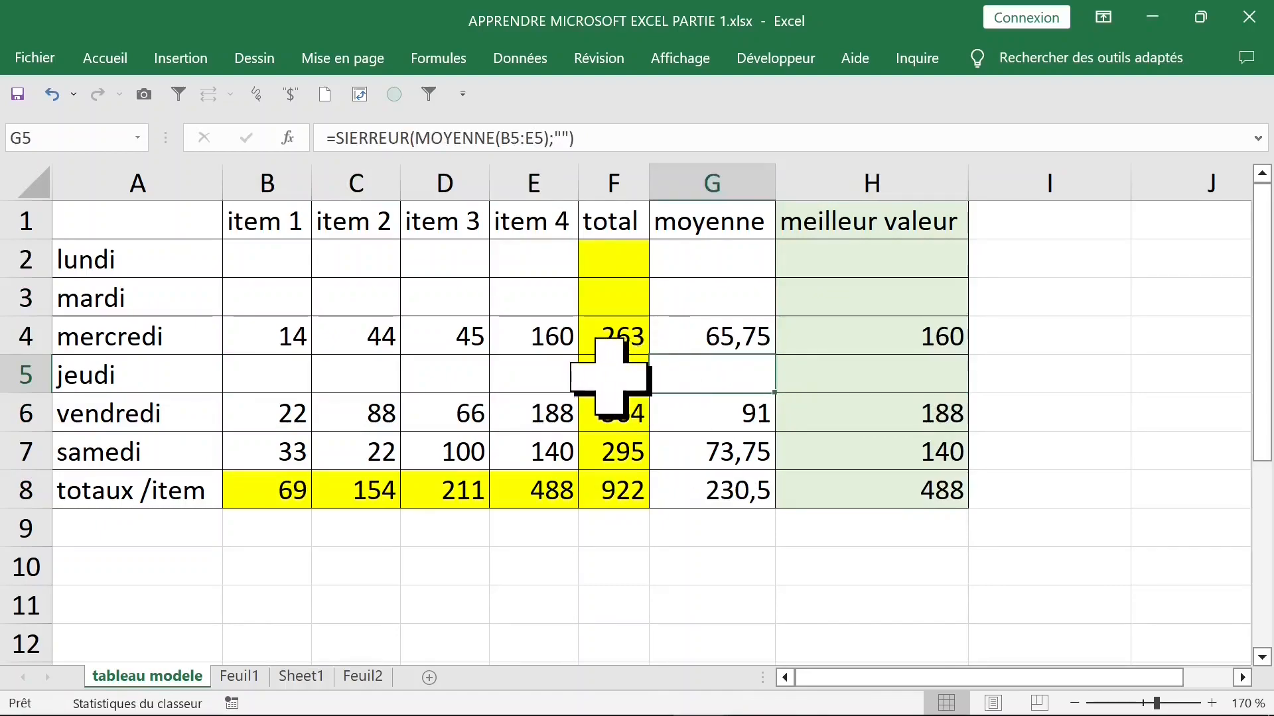
click(902, 375)
Step: Enter 140 in all lundi and mardi item cells, B2:E3, at once
drag(282, 256, 507, 292)
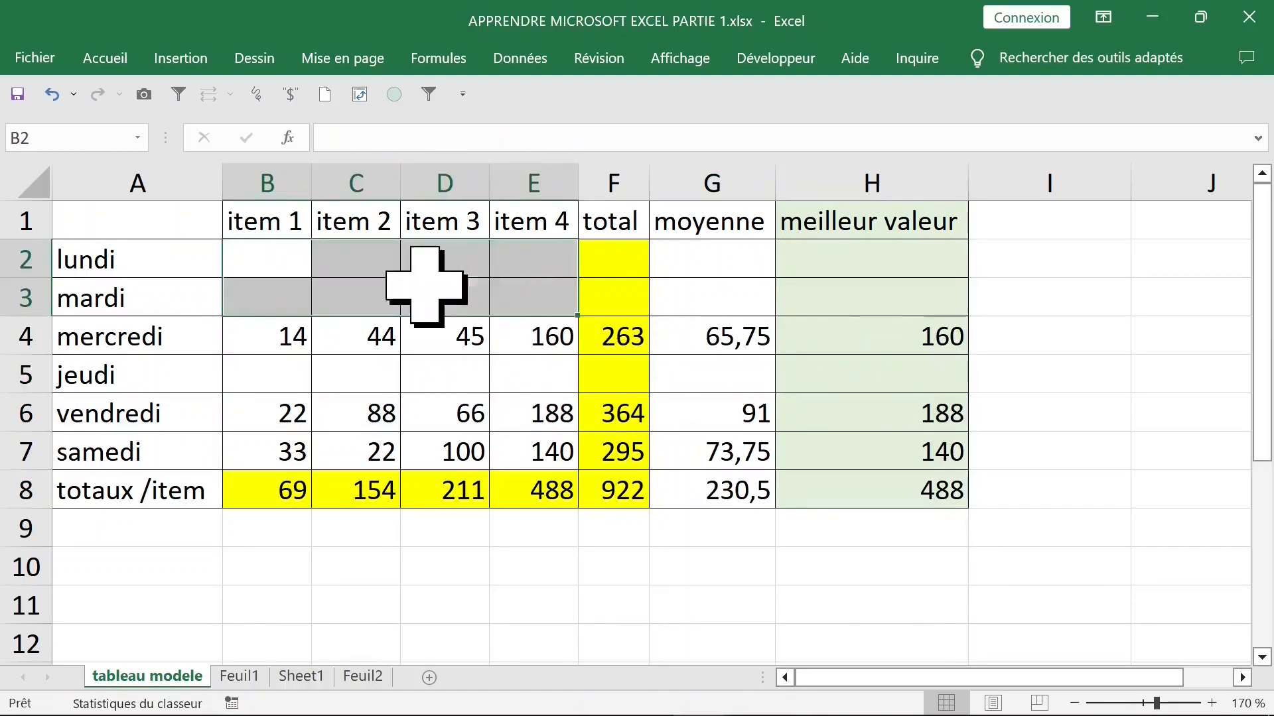
drag(282, 257, 530, 295)
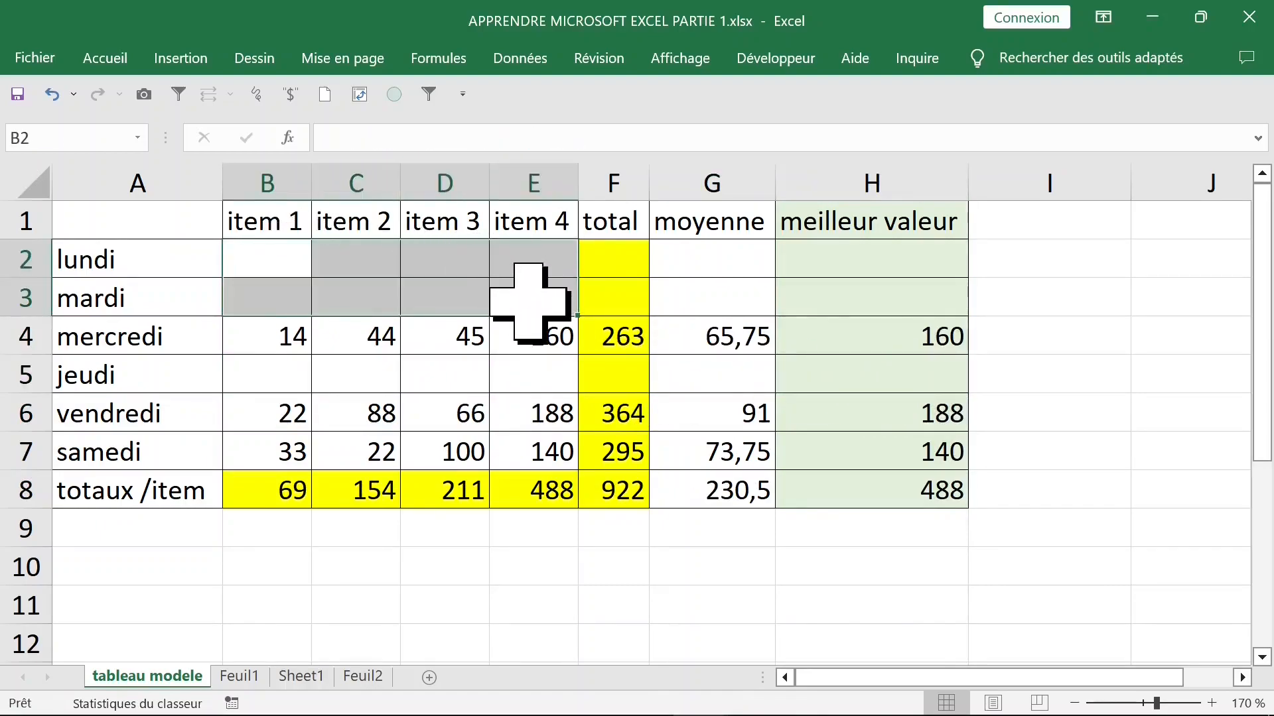
text(14)
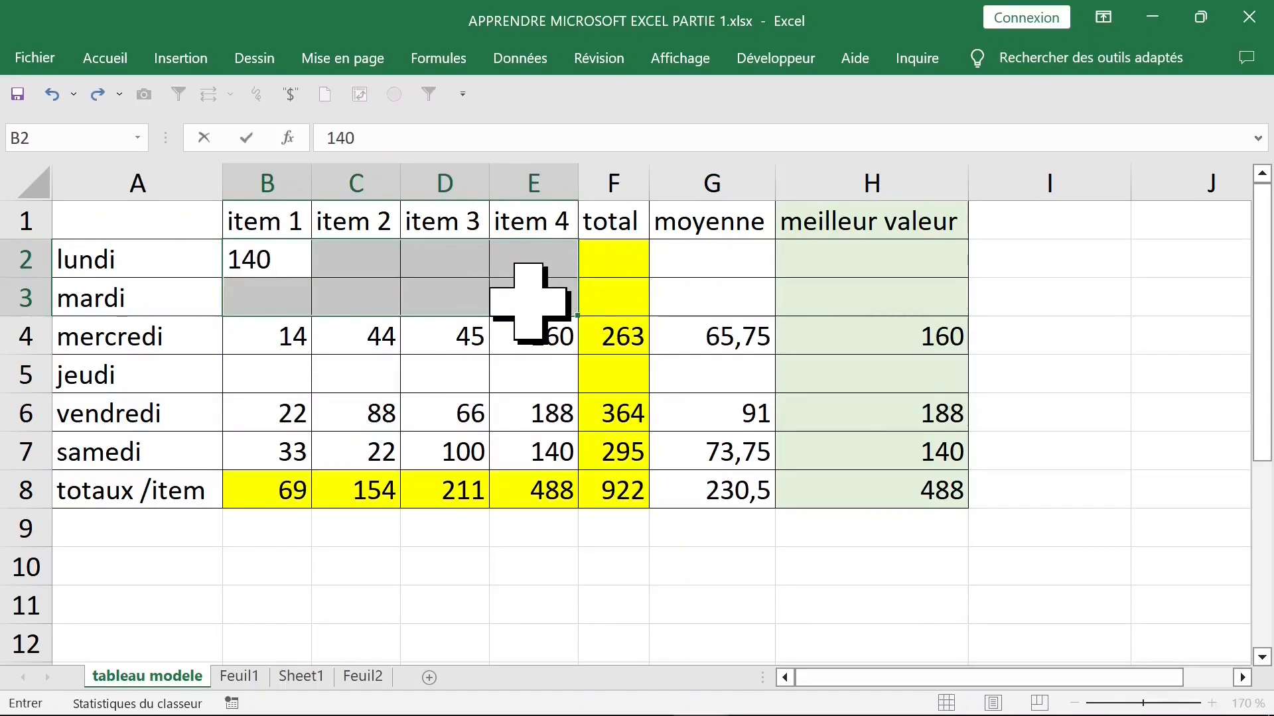
text(0)
key(ctrl+Return)
Step: Enter 200 in all the jeudi item cells, B5:E5, at once
drag(284, 369, 513, 375)
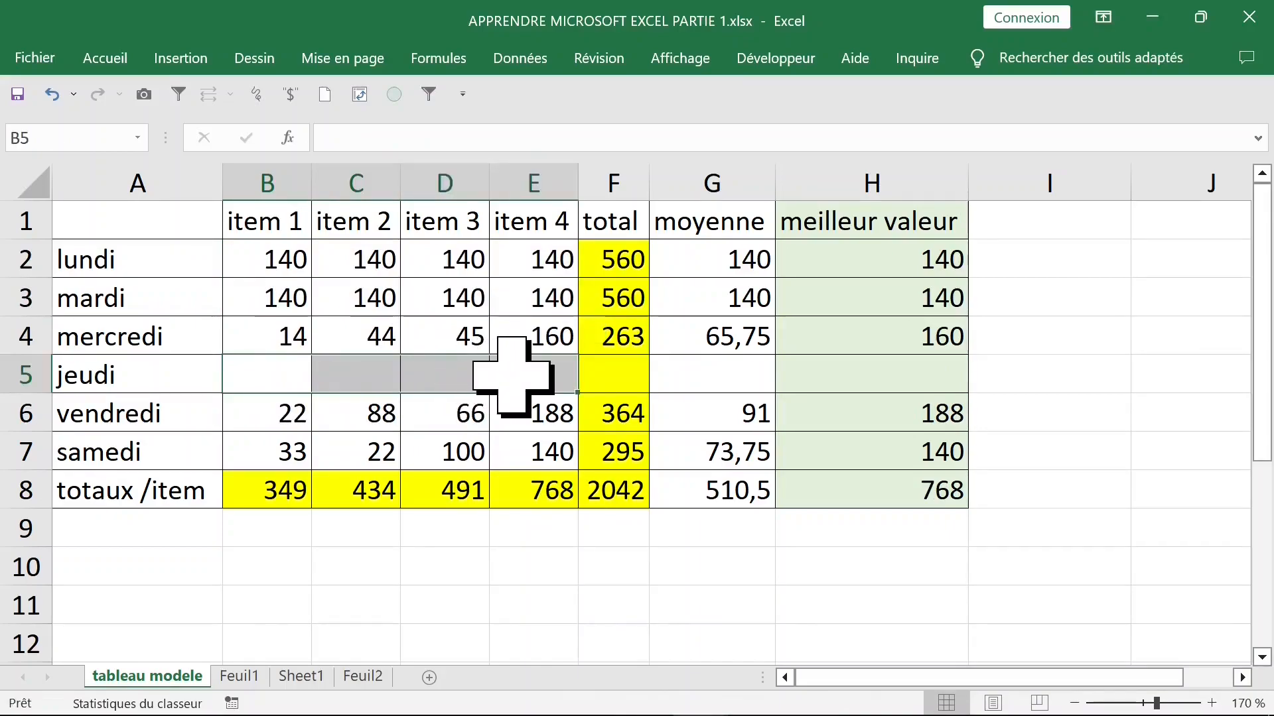
text(2)
key(ctrl+Return)
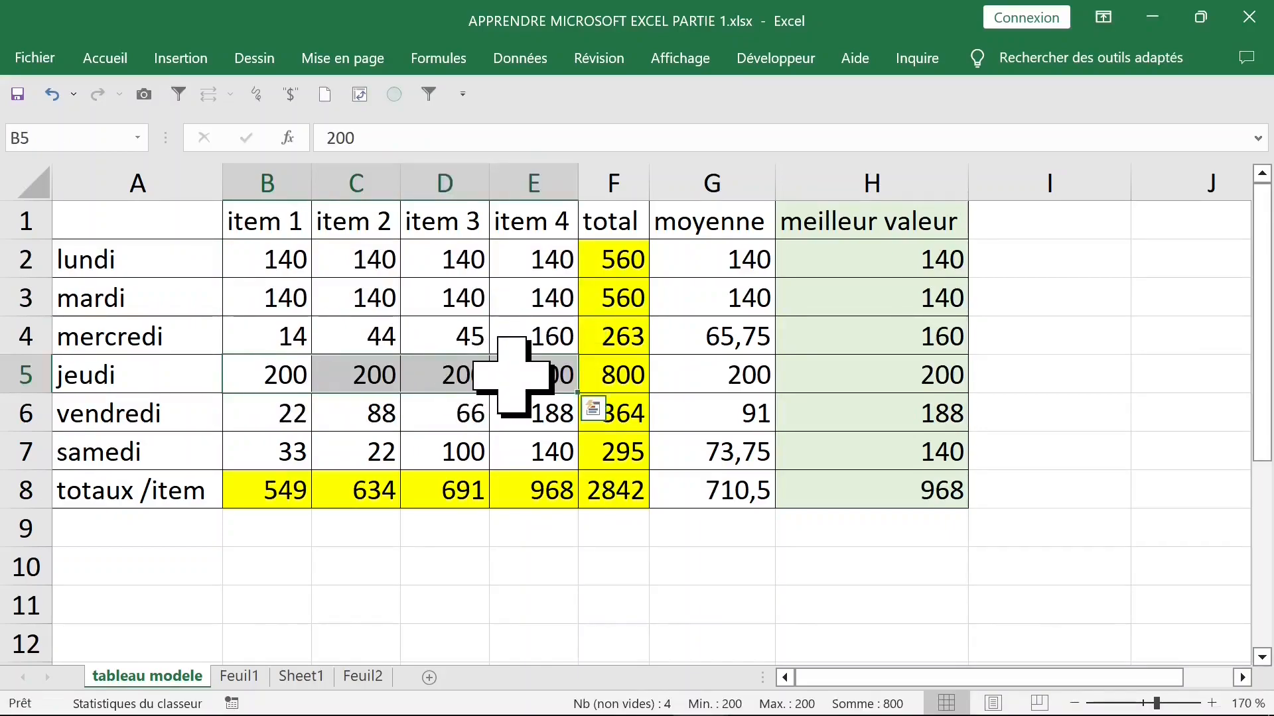
Step: Set lundi's item 3 value in D2 to 200 and check the row's moyenne and meilleur valeur cells
click(455, 262)
text(200)
key(Return)
click(713, 269)
click(832, 259)
Step: Set mardi's item 3 value in D3 to 300
click(474, 303)
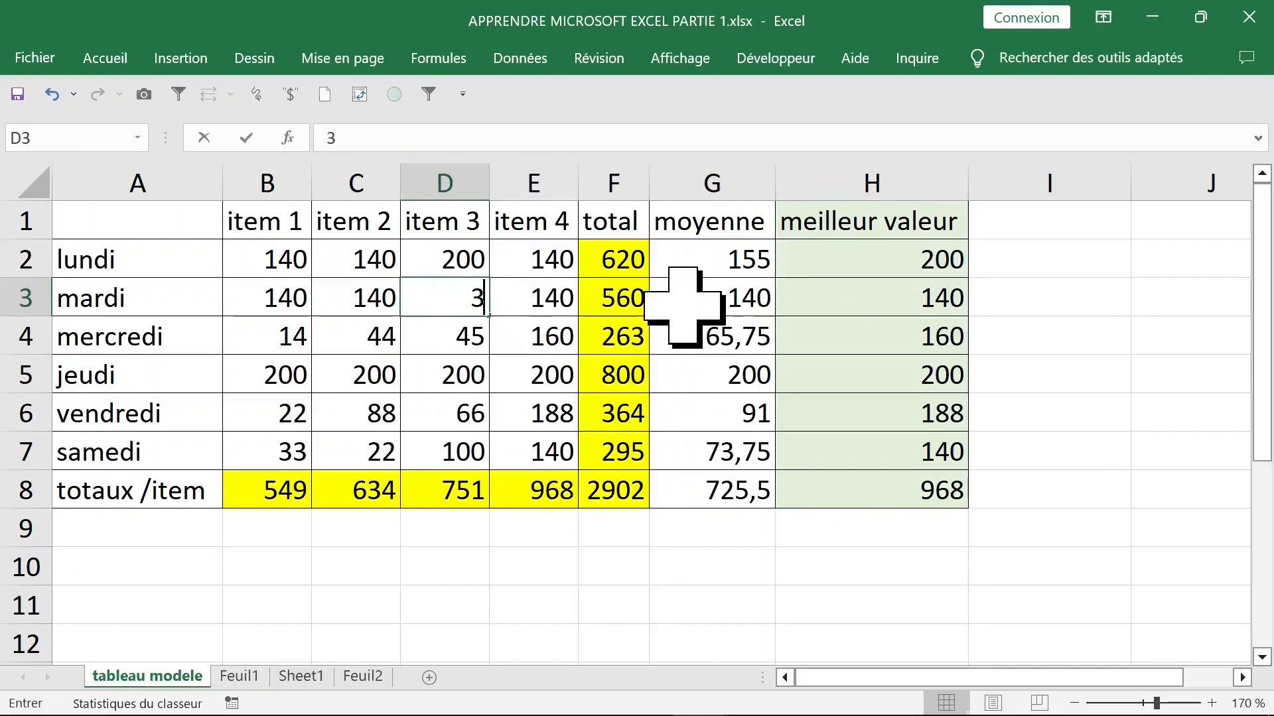
key(BackSpace)
key(BackSpace)
key(BackSpace)
text(300)
key(Return)
Step: Try replacing the day names in A2:A7 with a month series starting at janvier, and undo the fill
click(273, 257)
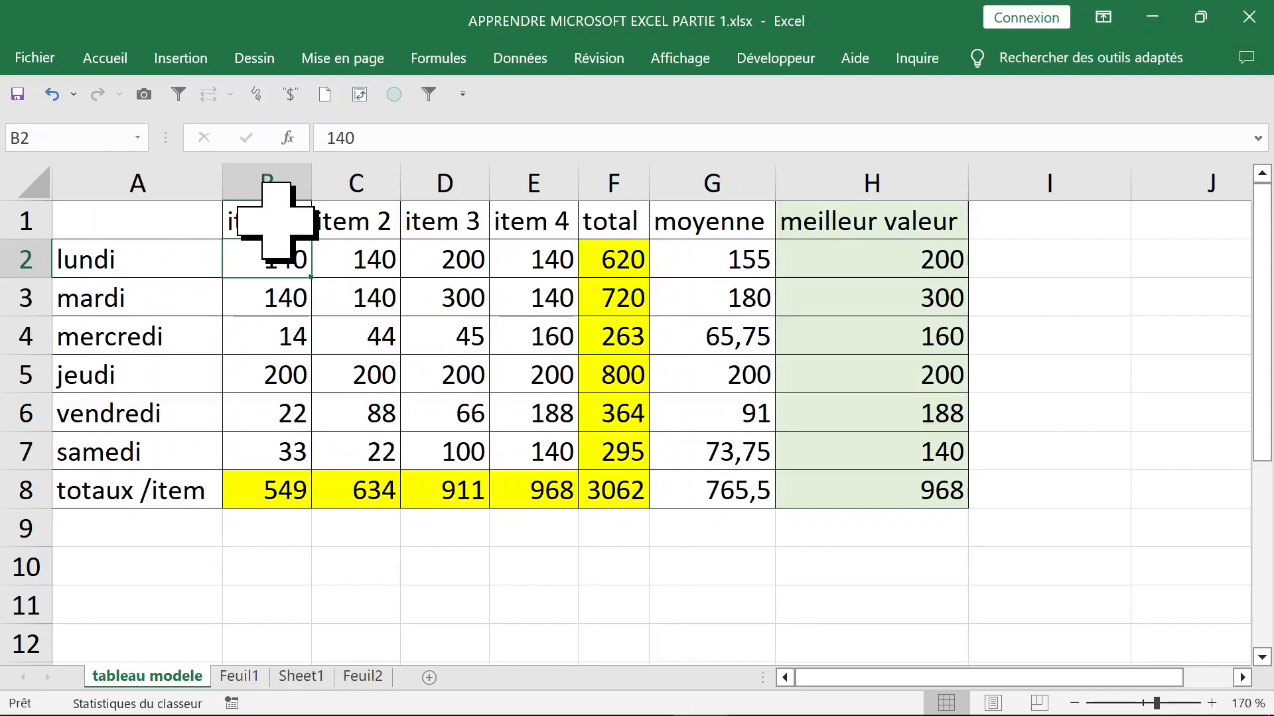
click(151, 269)
drag(150, 272, 146, 443)
click(164, 262)
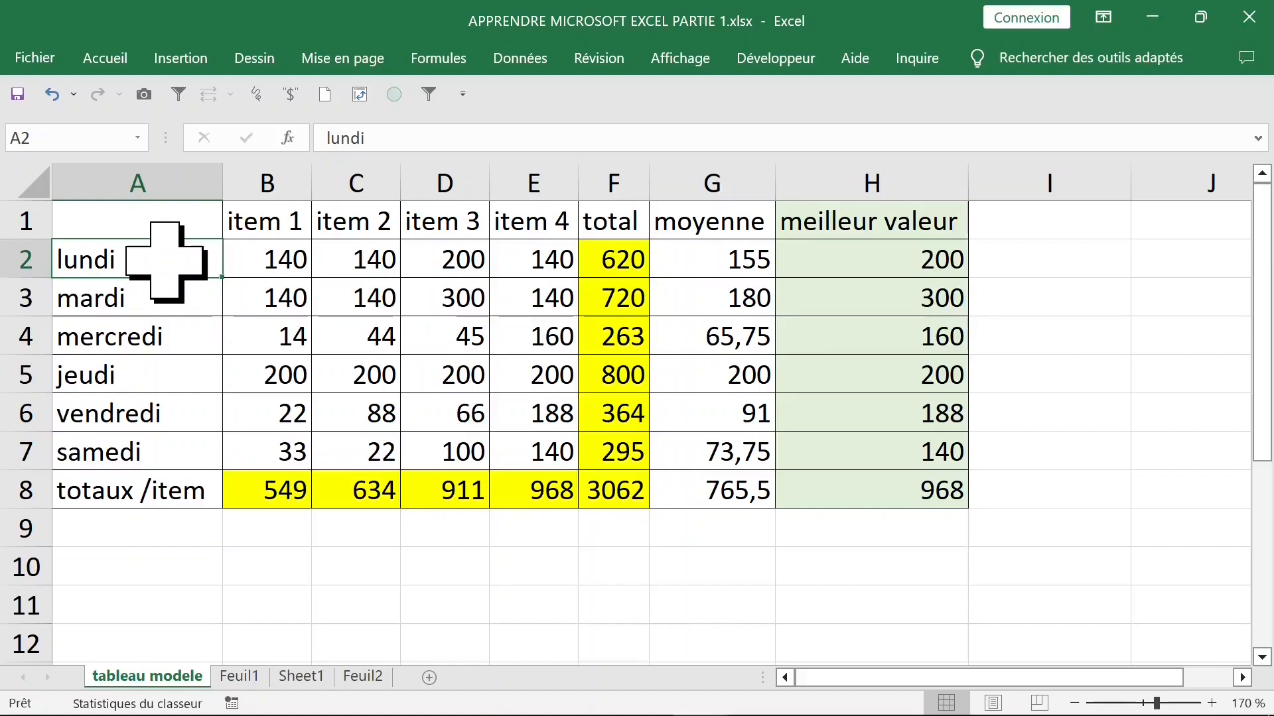
text(janvier)
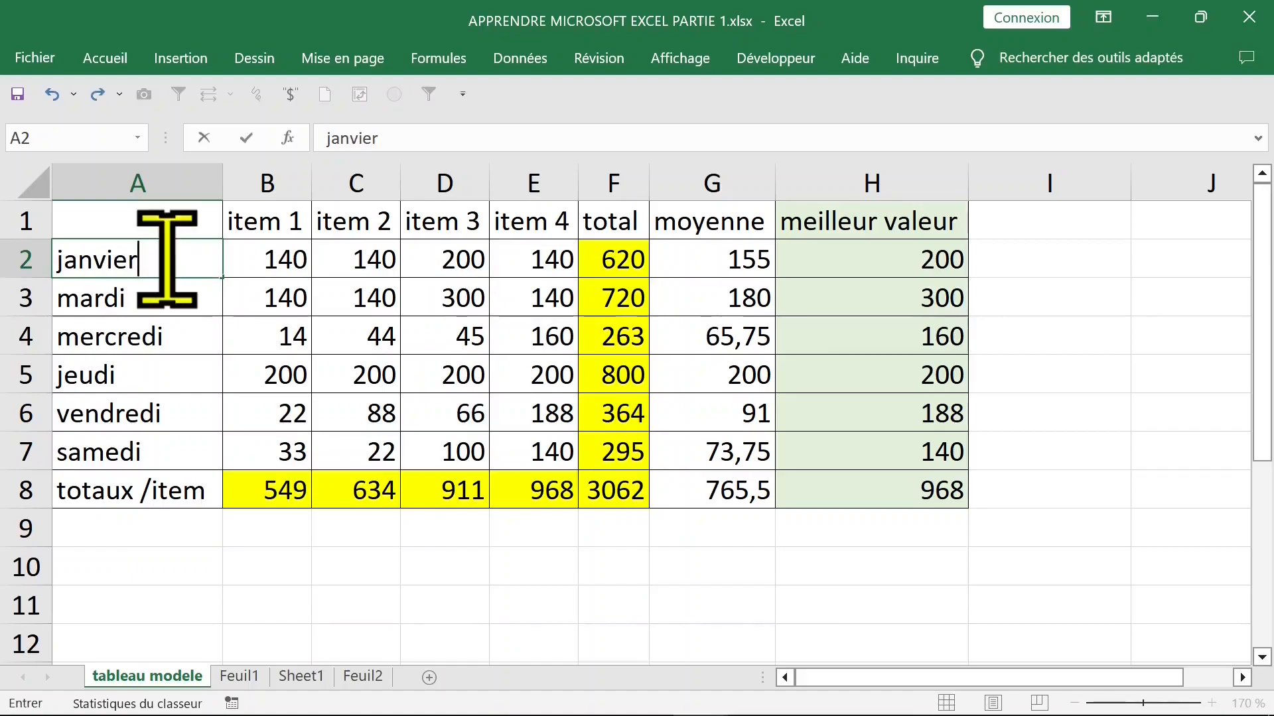
key(Return)
click(171, 252)
drag(221, 277, 223, 464)
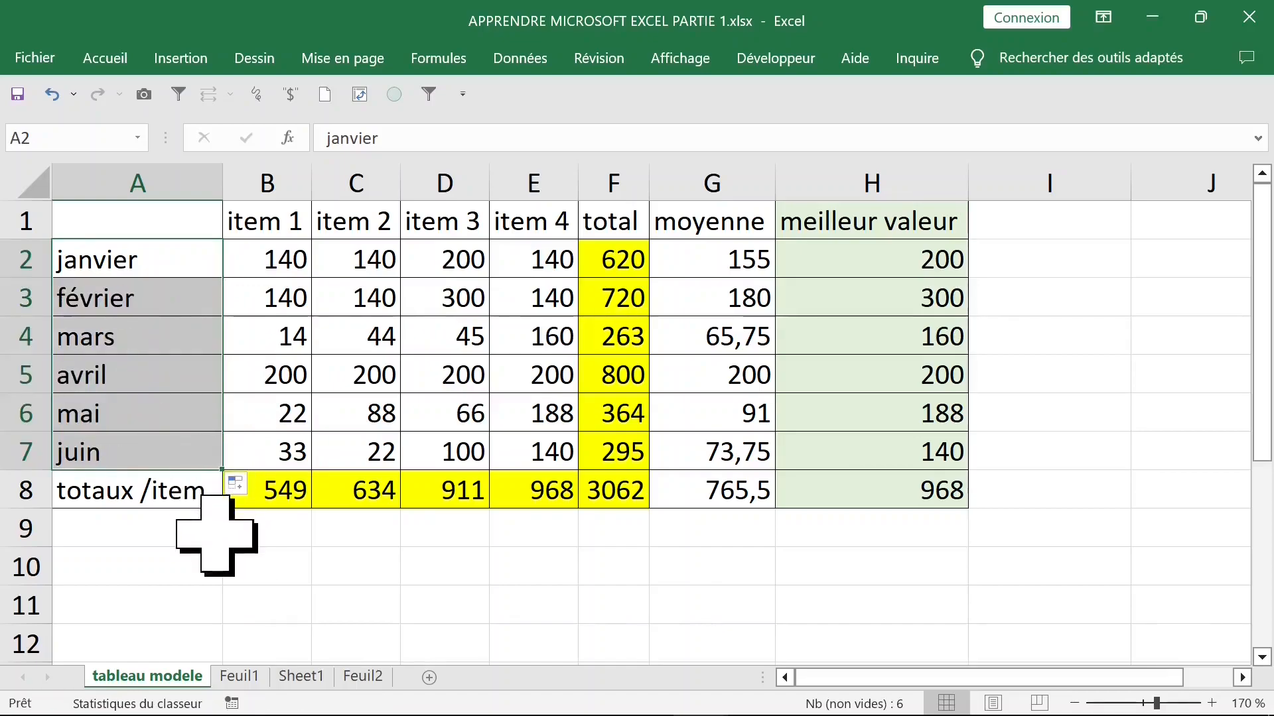
key(ctrl+z)
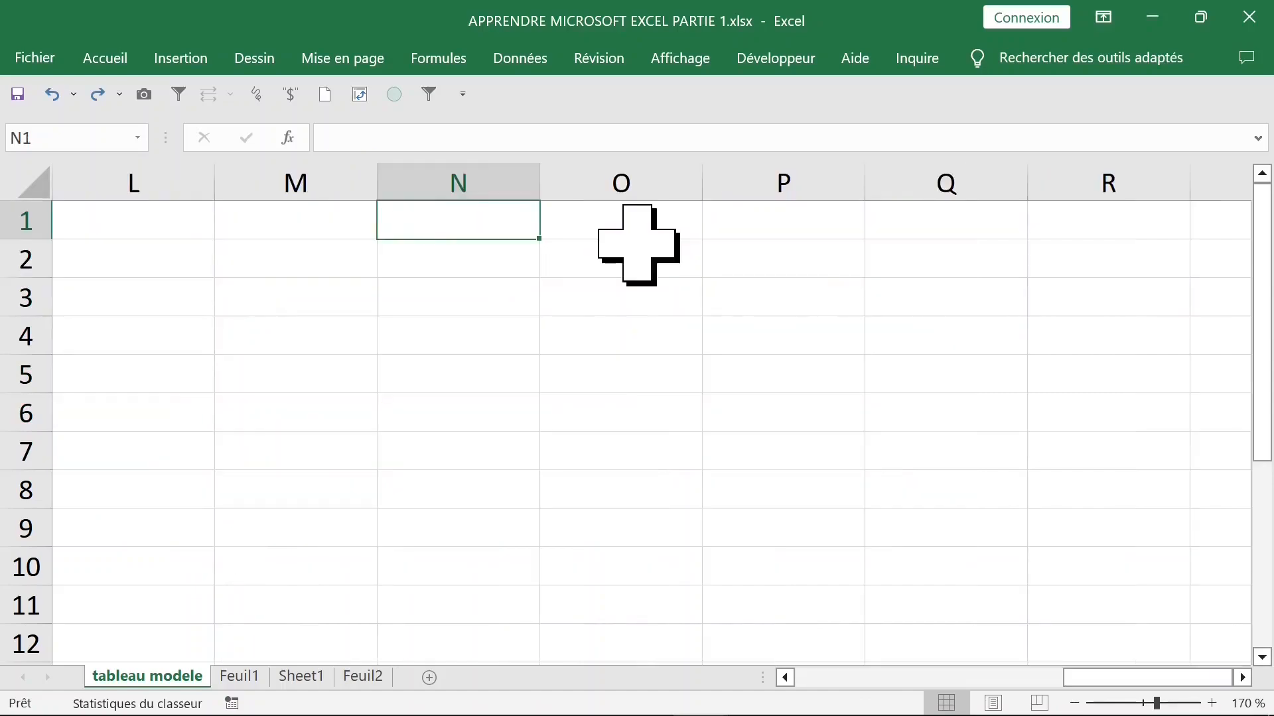
Step: Enter janvier in N1 and fill the month series down to N12
text(jan)
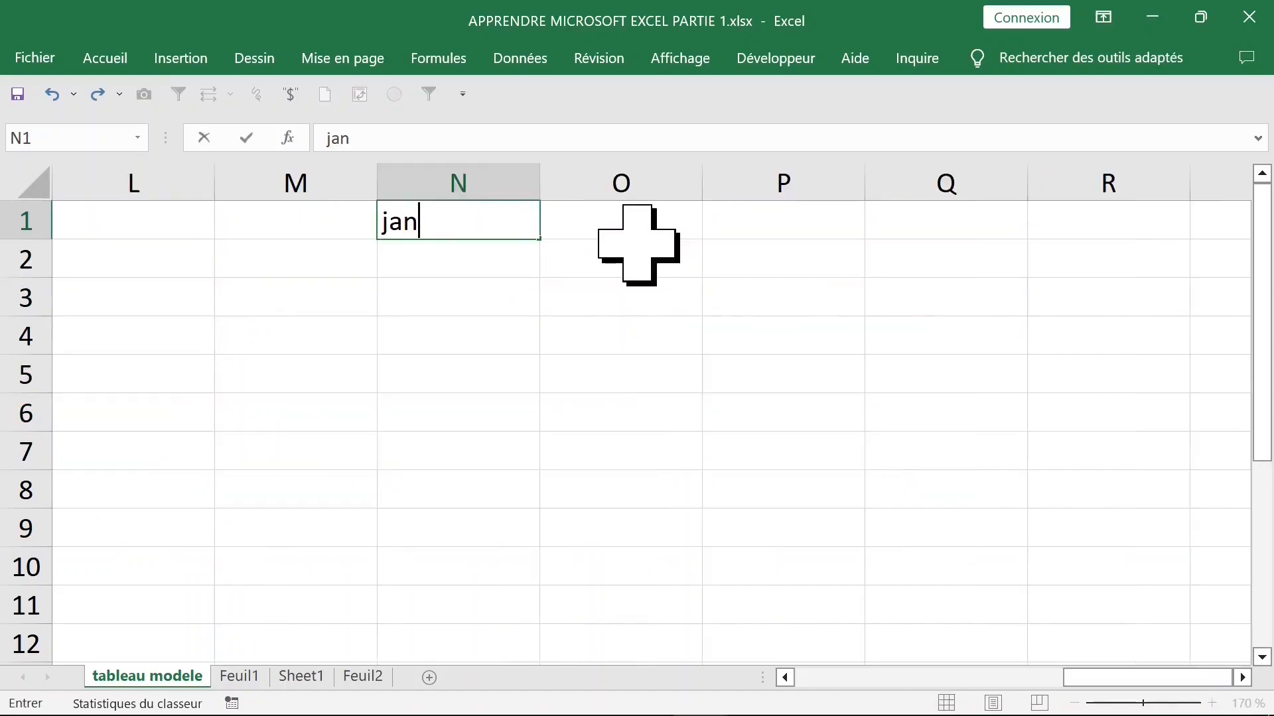
text(vier)
key(Return)
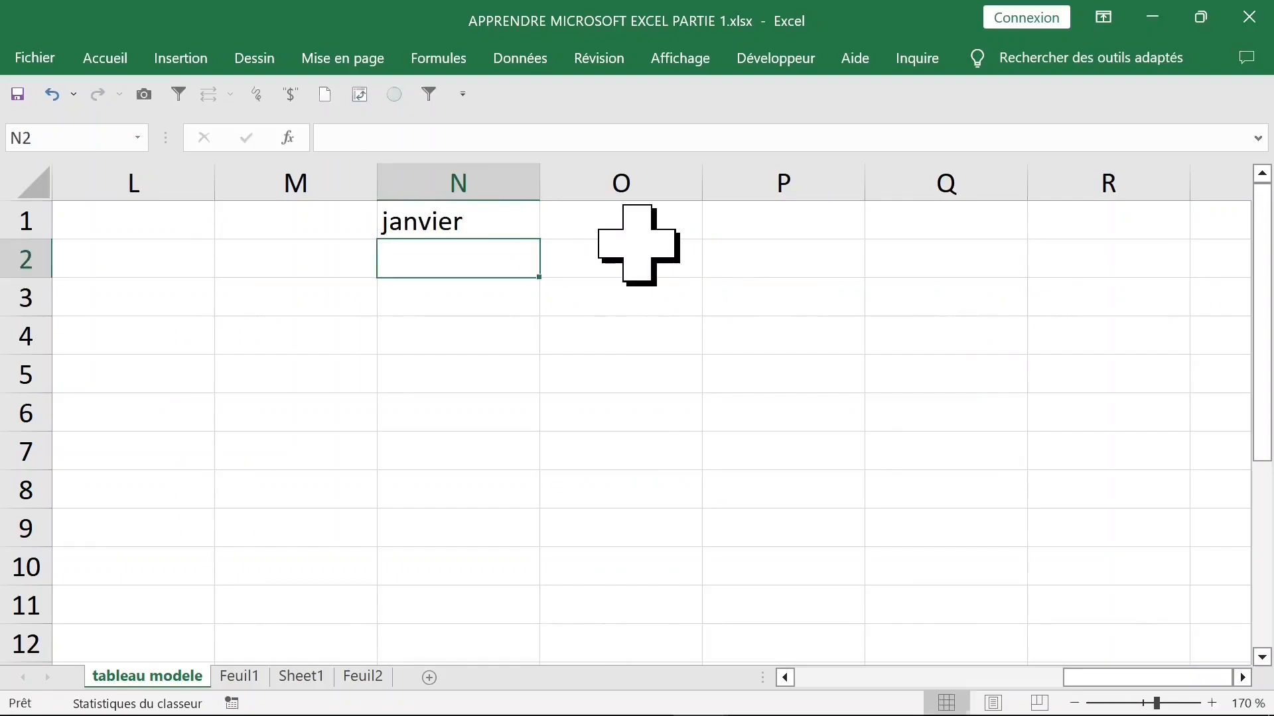
click(535, 232)
drag(543, 243, 539, 647)
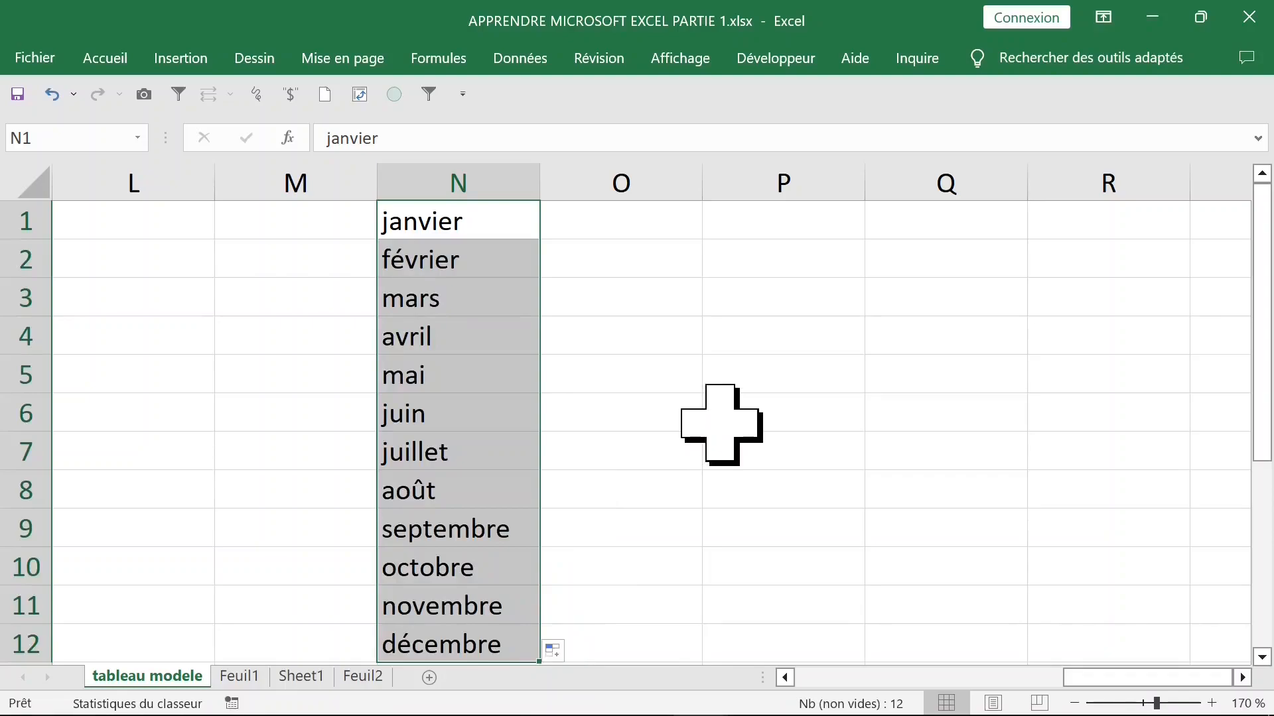
Step: Undo the month fill down column N and fill the series from janvier in M1 across to Q1
key(ctrl+z)
drag(378, 219, 1064, 237)
click(355, 218)
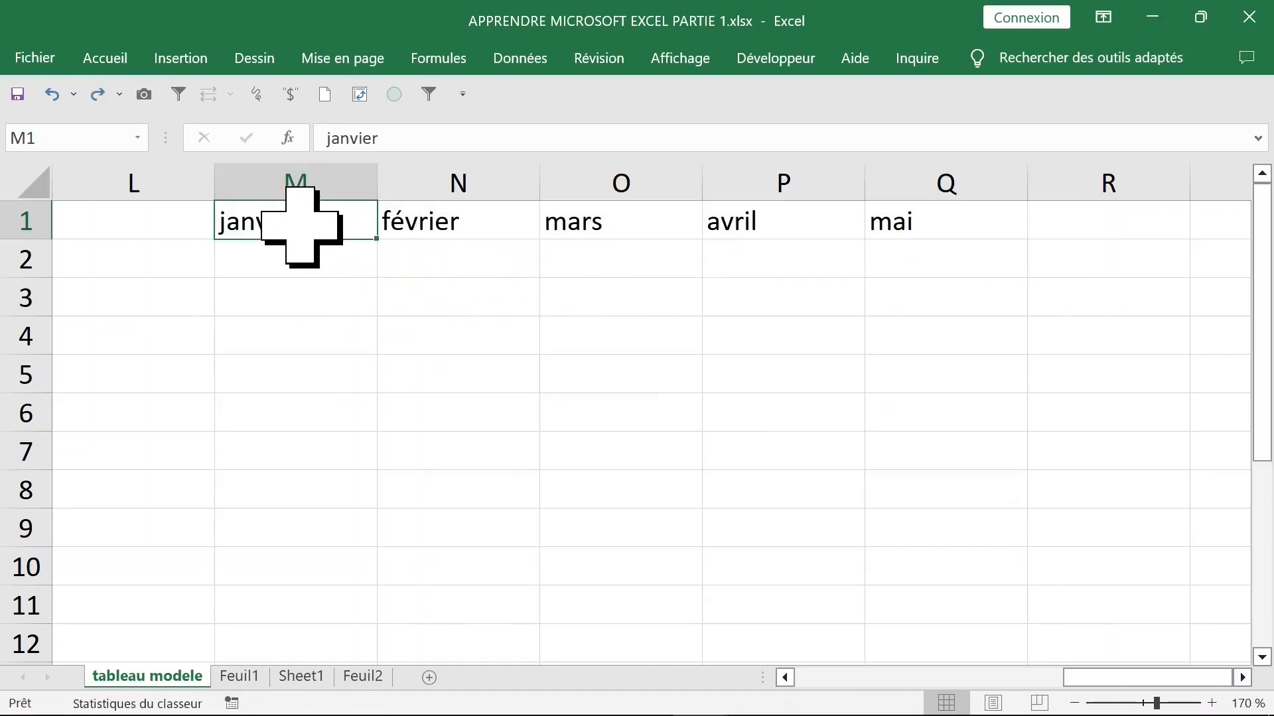
Step: Review the month names one by one across M1:Q1
drag(303, 228, 1068, 236)
click(413, 246)
click(410, 229)
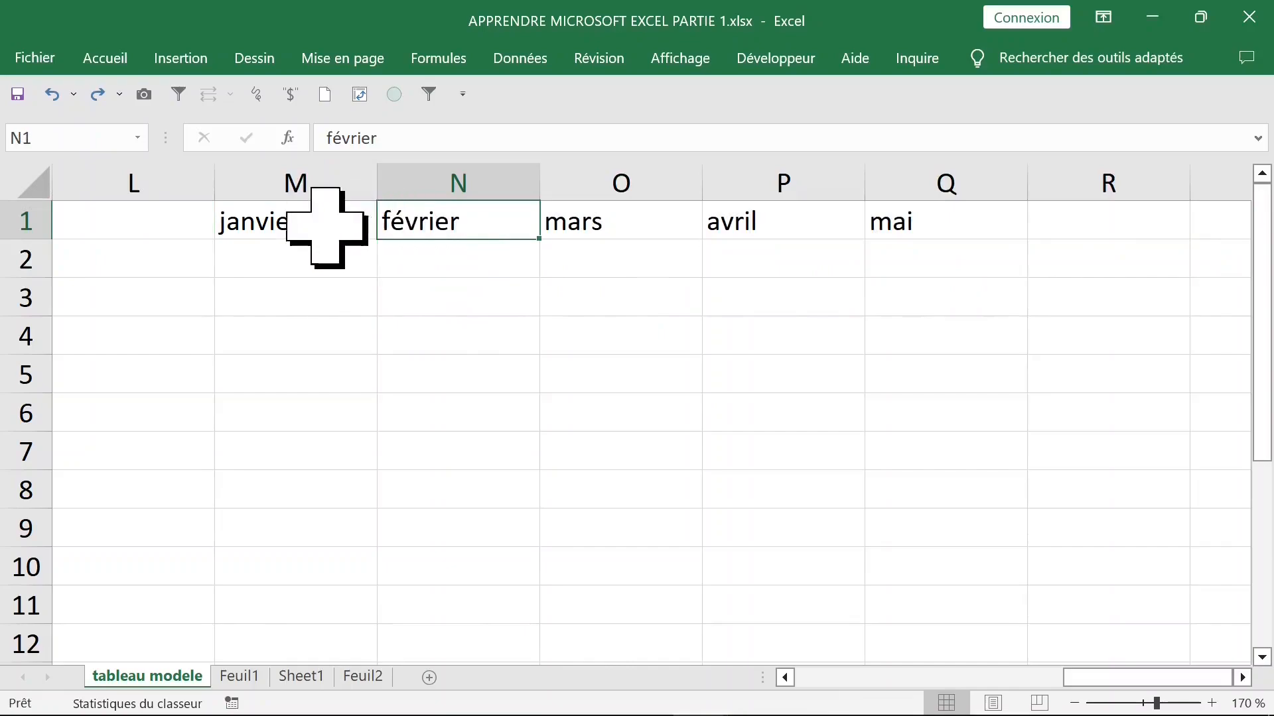
click(283, 225)
click(440, 224)
click(609, 223)
key(Tab)
key(Tab)
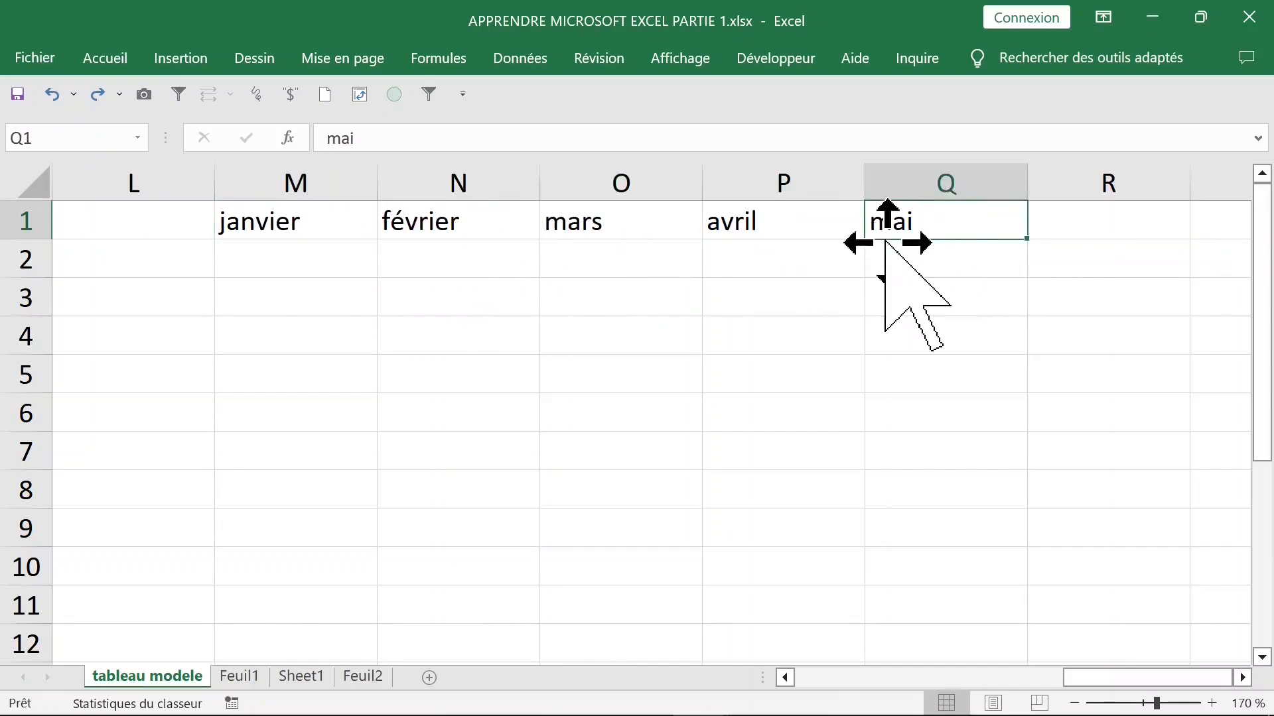
Step: Try entering 100 and 200 under janvier in column M and filling the number series down from them
key(Return)
text(100)
key(Return)
text(200)
key(Return)
drag(297, 260, 305, 300)
click(307, 337)
click(336, 458)
click(338, 489)
drag(336, 260, 385, 541)
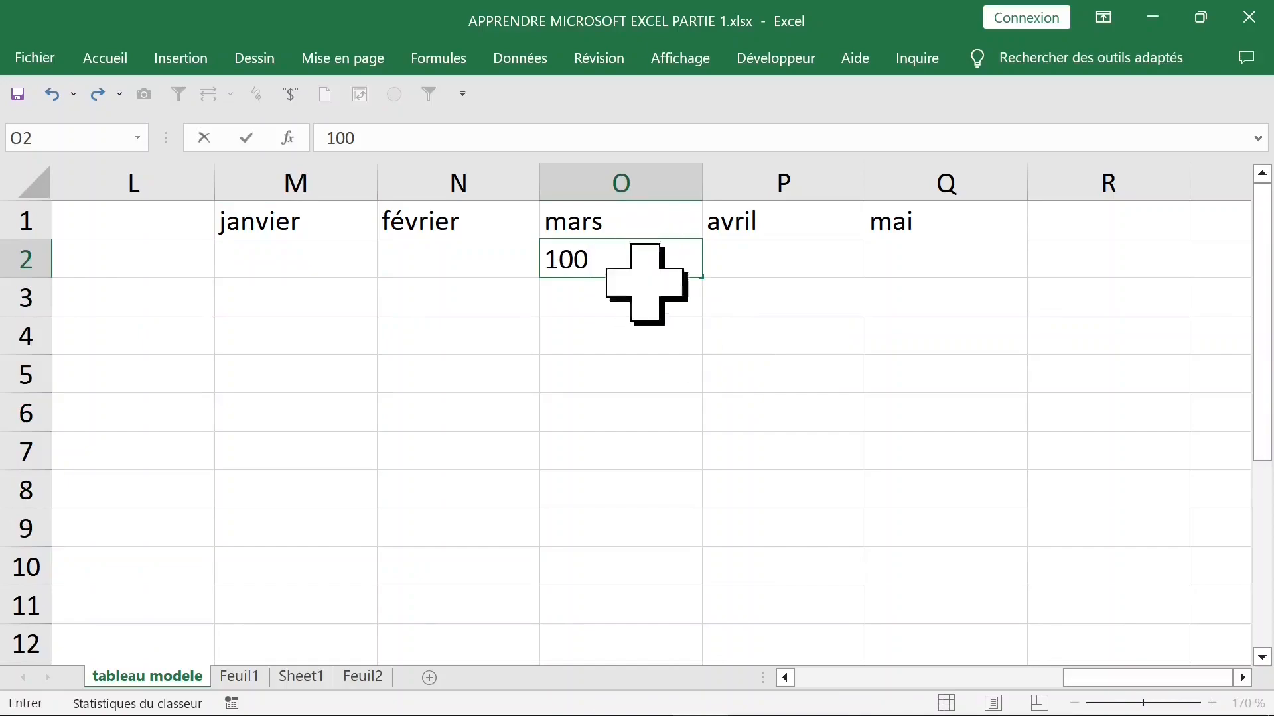
Step: Enter 100 and 150 under mars in O2:O3 and fill the series down to O8
key(Return)
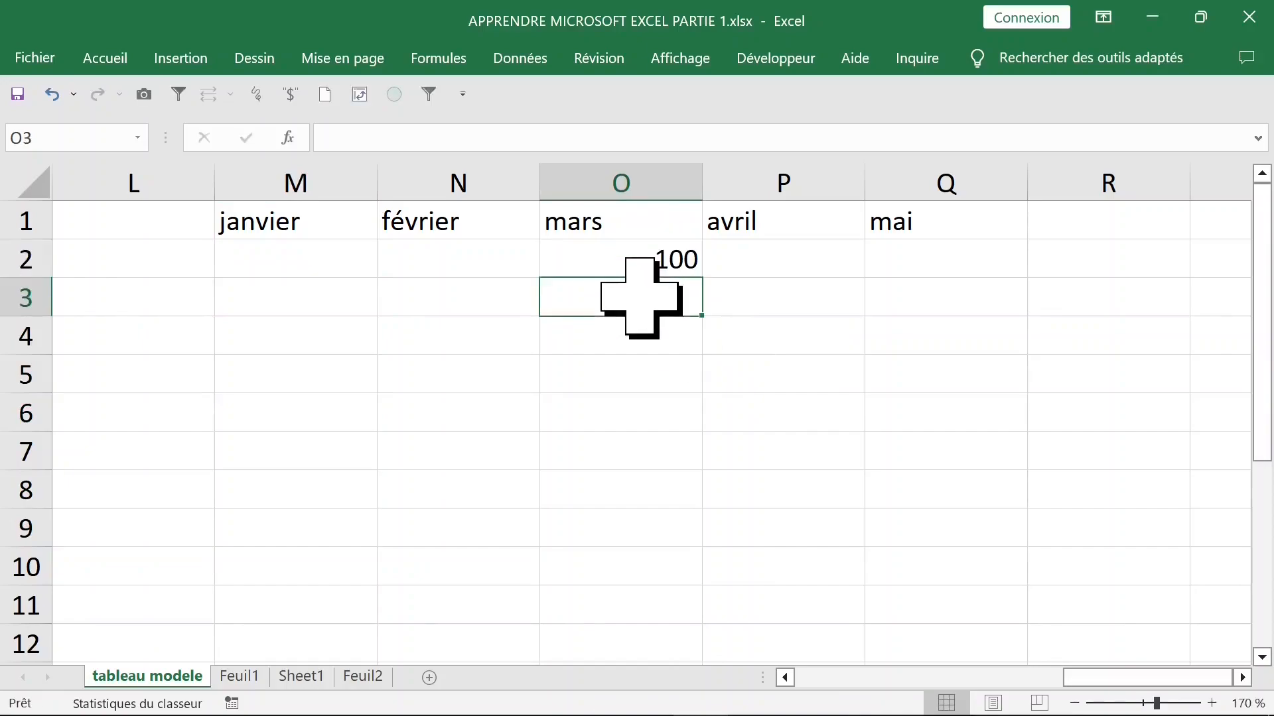
text(150)
key(Return)
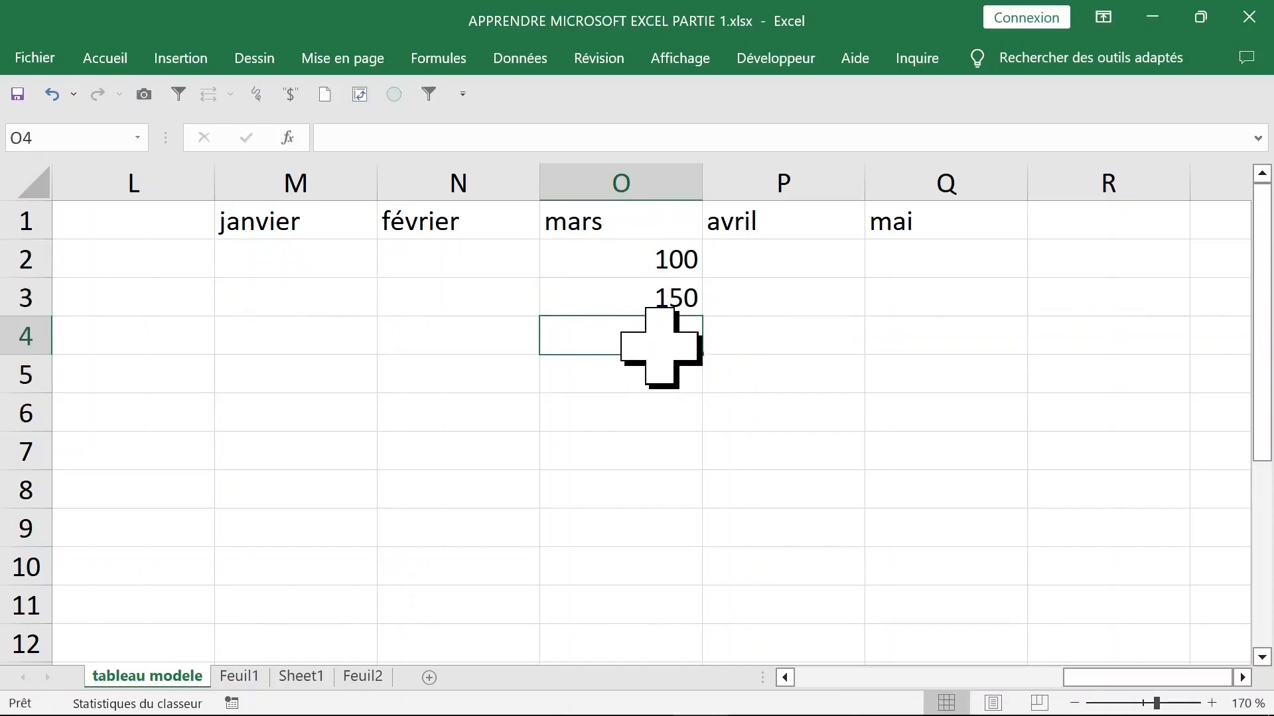
click(664, 259)
mouse_move(660, 270)
mouse_down()
mouse_move(706, 361)
mouse_move(703, 501)
mouse_up()
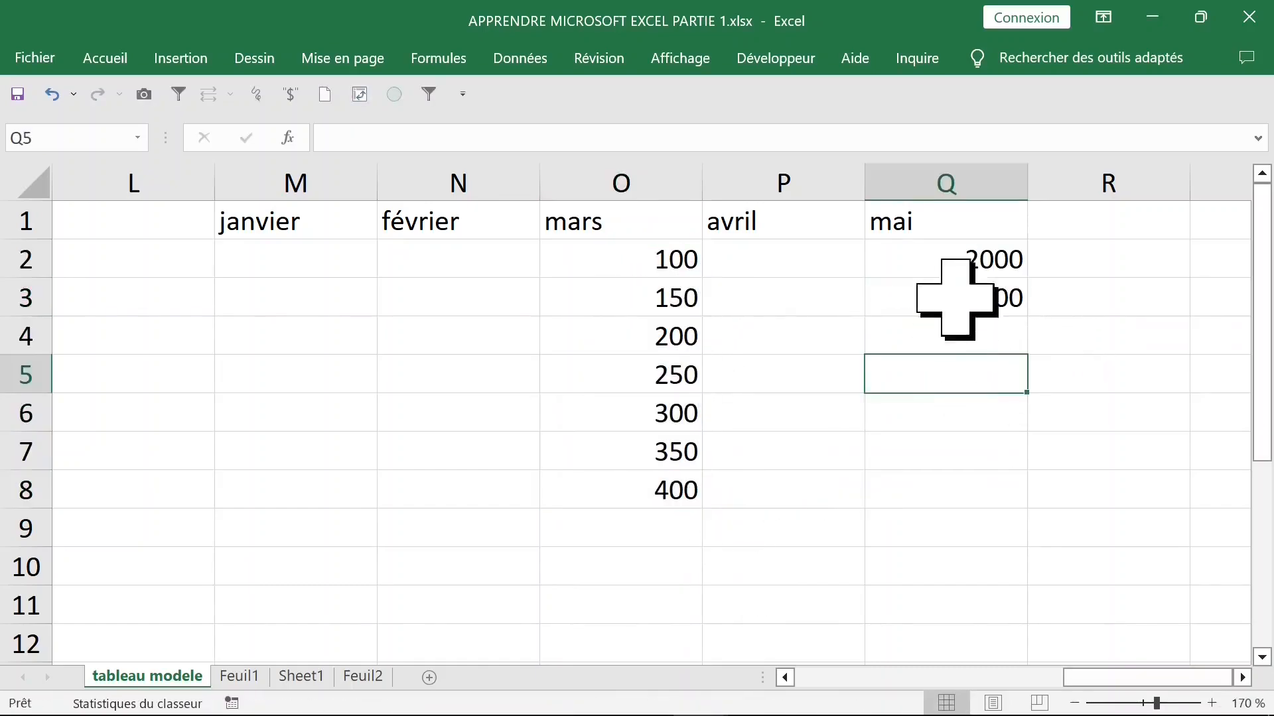
Step: Try filling a series down column Q from 2000 and 3000 in Q2:Q3, and undo the fill
drag(955, 260, 958, 300)
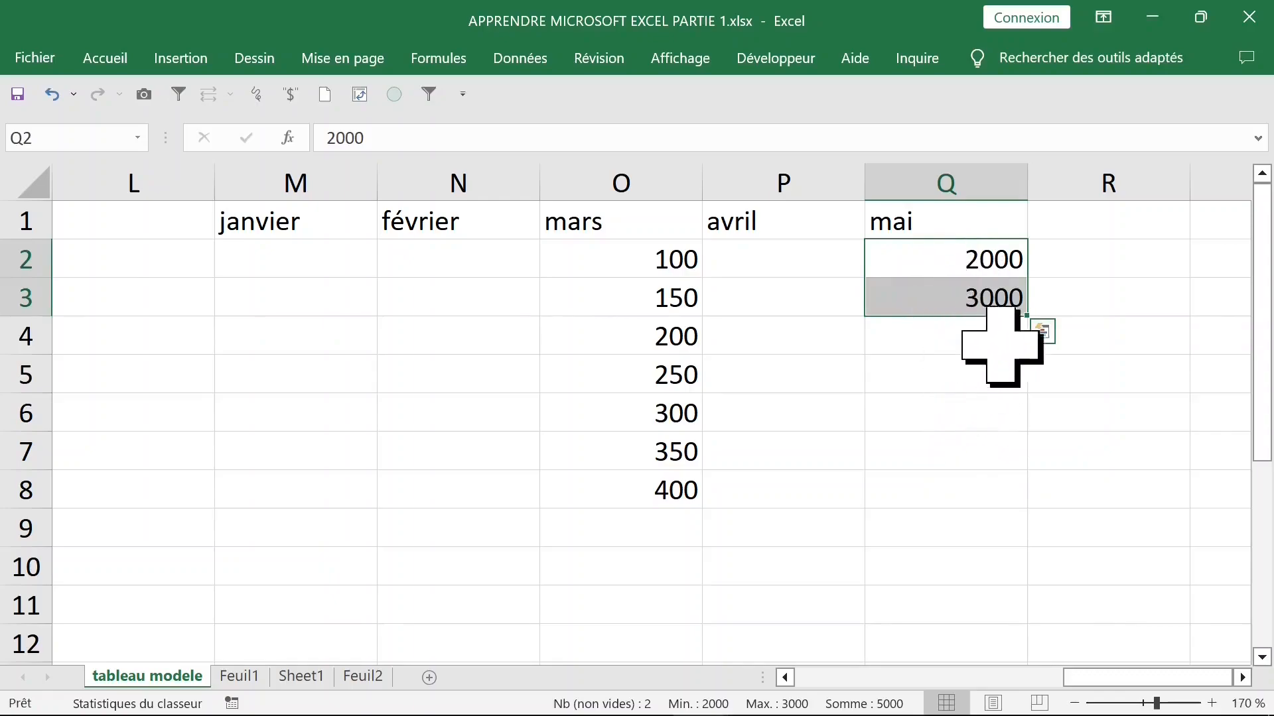
drag(966, 252, 1035, 556)
key(ctrl+z)
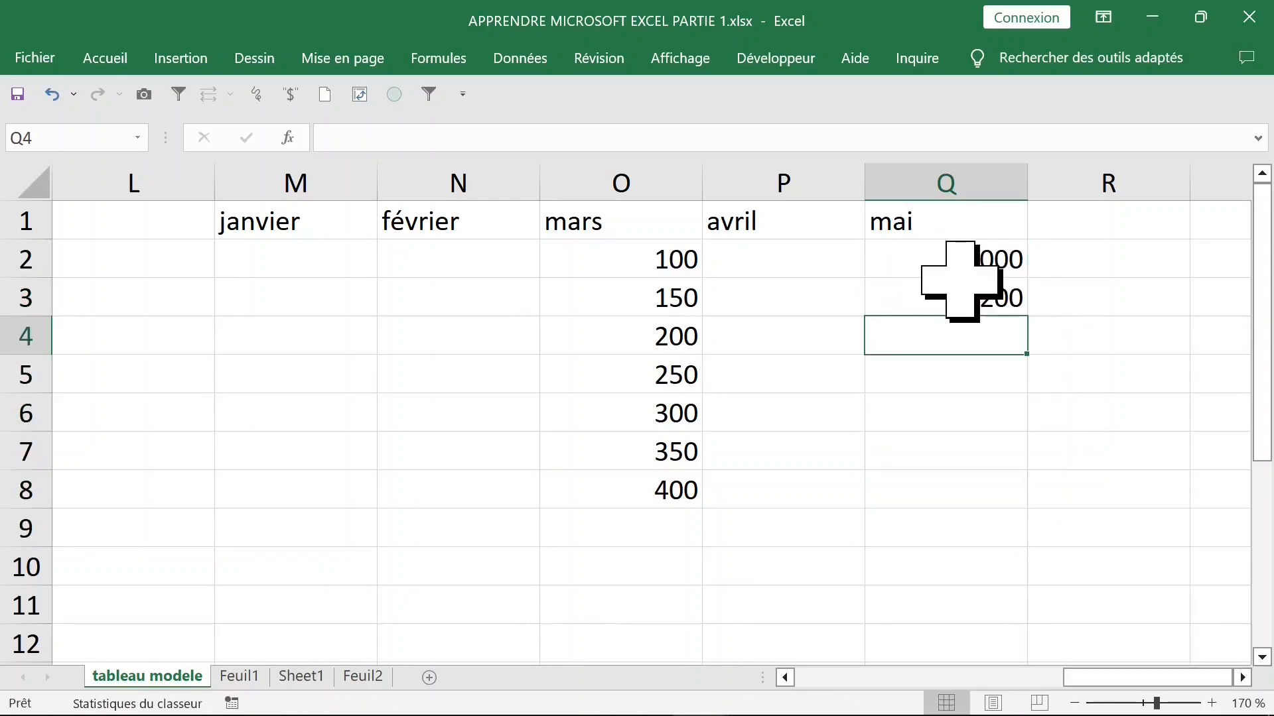
Step: Fill the series started by 2000 and 2200 in Q2:Q3 down to Q9
drag(981, 259, 981, 295)
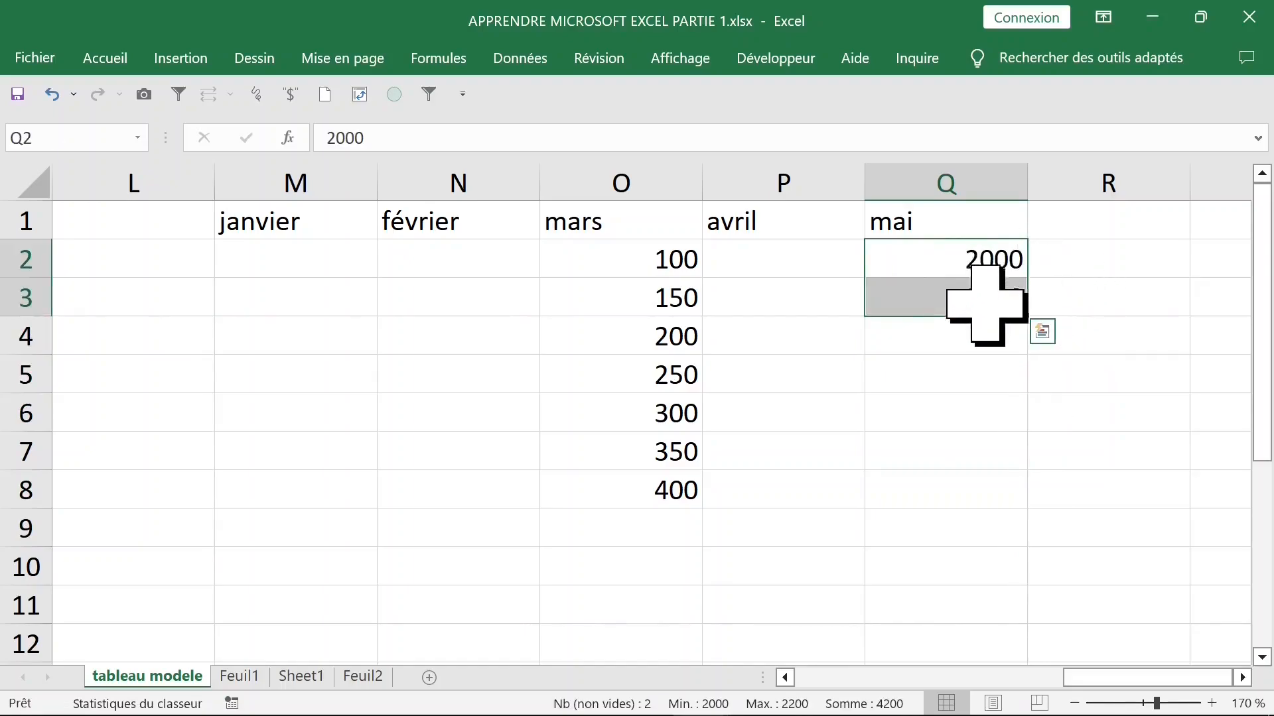
drag(1035, 319, 1036, 559)
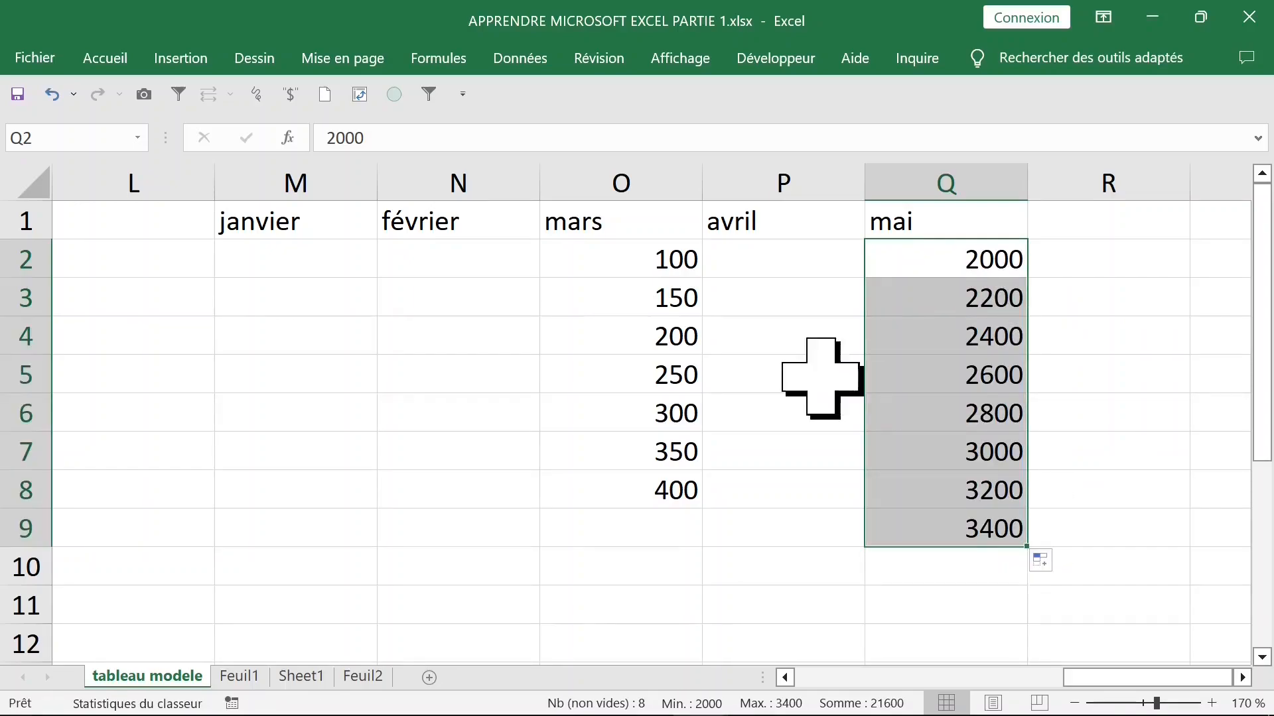
Step: Enter the difference formula =Q3-Q2 in R3 and fill it down to R9
click(1101, 265)
click(1102, 298)
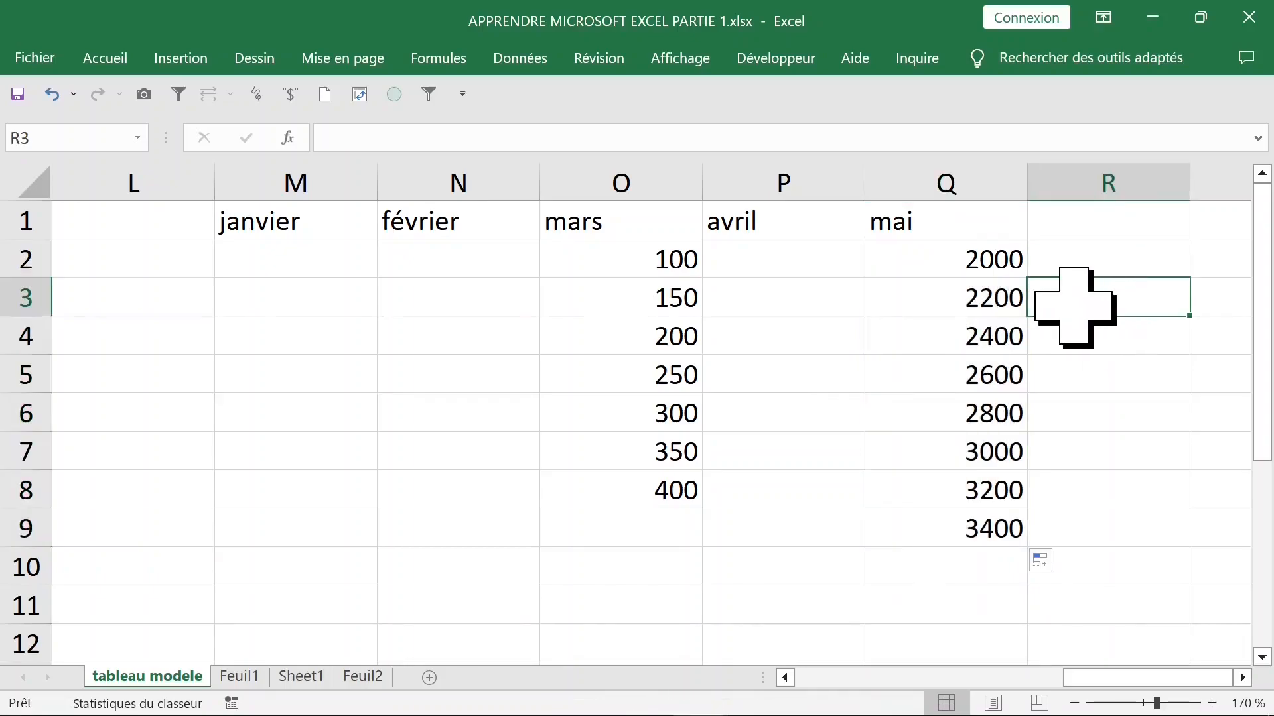
text(=)
key(Left)
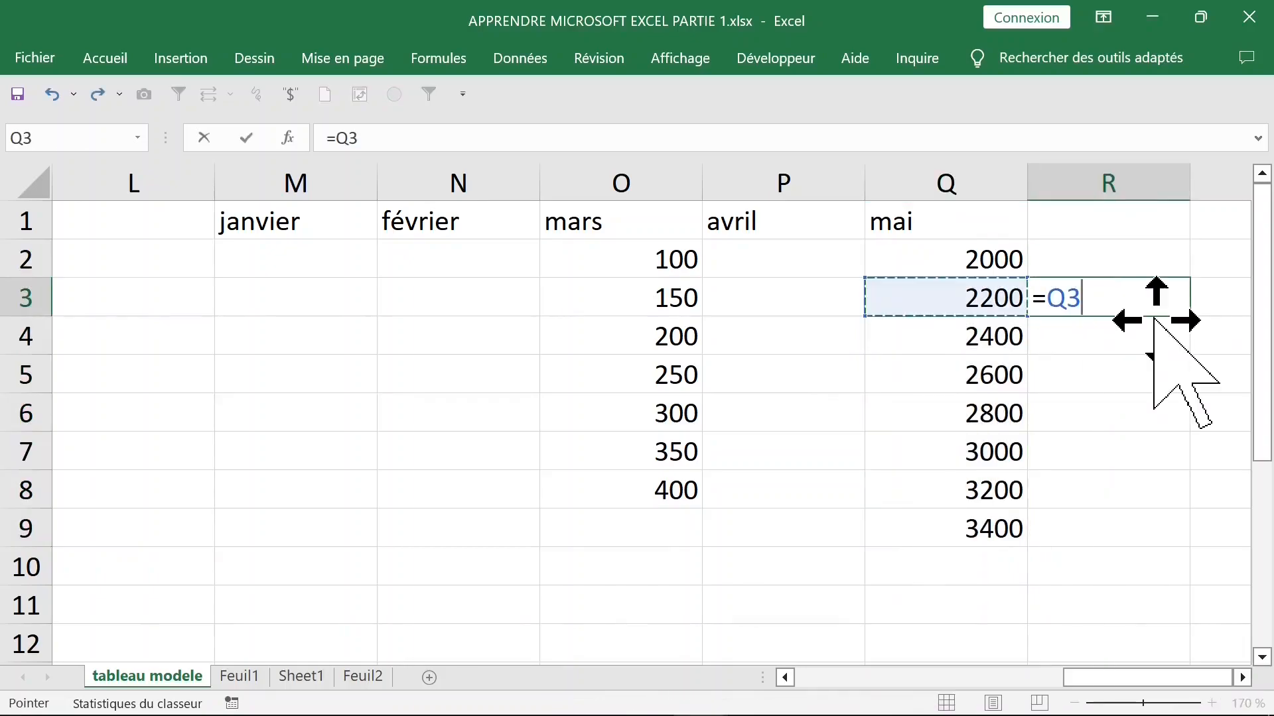
text(-)
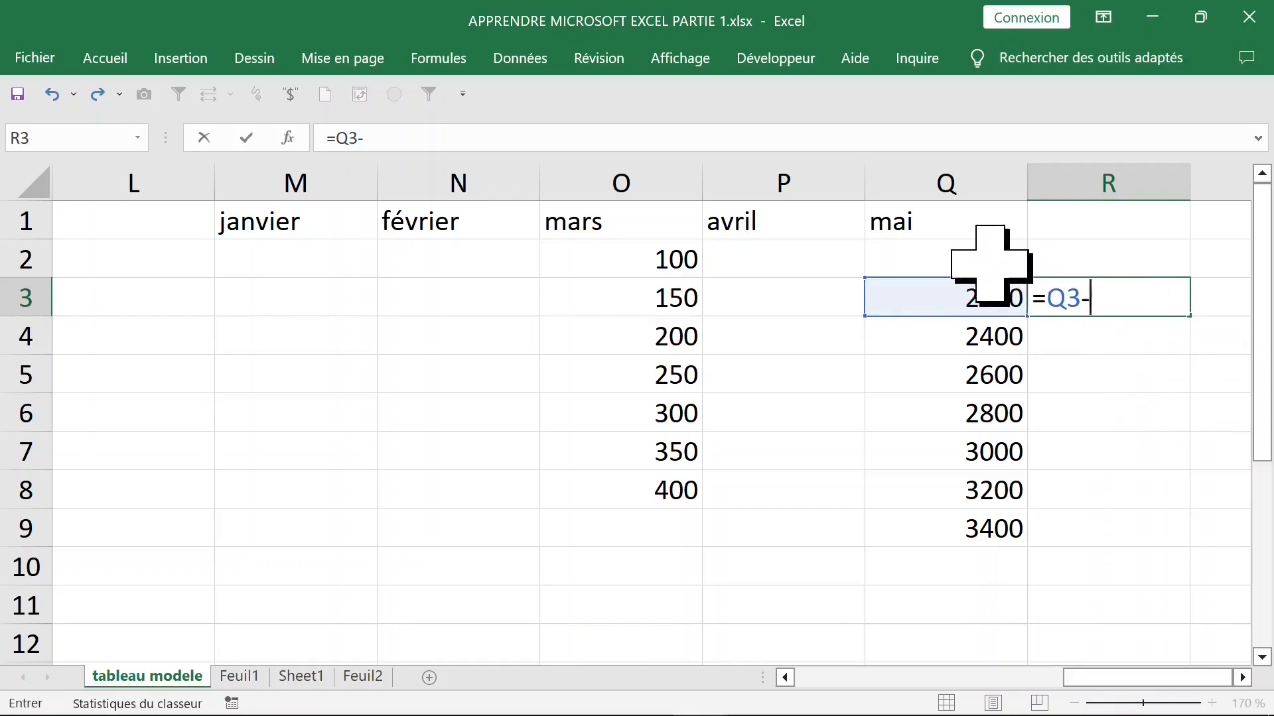
click(985, 260)
key(Return)
click(1134, 299)
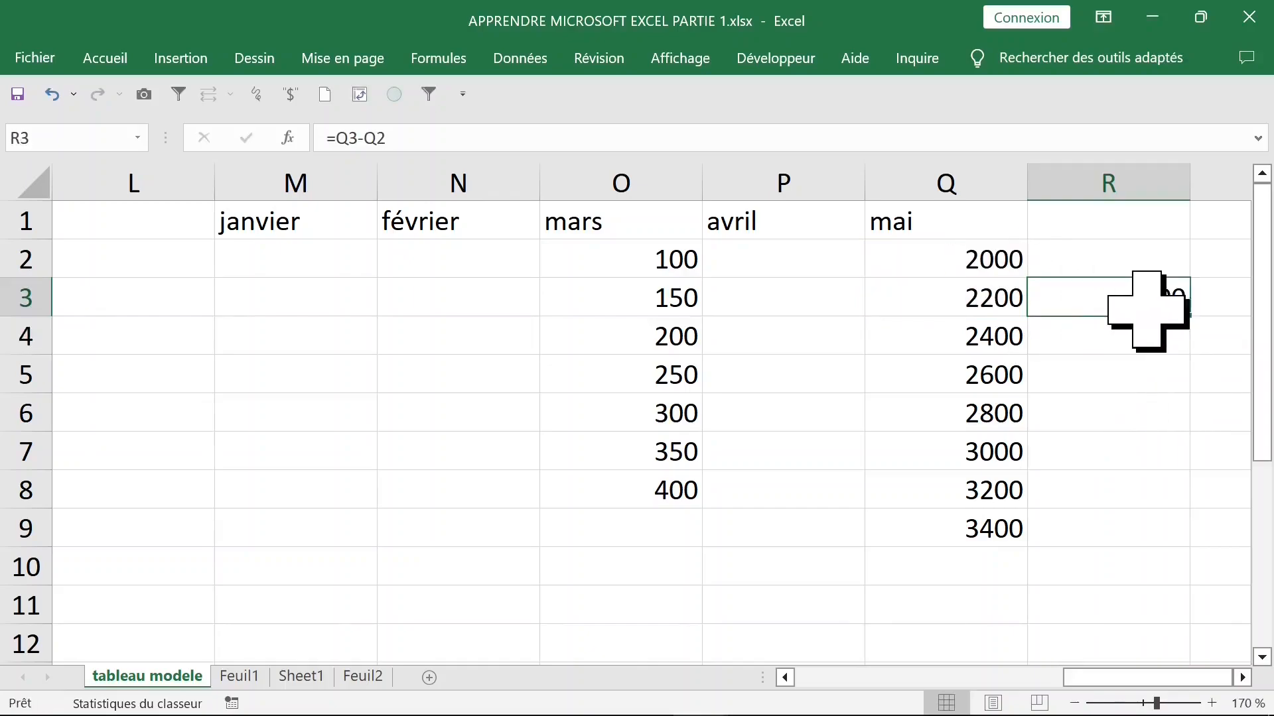
drag(1192, 321, 1192, 548)
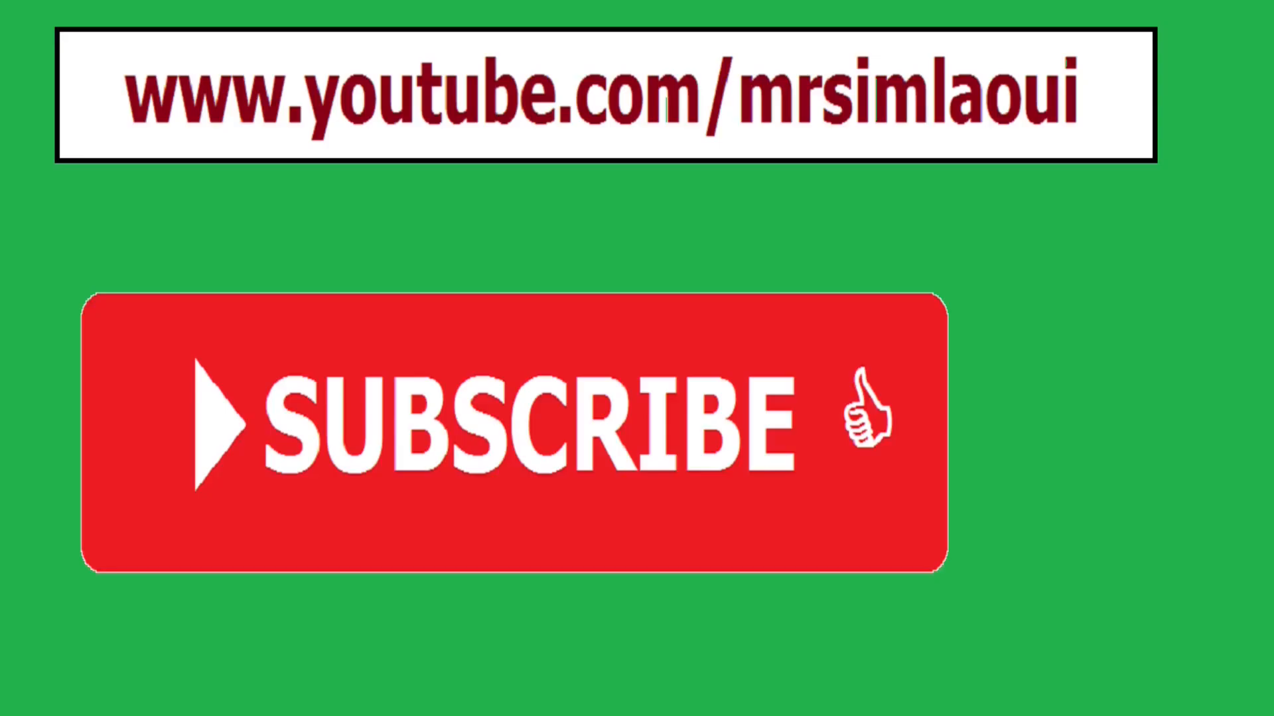